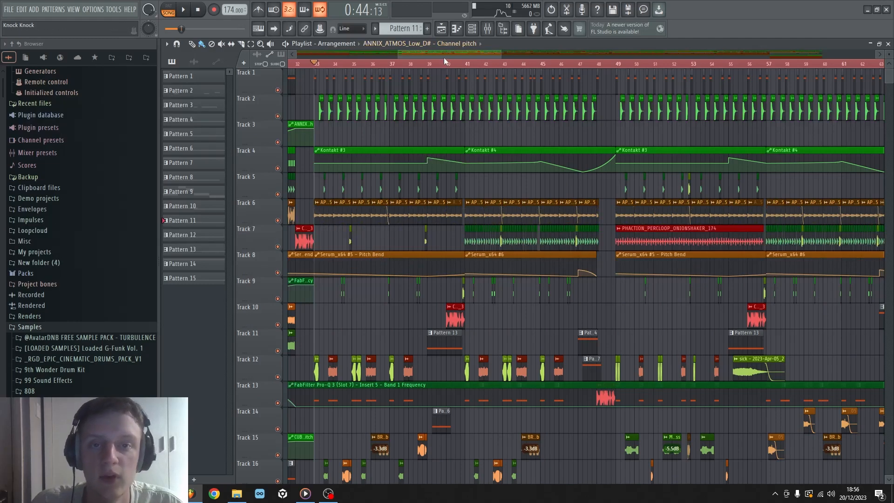
Look over the whole arrangement in the playlist, from the drum tracks down to the automation clips and back.
{"action": "scroll", "coordinate": [445, 61], "scroll_direction": "down", "scroll_amount": 8}
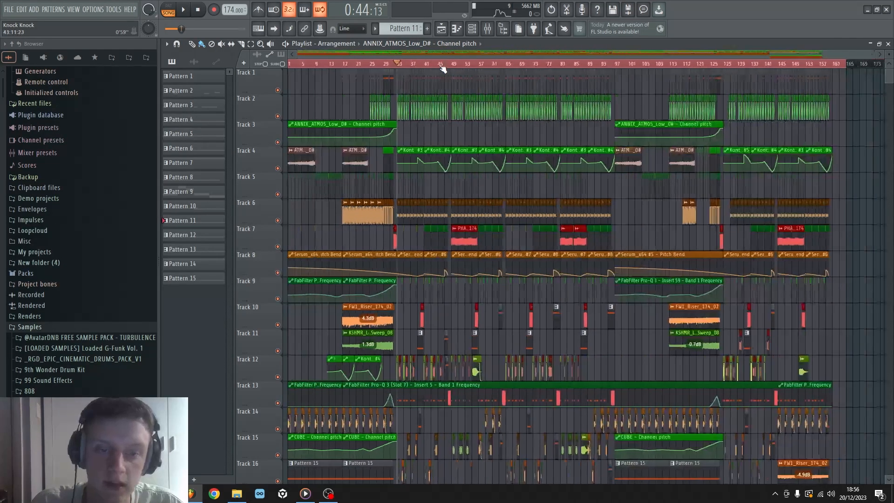
{"action": "scroll", "coordinate": [410, 237], "scroll_direction": "down", "scroll_amount": 10}
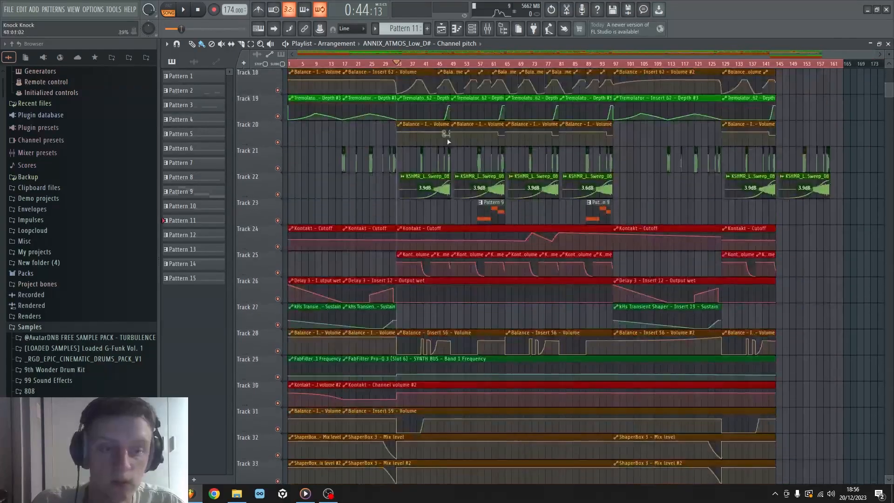
{"action": "scroll", "coordinate": [447, 138], "scroll_direction": "down", "scroll_amount": 3}
{"action": "scroll", "coordinate": [447, 149], "scroll_direction": "up", "scroll_amount": 9}
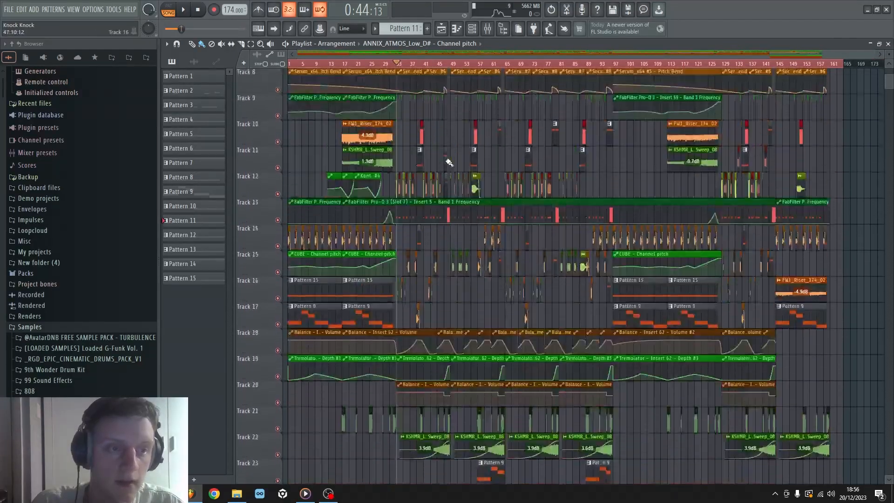
{"action": "scroll", "coordinate": [449, 162], "scroll_direction": "up", "scroll_amount": 7}
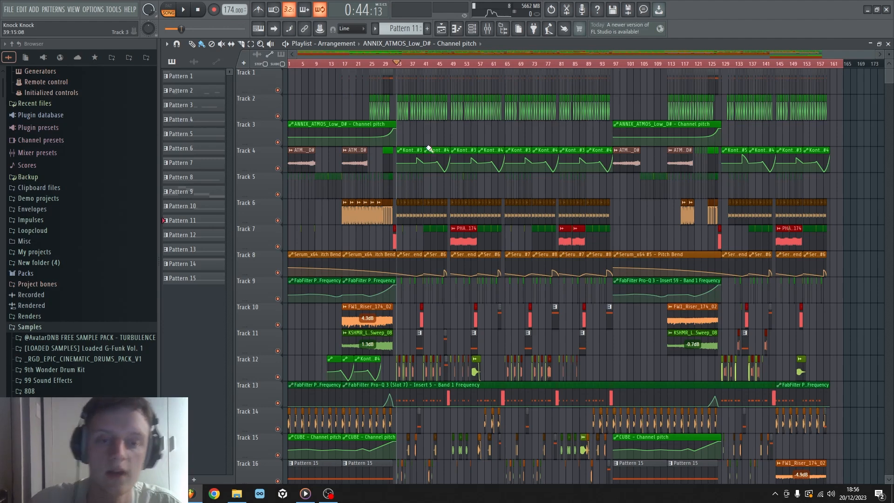
{"action": "scroll", "coordinate": [403, 235], "scroll_direction": "down", "scroll_amount": 10}
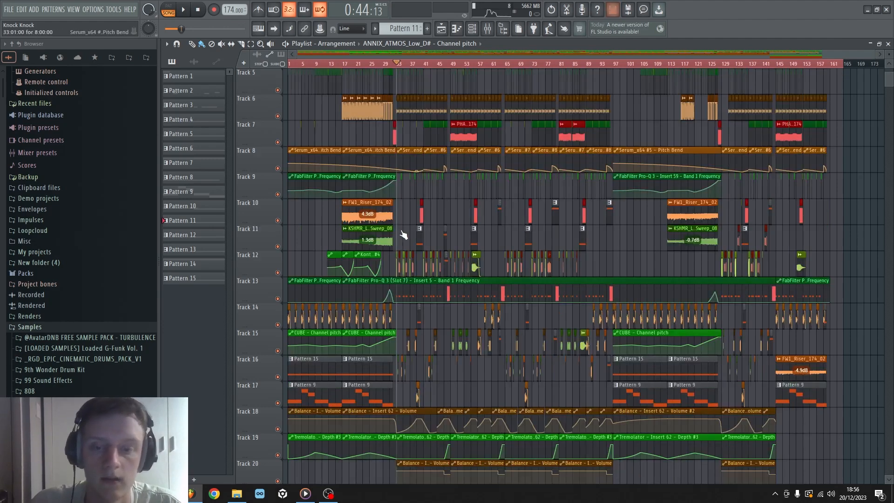
{"action": "scroll", "coordinate": [507, 211], "scroll_direction": "up", "scroll_amount": 10}
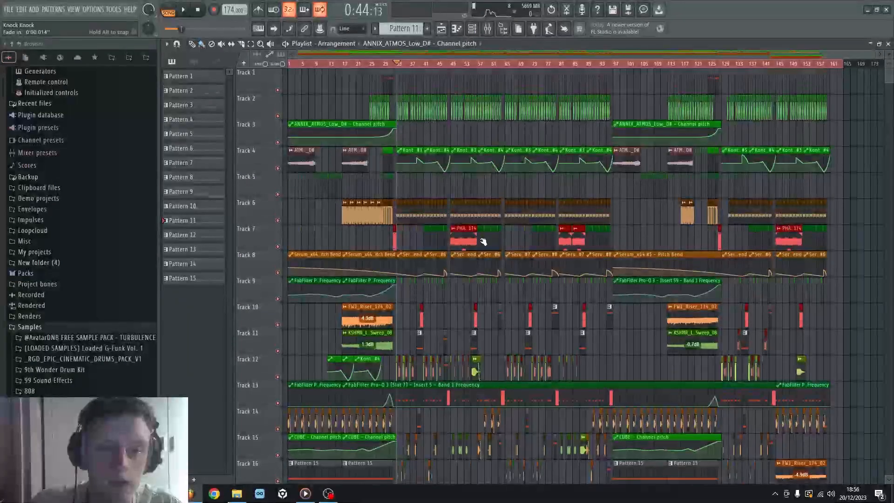
{"action": "scroll", "coordinate": [397, 65], "scroll_direction": "up", "scroll_amount": 4}
Switch to Media Player to listen to the rendered track Knock Knock, pause it and return to the FL Studio playlist.
{"action": "left_click", "coordinate": [312, 495]}
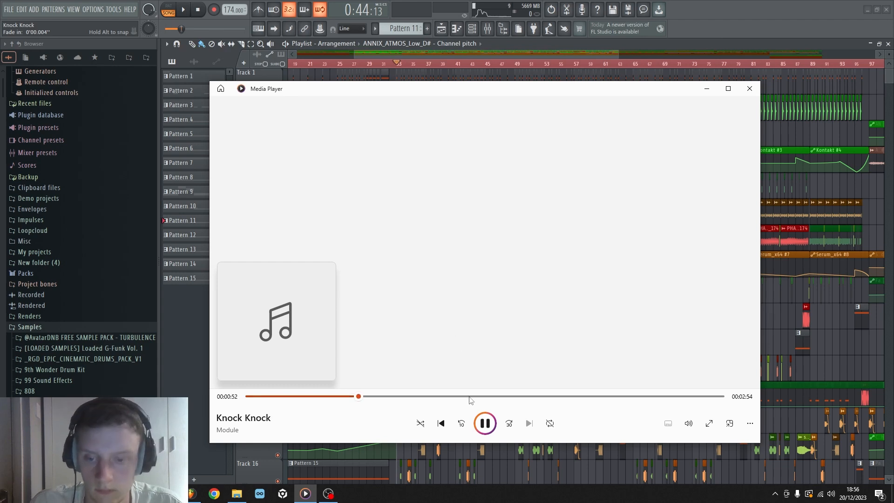
{"action": "left_click", "coordinate": [484, 428]}
{"action": "left_click", "coordinate": [773, 334]}
Examine how the intro and the build-up into the first drop are arranged across the playlist tracks.
{"action": "scroll", "coordinate": [468, 183], "scroll_direction": "down", "scroll_amount": 3}
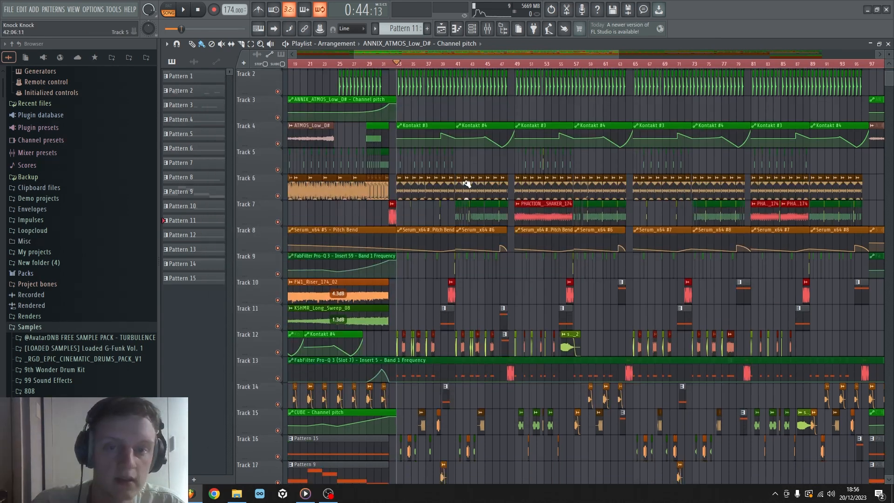
{"action": "scroll", "coordinate": [409, 144], "scroll_direction": "up", "scroll_amount": 3}
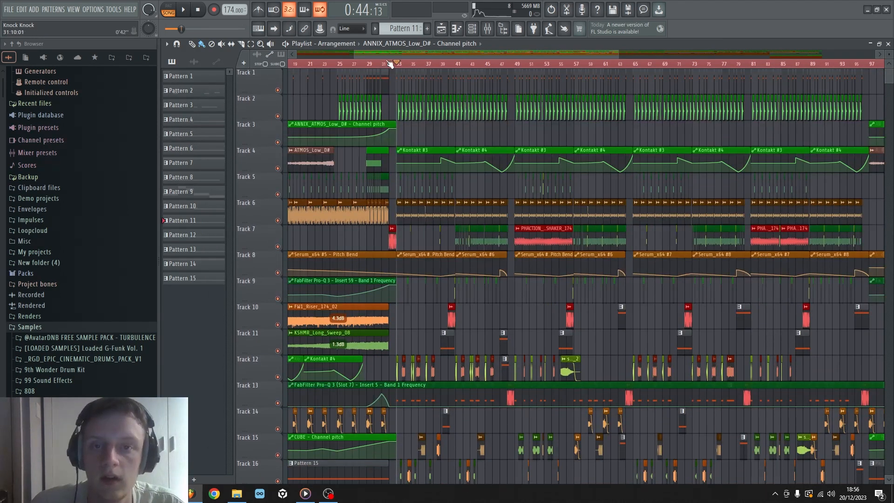
{"action": "scroll", "coordinate": [387, 61], "scroll_direction": "up", "scroll_amount": 3}
{"action": "left_click_drag", "start_coordinate": [415, 52], "coordinate": [328, 68]}
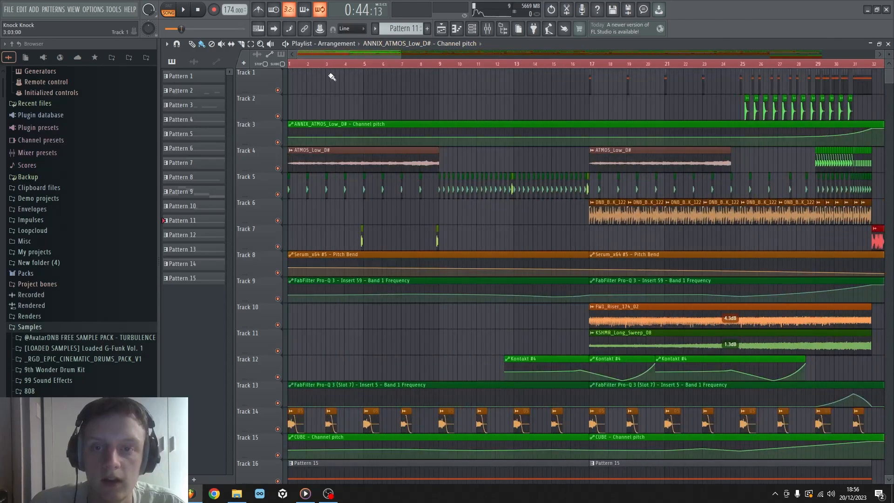
{"action": "scroll", "coordinate": [331, 70], "scroll_direction": "down", "scroll_amount": 6}
{"action": "scroll", "coordinate": [414, 190], "scroll_direction": "down", "scroll_amount": 6}
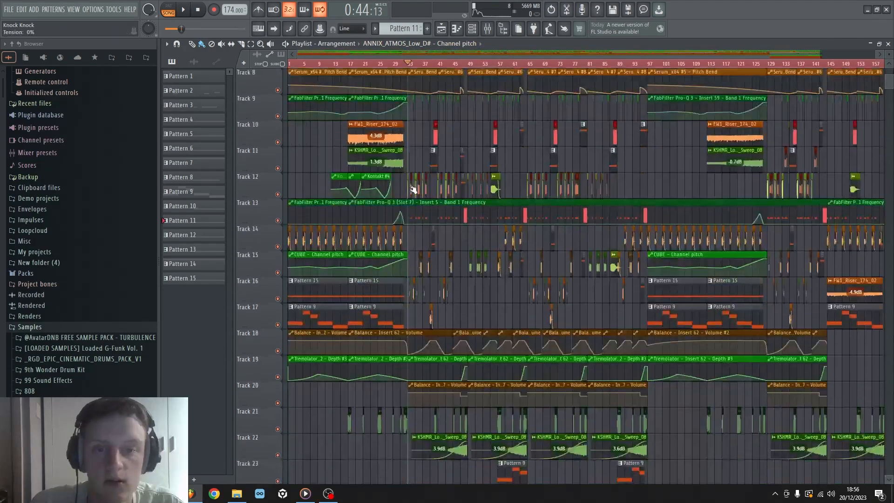
{"action": "scroll", "coordinate": [414, 190], "scroll_direction": "down", "scroll_amount": 7}
{"action": "scroll", "coordinate": [412, 188], "scroll_direction": "up", "scroll_amount": 14}
{"action": "scroll", "coordinate": [407, 69], "scroll_direction": "up", "scroll_amount": 5}
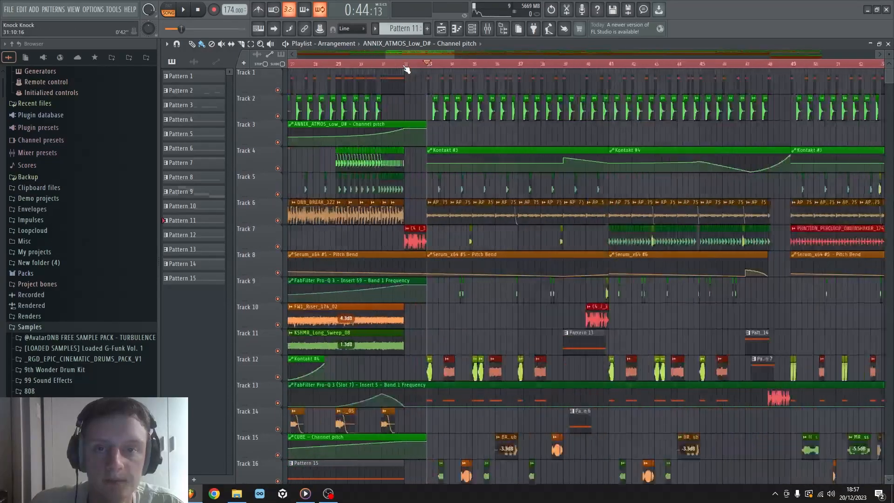
{"action": "left_click_drag", "start_coordinate": [427, 57], "coordinate": [334, 56]}
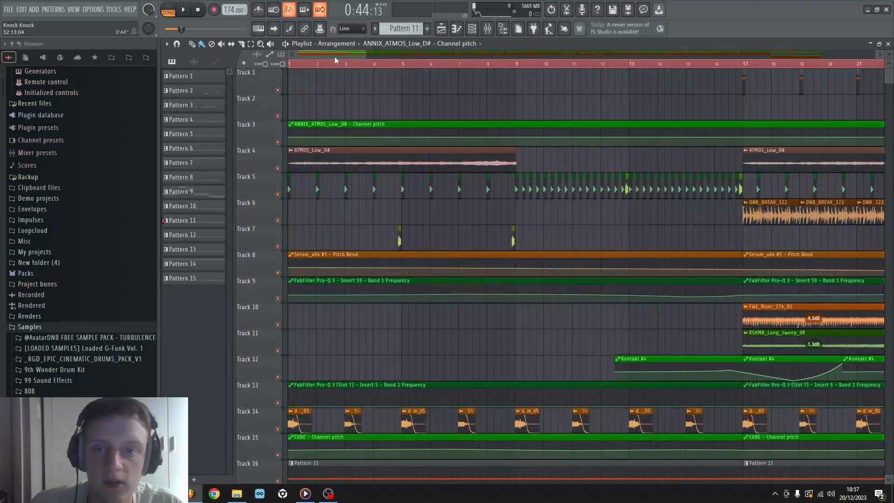
{"action": "scroll", "coordinate": [339, 65], "scroll_direction": "down", "scroll_amount": 5}
{"action": "scroll", "coordinate": [587, 252], "scroll_direction": "down", "scroll_amount": 6}
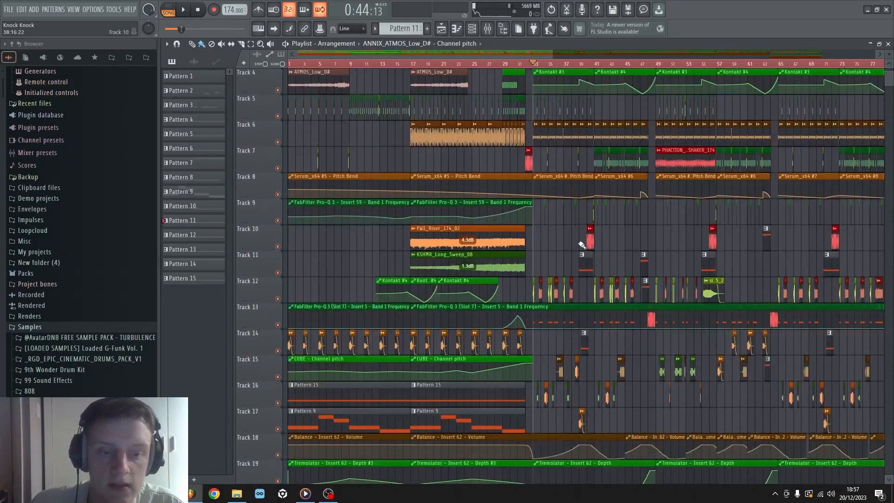
{"action": "scroll", "coordinate": [556, 217], "scroll_direction": "up", "scroll_amount": 6}
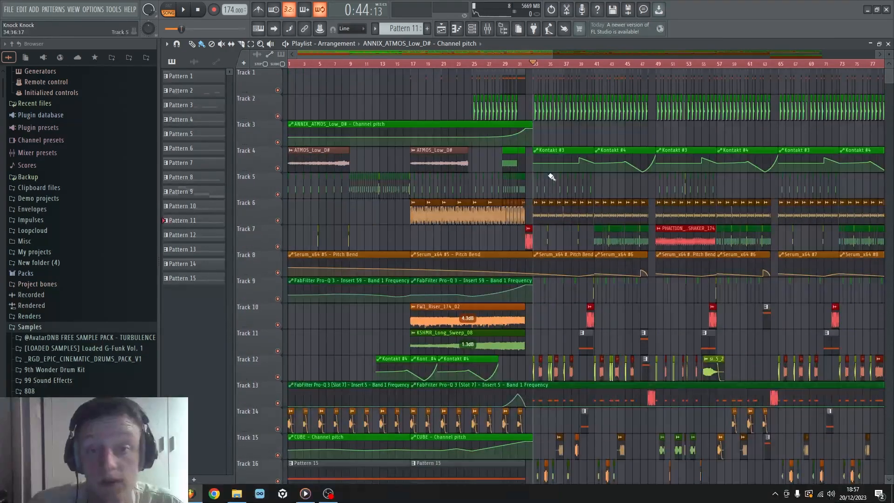
Examine the automation clips on the lower playlist tracks across the full length of the song.
{"action": "left_click_drag", "start_coordinate": [543, 51], "coordinate": [583, 55]}
{"action": "scroll", "coordinate": [536, 140], "scroll_direction": "down", "scroll_amount": 4}
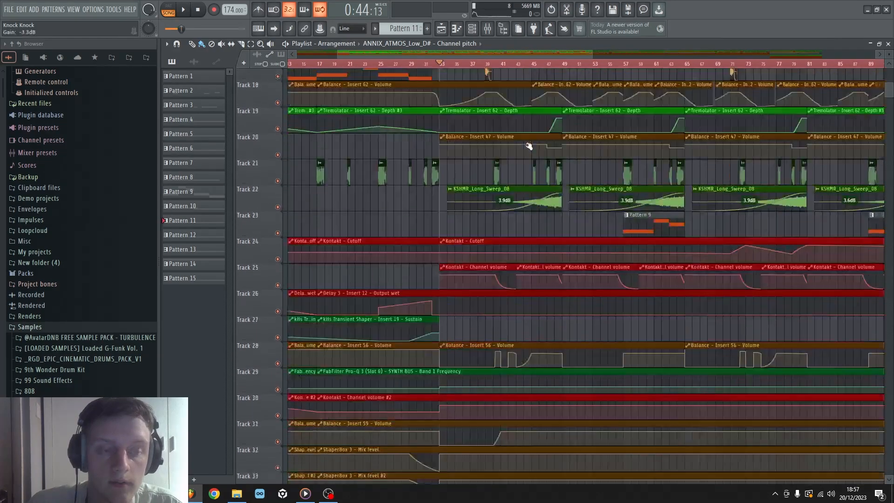
{"action": "scroll", "coordinate": [482, 145], "scroll_direction": "down", "scroll_amount": 4}
{"action": "scroll", "coordinate": [517, 67], "scroll_direction": "down", "scroll_amount": 3}
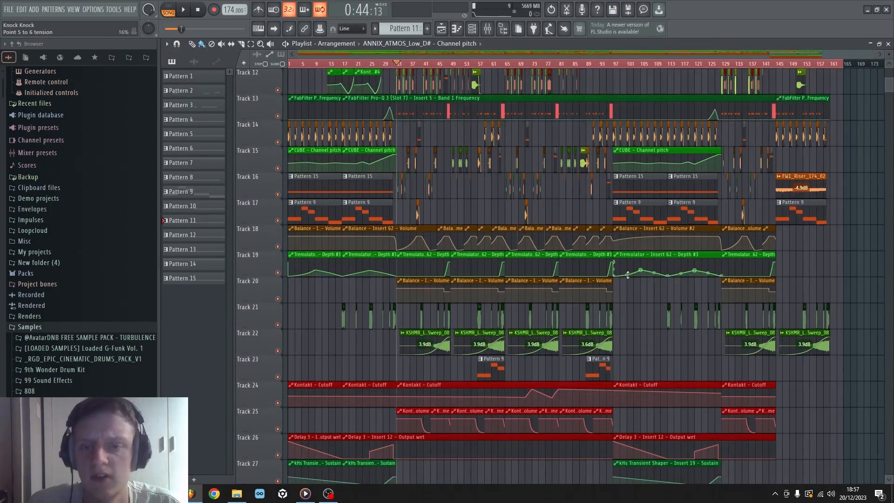
{"action": "scroll", "coordinate": [458, 297], "scroll_direction": "up", "scroll_amount": 8}
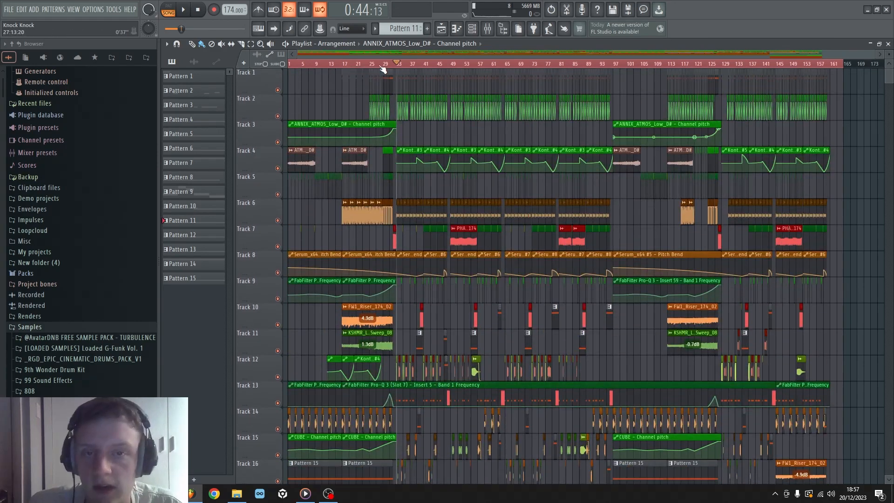
{"action": "scroll", "coordinate": [381, 69], "scroll_direction": "up", "scroll_amount": 4}
Focus the playlist on the first drop at bar 33, play the section and stop it.
{"action": "left_click_drag", "start_coordinate": [429, 56], "coordinate": [441, 71]}
{"action": "scroll", "coordinate": [441, 71], "scroll_direction": "up", "scroll_amount": 2}
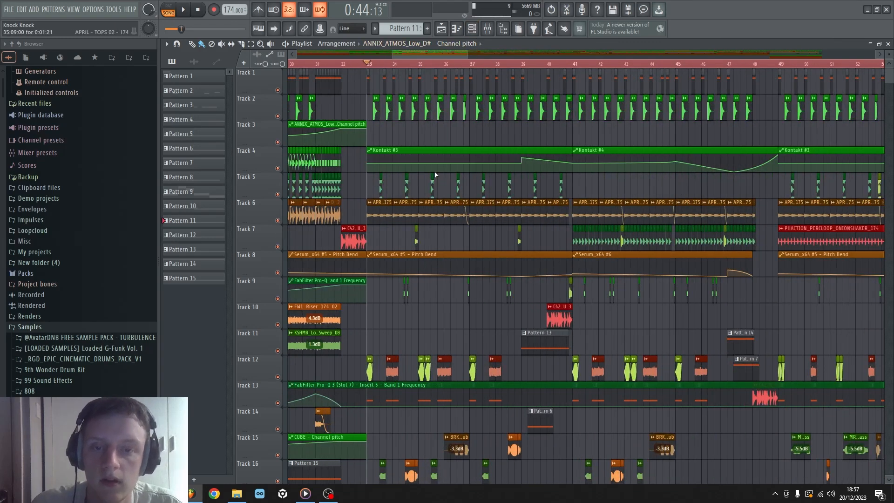
{"action": "key", "text": "space"}
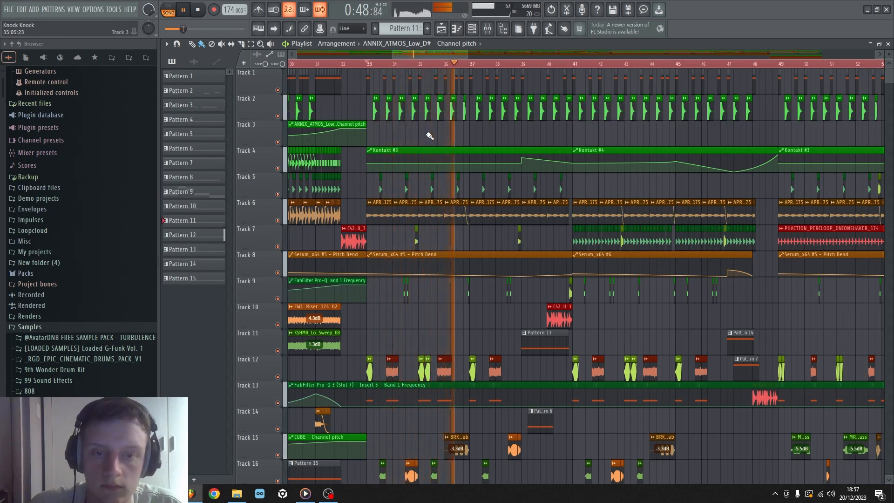
{"action": "key", "text": "space"}
Solo Track 1 and play its kick pattern from bar 33.
{"action": "scroll", "coordinate": [402, 213], "scroll_direction": "up", "scroll_amount": 6, "text": "ctrl"}
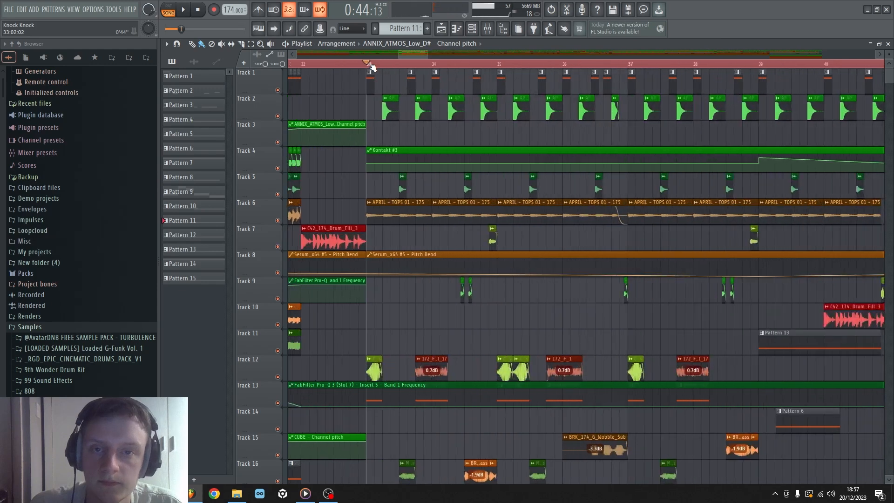
{"action": "right_click", "coordinate": [278, 90]}
{"action": "key", "text": "space"}
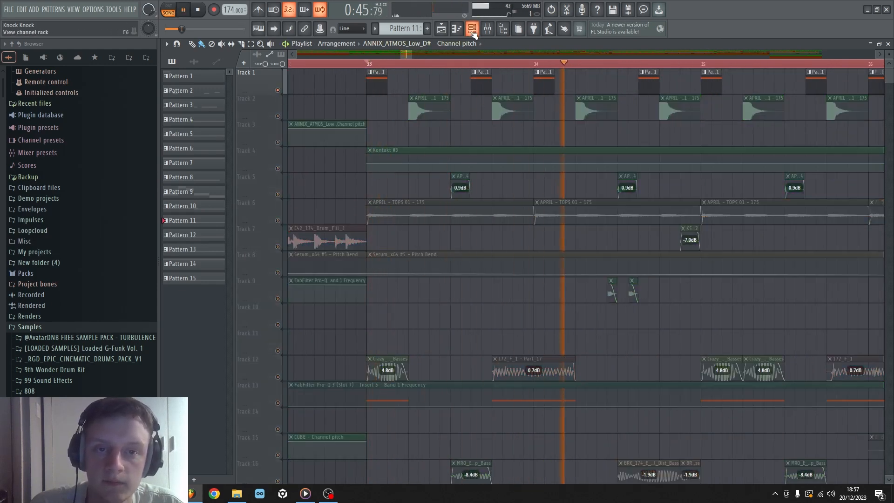
{"action": "key", "text": "space"}
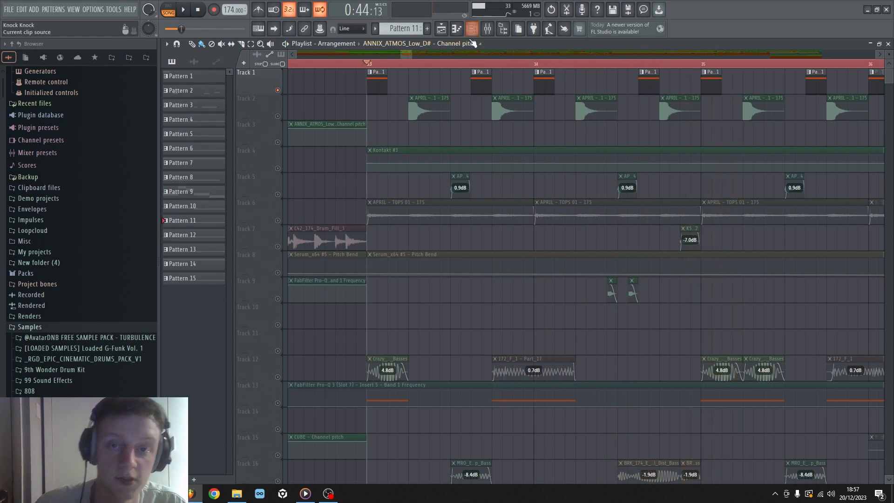
Show the Unsorted channels in the channel rack, open the Serum_x64 kick instrument and audition its sound.
{"action": "left_click", "coordinate": [471, 29]}
{"action": "left_click", "coordinate": [613, 69]}
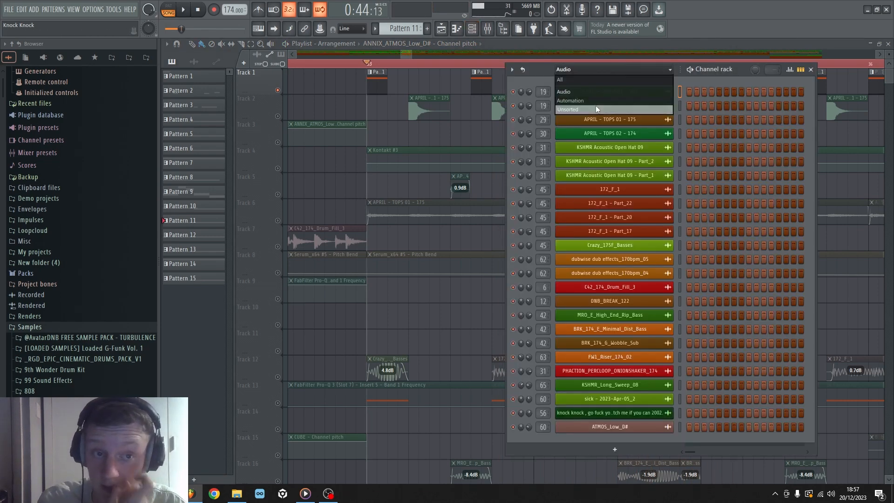
{"action": "left_click", "coordinate": [596, 105]}
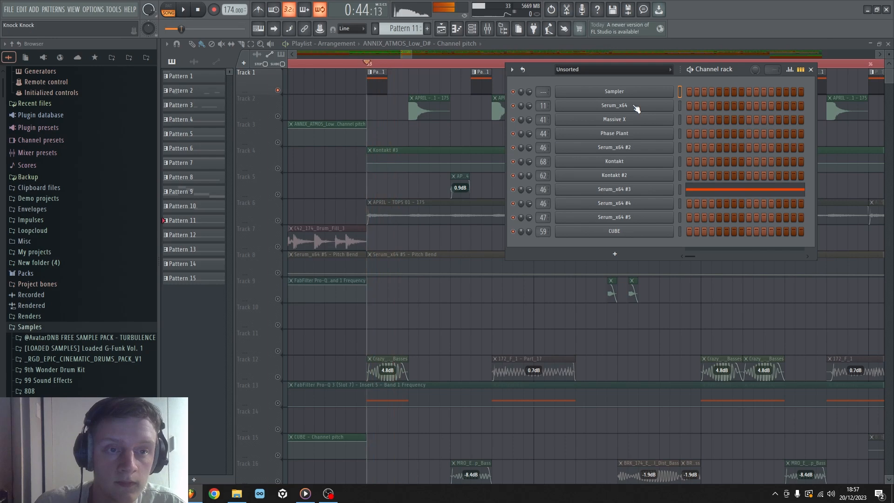
{"action": "left_click_drag", "start_coordinate": [478, 95], "coordinate": [594, 95]}
{"action": "key", "text": "space"}
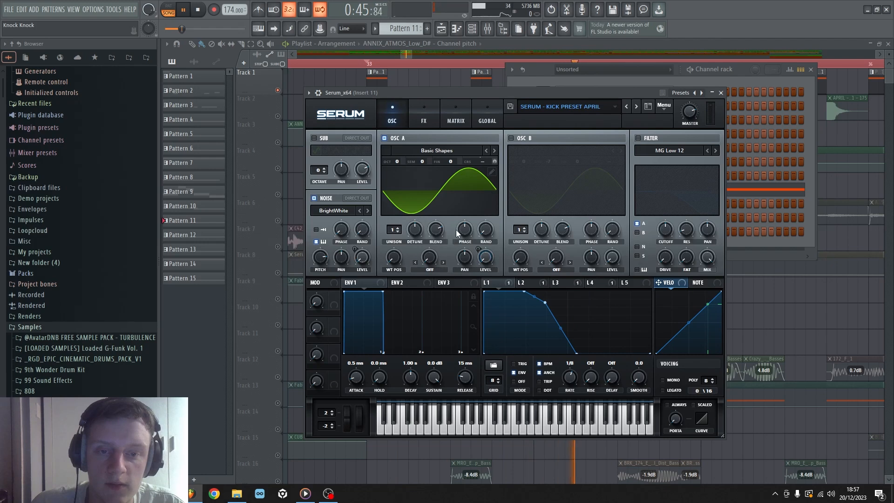
{"action": "key", "text": "space"}
Examine the kick preset's LFO shapes from L1 to L4 and its FX page, then return to the oscillator page.
{"action": "left_click", "coordinate": [505, 284]}
{"action": "left_click", "coordinate": [541, 283]}
{"action": "left_click", "coordinate": [569, 285]}
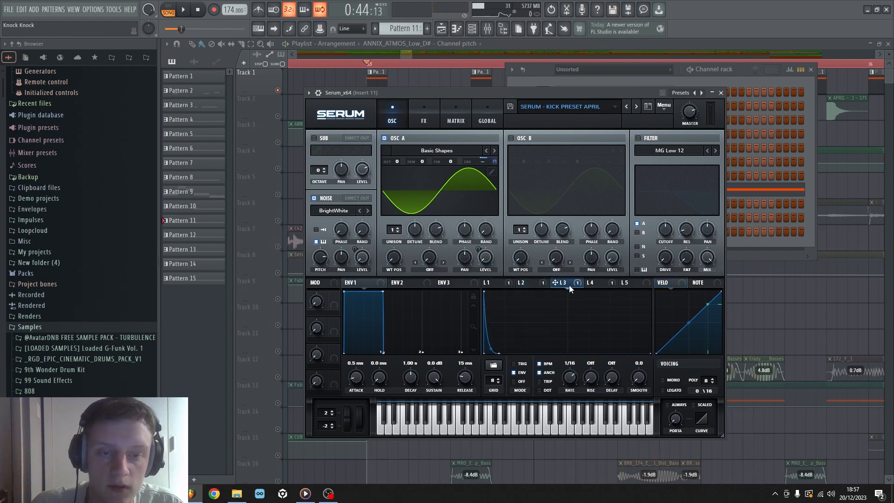
{"action": "left_click", "coordinate": [613, 286]}
{"action": "left_click", "coordinate": [436, 114]}
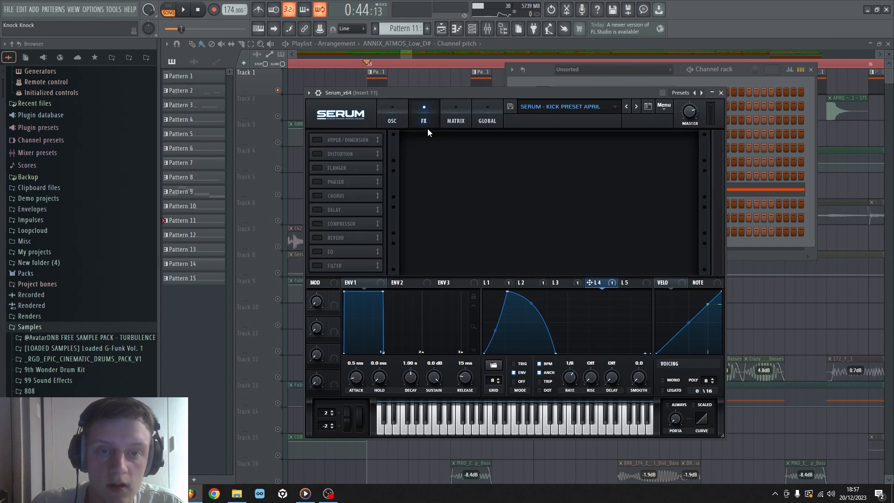
{"action": "left_click", "coordinate": [400, 116]}
Play the soloed kick again, close the Serum window and stop playback.
{"action": "key", "text": "space"}
{"action": "left_click", "coordinate": [721, 93]}
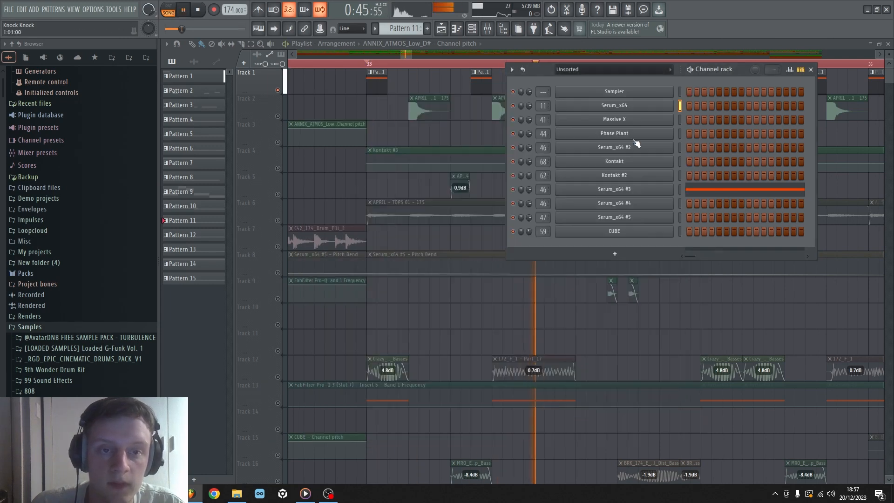
{"action": "key", "text": "space"}
Review the kick's effect chain on mixer Insert 11 while playing it briefly, then close the mixer.
{"action": "left_click", "coordinate": [487, 28]}
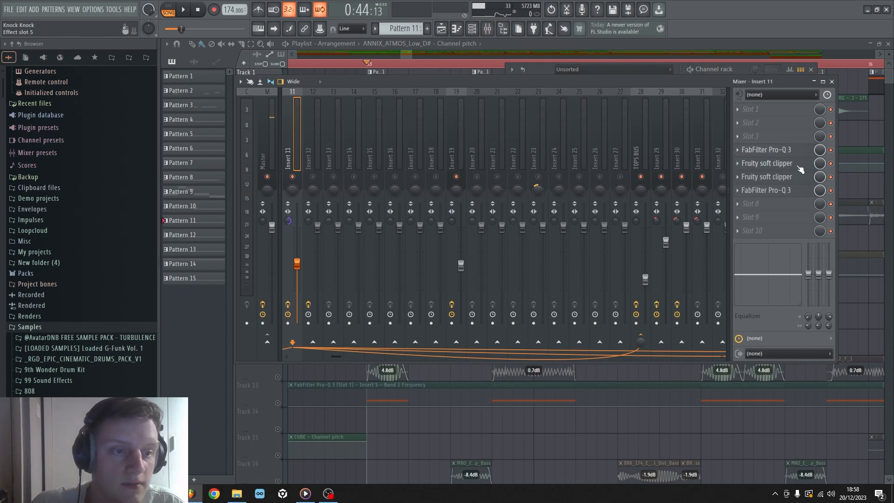
{"action": "key", "text": "space"}
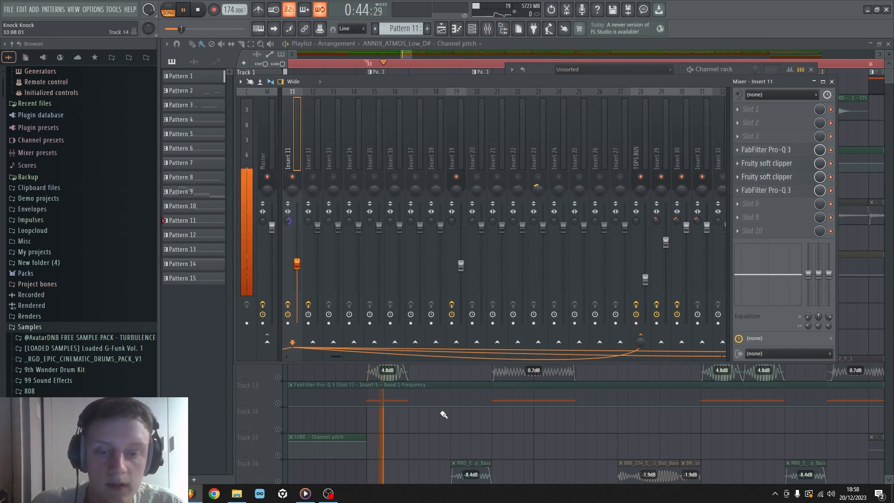
{"action": "key", "text": "F9"}
{"action": "key", "text": "space"}
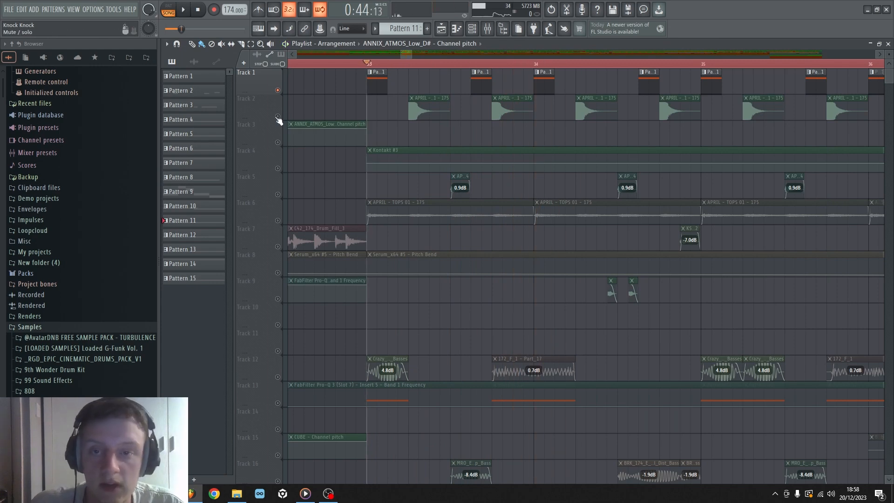
Unmute Track 2 and play its snare together with the kick from bar 33.
{"action": "left_click", "coordinate": [277, 117]}
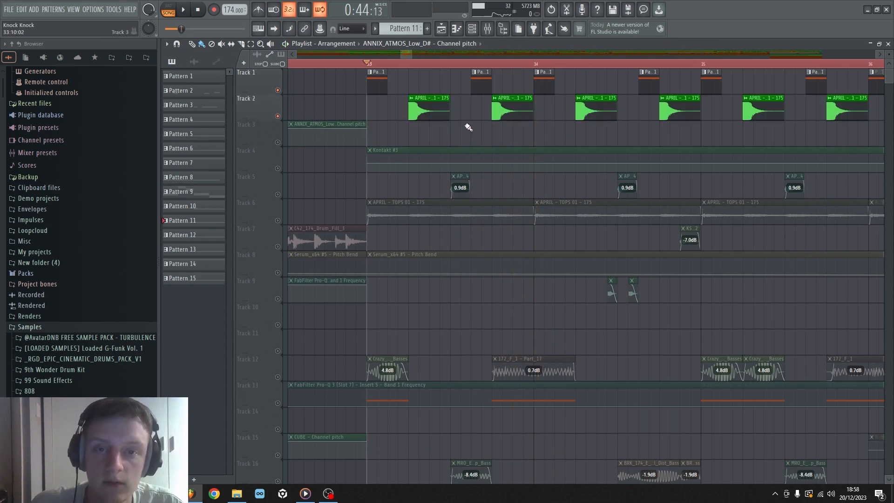
{"action": "scroll", "coordinate": [429, 65], "scroll_direction": "up", "scroll_amount": 3}
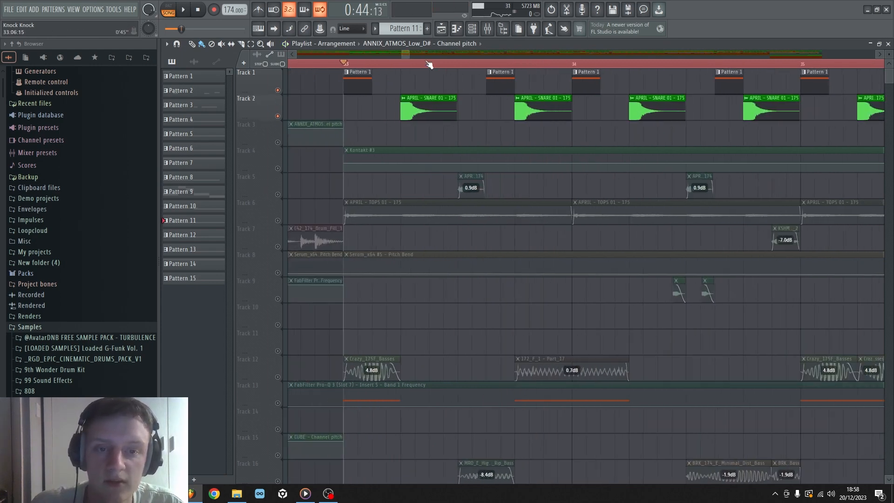
{"action": "key", "text": "space"}
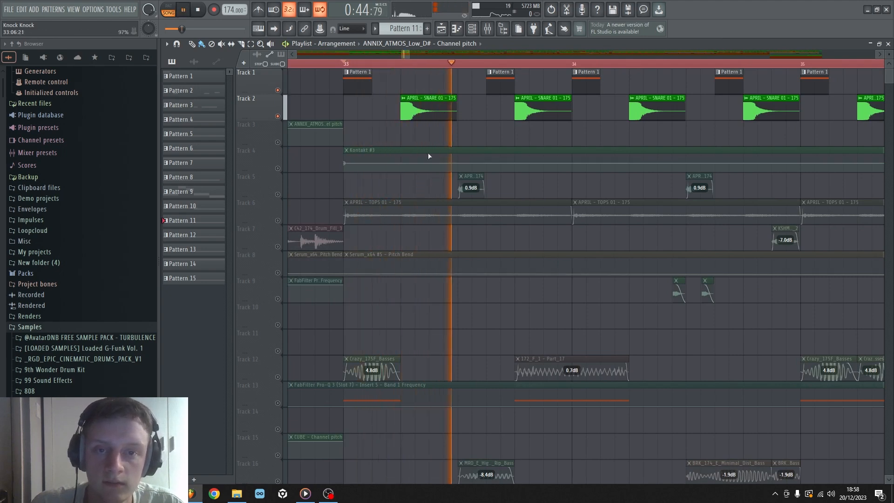
Stop playback and inspect the APRIL - SNARE 01 - 175 sample's channel settings and its mixer effect chain on Insert 19.
{"action": "key", "text": "space"}
{"action": "left_click", "coordinate": [436, 110]}
{"action": "double_click", "coordinate": [437, 109]}
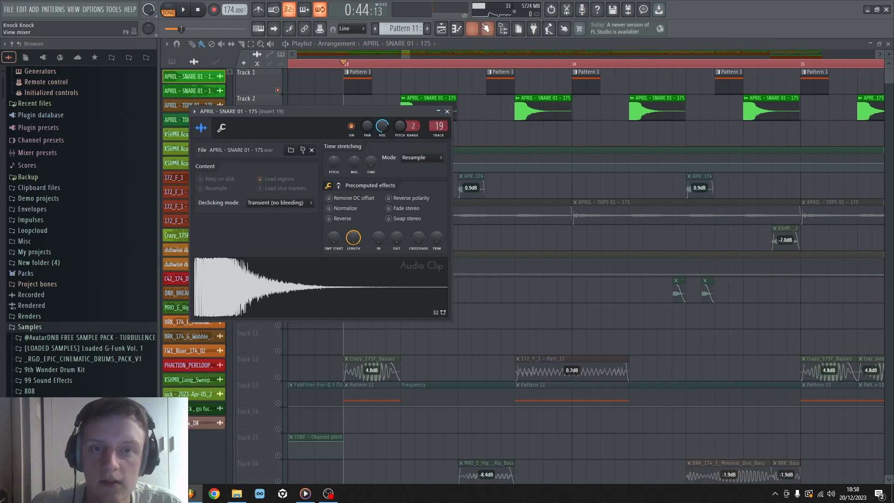
{"action": "left_click", "coordinate": [487, 29]}
{"action": "scroll", "coordinate": [483, 125], "scroll_direction": "down", "scroll_amount": 3}
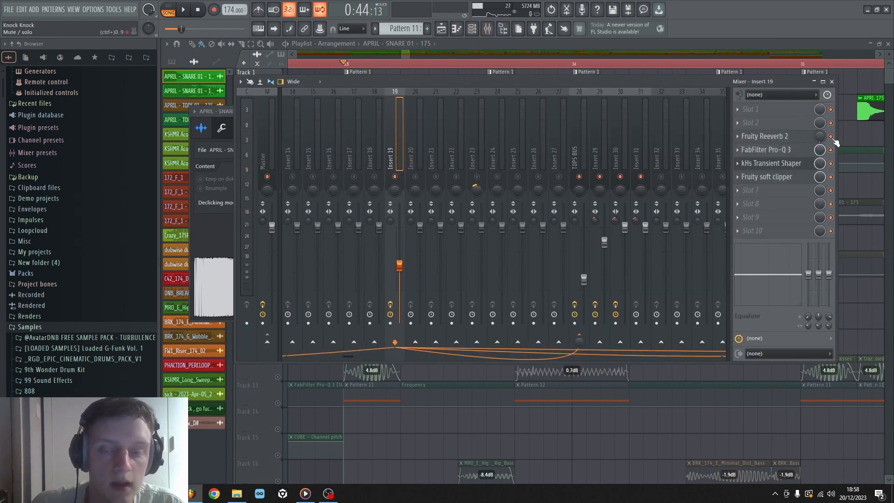
Play the snare with Fruity Reeverb 2 bypassed and again with it enabled to compare the sound.
{"action": "key", "text": "space"}
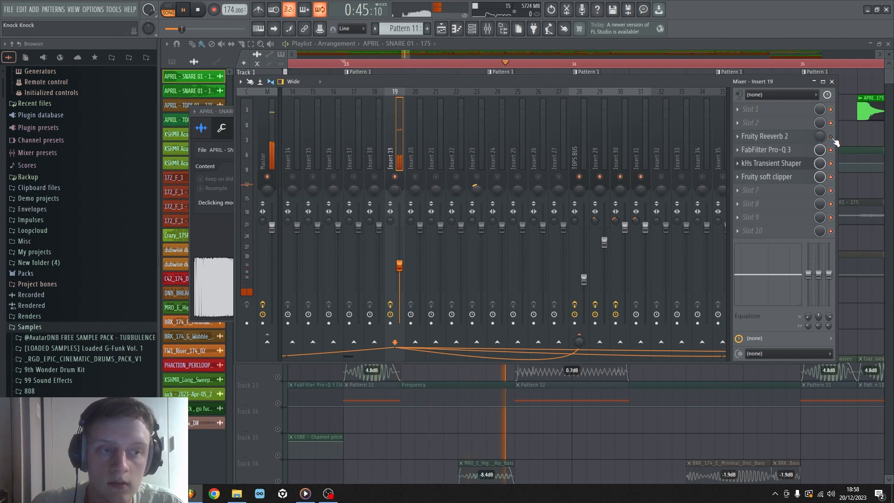
{"action": "key", "text": "space"}
{"action": "key", "text": "space"}
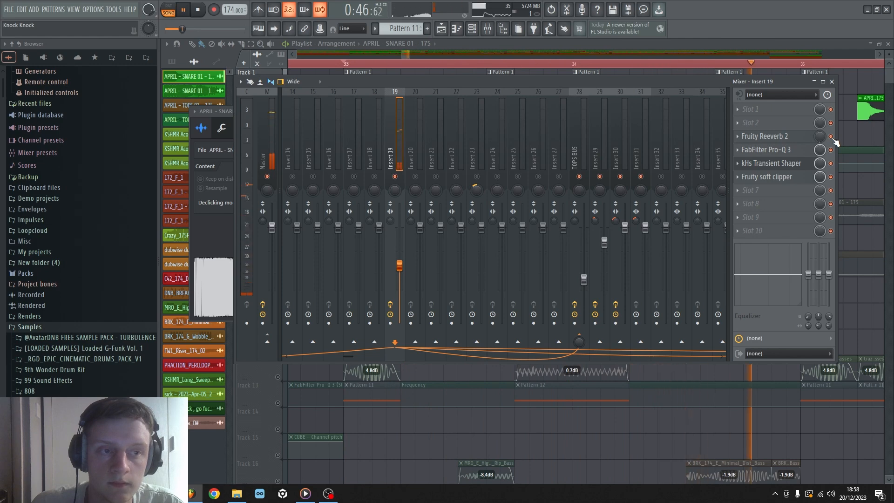
{"action": "key", "text": "space"}
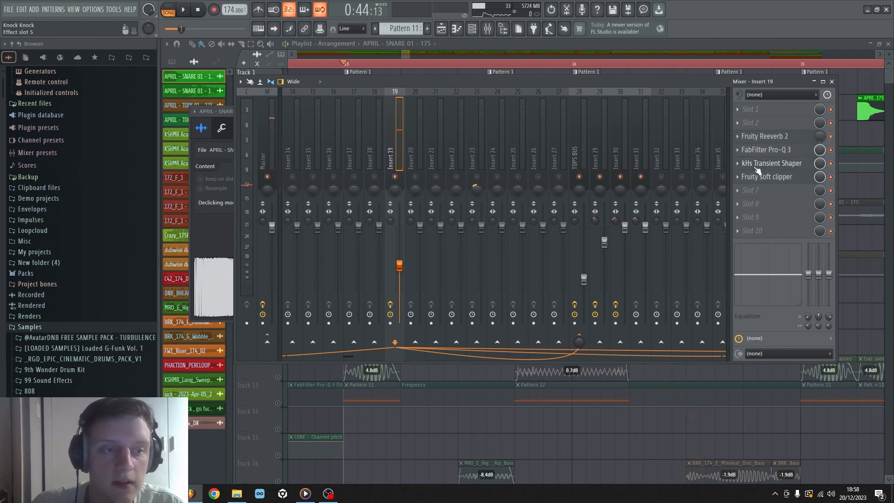
Inspect the kHs Transient Shaper and Fruity soft clipper on the snare's insert, then close the mixer.
{"action": "left_click", "coordinate": [757, 164]}
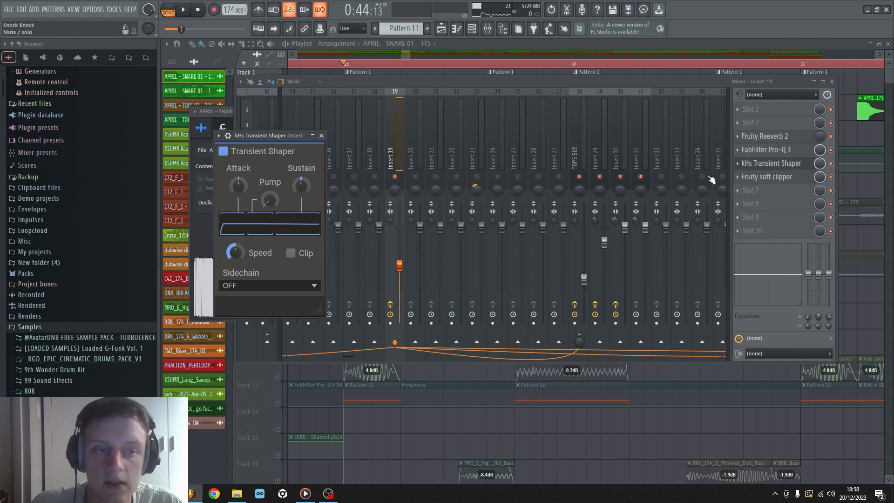
{"action": "left_click", "coordinate": [783, 179]}
{"action": "right_click", "coordinate": [661, 460]}
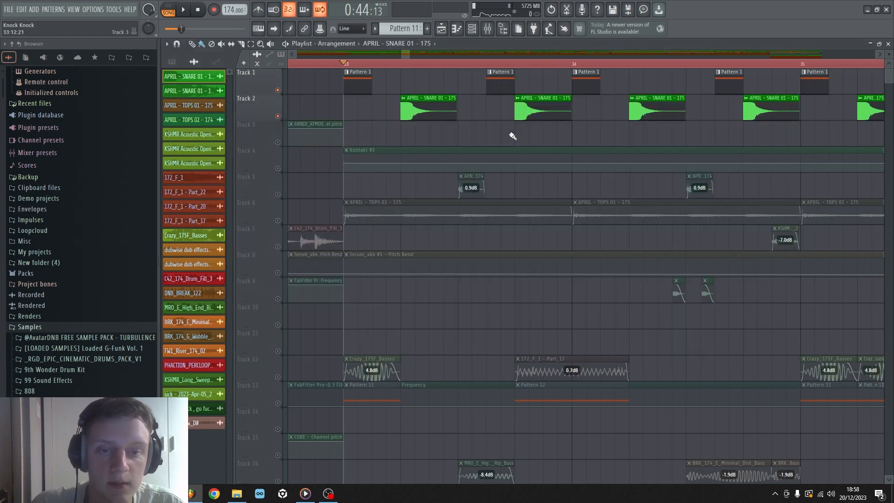
Play the kick and snare pattern from bar 33 and examine its variation before bar 37.
{"action": "scroll", "coordinate": [423, 65], "scroll_direction": "down", "scroll_amount": 3}
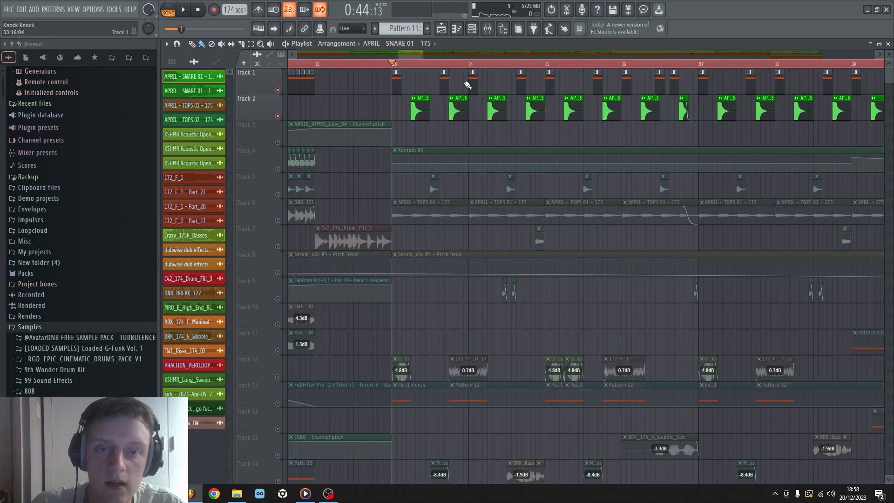
{"action": "scroll", "coordinate": [475, 56], "scroll_direction": "down", "scroll_amount": 2}
{"action": "scroll", "coordinate": [476, 56], "scroll_direction": "up", "scroll_amount": 2}
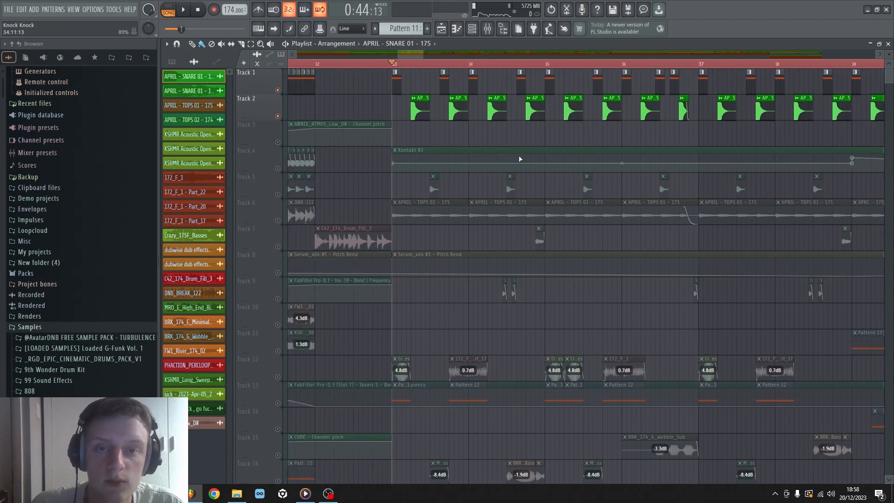
{"action": "key", "text": "space"}
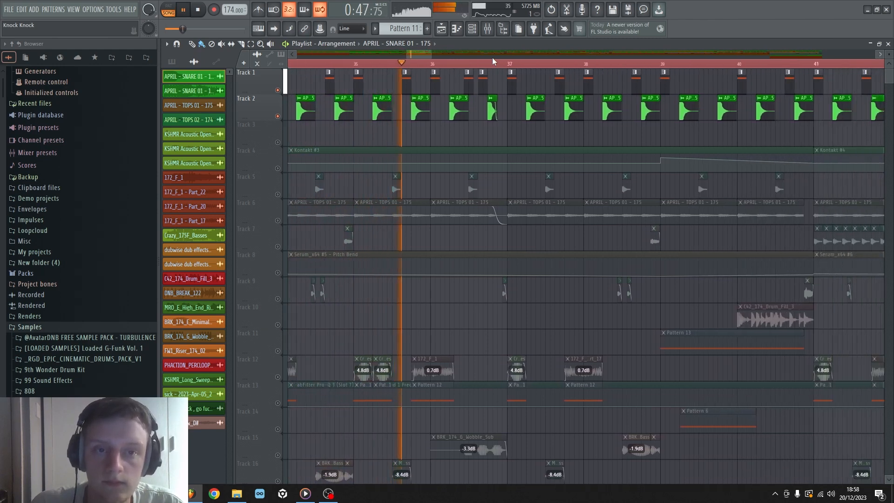
{"action": "key", "text": "space"}
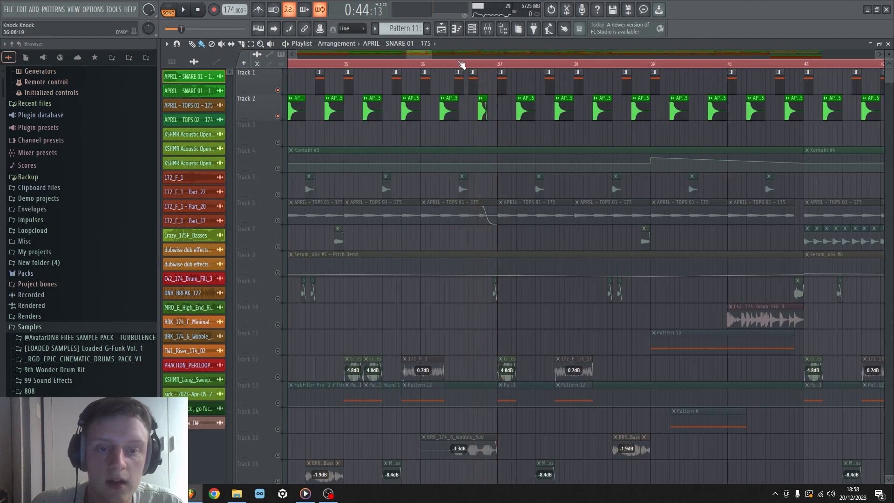
Unmute Track 9 and play its short snare clips together with the kick and snare from bar 33.
{"action": "scroll", "coordinate": [461, 65], "scroll_direction": "down", "scroll_amount": 3}
{"action": "scroll", "coordinate": [415, 180], "scroll_direction": "down", "scroll_amount": 4}
{"action": "scroll", "coordinate": [412, 177], "scroll_direction": "up", "scroll_amount": 4}
{"action": "scroll", "coordinate": [303, 66], "scroll_direction": "up", "scroll_amount": 2}
{"action": "scroll", "coordinate": [302, 69], "scroll_direction": "up", "scroll_amount": 2}
{"action": "left_click", "coordinate": [282, 301]}
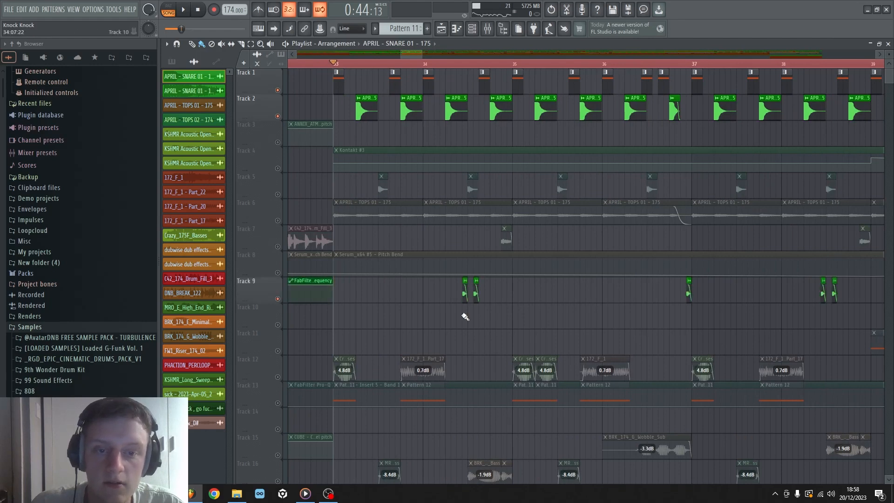
{"action": "key", "text": "space"}
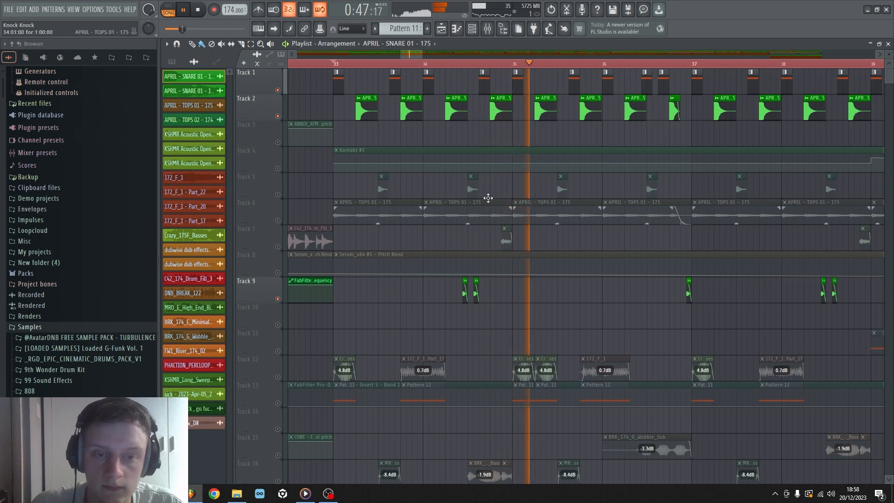
{"action": "scroll", "coordinate": [643, 66], "scroll_direction": "up", "scroll_amount": 2}
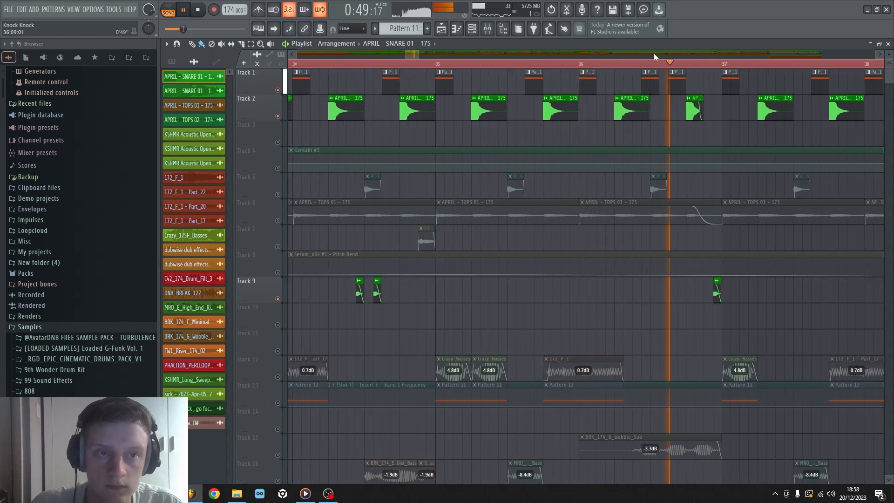
{"action": "scroll", "coordinate": [654, 53], "scroll_direction": "down", "scroll_amount": 2}
{"action": "key", "text": "space"}
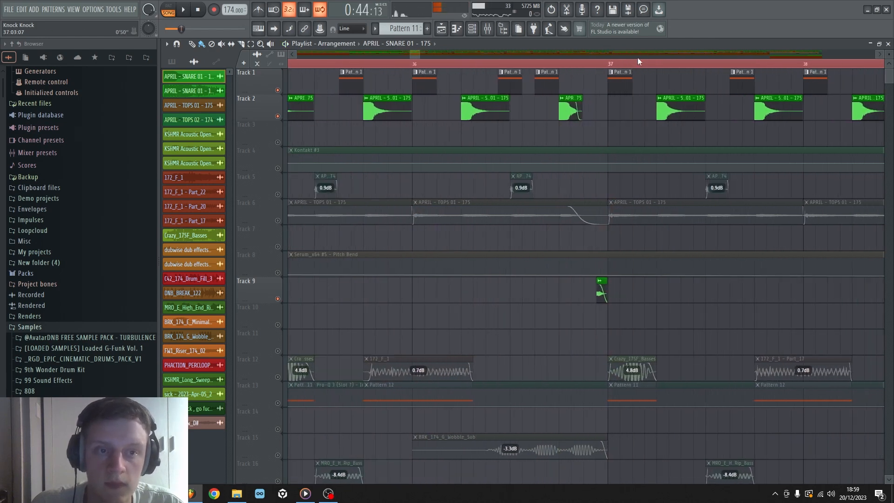
Inspect the sample settings of the short snare clip on Track 9 in bar 34, then close them.
{"action": "scroll", "coordinate": [637, 57], "scroll_direction": "up", "scroll_amount": 1}
{"action": "scroll", "coordinate": [638, 57], "scroll_direction": "up", "scroll_amount": 3}
{"action": "left_click", "coordinate": [467, 281]}
{"action": "double_click", "coordinate": [467, 281]}
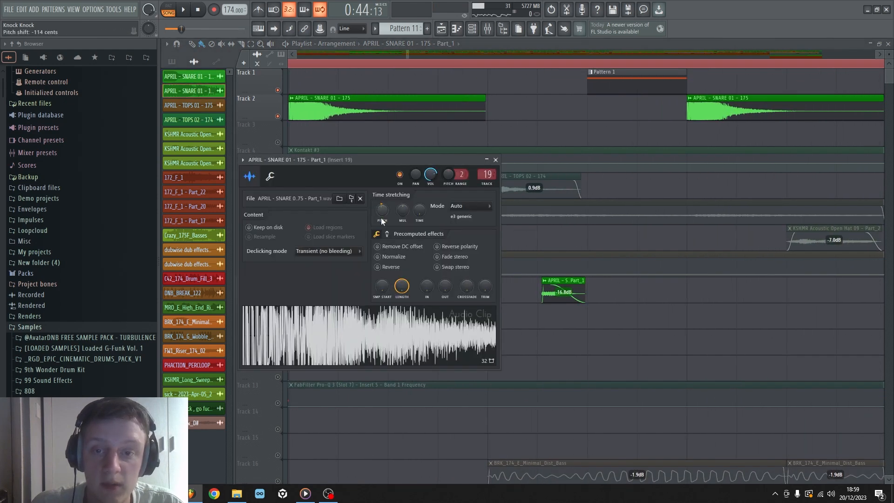
{"action": "double_click", "coordinate": [558, 281]}
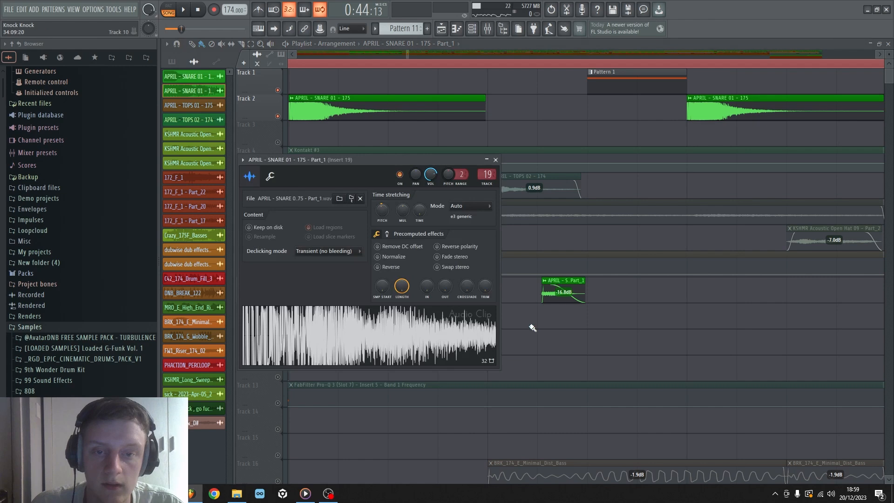
{"action": "left_click", "coordinate": [496, 159]}
Move the playback start to the first full snare in bar 34 and audition the short snare hits twice.
{"action": "scroll", "coordinate": [503, 65], "scroll_direction": "down", "scroll_amount": 3}
{"action": "left_click", "coordinate": [410, 66]}
{"action": "key", "text": "space"}
{"action": "key", "text": "space"}
{"action": "key", "text": "space"}
{"action": "key", "text": "space"}
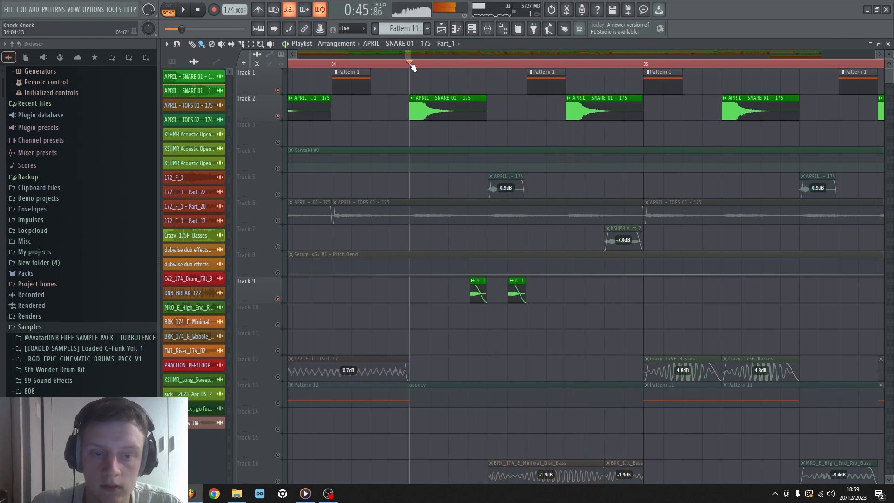
Unmute Track 5 and play its percussion clips with the kick and snare from bar 33.
{"action": "scroll", "coordinate": [412, 67], "scroll_direction": "down", "scroll_amount": 3}
{"action": "scroll", "coordinate": [412, 67], "scroll_direction": "up", "scroll_amount": 7}
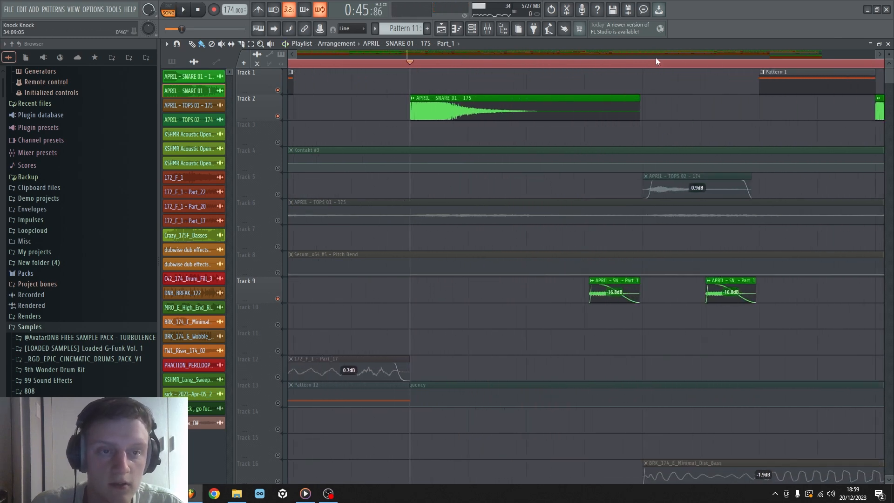
{"action": "scroll", "coordinate": [657, 68], "scroll_direction": "down", "scroll_amount": 6}
{"action": "scroll", "coordinate": [663, 56], "scroll_direction": "down", "scroll_amount": 1}
{"action": "left_click", "coordinate": [277, 195]}
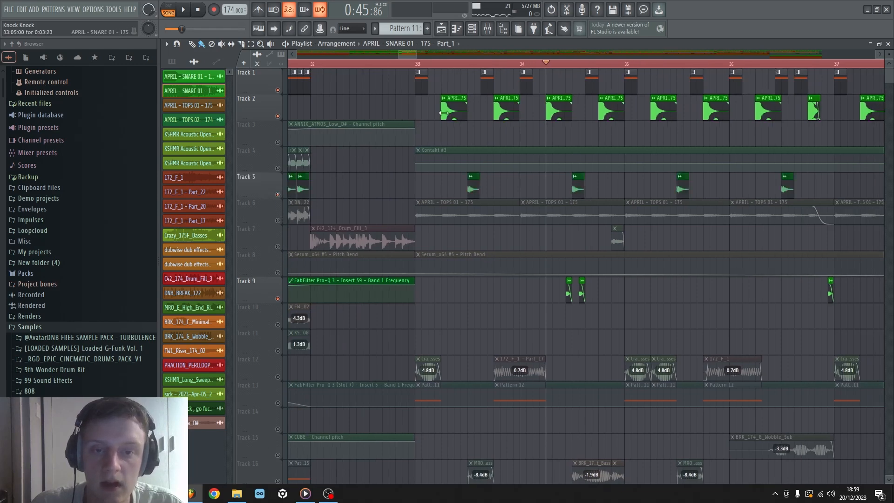
{"action": "left_click", "coordinate": [419, 66]}
{"action": "key", "text": "space"}
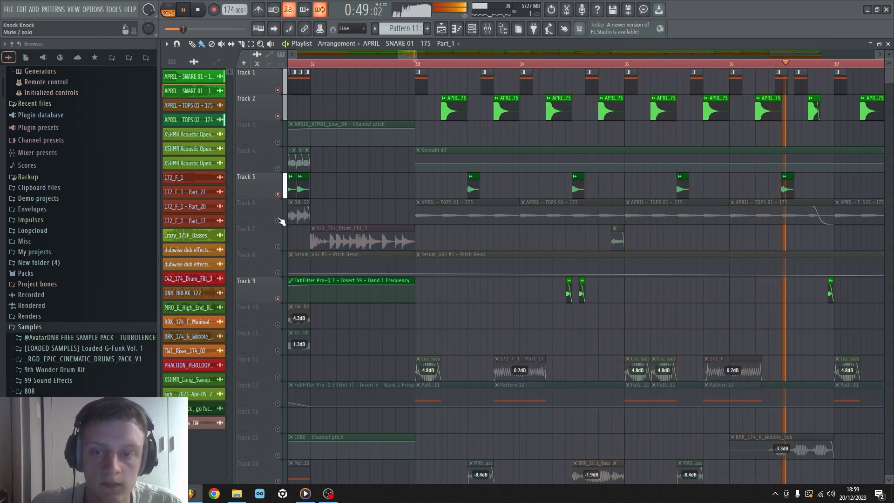
{"action": "key", "text": "space"}
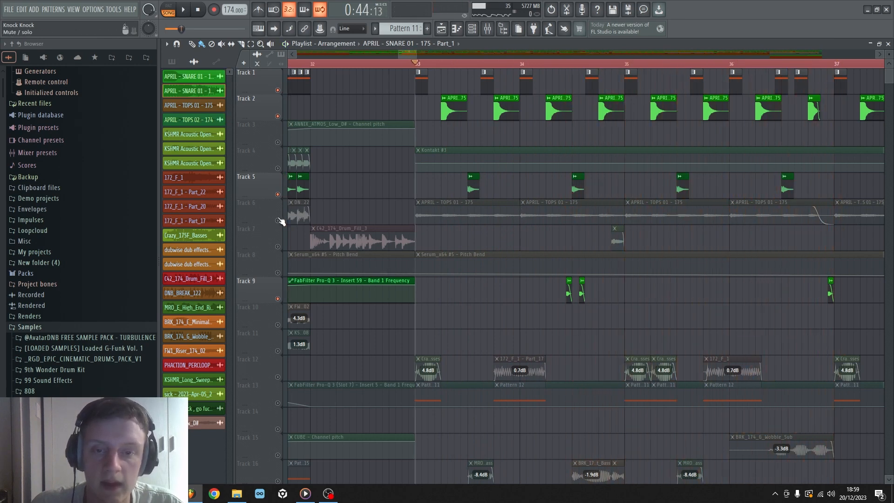
Unmute and solo Track 6, then play its APRIL - TOPS 01 - 175 loop alone.
{"action": "left_click", "coordinate": [278, 220]}
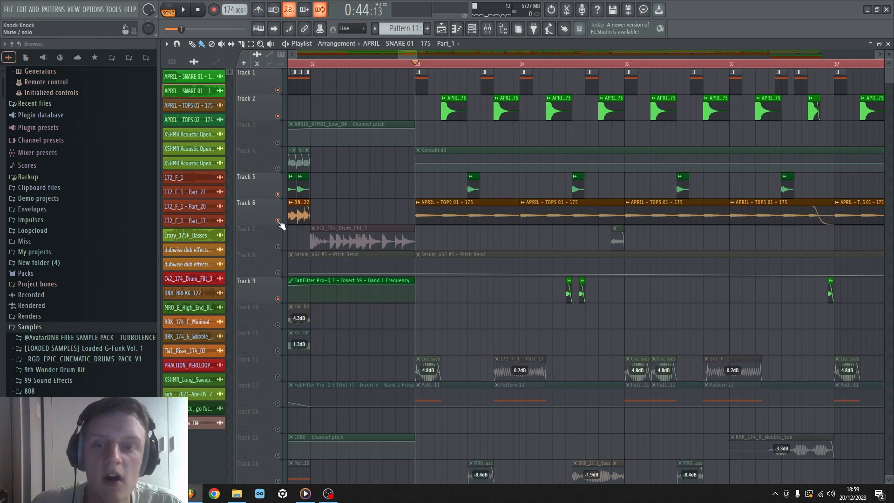
{"action": "right_click", "coordinate": [278, 220]}
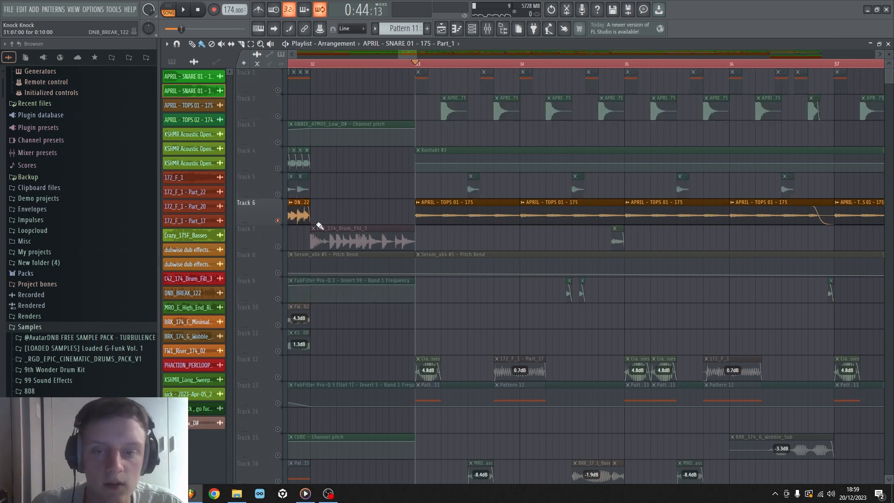
{"action": "key", "text": "space"}
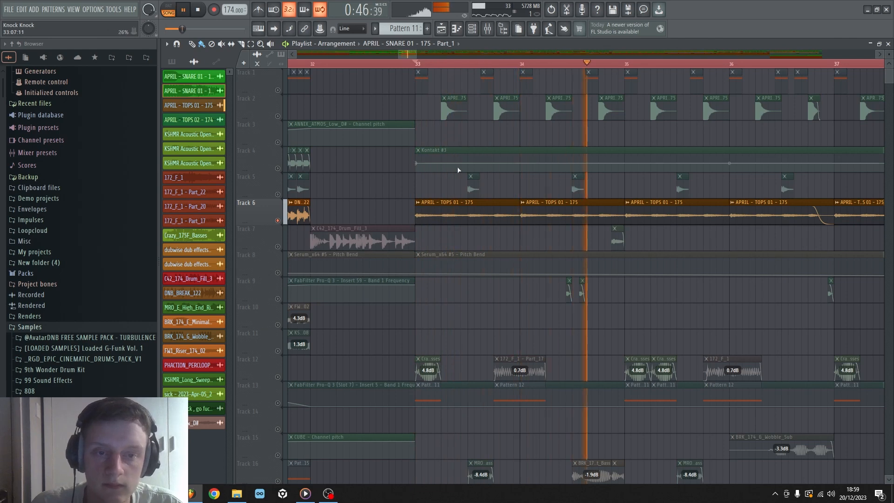
{"action": "key", "text": "space"}
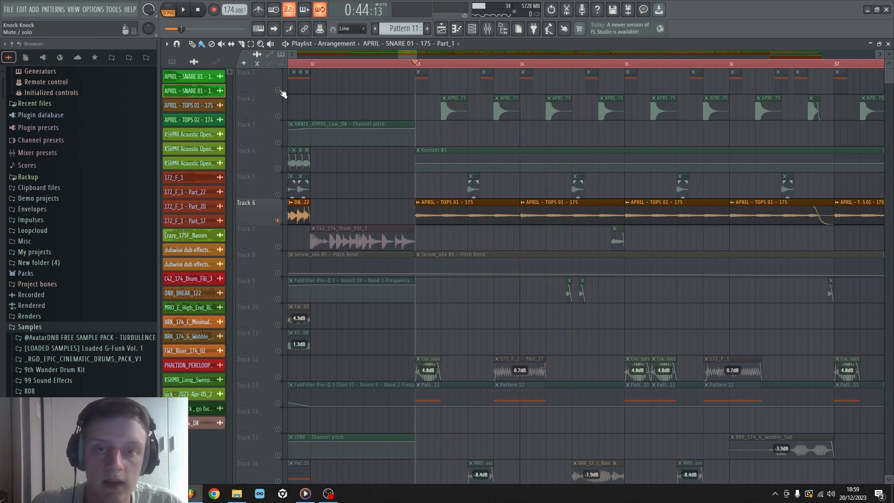
Temporarily unmute Track 1 to play the kick with the tops loop, then mute it again.
{"action": "left_click", "coordinate": [278, 91]}
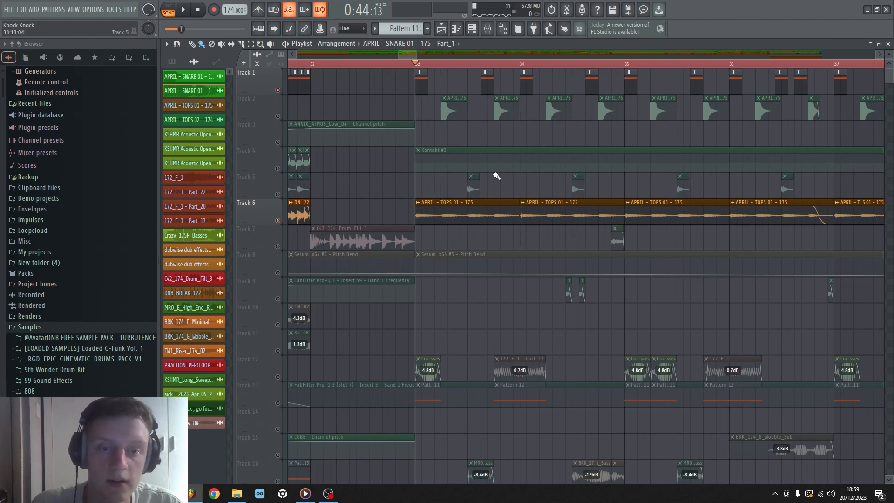
{"action": "key", "text": "space"}
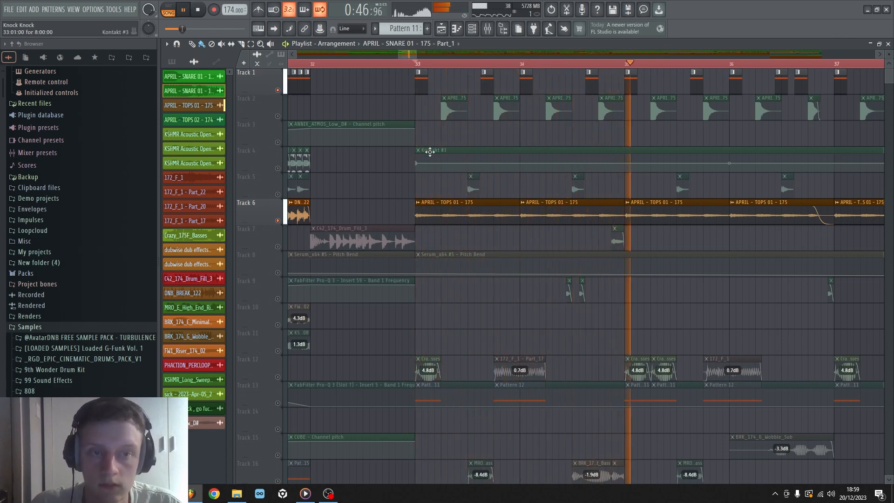
{"action": "key", "text": "space"}
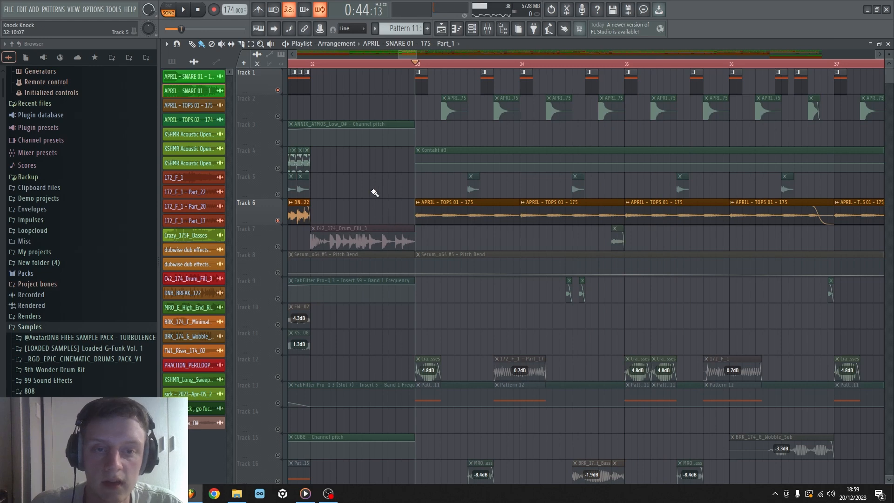
{"action": "left_click", "coordinate": [278, 90]}
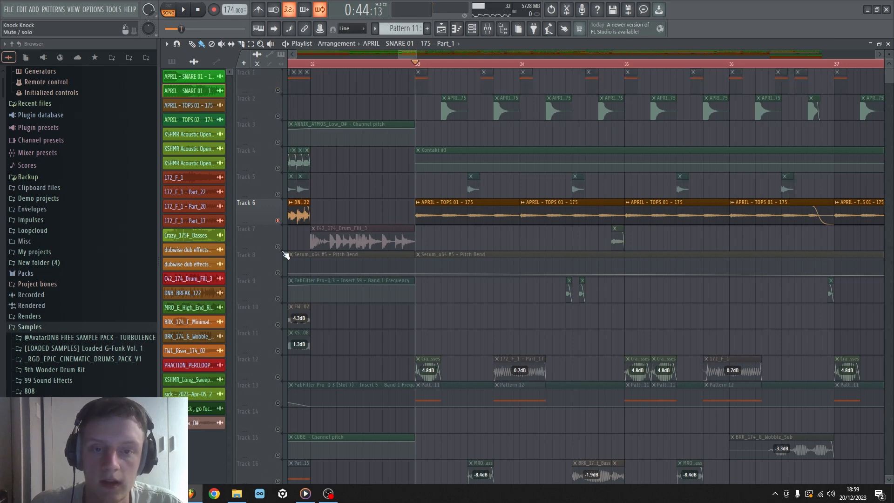
Unmute Track 7 and play its open hat with the tops loop from just before bar 35.
{"action": "left_click", "coordinate": [283, 243]}
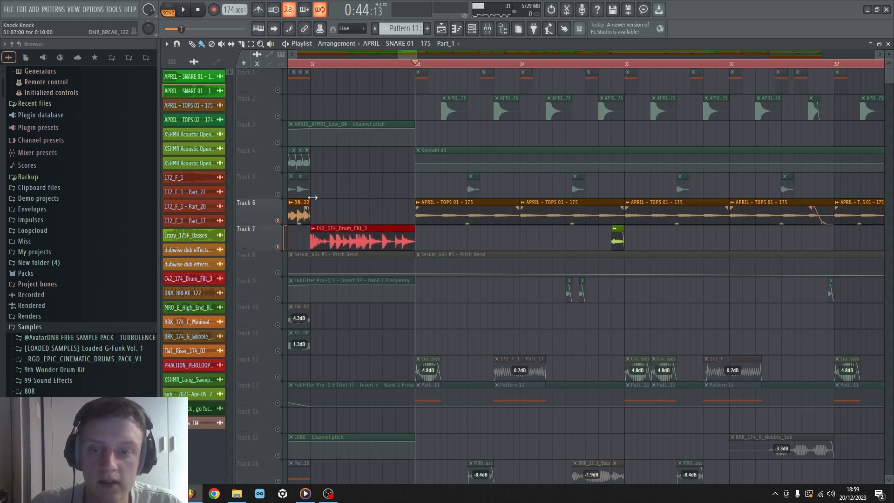
{"action": "left_click", "coordinate": [606, 64]}
{"action": "key", "text": "space"}
{"action": "key", "text": "space"}
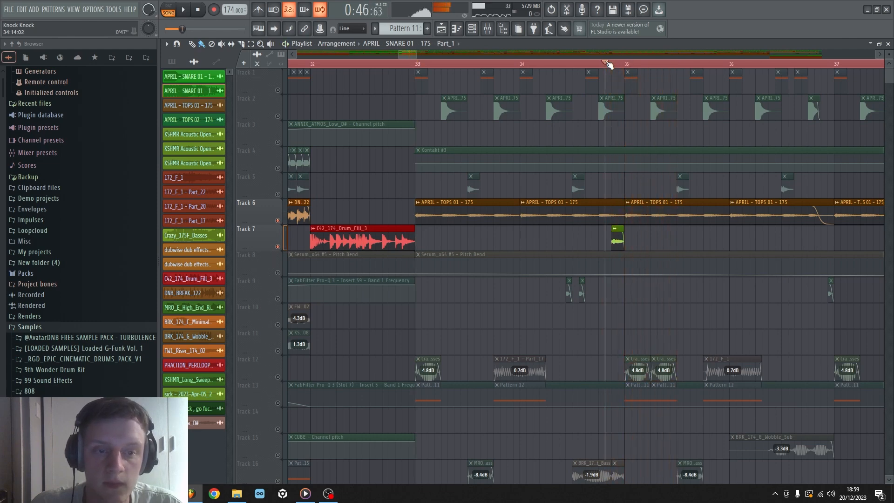
Mute Track 6, play the open hat alone, and check its sample's pan and volume settings.
{"action": "left_click", "coordinate": [277, 220]}
{"action": "key", "text": "space"}
{"action": "key", "text": "space"}
{"action": "double_click", "coordinate": [620, 226]}
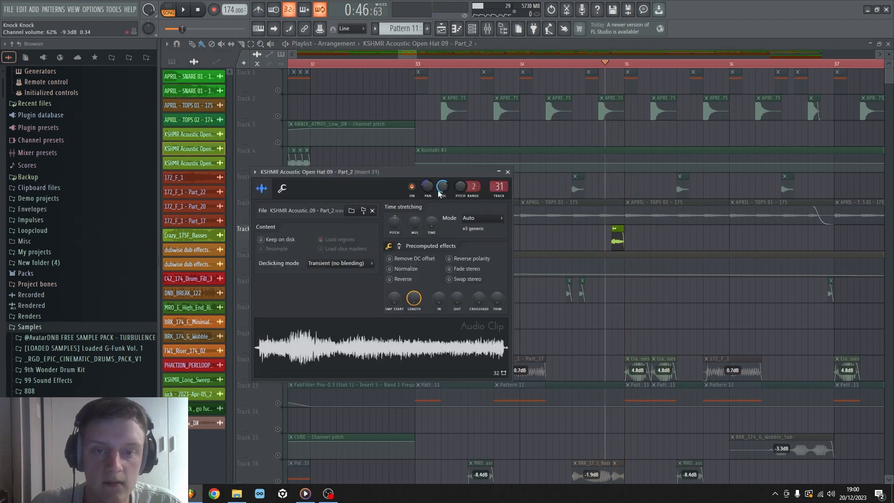
{"action": "key", "text": "Escape"}
Check the pitch setting of the open hat sample on Track 7, leaving it as it was.
{"action": "left_click_drag", "start_coordinate": [412, 54], "coordinate": [448, 54]}
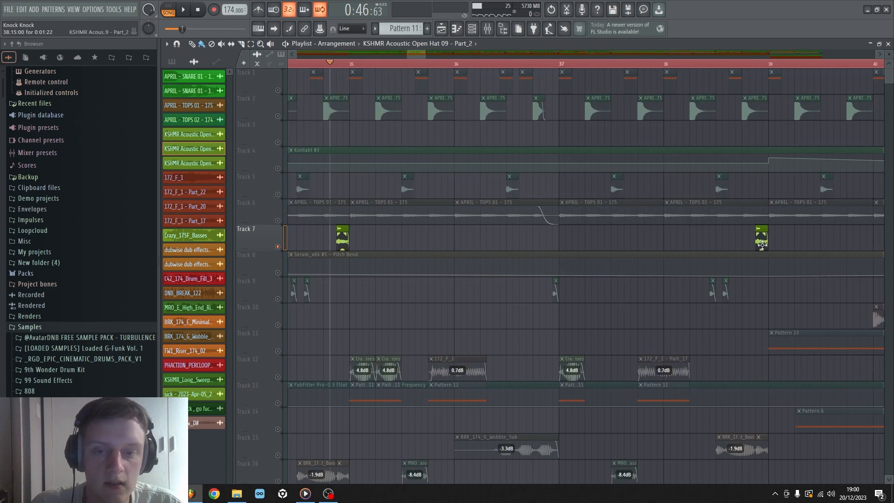
{"action": "double_click", "coordinate": [761, 246]}
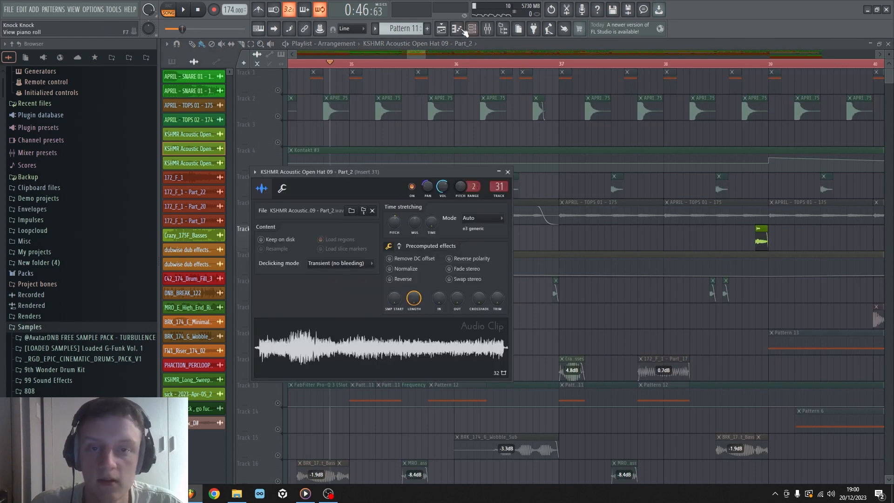
{"action": "scroll", "coordinate": [439, 57], "scroll_direction": "left", "scroll_amount": 2}
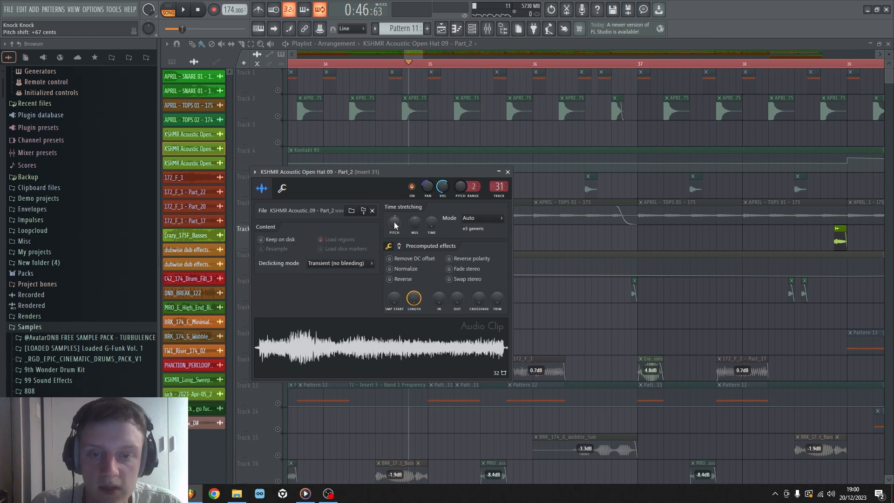
{"action": "key", "text": "Escape"}
{"action": "double_click", "coordinate": [422, 228]}
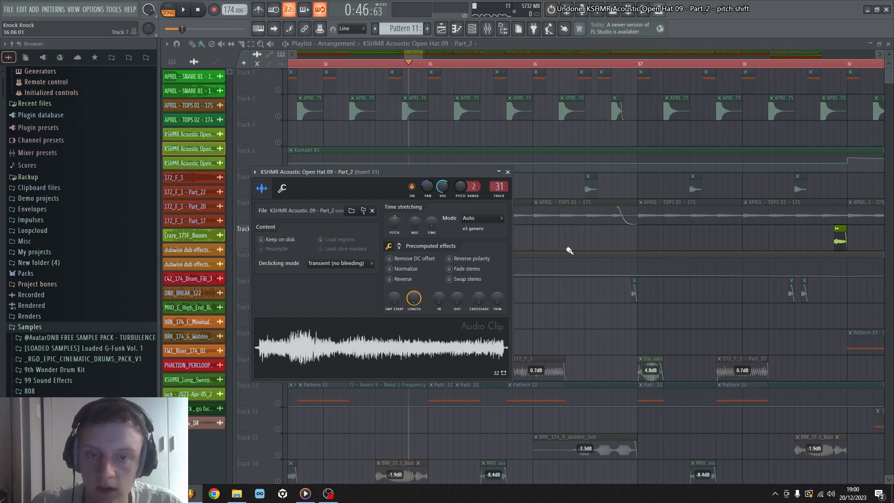
{"action": "key", "text": "Escape"}
Unmute Tracks 1, 2, 5, 6 and 9 and play them together with Track 7 through the first drop.
{"action": "scroll", "coordinate": [496, 64], "scroll_direction": "down", "scroll_amount": 1}
{"action": "scroll", "coordinate": [496, 64], "scroll_direction": "down", "scroll_amount": 2}
{"action": "left_click", "coordinate": [278, 116]}
{"action": "left_click", "coordinate": [278, 90]}
{"action": "left_click", "coordinate": [278, 194]}
{"action": "left_click", "coordinate": [278, 220]}
{"action": "key", "text": "space"}
{"action": "left_click", "coordinate": [277, 298]}
{"action": "key", "text": "space"}
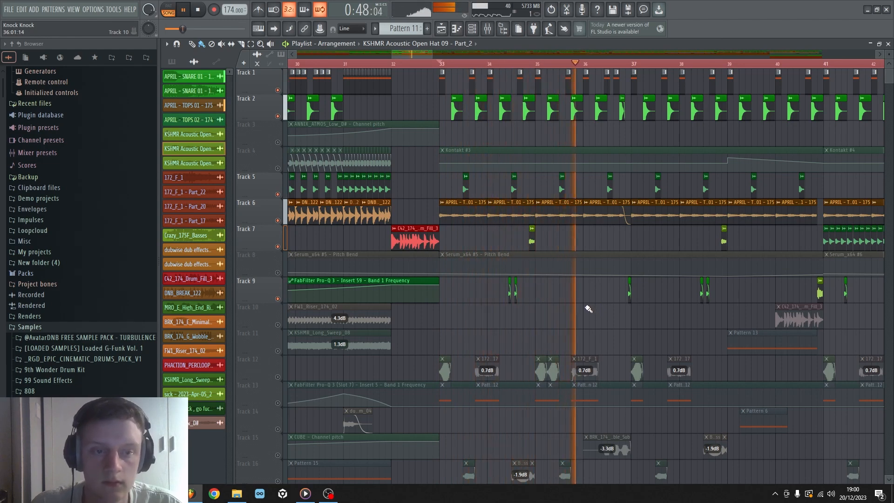
{"action": "key", "text": "space"}
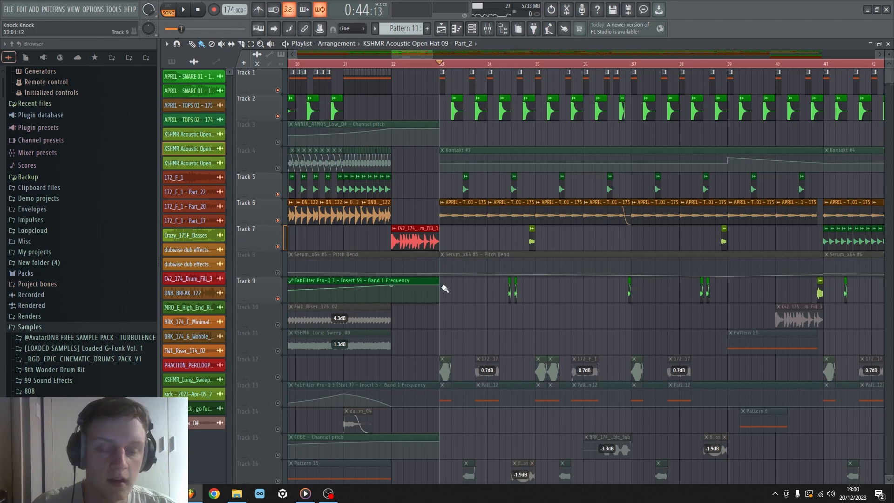
Play short drum excerpts from just before bar 35, from bar 36 and from just before bar 37.
{"action": "left_click", "coordinate": [500, 62]}
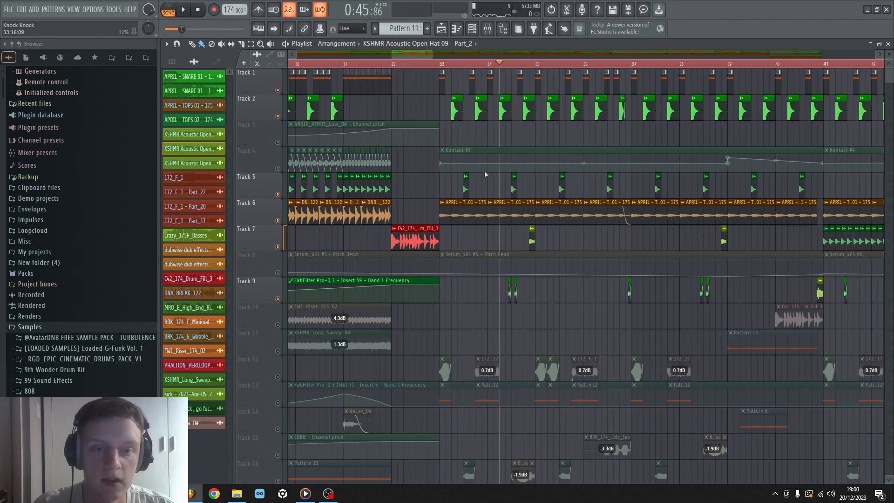
{"action": "left_click", "coordinate": [526, 66]}
{"action": "key", "text": "space"}
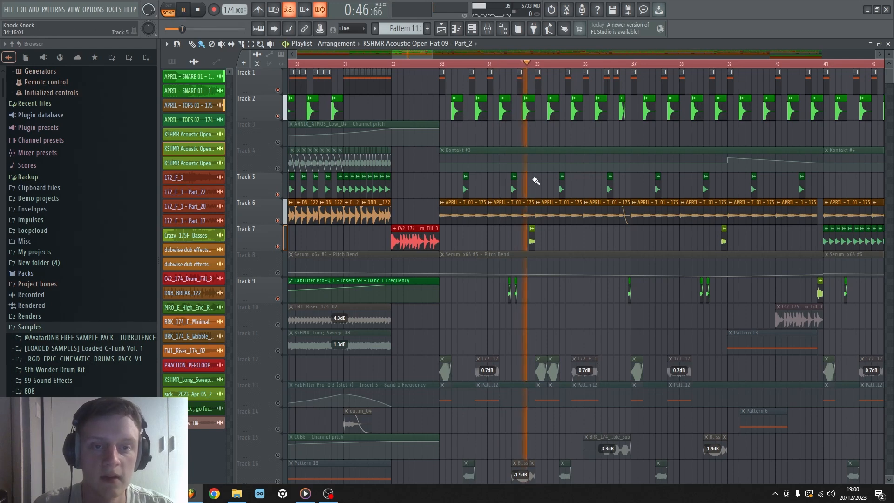
{"action": "key", "text": "space"}
{"action": "left_click", "coordinate": [584, 66]}
{"action": "key", "text": "space"}
{"action": "key", "text": "space"}
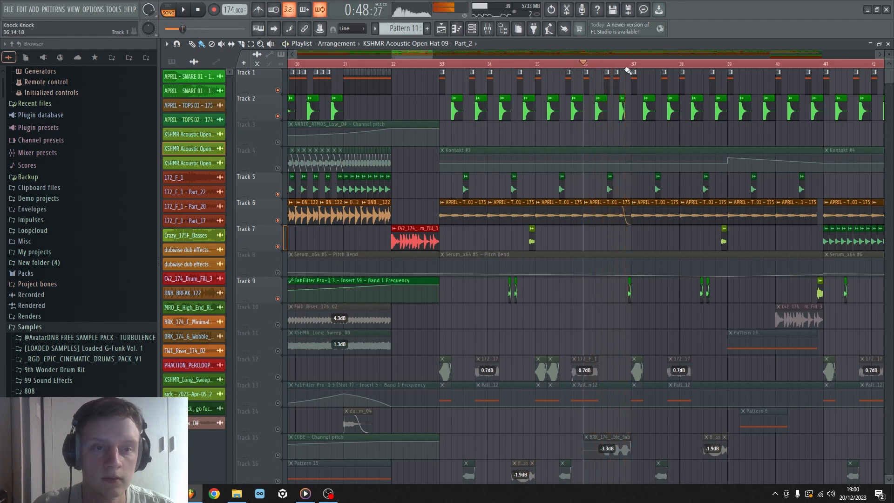
{"action": "left_click", "coordinate": [625, 66]}
{"action": "key", "text": "space"}
{"action": "key", "text": "space"}
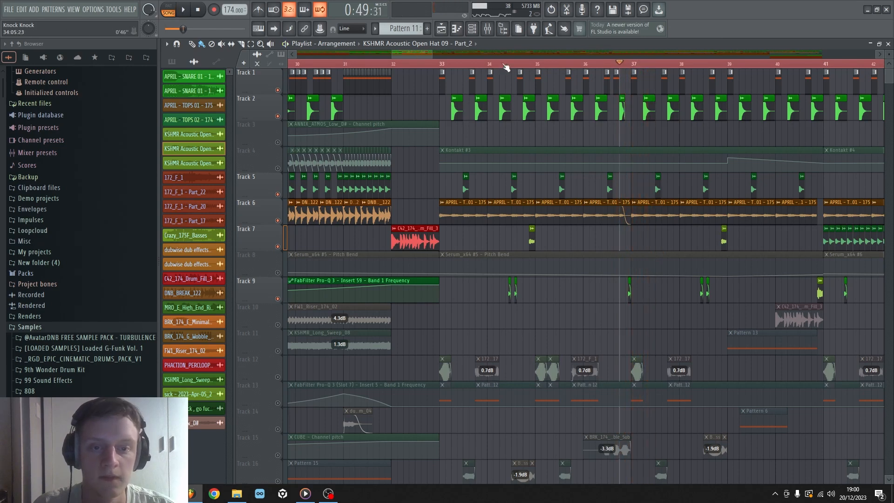
Play the drums from bar 41, where the repeated hat clips on Track 7 begin.
{"action": "scroll", "coordinate": [506, 67], "scroll_direction": "down", "scroll_amount": 2}
{"action": "scroll", "coordinate": [684, 298], "scroll_direction": "down", "scroll_amount": 2}
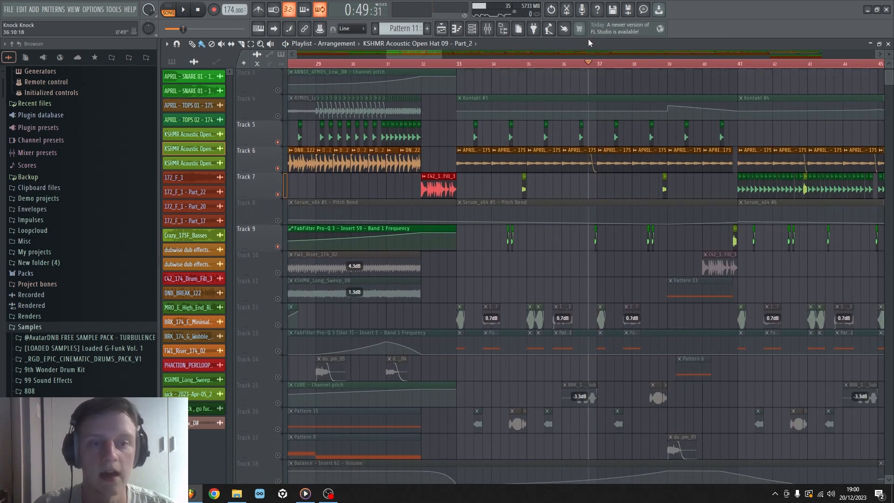
{"action": "scroll", "coordinate": [582, 58], "scroll_direction": "right", "scroll_amount": 2}
{"action": "scroll", "coordinate": [576, 102], "scroll_direction": "down", "scroll_amount": 1}
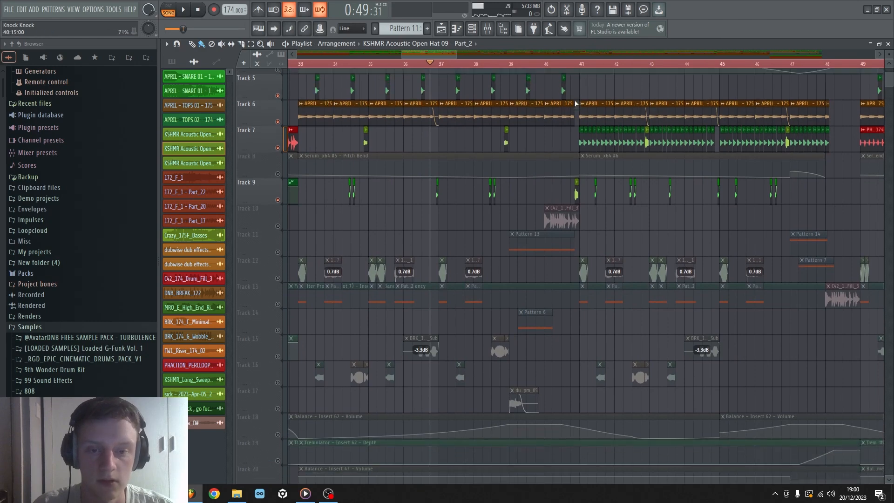
{"action": "scroll", "coordinate": [576, 102], "scroll_direction": "up", "scroll_amount": 3}
{"action": "left_click", "coordinate": [581, 65]}
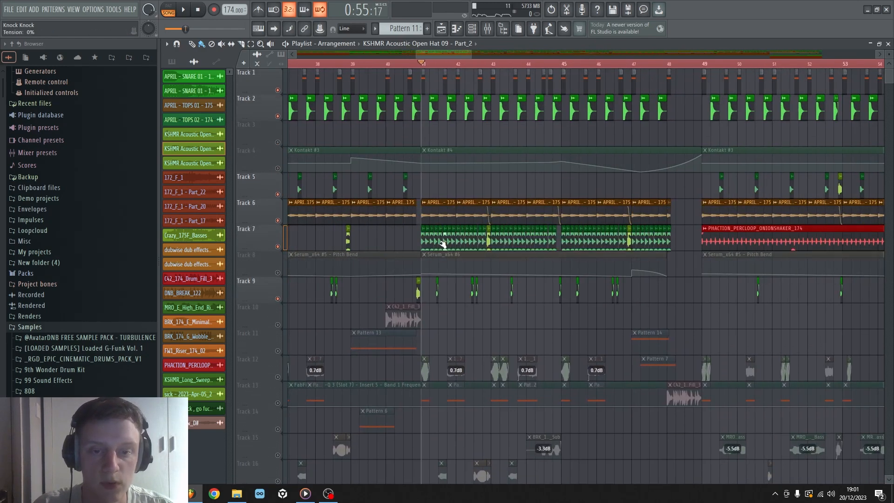
{"action": "key", "text": "space"}
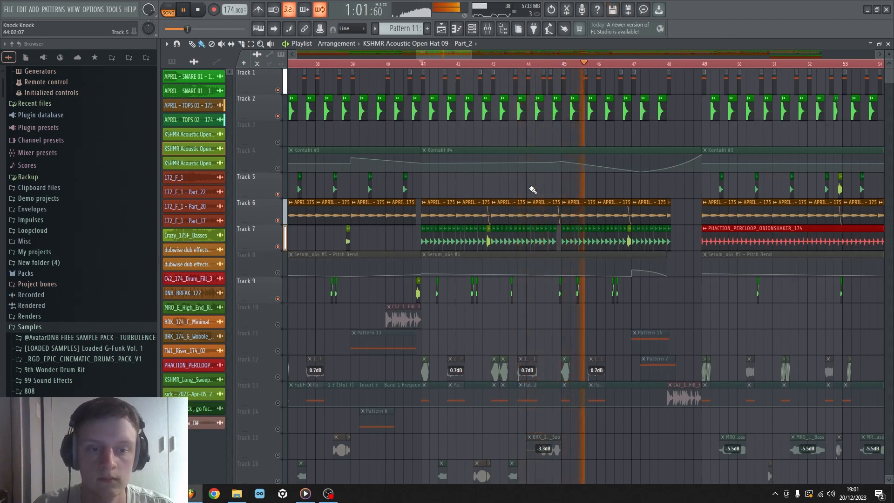
{"action": "key", "text": "space"}
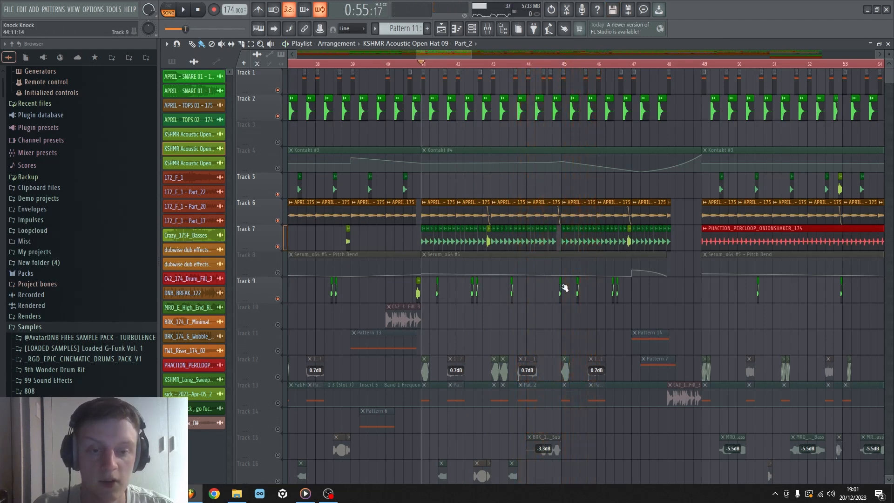
Play the drums from bar 45, following the gap in the Track 7 hats.
{"action": "left_click", "coordinate": [564, 67]}
{"action": "scroll", "coordinate": [577, 59], "scroll_direction": "up", "scroll_amount": 4}
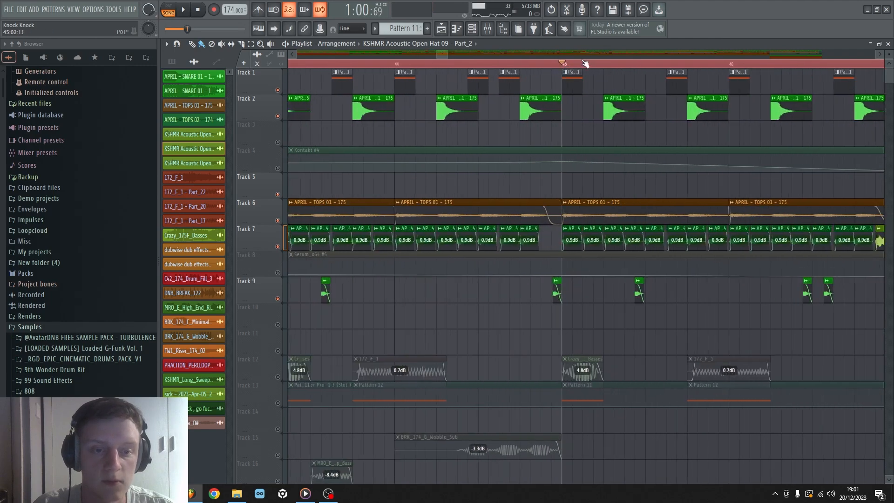
{"action": "key", "text": "space"}
{"action": "scroll", "coordinate": [585, 57], "scroll_direction": "down", "scroll_amount": 4}
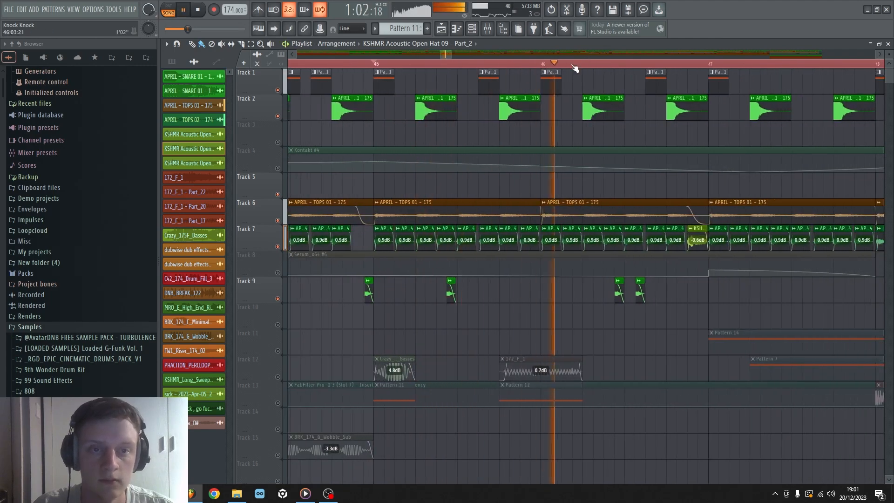
{"action": "scroll", "coordinate": [576, 68], "scroll_direction": "down", "scroll_amount": 3}
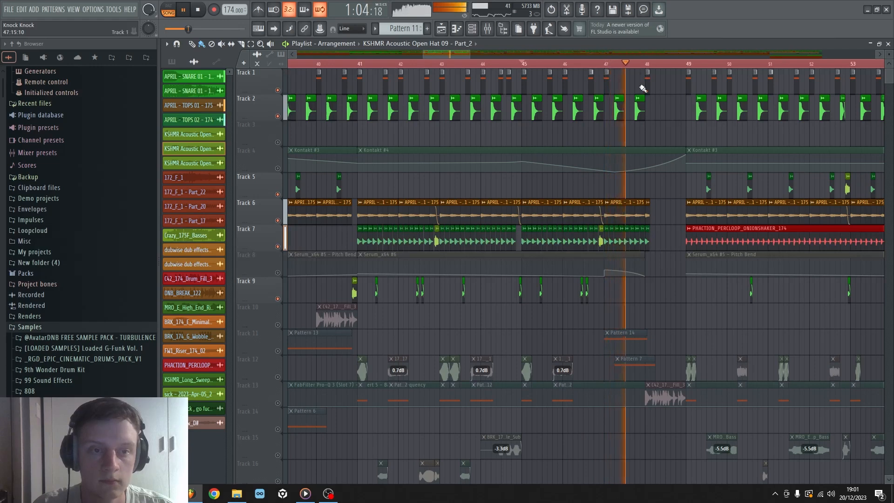
{"action": "key", "text": "space"}
Play the drums from bar 47 through the break before bar 49.
{"action": "left_click", "coordinate": [605, 66]}
{"action": "scroll", "coordinate": [605, 65], "scroll_direction": "up", "scroll_amount": 4}
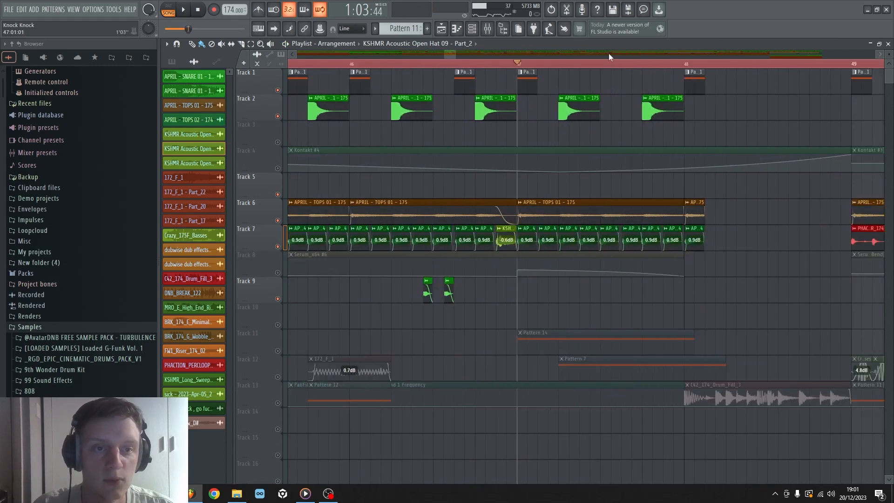
{"action": "key", "text": "space"}
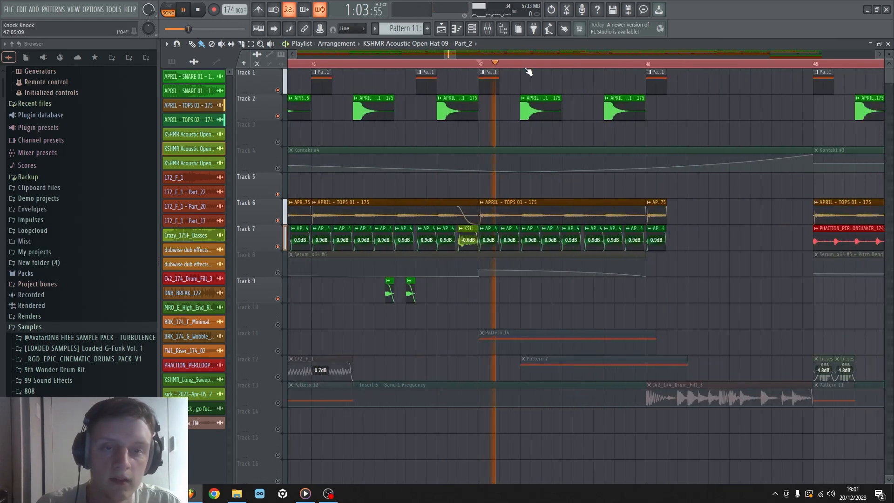
{"action": "scroll", "coordinate": [529, 68], "scroll_direction": "down", "scroll_amount": 2}
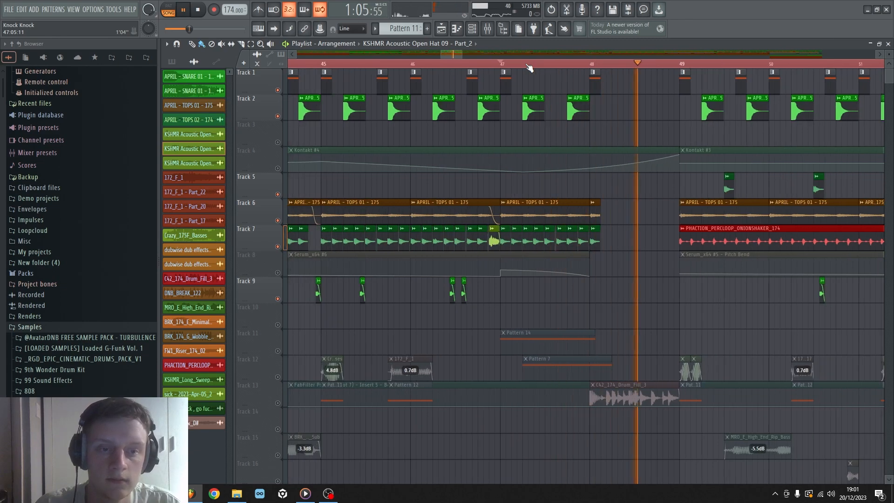
{"action": "scroll", "coordinate": [530, 68], "scroll_direction": "down", "scroll_amount": 2}
{"action": "scroll", "coordinate": [529, 68], "scroll_direction": "up", "scroll_amount": 2}
{"action": "key", "text": "space"}
Open the PHACTION_PERCLOOP_ONIONSHAKER_174 sample on Track 7, preview it alone and close its settings.
{"action": "scroll", "coordinate": [561, 65], "scroll_direction": "up", "scroll_amount": 1}
{"action": "scroll", "coordinate": [575, 53], "scroll_direction": "down", "scroll_amount": 3}
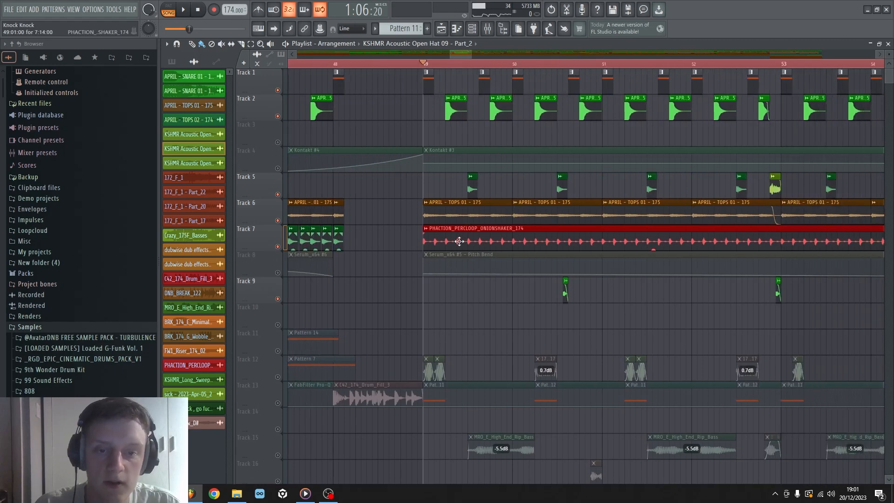
{"action": "double_click", "coordinate": [458, 242]}
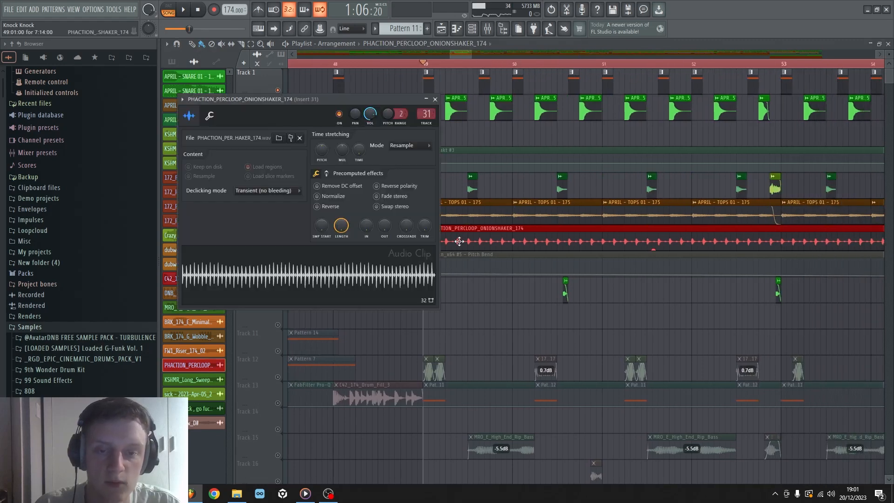
{"action": "left_click", "coordinate": [381, 273]}
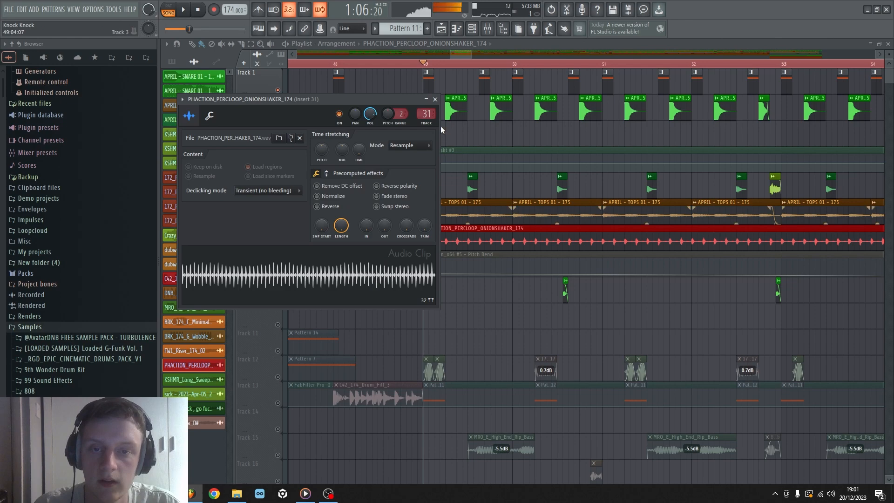
{"action": "left_click", "coordinate": [435, 100]}
Play the drums with the shaker loop from bar 49.
{"action": "key", "text": "space"}
{"action": "scroll", "coordinate": [432, 66], "scroll_direction": "down", "scroll_amount": 3}
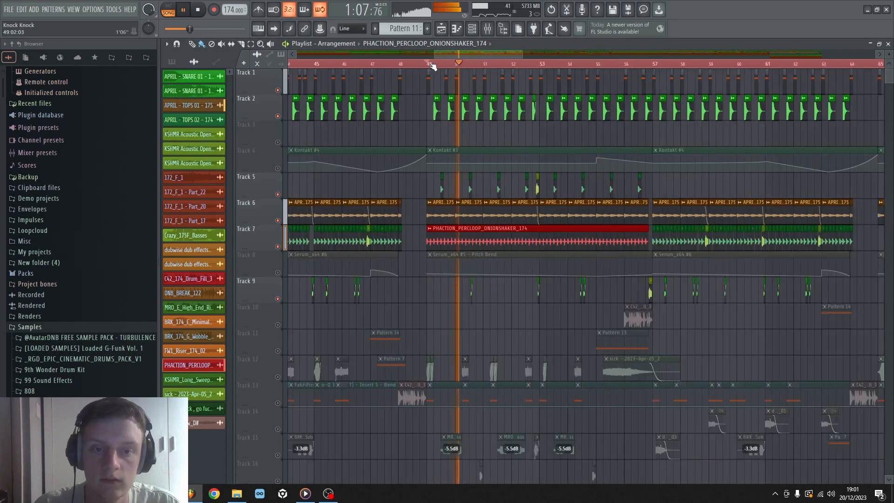
{"action": "scroll", "coordinate": [432, 66], "scroll_direction": "down", "scroll_amount": 4}
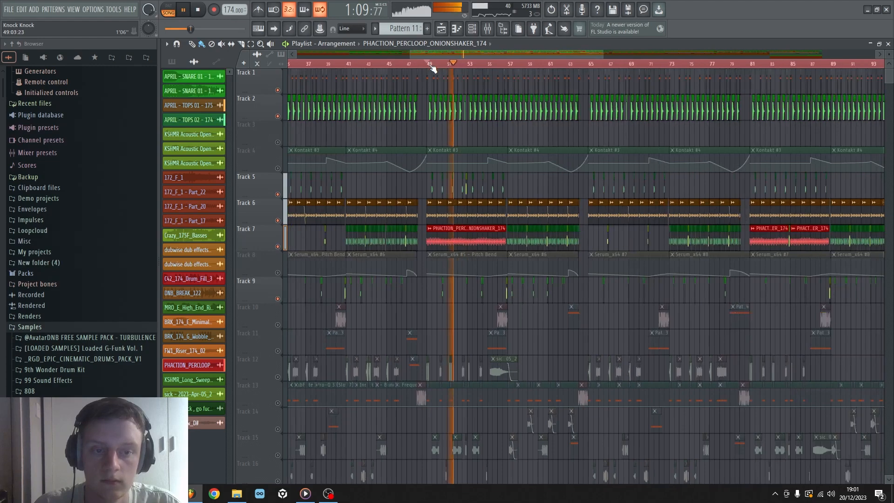
{"action": "scroll", "coordinate": [438, 140], "scroll_direction": "down", "scroll_amount": 2}
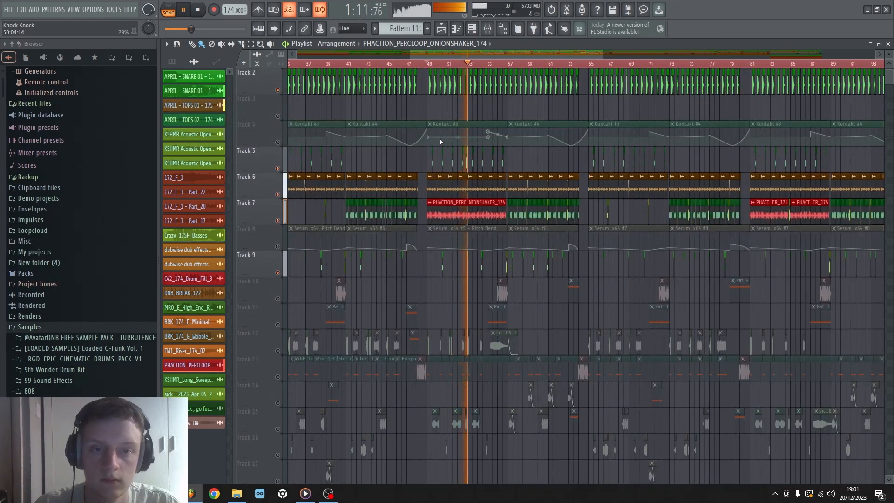
{"action": "scroll", "coordinate": [440, 145], "scroll_direction": "down", "scroll_amount": 3}
{"action": "key", "text": "space"}
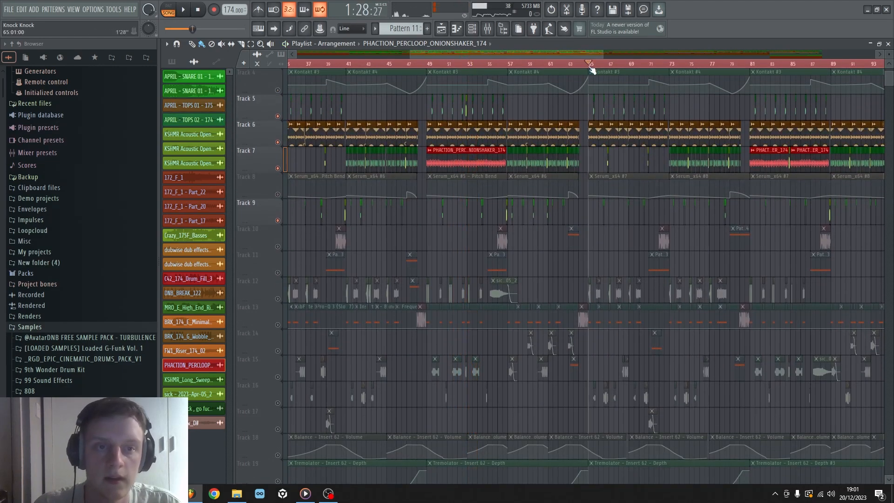
Play the drums of the section starting at bar 65.
{"action": "left_click", "coordinate": [590, 65]}
{"action": "scroll", "coordinate": [610, 147], "scroll_direction": "up", "scroll_amount": 3}
{"action": "scroll", "coordinate": [646, 61], "scroll_direction": "up", "scroll_amount": 4}
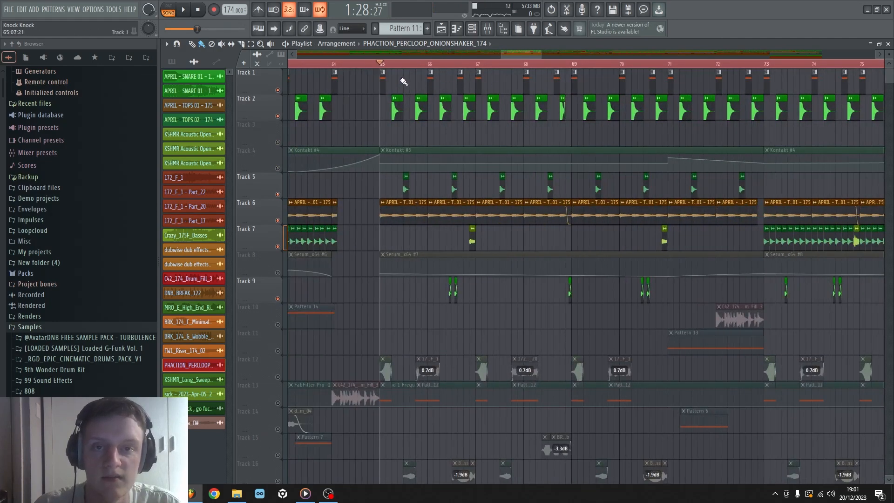
{"action": "key", "text": "space"}
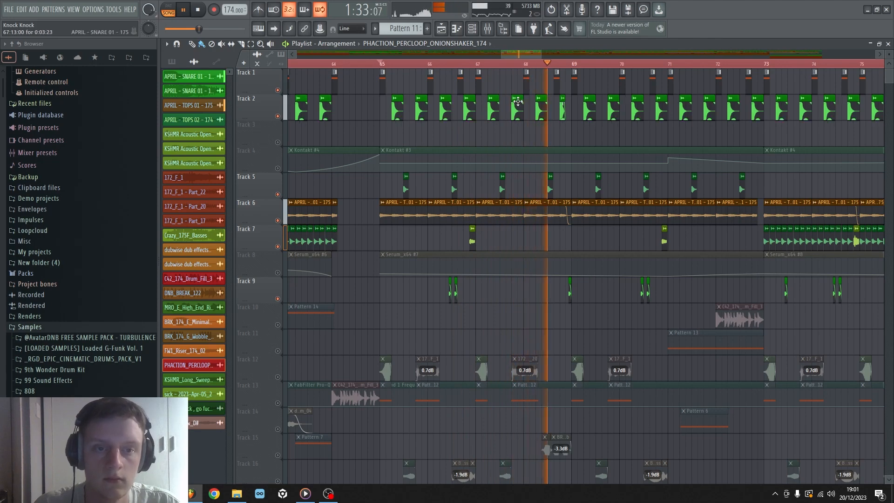
{"action": "scroll", "coordinate": [537, 69], "scroll_direction": "down", "scroll_amount": 10}
{"action": "key", "text": "space"}
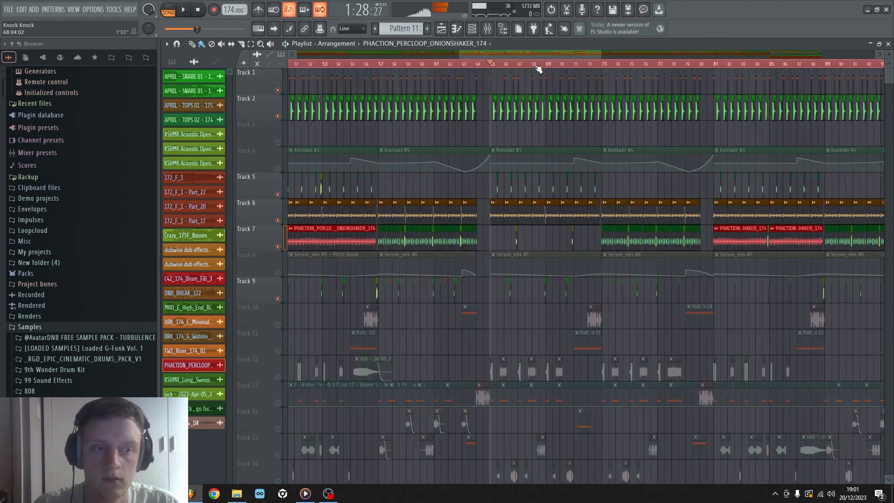
Return to the build-up and play the C42_174_Drum_Fill_3 clip on Track 7 from bar 32.
{"action": "scroll", "coordinate": [378, 201], "scroll_direction": "down", "scroll_amount": 3}
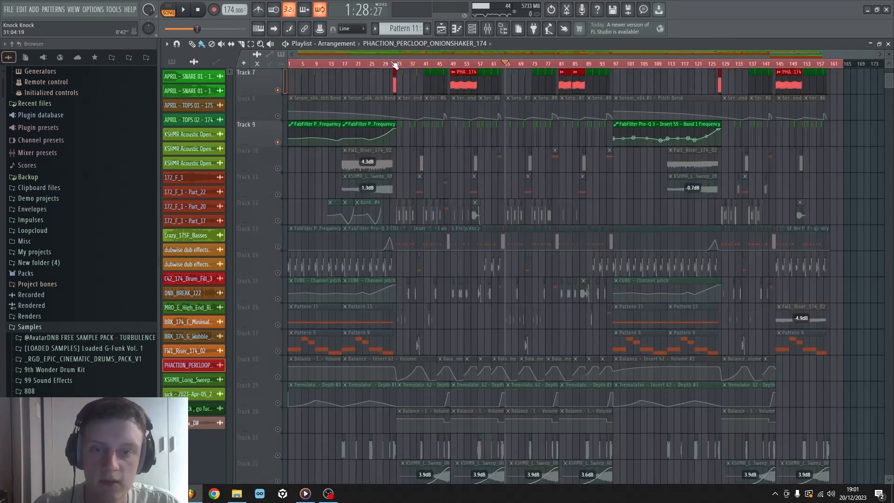
{"action": "scroll", "coordinate": [394, 69], "scroll_direction": "up", "scroll_amount": 6}
{"action": "scroll", "coordinate": [409, 84], "scroll_direction": "up", "scroll_amount": 3}
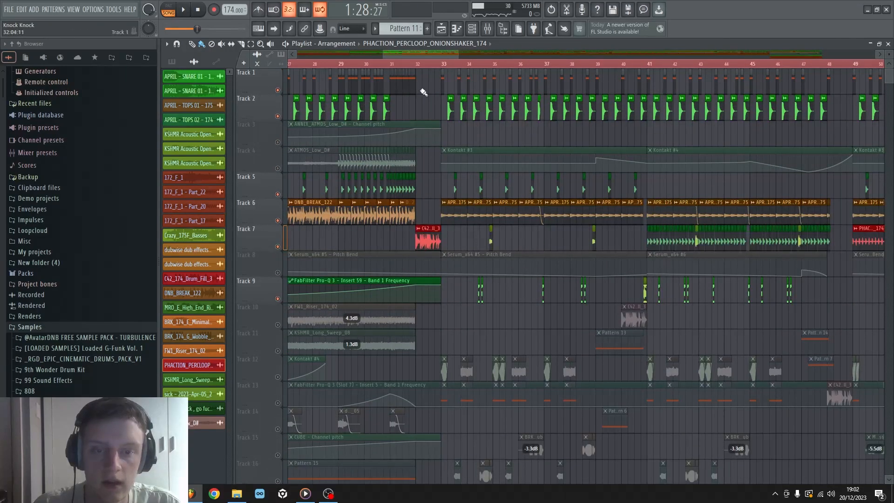
{"action": "left_click", "coordinate": [417, 67]}
{"action": "key", "text": "space"}
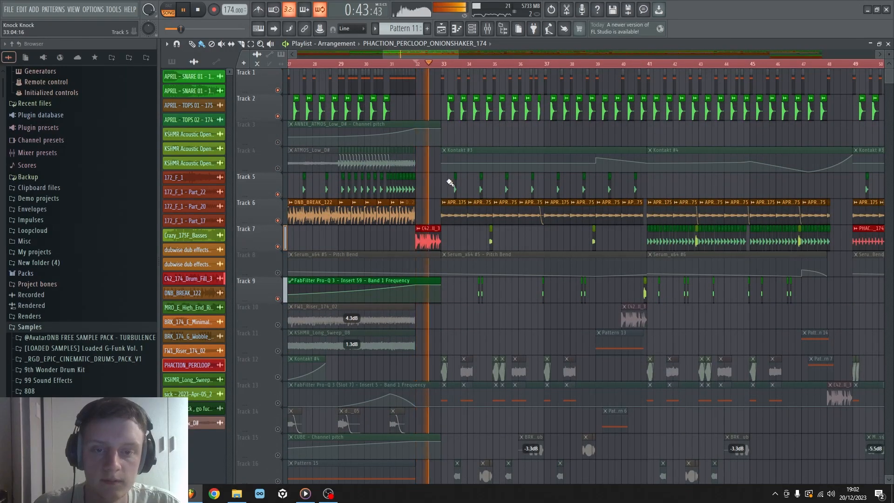
{"action": "key", "text": "space"}
{"action": "scroll", "coordinate": [474, 338], "scroll_direction": "right", "scroll_amount": 4}
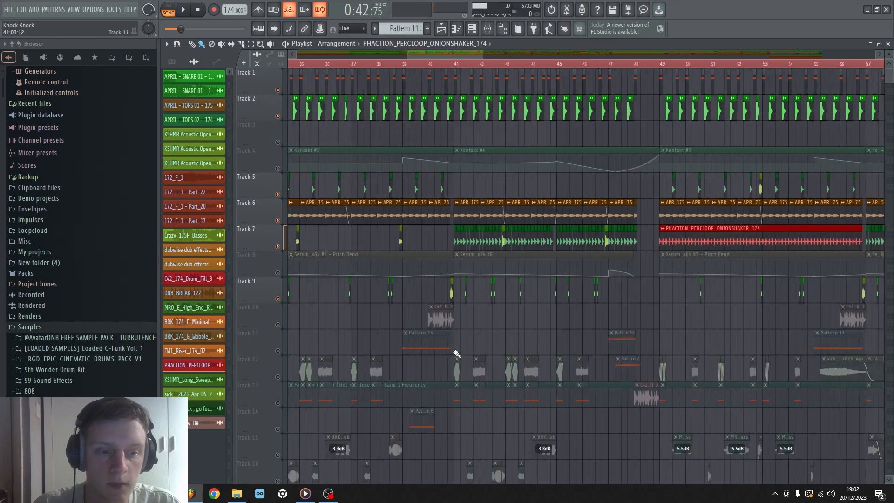
Unmute Track 13 and play its C42_174_Drum_Fill_3 clip leading into bar 49.
{"action": "left_click", "coordinate": [278, 403]}
{"action": "left_click", "coordinate": [609, 67]}
{"action": "scroll", "coordinate": [610, 65], "scroll_direction": "up", "scroll_amount": 3}
{"action": "key", "text": "space"}
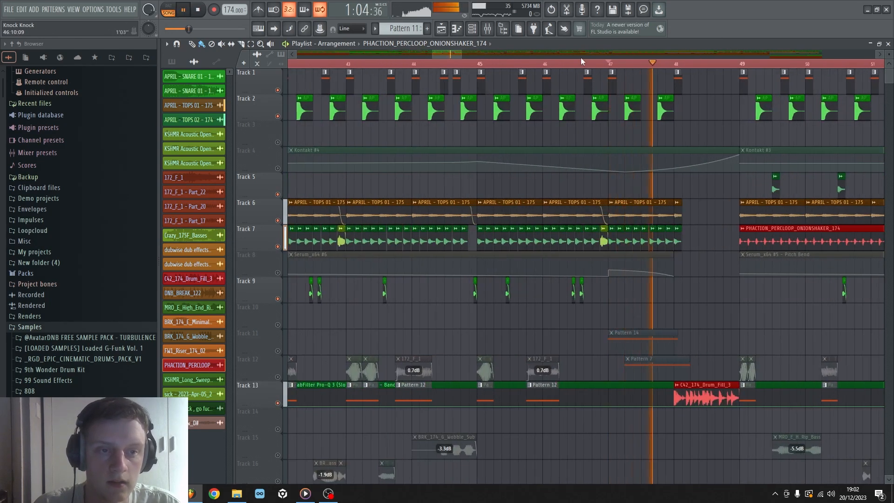
{"action": "scroll", "coordinate": [580, 49], "scroll_direction": "down", "scroll_amount": 3}
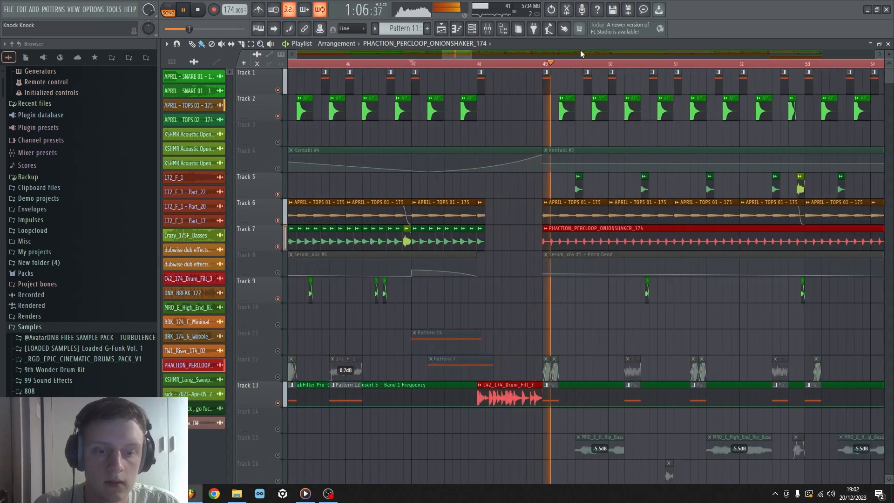
{"action": "scroll", "coordinate": [579, 60], "scroll_direction": "down", "scroll_amount": 5}
{"action": "scroll", "coordinate": [556, 142], "scroll_direction": "down", "scroll_amount": 2}
{"action": "key", "text": "space"}
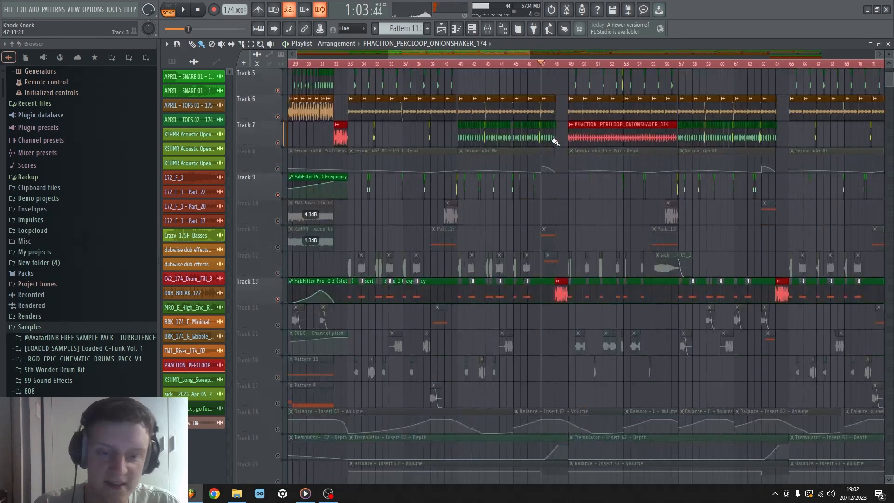
Move the playhead back to the start of the drop at bar 33.
{"action": "scroll", "coordinate": [555, 142], "scroll_direction": "down", "scroll_amount": 3}
{"action": "scroll", "coordinate": [355, 252], "scroll_direction": "up", "scroll_amount": 4}
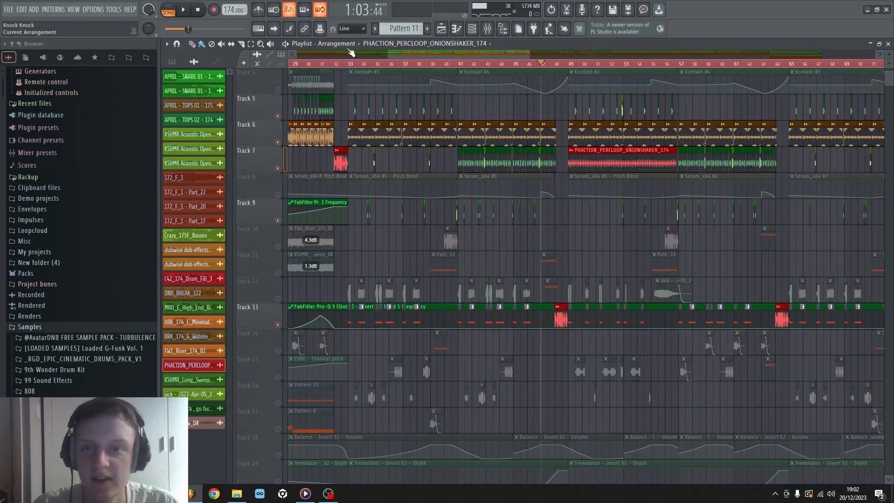
{"action": "left_click", "coordinate": [353, 63]}
{"action": "scroll", "coordinate": [353, 64], "scroll_direction": "up", "scroll_amount": 5}
{"action": "scroll", "coordinate": [379, 197], "scroll_direction": "up", "scroll_amount": 3}
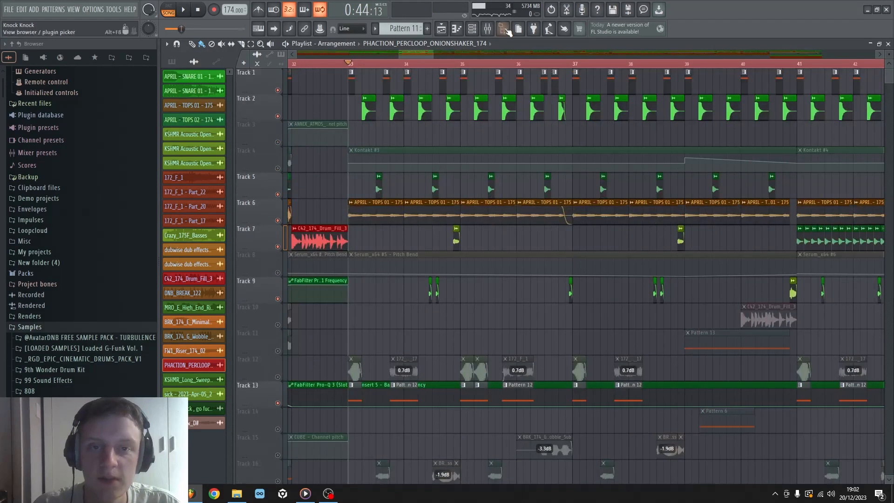
Inspect the RC-20 Retro Color and FabFilter Pro-DS settings on the TOPS BUS mixer channel.
{"action": "left_click", "coordinate": [496, 29]}
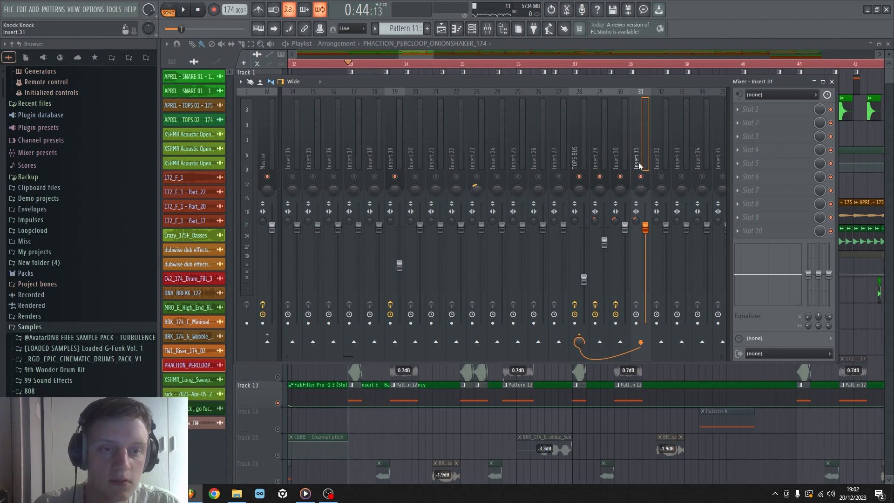
{"action": "left_click", "coordinate": [575, 149]}
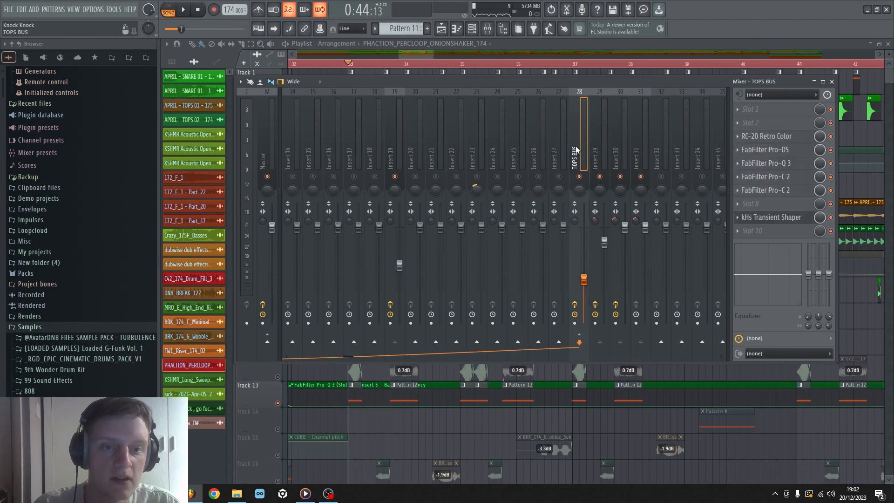
{"action": "left_click", "coordinate": [772, 140]}
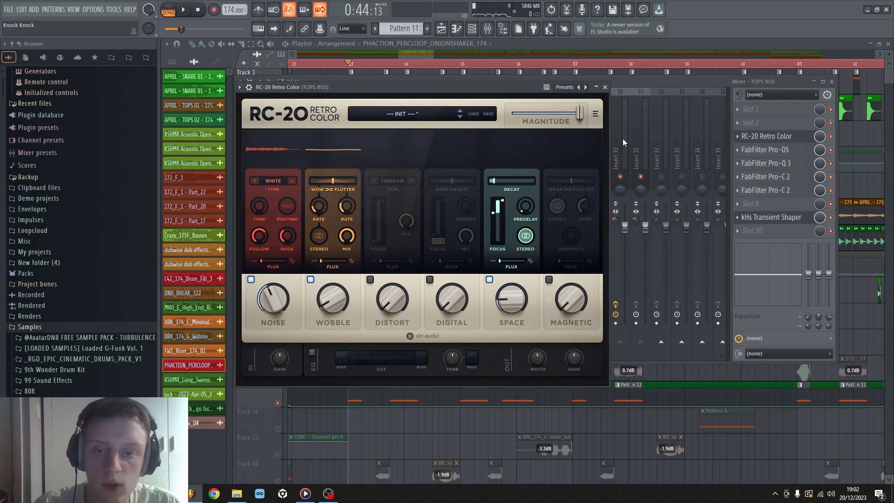
{"action": "left_click", "coordinate": [604, 87]}
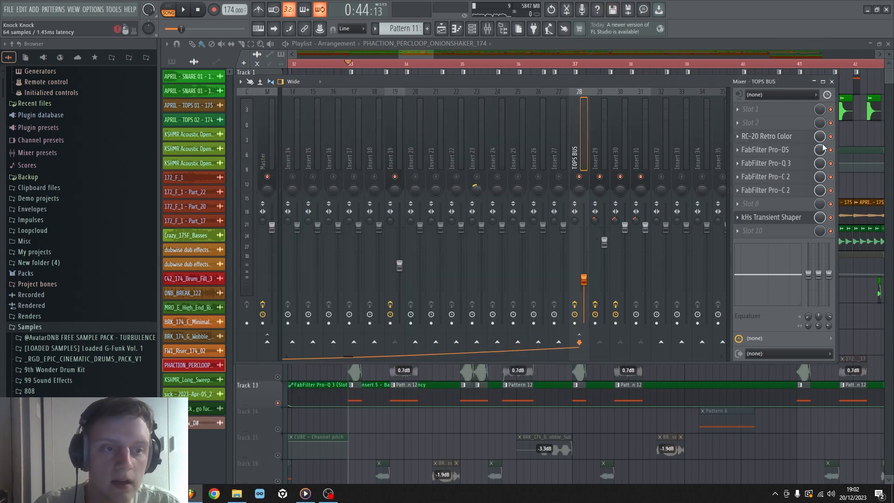
{"action": "left_click", "coordinate": [791, 153]}
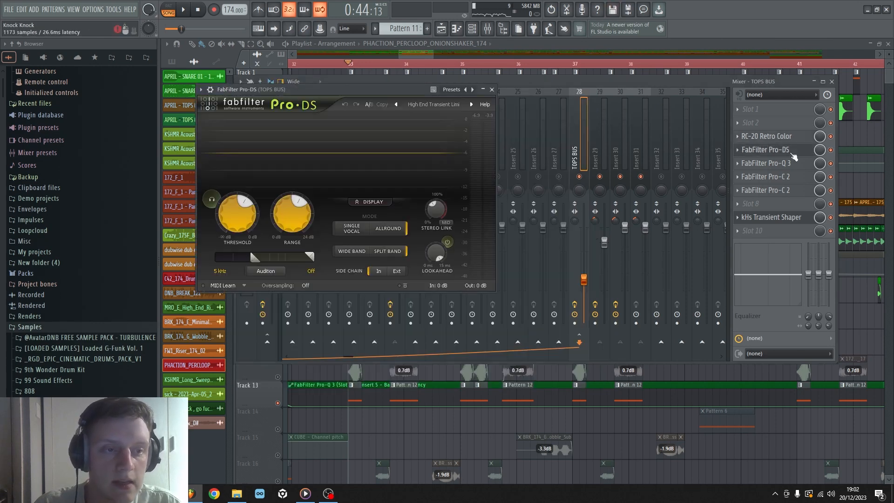
{"action": "left_click", "coordinate": [491, 90]}
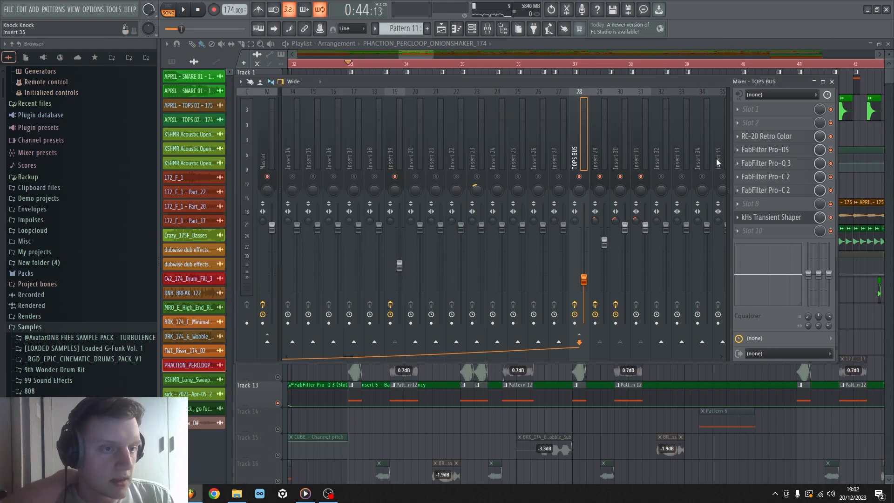
Examine the first FabFilter Pro-C 2 on the TOPS BUS while playing the drop from bar 33, and close the windows.
{"action": "left_click", "coordinate": [759, 180]}
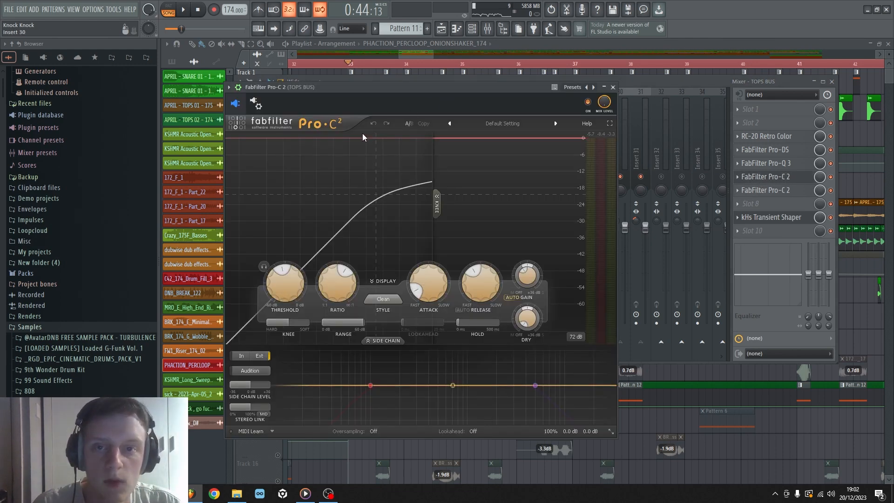
{"action": "key", "text": "space"}
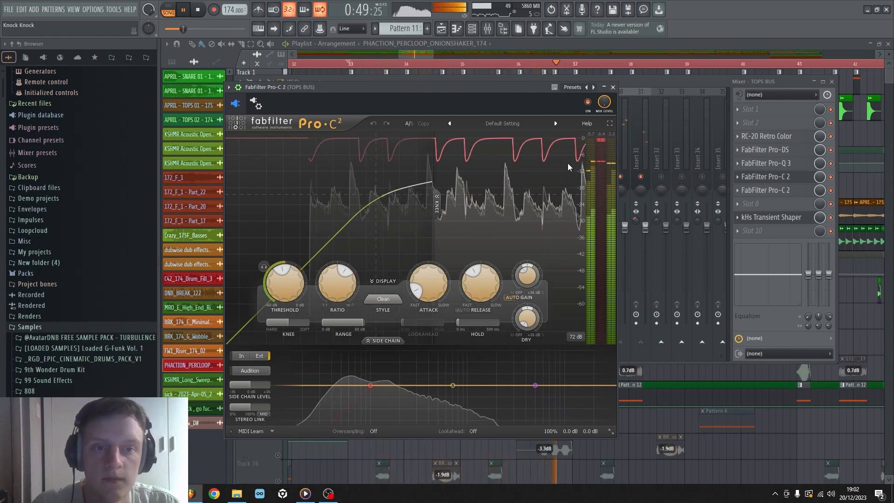
{"action": "key", "text": "space"}
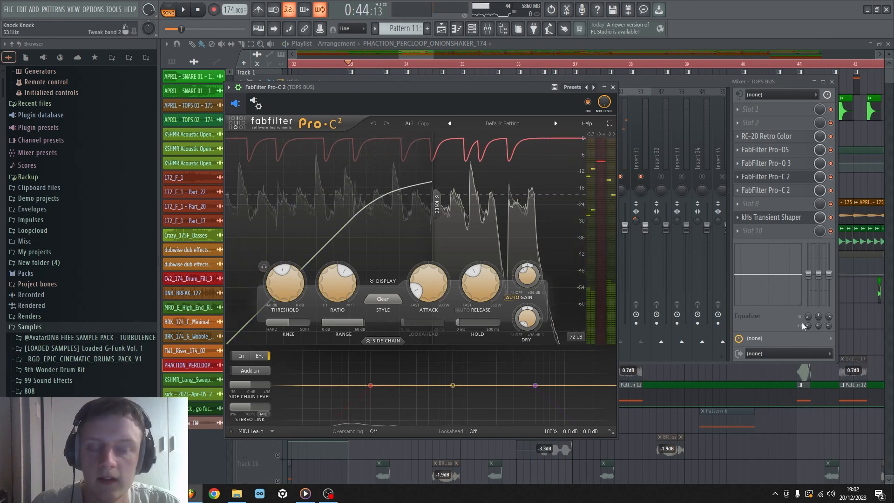
{"action": "key", "text": "F12"}
Review the Insert 5 effects chain in the mixer and return to the playlist.
{"action": "scroll", "coordinate": [629, 196], "scroll_direction": "down", "scroll_amount": 1}
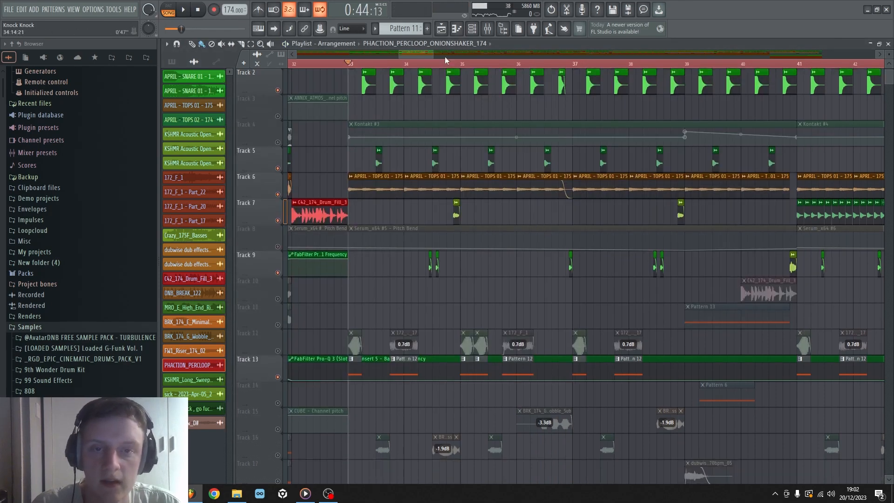
{"action": "scroll", "coordinate": [371, 201], "scroll_direction": "down", "scroll_amount": 6}
{"action": "scroll", "coordinate": [371, 204], "scroll_direction": "up", "scroll_amount": 6}
{"action": "left_click", "coordinate": [486, 29]}
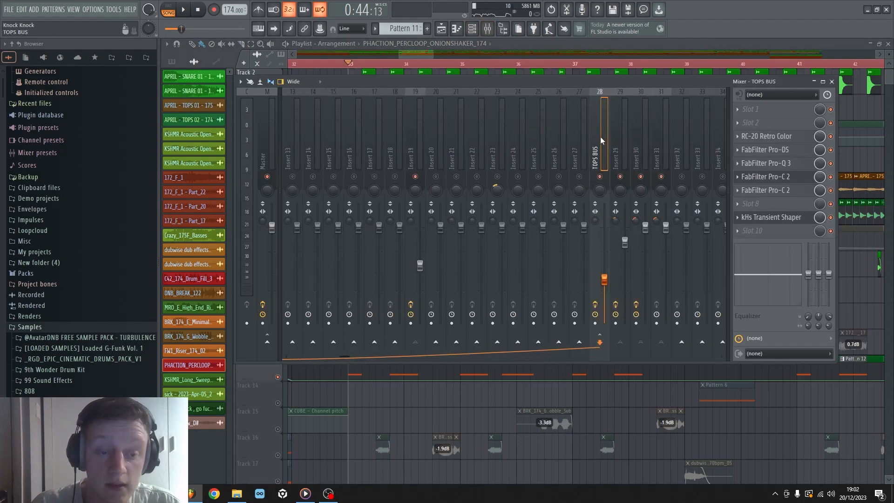
{"action": "scroll", "coordinate": [601, 136], "scroll_direction": "left", "scroll_amount": 4}
{"action": "left_click", "coordinate": [375, 150]}
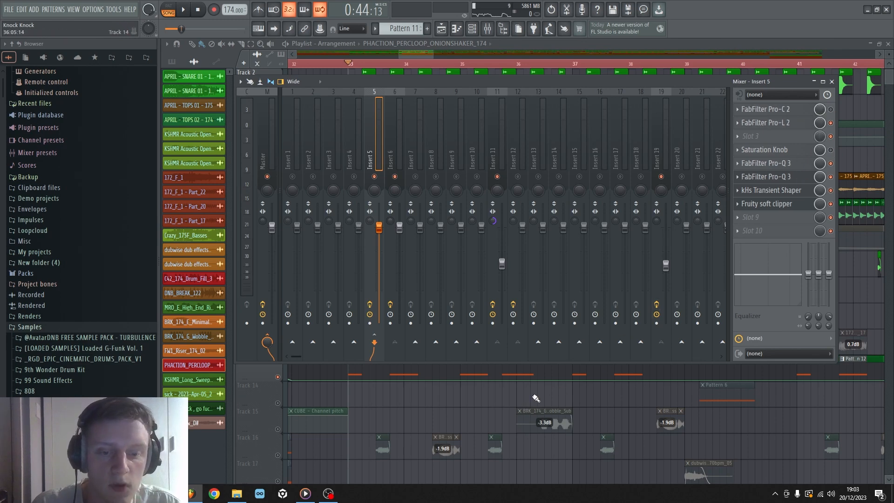
{"action": "key", "text": "F9"}
Solo Track 12 and unmute Tracks 13 and 16 to isolate the drop's bass layers.
{"action": "scroll", "coordinate": [534, 405], "scroll_direction": "down", "scroll_amount": 5}
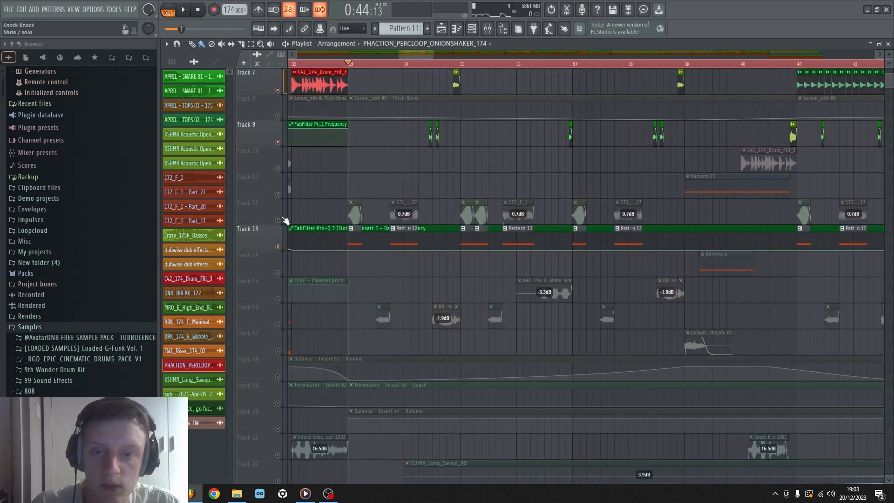
{"action": "scroll", "coordinate": [307, 200], "scroll_direction": "up", "scroll_amount": 5}
{"action": "scroll", "coordinate": [350, 70], "scroll_direction": "up", "scroll_amount": 3}
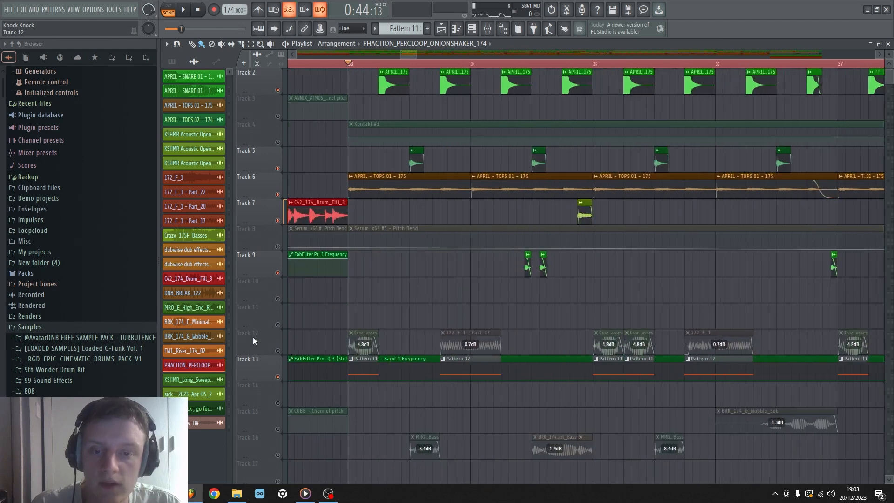
{"action": "right_click", "coordinate": [278, 350]}
{"action": "left_click", "coordinate": [278, 377]}
{"action": "scroll", "coordinate": [279, 379], "scroll_direction": "down", "scroll_amount": 3}
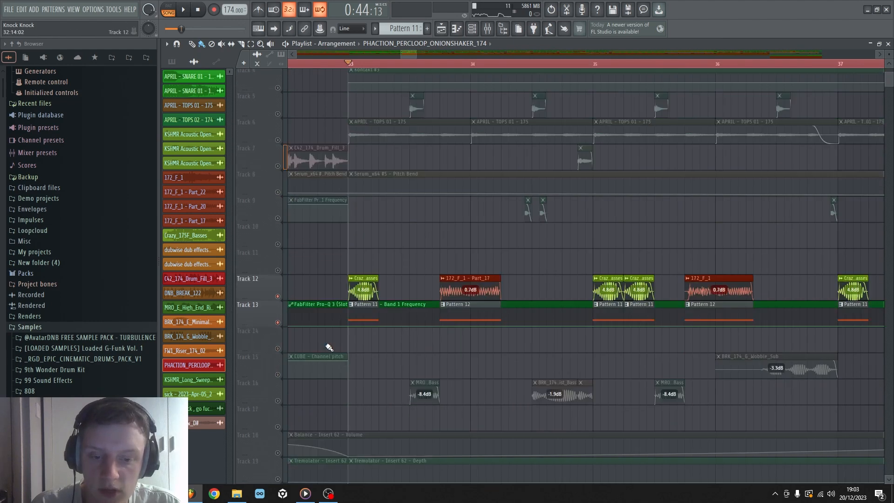
{"action": "left_click", "coordinate": [278, 377]}
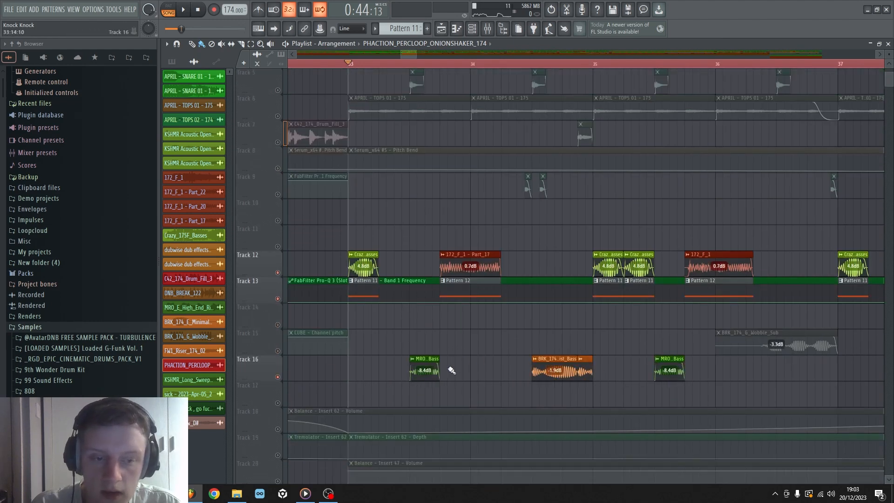
View the sample settings of the first MRO_E_High_End_Rip_Bass clip on Track 16, with the window moved fully into view.
{"action": "double_click", "coordinate": [425, 370]}
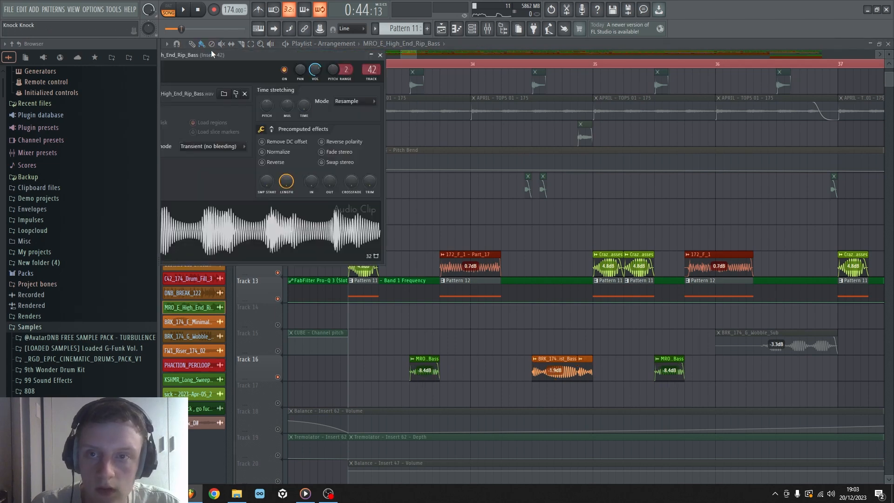
{"action": "left_click_drag", "start_coordinate": [212, 52], "coordinate": [349, 82]}
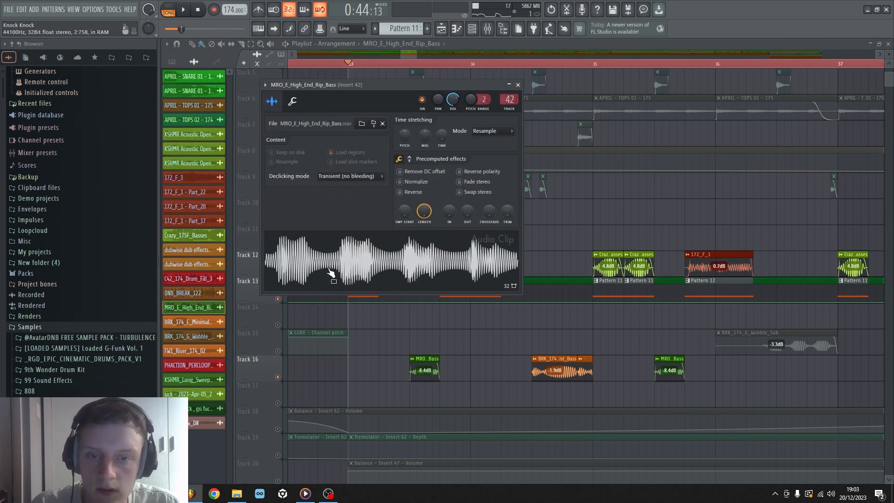
{"action": "key", "text": "F9"}
{"action": "right_click", "coordinate": [473, 175]}
{"action": "right_click", "coordinate": [473, 175]}
{"action": "key", "text": "F9"}
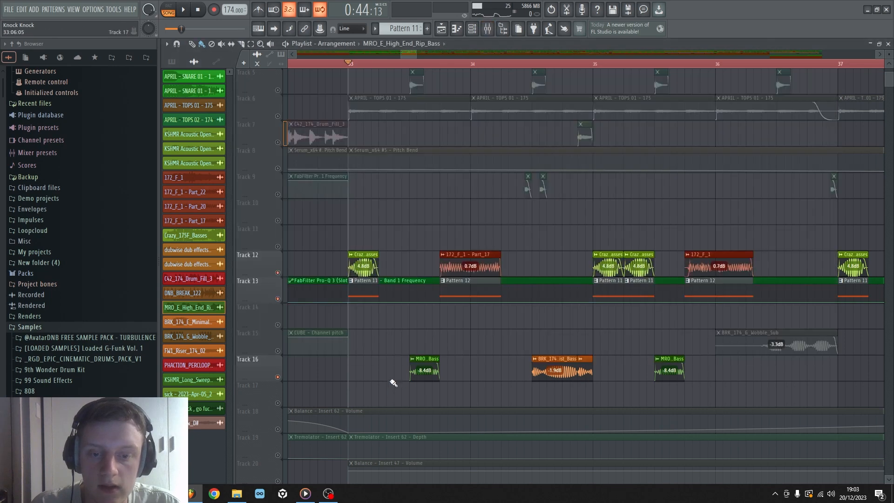
Locate the MRO_E_High_End_Rip_Bass sample in the browser from its clip settings, preview it and close the settings.
{"action": "double_click", "coordinate": [420, 357]}
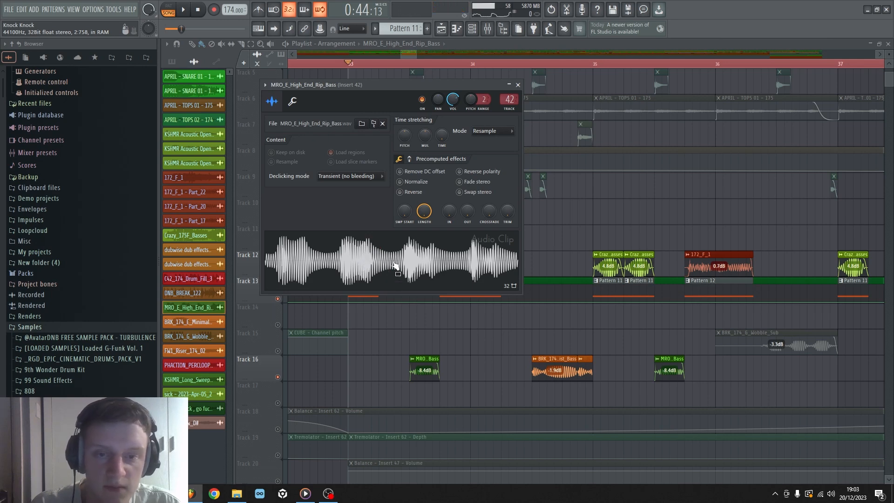
{"action": "left_click", "coordinate": [378, 125]}
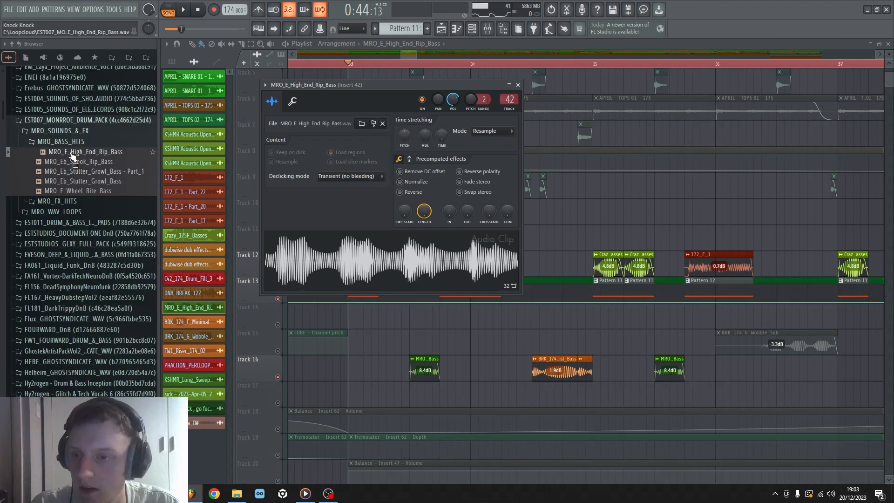
{"action": "left_click", "coordinate": [76, 154]}
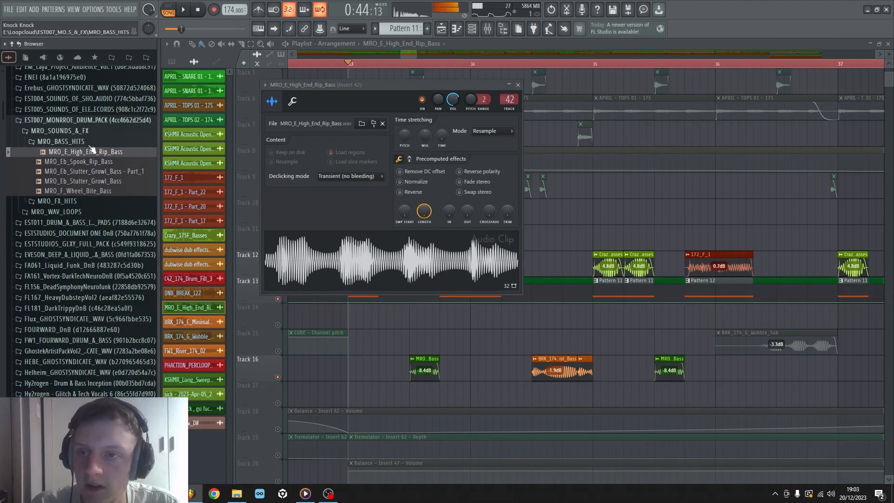
{"action": "key", "text": "Escape"}
{"action": "scroll", "coordinate": [490, 250], "scroll_direction": "down", "scroll_amount": 3}
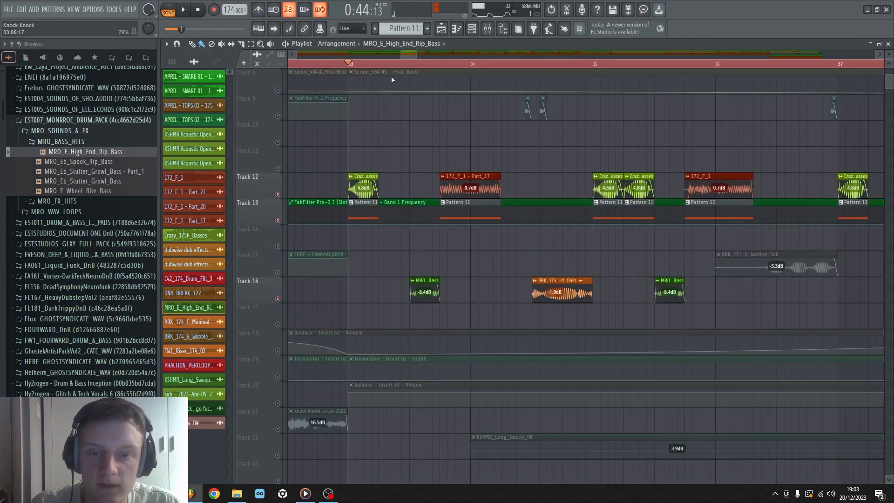
Play the isolated bass layers from bar 33.
{"action": "left_click", "coordinate": [409, 64]}
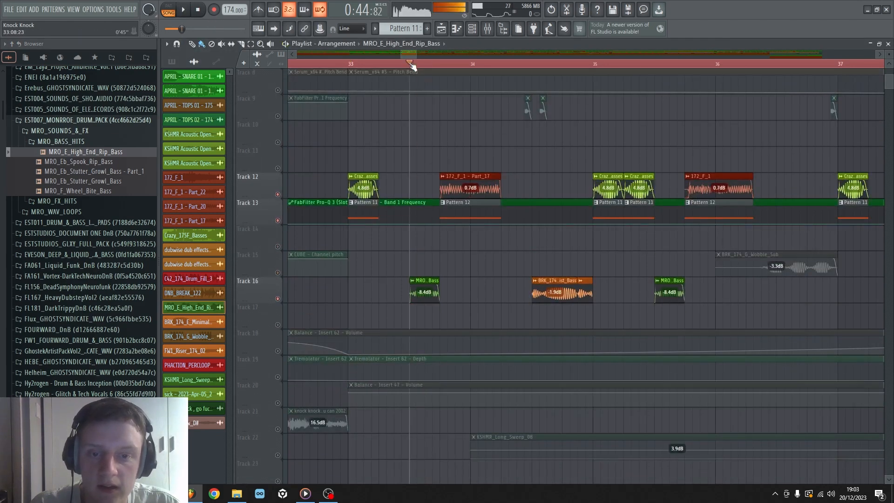
{"action": "key", "text": "space"}
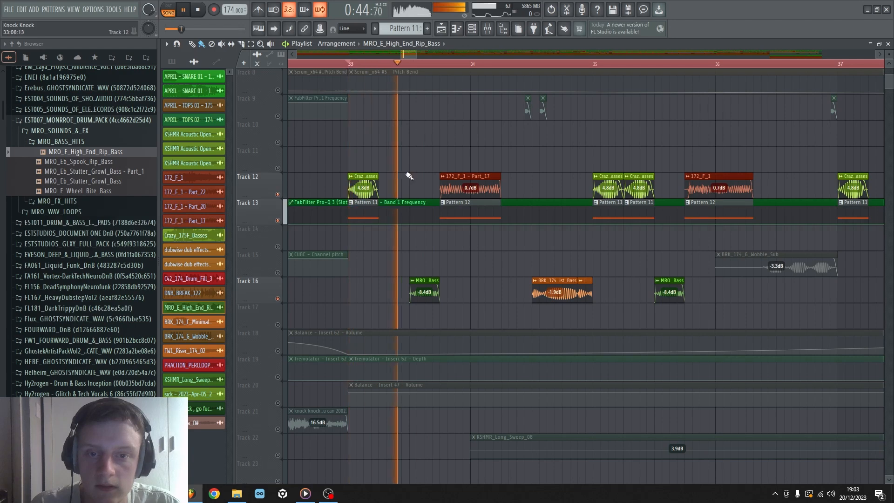
{"action": "scroll", "coordinate": [409, 176], "scroll_direction": "up", "scroll_amount": 3}
{"action": "key", "text": "space"}
{"action": "key", "text": "space"}
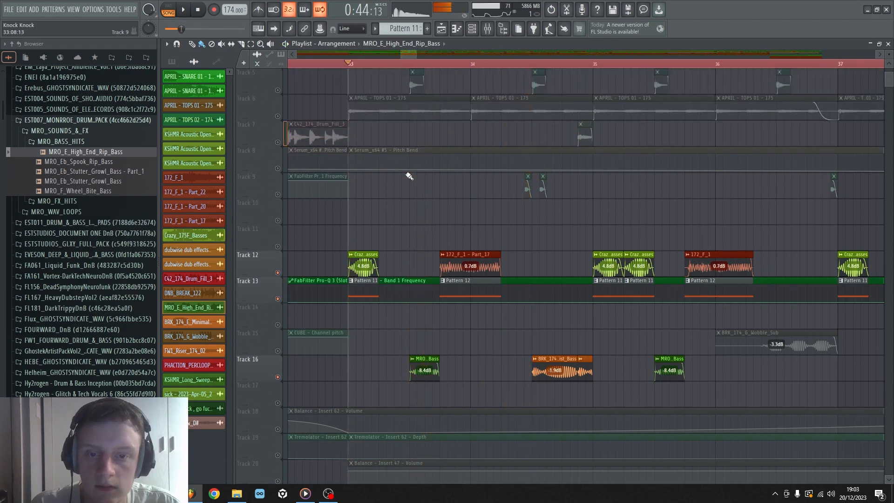
{"action": "key", "text": "space"}
Open the Crazy_175F_Basses clip at bar 33 on Track 12, locate its source file in the browser and preview it.
{"action": "scroll", "coordinate": [355, 71], "scroll_direction": "up", "scroll_amount": 5}
{"action": "double_click", "coordinate": [395, 266]}
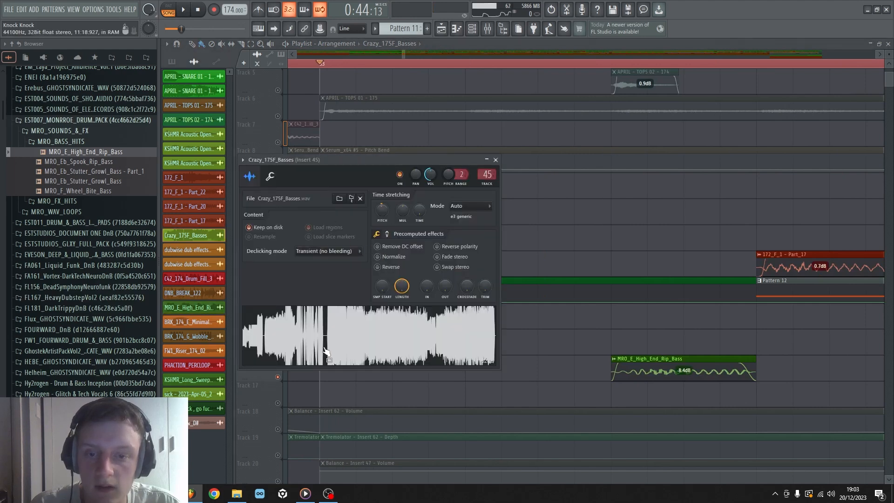
{"action": "left_click", "coordinate": [357, 199]}
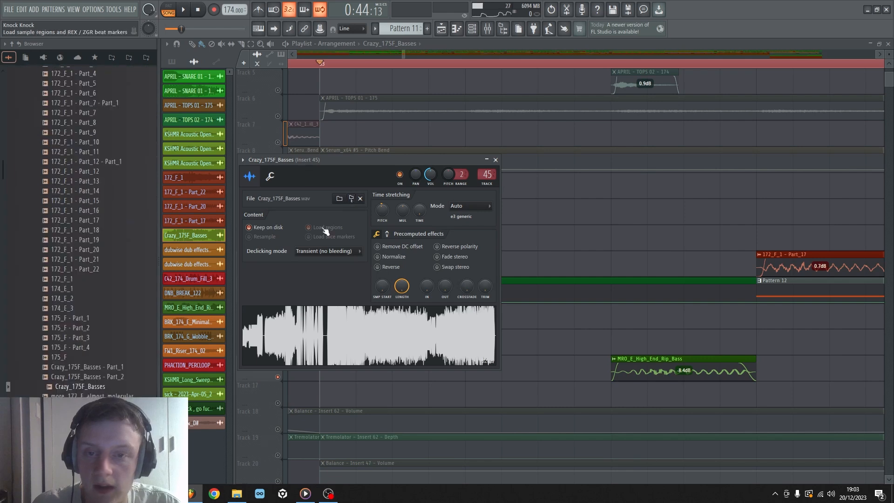
{"action": "scroll", "coordinate": [70, 271], "scroll_direction": "down", "scroll_amount": 4}
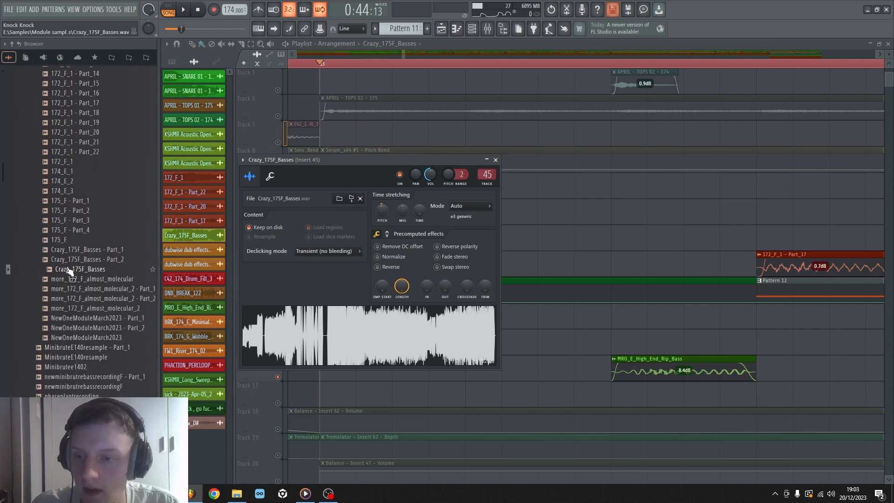
{"action": "left_click", "coordinate": [70, 270]}
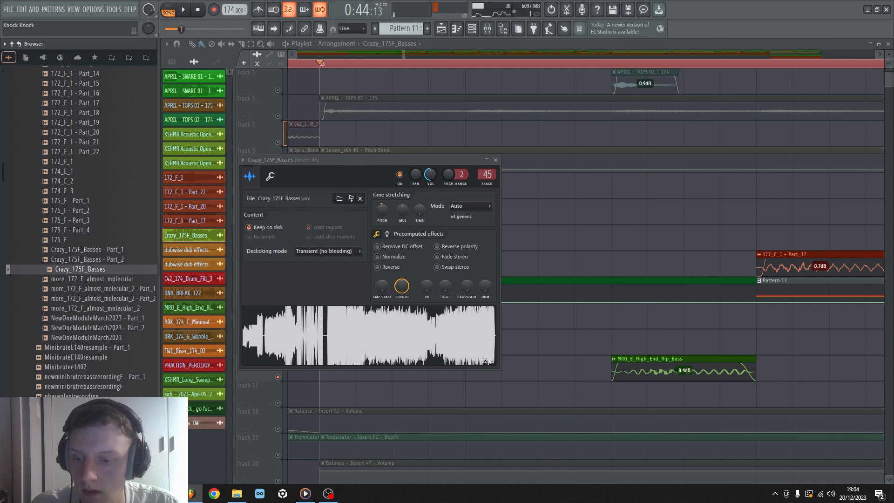
Close the Crazy_175F_Basses clip settings, stop the sample preview and play the isolated bass tracks from bar 33.
{"action": "right_click", "coordinate": [547, 204]}
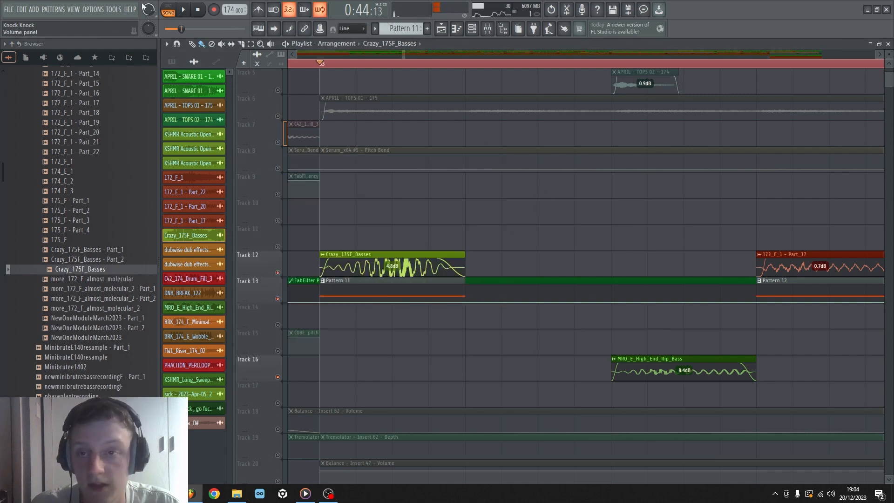
{"action": "left_click", "coordinate": [197, 9]}
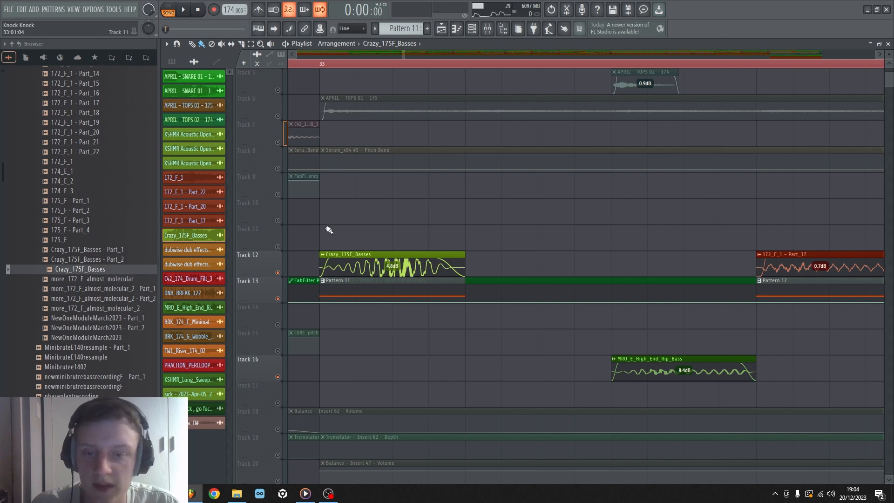
{"action": "left_click", "coordinate": [323, 63]}
{"action": "key", "text": "space"}
{"action": "key", "text": "space"}
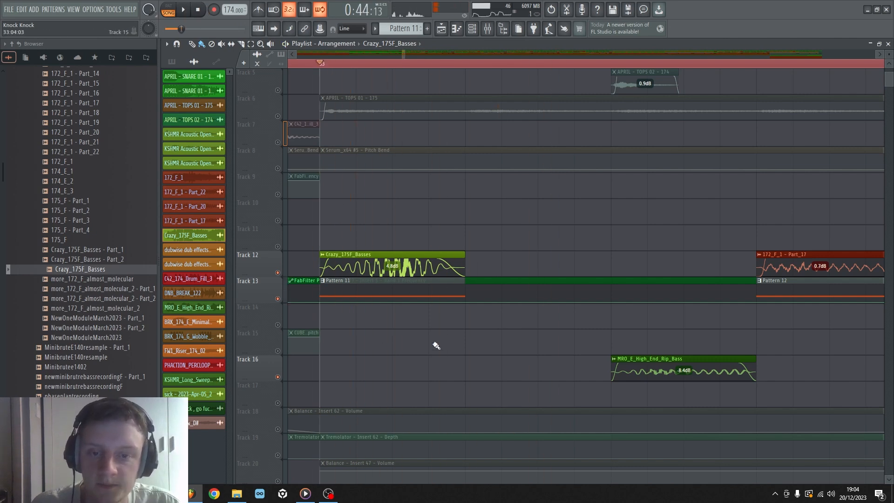
Move the FabFilter Pro-Q 3 automation clip from Track 13 to Track 14, and play Pattern 11 with Track 12 muted.
{"action": "left_click_drag", "start_coordinate": [485, 293], "coordinate": [503, 319]}
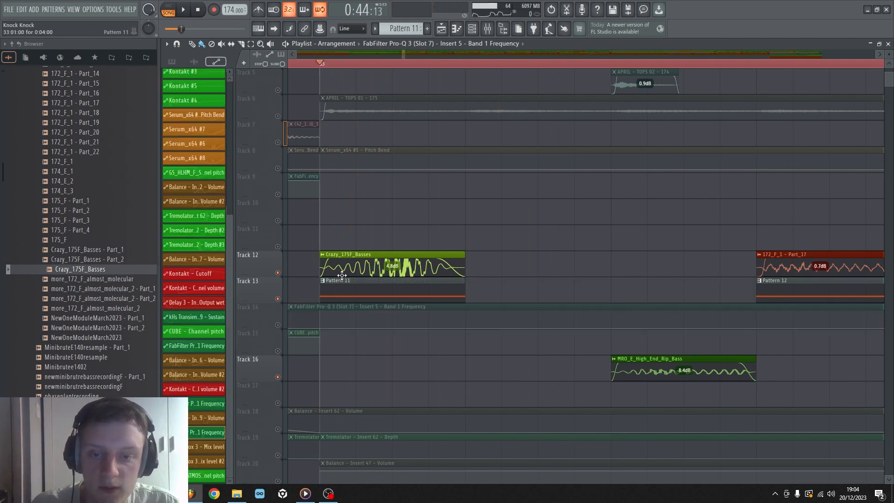
{"action": "left_click", "coordinate": [277, 272]}
{"action": "key", "text": "space"}
{"action": "key", "text": "space"}
{"action": "key", "text": "space"}
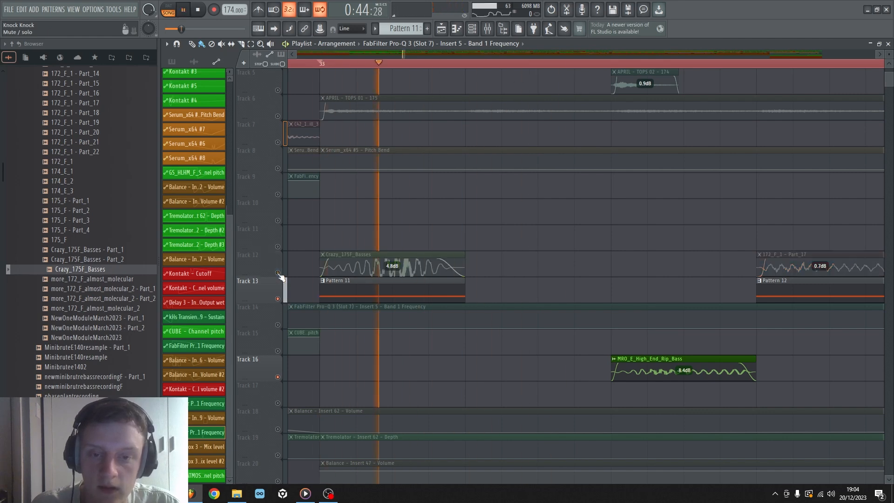
{"action": "key", "text": "space"}
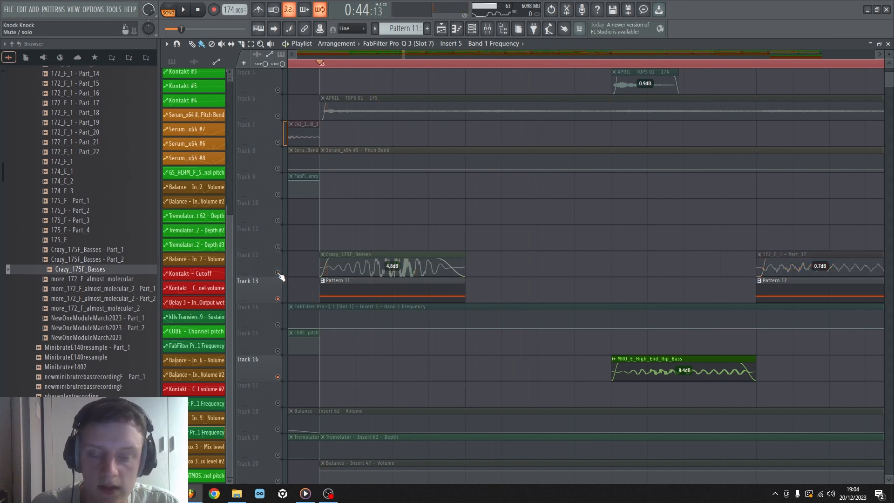
Solo Track 12 and play the Crazy_175F_Basses clip on its own from bar 33.
{"action": "right_click", "coordinate": [278, 273]}
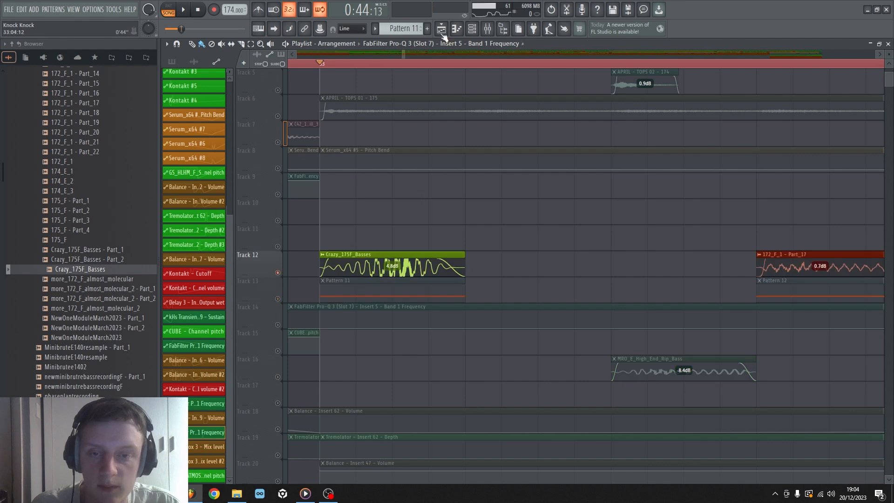
{"action": "key", "text": "space"}
{"action": "key", "text": "space"}
Play the soloed bass with the mixer shown, audition Insert 42 in solo and close the mixer.
{"action": "left_click", "coordinate": [487, 29]}
{"action": "key", "text": "space"}
{"action": "scroll", "coordinate": [620, 115], "scroll_direction": "down", "scroll_amount": 3}
{"action": "key", "text": "space"}
{"action": "key", "text": "space"}
{"action": "left_click", "coordinate": [595, 140]}
{"action": "key", "text": "space"}
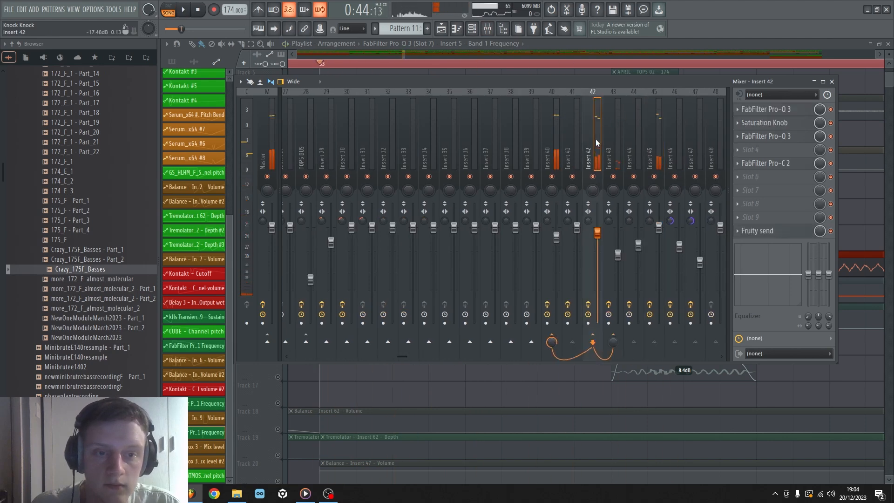
{"action": "right_click", "coordinate": [593, 177]}
{"action": "key", "text": "space"}
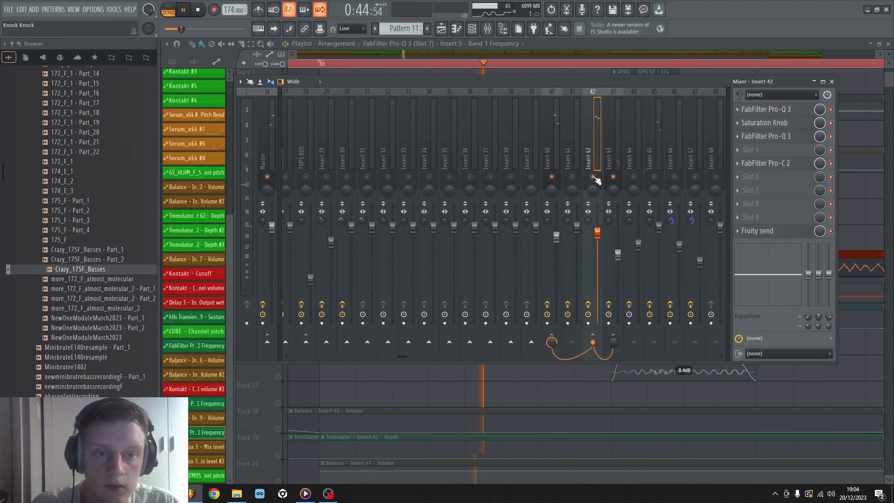
{"action": "key", "text": "space"}
{"action": "key", "text": "F9"}
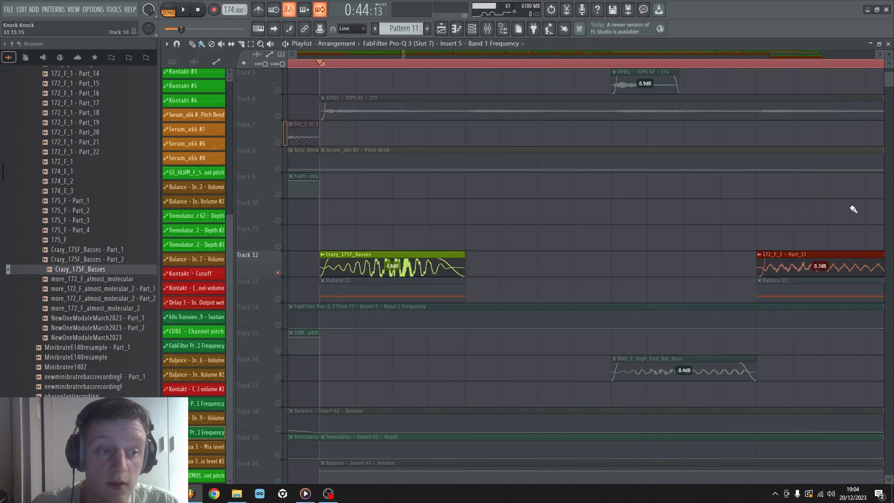
View the FabFilter Pro-Q 3 and SerumFX settings on the Crazy_175F_Basses clip's mixer insert, and close all windows.
{"action": "double_click", "coordinate": [445, 254]}
{"action": "left_click", "coordinate": [487, 29]}
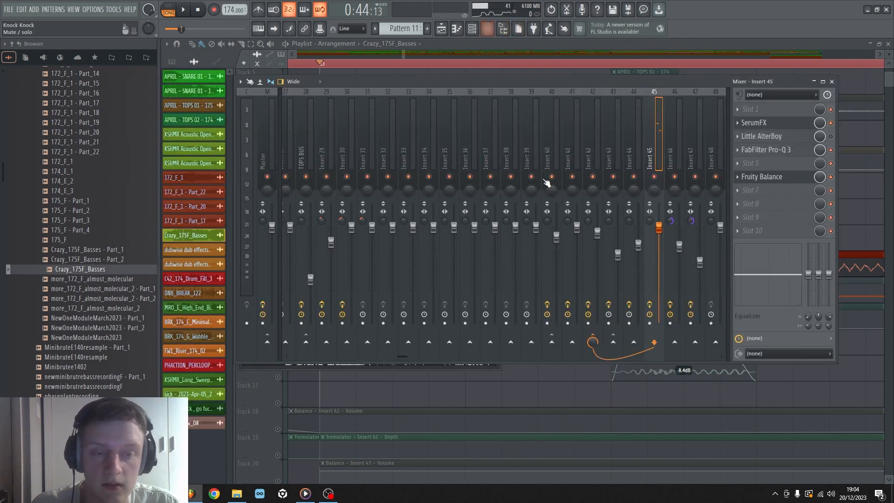
{"action": "scroll", "coordinate": [666, 146], "scroll_direction": "right", "scroll_amount": 3}
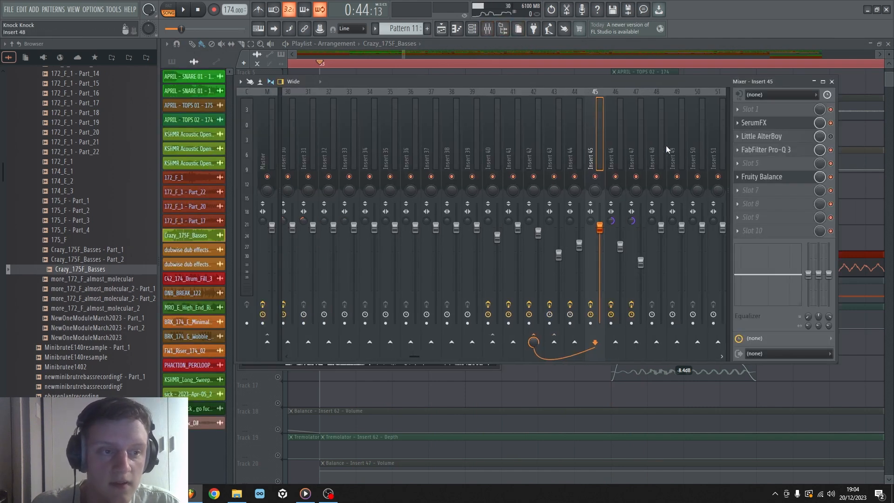
{"action": "left_click", "coordinate": [787, 149]}
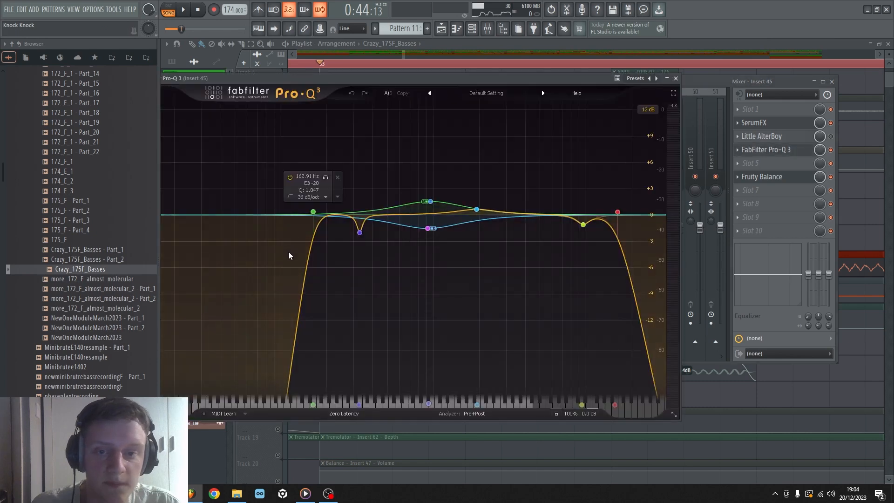
{"action": "left_click", "coordinate": [763, 124]}
{"action": "left_click", "coordinate": [770, 124]}
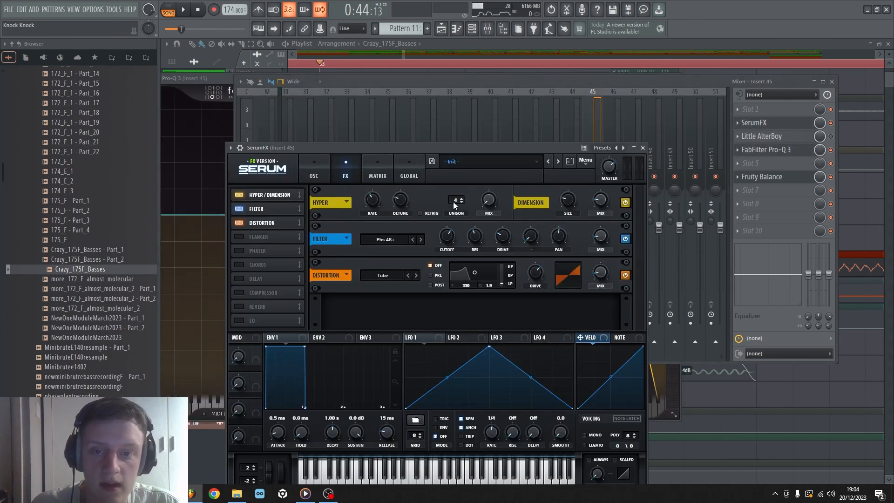
{"action": "key", "text": "F12"}
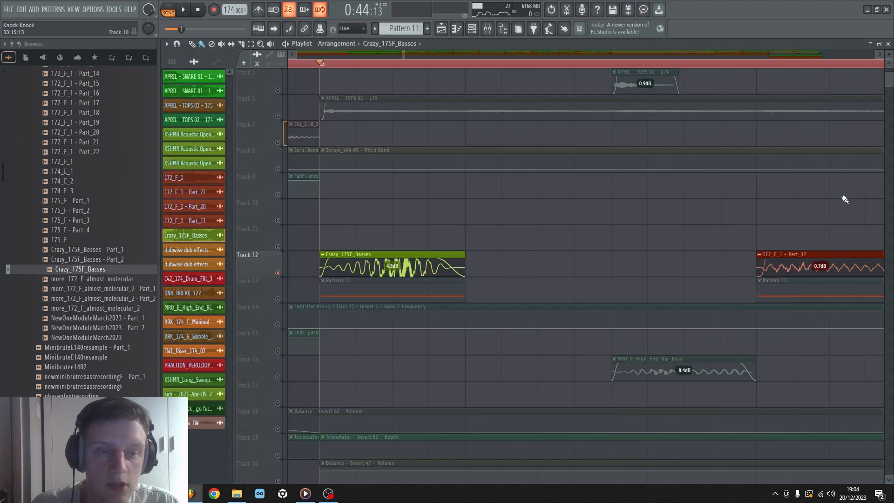
Enable Track 13 alongside Track 12 and play both bass layers from bar 33.
{"action": "scroll", "coordinate": [410, 76], "scroll_direction": "down", "scroll_amount": 2}
{"action": "key", "text": "space"}
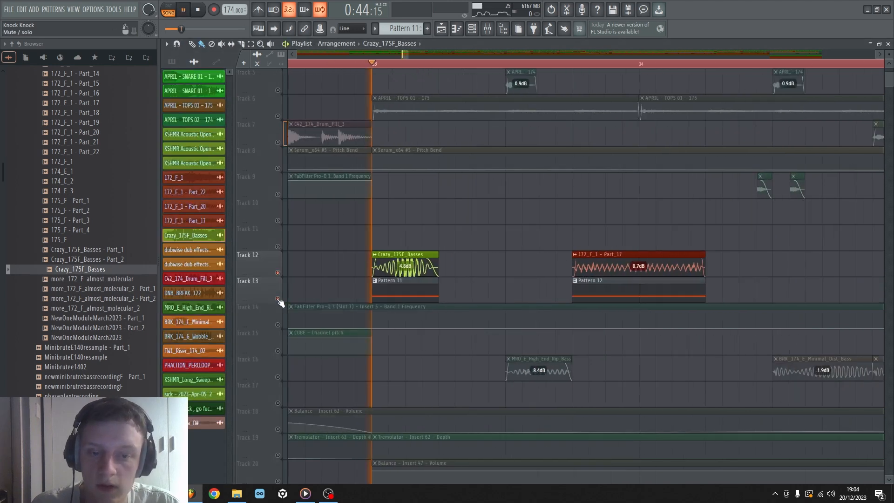
{"action": "key", "text": "space"}
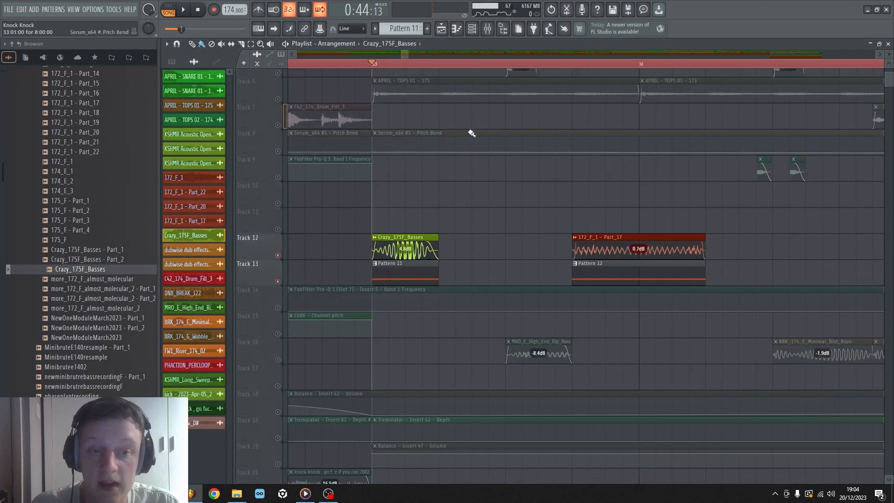
Place the playhead at the start of the first 172_F_1 - Part_17 clip and play it.
{"action": "left_click", "coordinate": [575, 65]}
{"action": "scroll", "coordinate": [576, 66], "scroll_direction": "down", "scroll_amount": 4}
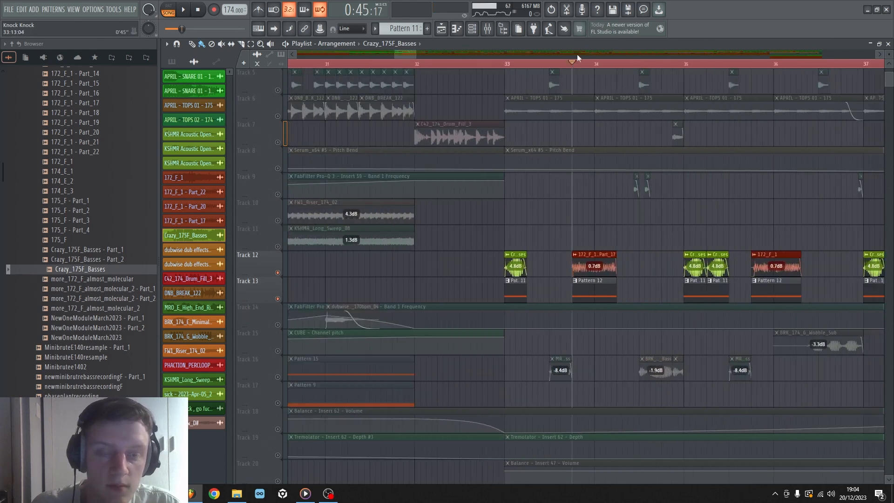
{"action": "scroll", "coordinate": [573, 68], "scroll_direction": "up", "scroll_amount": 3}
{"action": "left_click", "coordinate": [381, 266]}
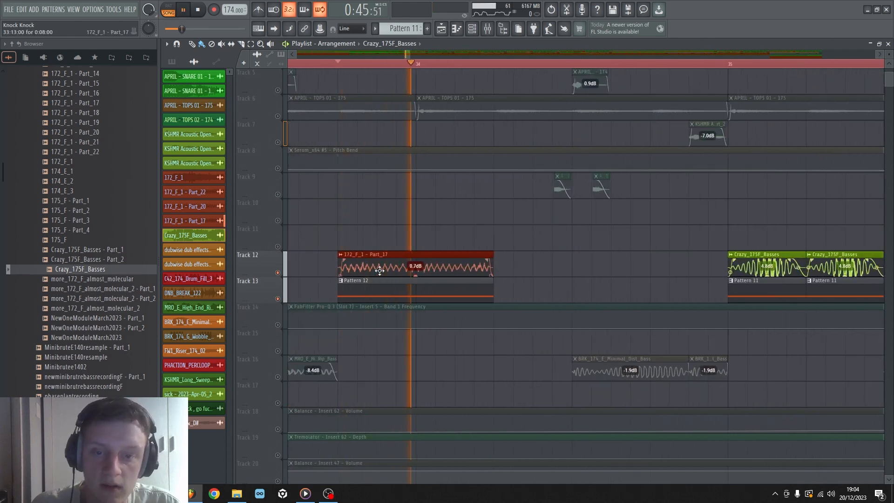
Locate the 172_F_1 - Part_17 clip's source in the browser, preview the full 172_F_1 recording and close the clip settings.
{"action": "double_click", "coordinate": [382, 266]}
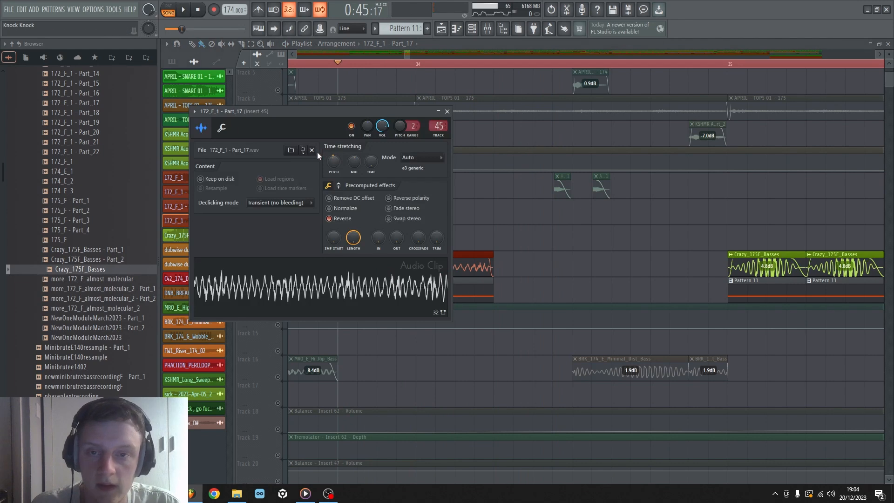
{"action": "left_click", "coordinate": [303, 150]}
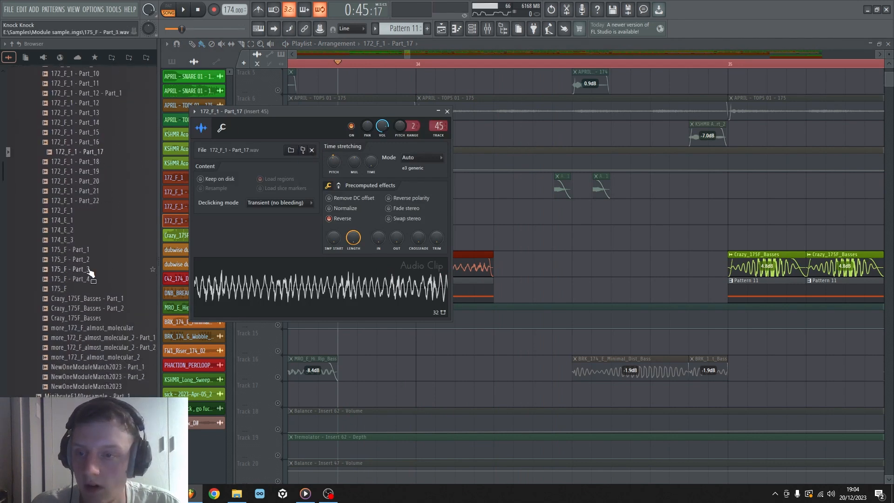
{"action": "scroll", "coordinate": [91, 272], "scroll_direction": "up", "scroll_amount": 3}
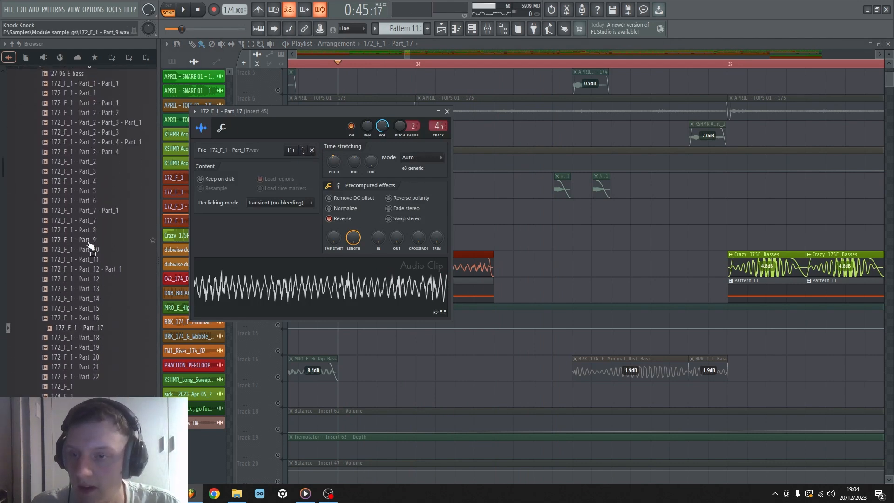
{"action": "scroll", "coordinate": [111, 374], "scroll_direction": "down", "scroll_amount": 3}
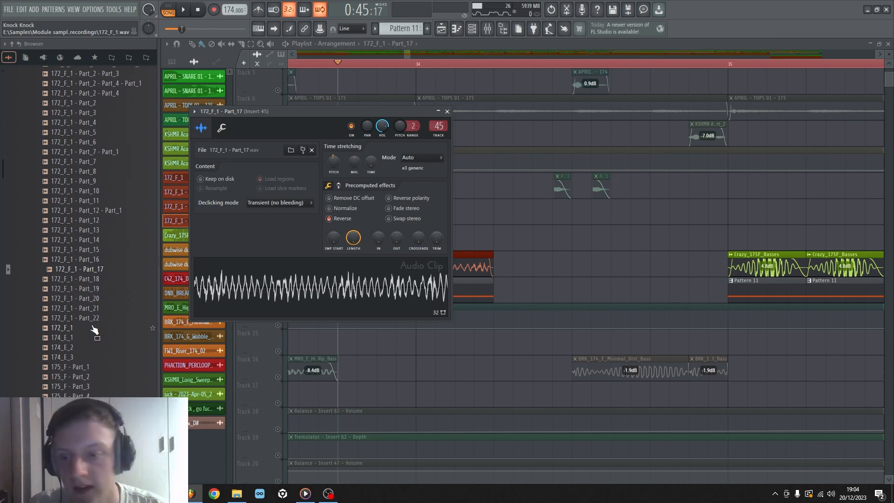
{"action": "left_click", "coordinate": [66, 328]}
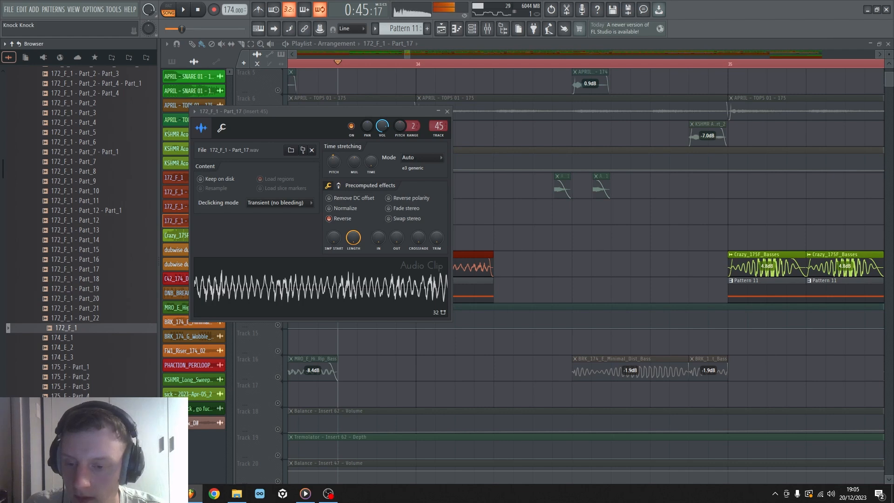
{"action": "left_click", "coordinate": [447, 111]}
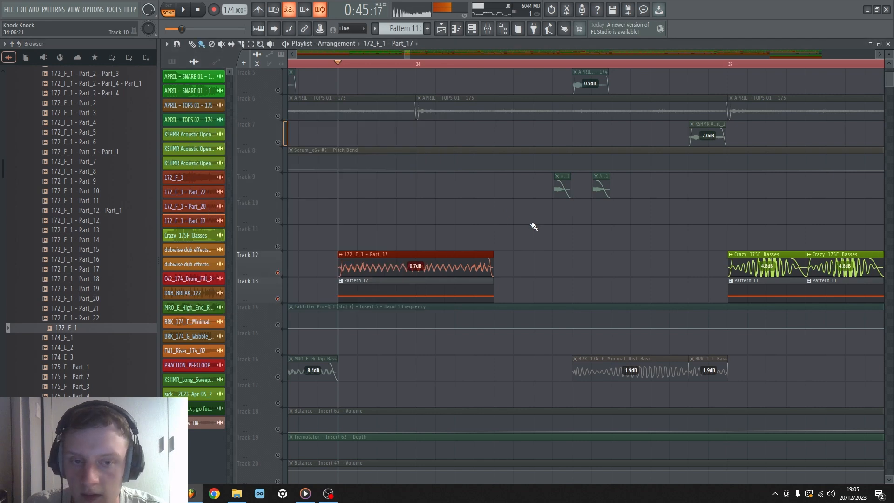
{"action": "left_click", "coordinate": [202, 10]}
Play Tracks 12 and 13 together from the start of the first 172_F_1 - Part_17 clip.
{"action": "scroll", "coordinate": [344, 65], "scroll_direction": "down", "scroll_amount": 4}
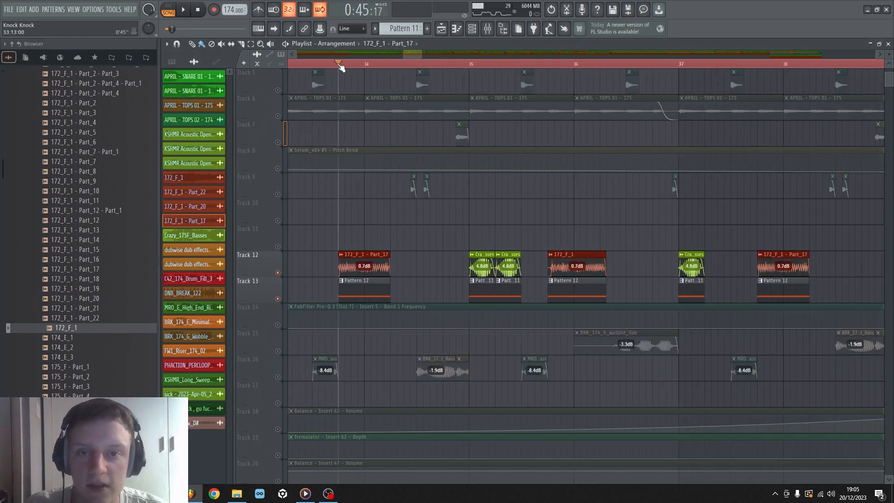
{"action": "scroll", "coordinate": [341, 66], "scroll_direction": "down", "scroll_amount": 4}
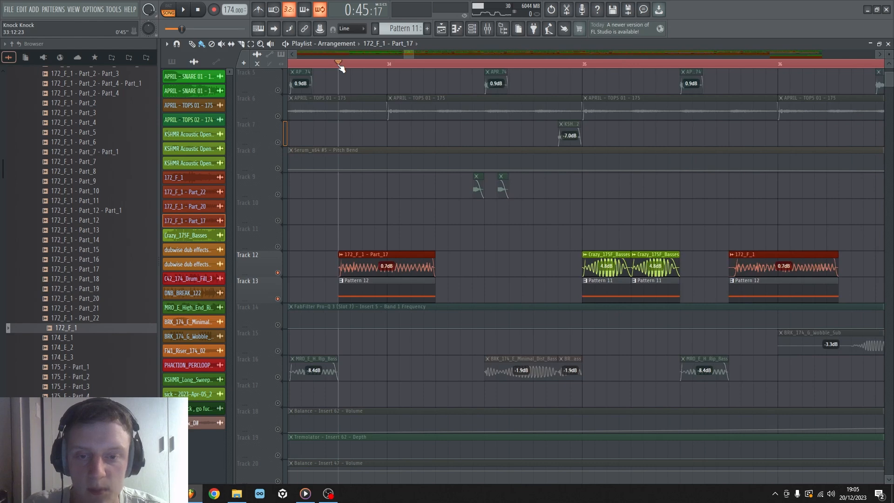
{"action": "scroll", "coordinate": [351, 54], "scroll_direction": "left", "scroll_amount": 3}
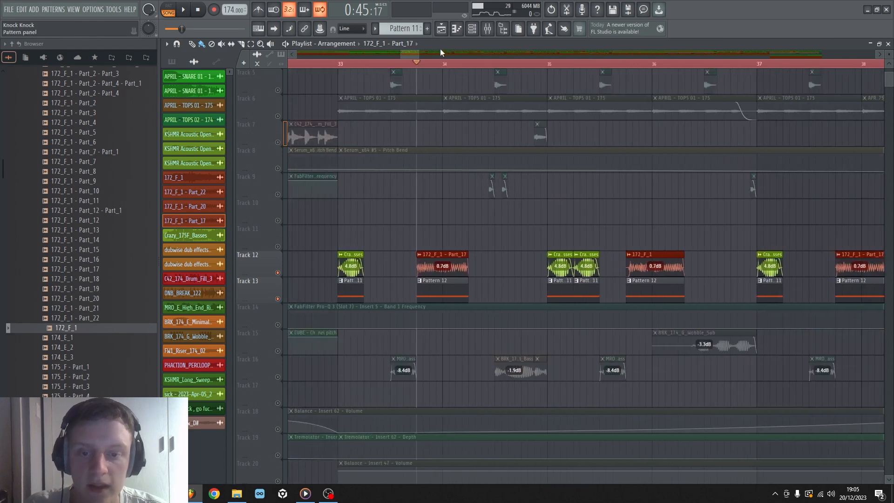
{"action": "key", "text": "space"}
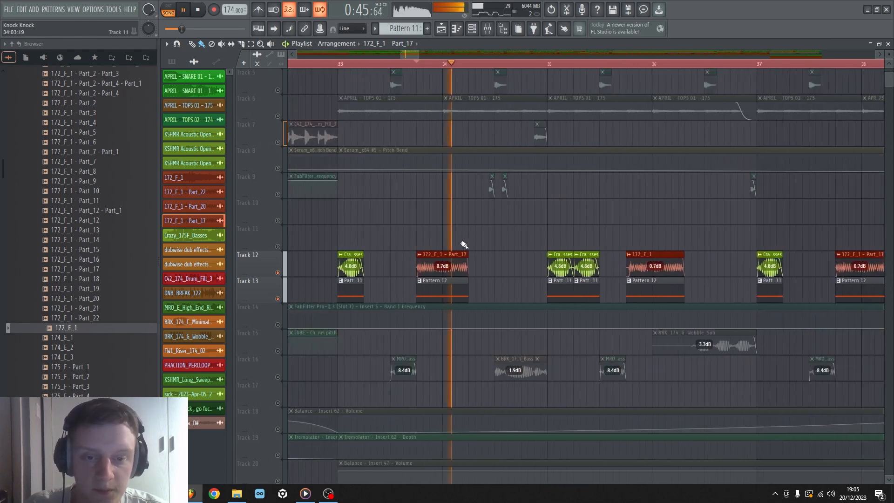
{"action": "key", "text": "space"}
{"action": "key", "text": "space"}
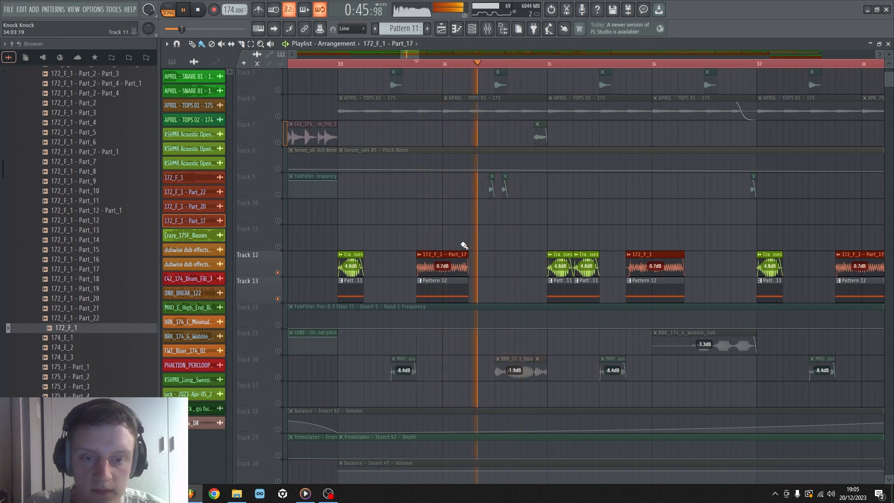
{"action": "key", "text": "space"}
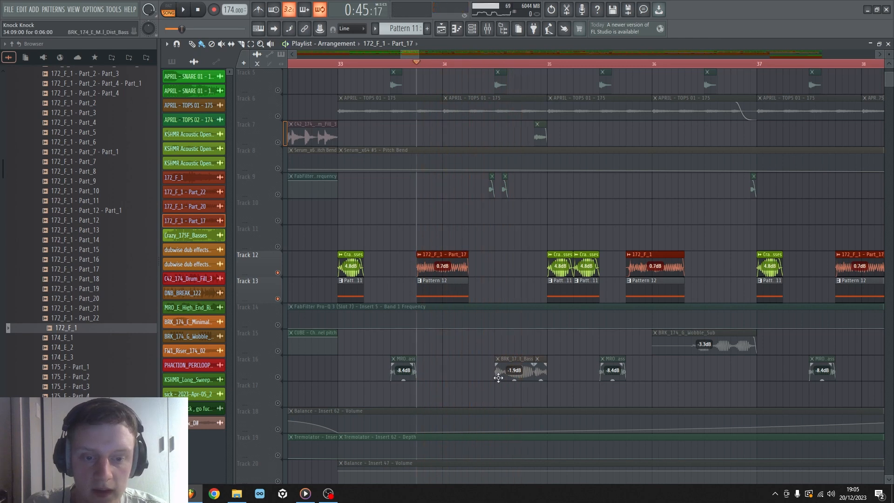
Unmute Track 16 and play from the start of the BRK_174_E_Minimal_Dist_Bass clip in bar 34.
{"action": "left_click", "coordinate": [278, 377]}
{"action": "left_click", "coordinate": [495, 64]}
{"action": "scroll", "coordinate": [497, 66], "scroll_direction": "up", "scroll_amount": 5}
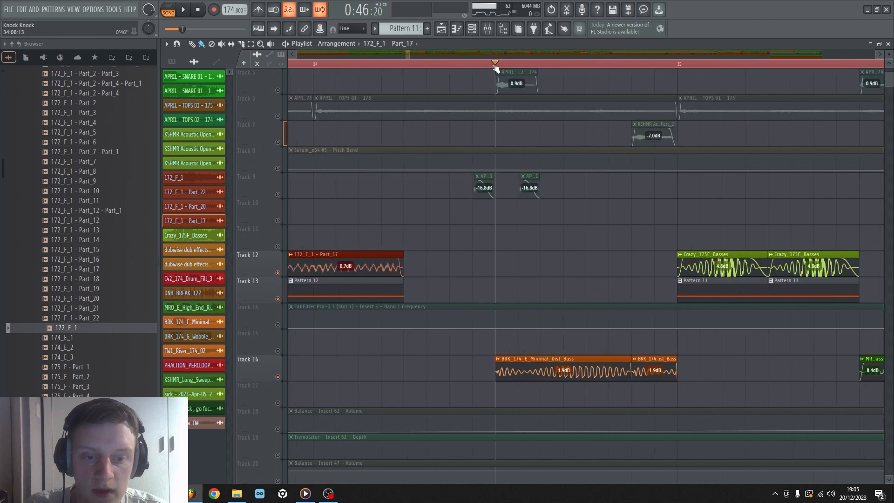
{"action": "key", "text": "space"}
{"action": "key", "text": "space"}
Open the sample settings of the BRK_174_E_Minimal_Dist_Bass clip on Track 16 and preview its waveform.
{"action": "left_click", "coordinate": [558, 377]}
{"action": "double_click", "coordinate": [558, 377]}
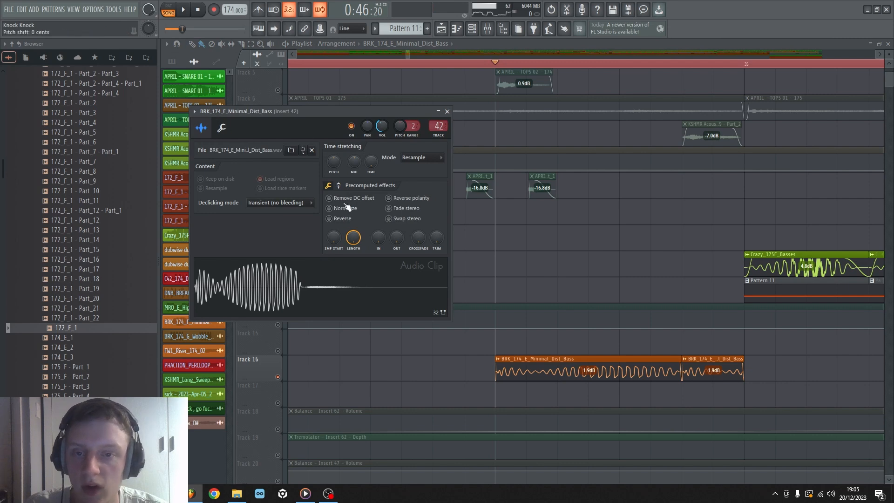
{"action": "left_click", "coordinate": [266, 290]}
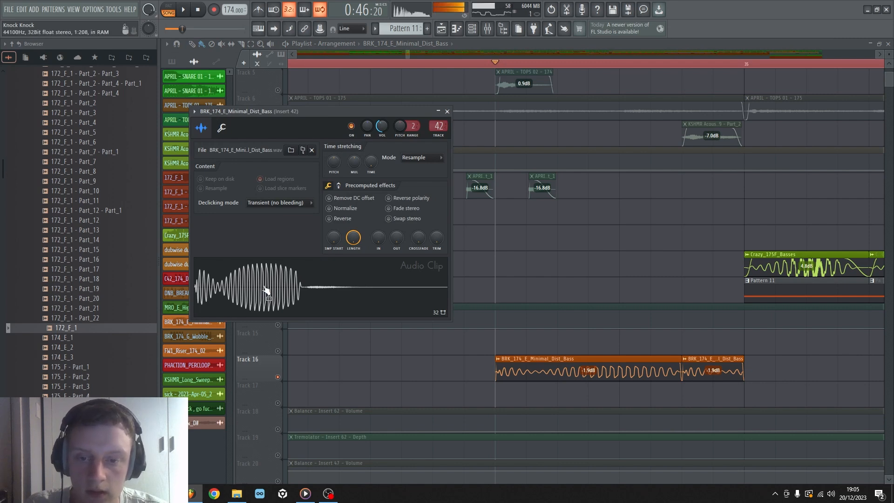
Solo Track 16 and play its BRK_174_E_Minimal_Dist_Bass clip in bar 34.
{"action": "right_click", "coordinate": [278, 377]}
{"action": "key", "text": "space"}
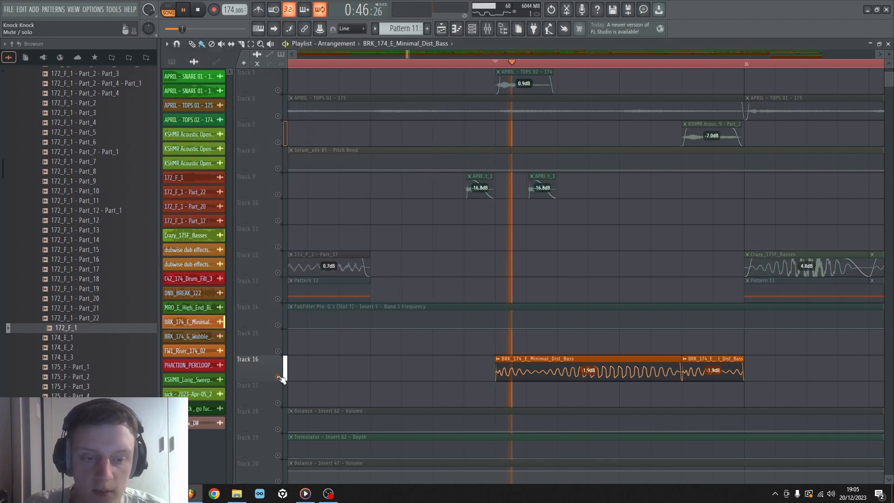
{"action": "key", "text": "space"}
{"action": "scroll", "coordinate": [520, 68], "scroll_direction": "down", "scroll_amount": 3}
{"action": "key", "text": "space"}
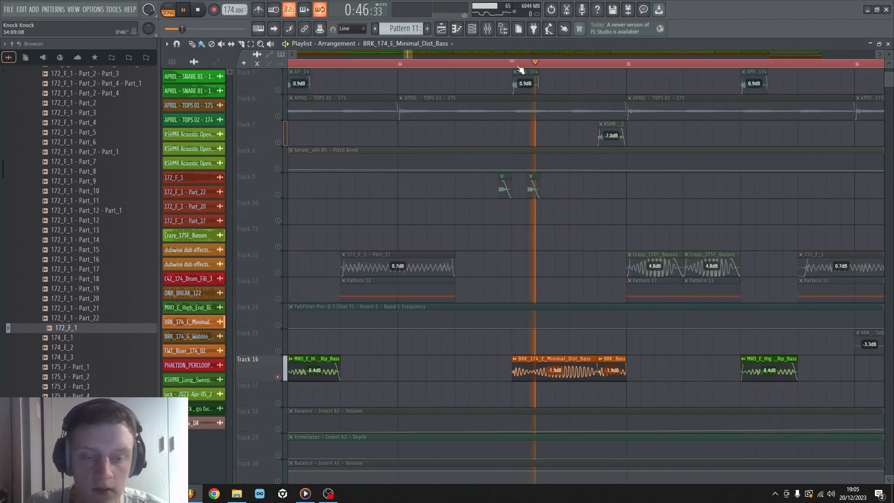
{"action": "key", "text": "space"}
{"action": "scroll", "coordinate": [520, 70], "scroll_direction": "down", "scroll_amount": 3}
{"action": "scroll", "coordinate": [520, 71], "scroll_direction": "down", "scroll_amount": 2}
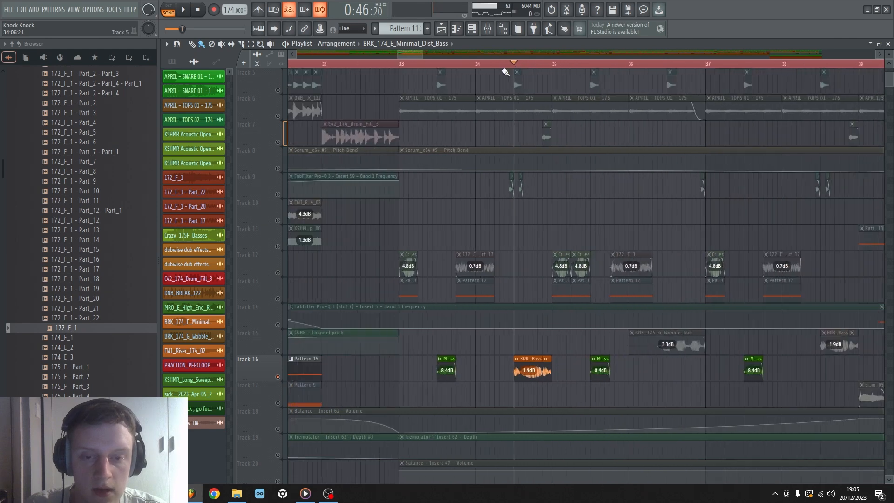
Unmute Tracks 12 and 13 and play them together with Track 16 from bar 33.
{"action": "left_click", "coordinate": [400, 68]}
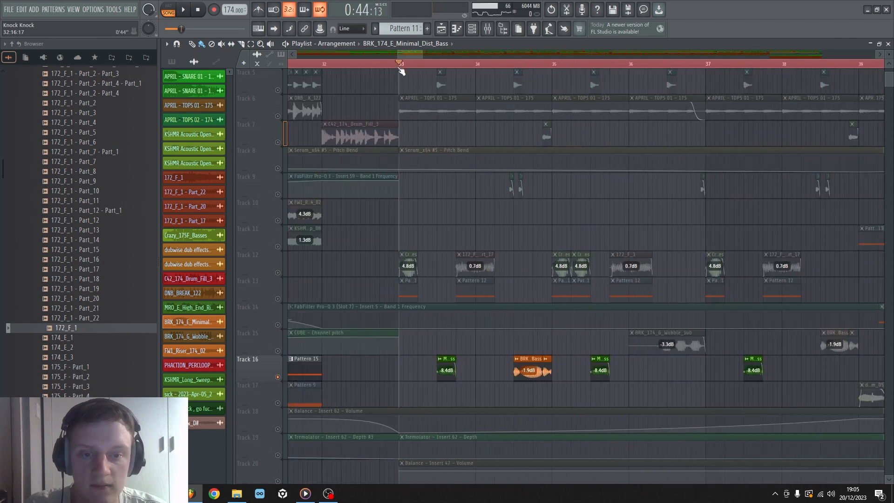
{"action": "left_click", "coordinate": [278, 273]}
{"action": "left_click", "coordinate": [278, 299]}
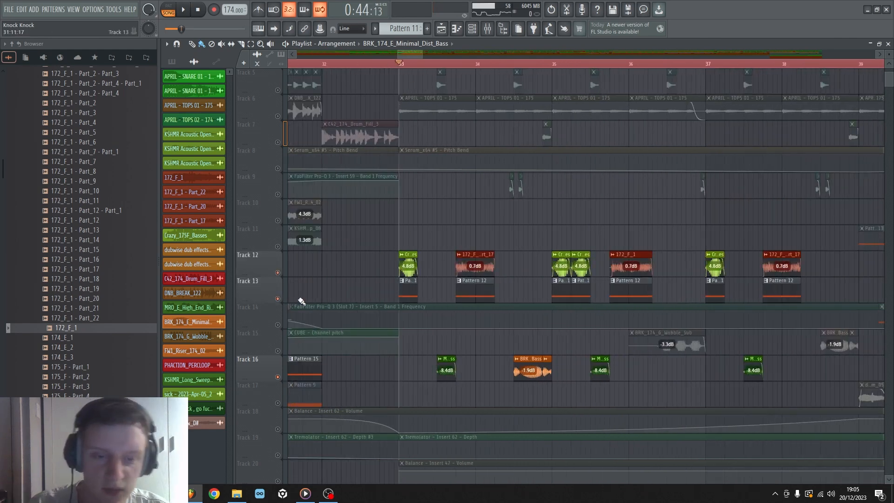
{"action": "scroll", "coordinate": [439, 218], "scroll_direction": "up", "scroll_amount": 4}
{"action": "scroll", "coordinate": [404, 199], "scroll_direction": "down", "scroll_amount": 5}
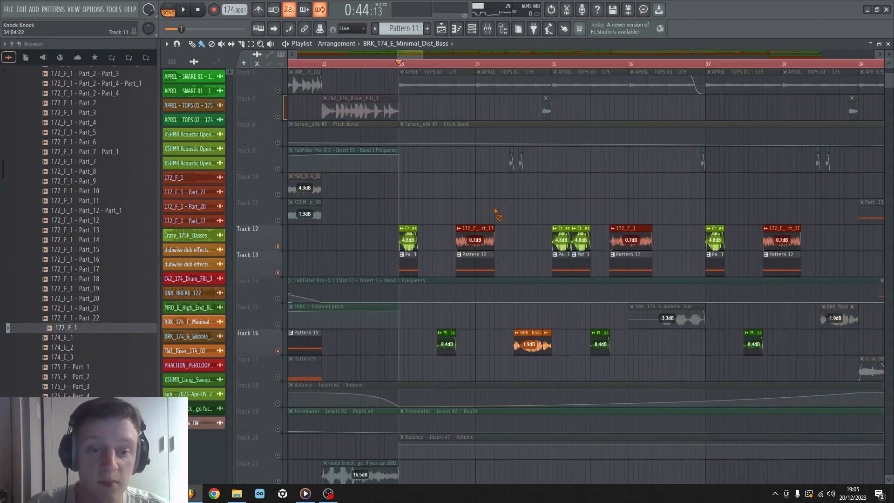
{"action": "scroll", "coordinate": [512, 279], "scroll_direction": "down", "scroll_amount": 4}
{"action": "scroll", "coordinate": [512, 279], "scroll_direction": "up", "scroll_amount": 4}
{"action": "key", "text": "space"}
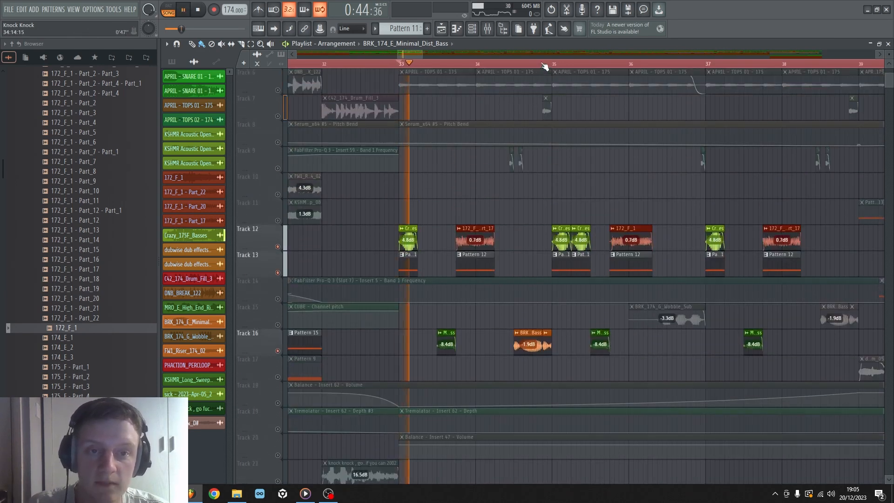
{"action": "scroll", "coordinate": [545, 65], "scroll_direction": "up", "scroll_amount": 3}
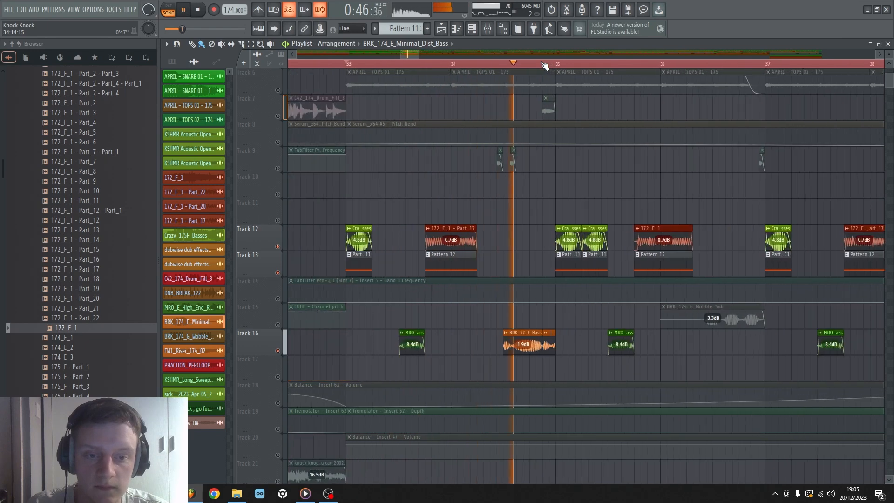
{"action": "scroll", "coordinate": [545, 65], "scroll_direction": "down", "scroll_amount": 3}
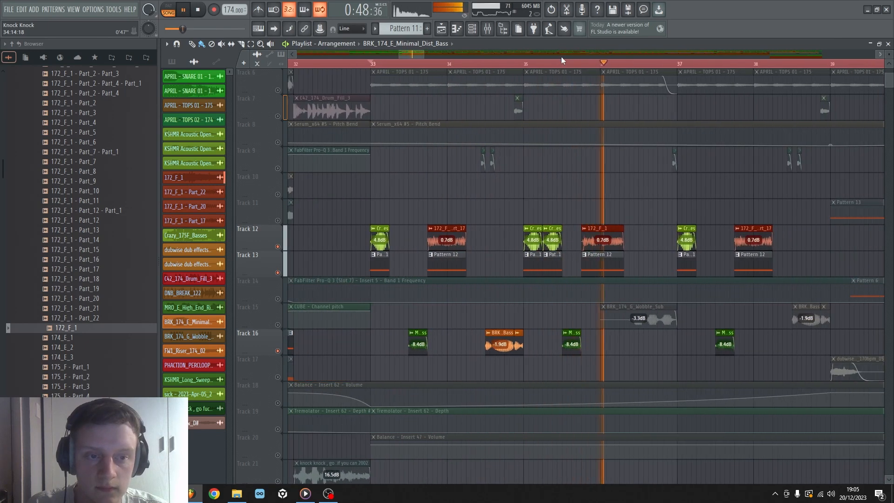
{"action": "key", "text": "space"}
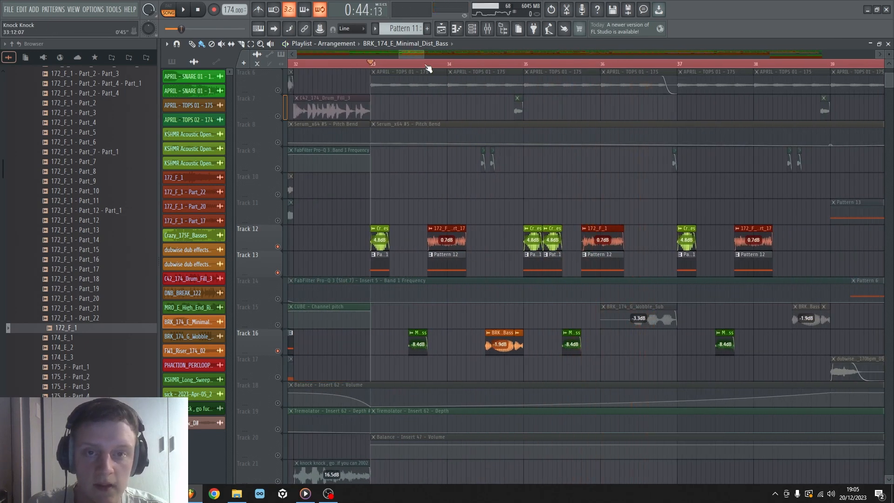
Replay the basses on Tracks 12, 13 and 16 from bar 33, marking the starts of Track 16's first two drop clips with the playhead.
{"action": "left_click", "coordinate": [371, 65]}
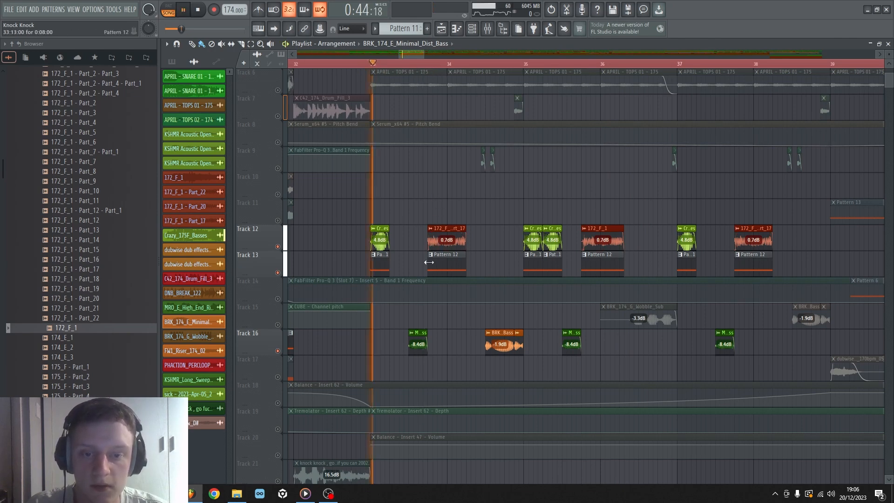
{"action": "key", "text": "space"}
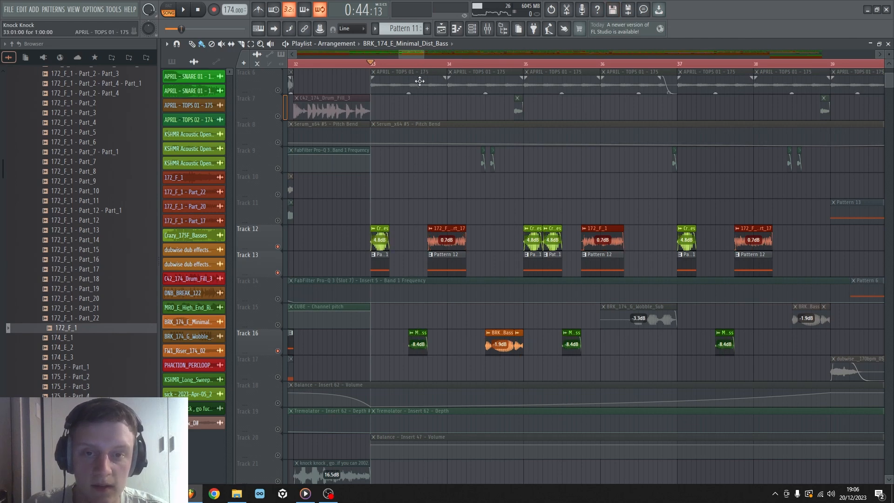
{"action": "left_click", "coordinate": [405, 65]}
{"action": "left_click", "coordinate": [408, 66]}
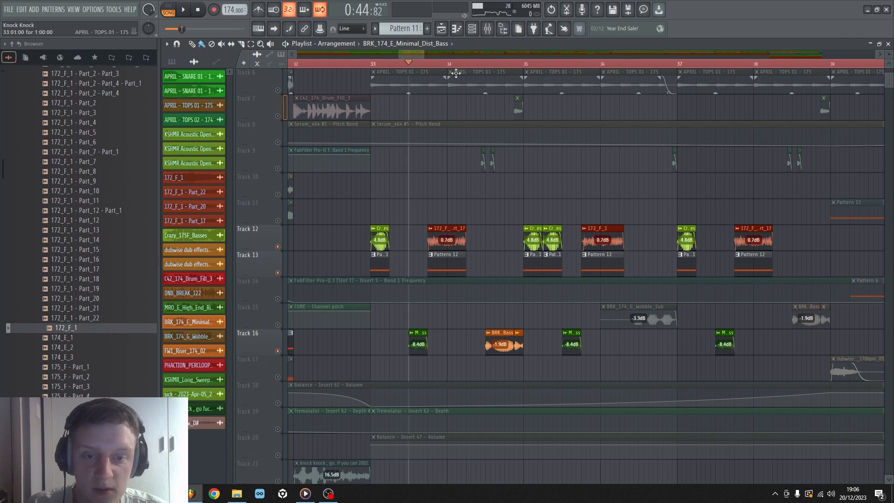
{"action": "left_click", "coordinate": [485, 65]}
{"action": "left_click", "coordinate": [372, 66]}
{"action": "key", "text": "space"}
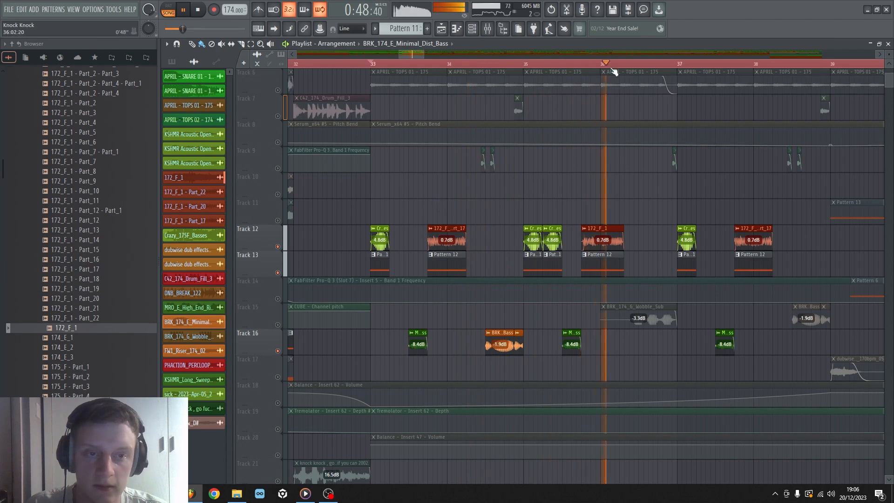
{"action": "scroll", "coordinate": [614, 65], "scroll_direction": "down", "scroll_amount": 3}
{"action": "scroll", "coordinate": [615, 65], "scroll_direction": "up", "scroll_amount": 4}
{"action": "key", "text": "space"}
Unmute Track 15 and play the BRK_174_G_Wobble_Sub clip in bar 36.
{"action": "scroll", "coordinate": [615, 58], "scroll_direction": "down", "scroll_amount": 3}
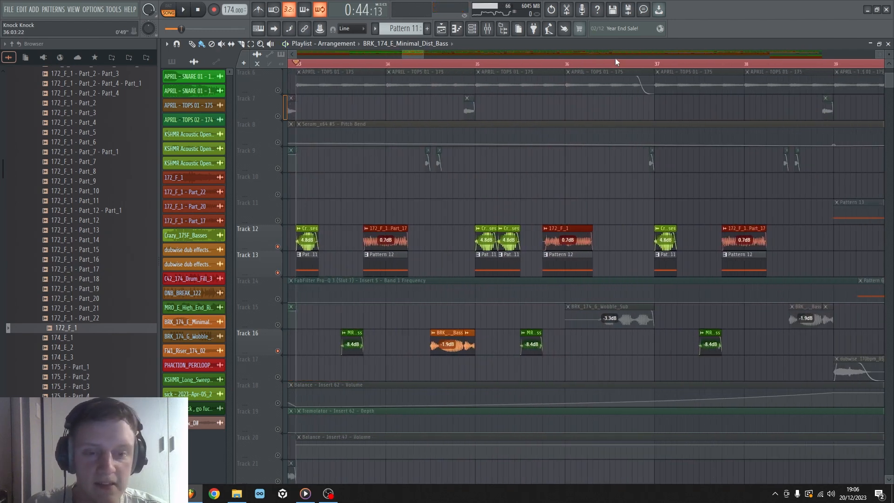
{"action": "left_click", "coordinate": [278, 325]}
{"action": "left_click", "coordinate": [588, 65]}
{"action": "scroll", "coordinate": [587, 65], "scroll_direction": "up", "scroll_amount": 4}
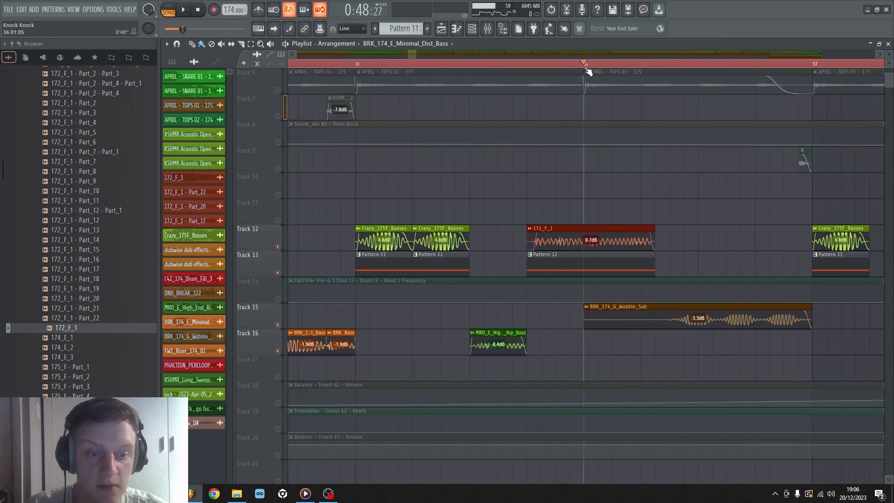
{"action": "scroll", "coordinate": [588, 70], "scroll_direction": "down", "scroll_amount": 3}
{"action": "left_click", "coordinate": [614, 65]}
{"action": "key", "text": "space"}
{"action": "key", "text": "space"}
{"action": "scroll", "coordinate": [617, 69], "scroll_direction": "down", "scroll_amount": 2}
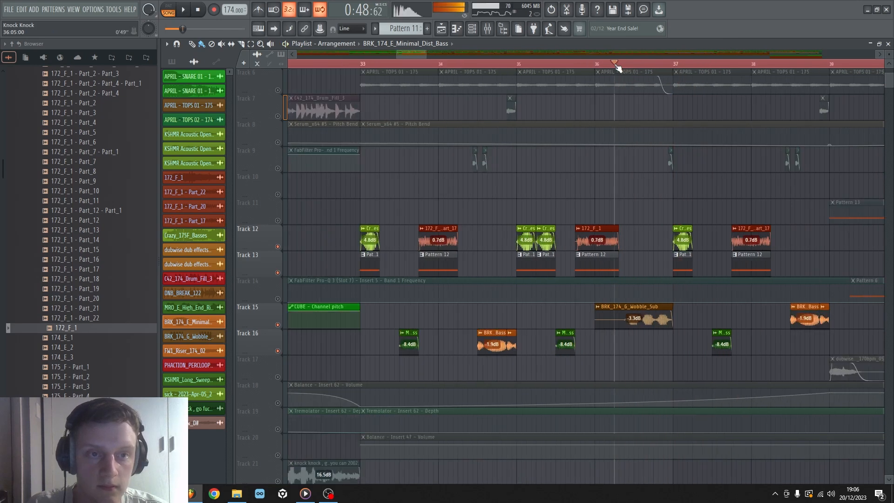
Play the combined bass layers on Tracks 12, 13, 15 and 16 from bar 33 into bar 38.
{"action": "scroll", "coordinate": [617, 63], "scroll_direction": "down", "scroll_amount": 4}
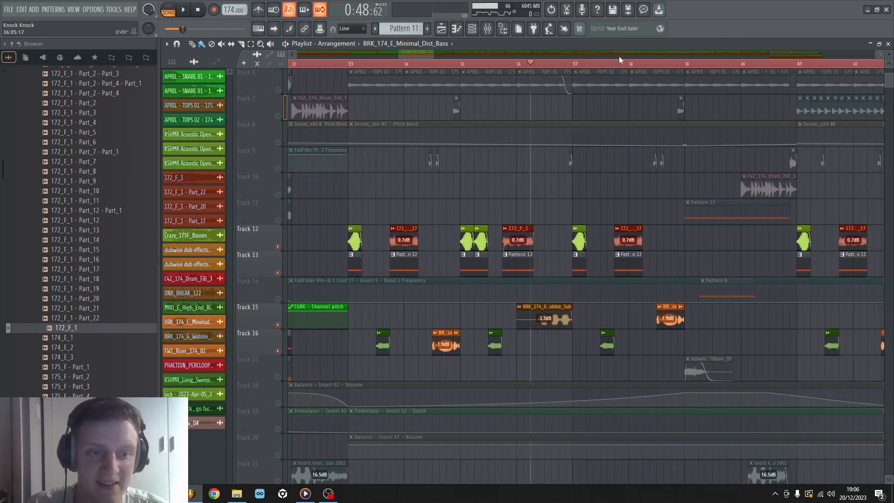
{"action": "scroll", "coordinate": [622, 67], "scroll_direction": "down", "scroll_amount": 2}
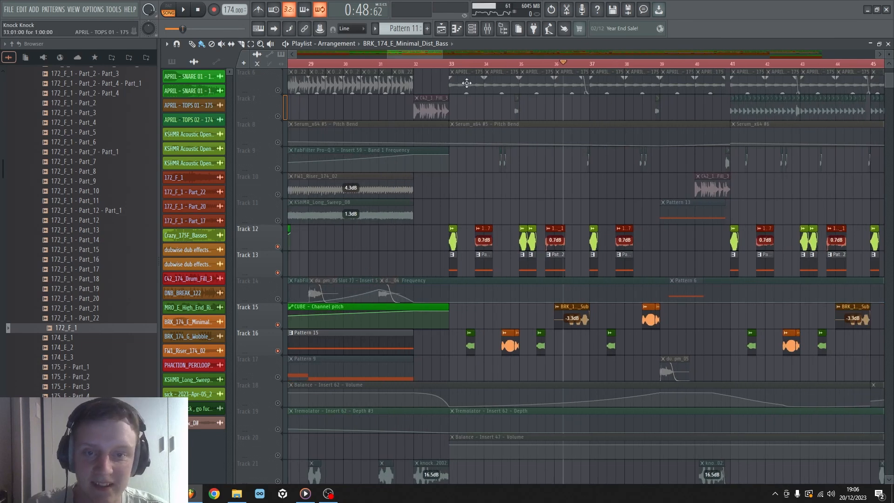
{"action": "left_click", "coordinate": [455, 65]}
{"action": "key", "text": "space"}
{"action": "scroll", "coordinate": [535, 214], "scroll_direction": "down", "scroll_amount": 5}
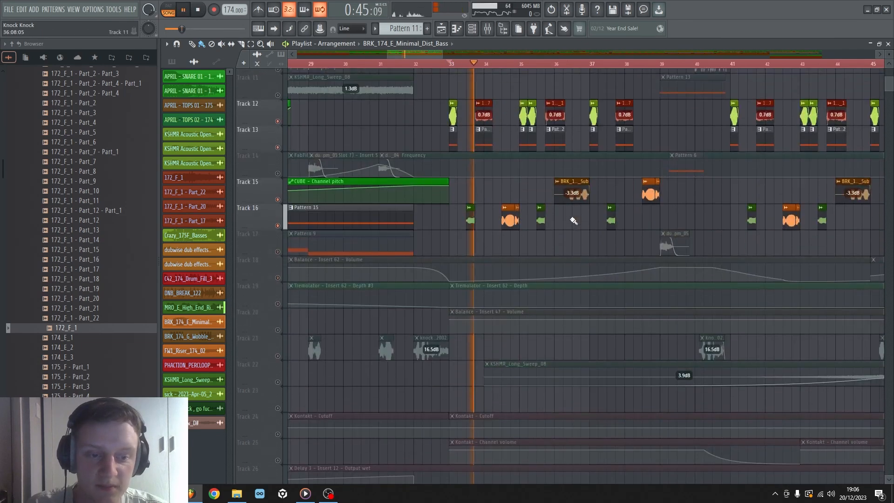
{"action": "scroll", "coordinate": [521, 70], "scroll_direction": "up", "scroll_amount": 3}
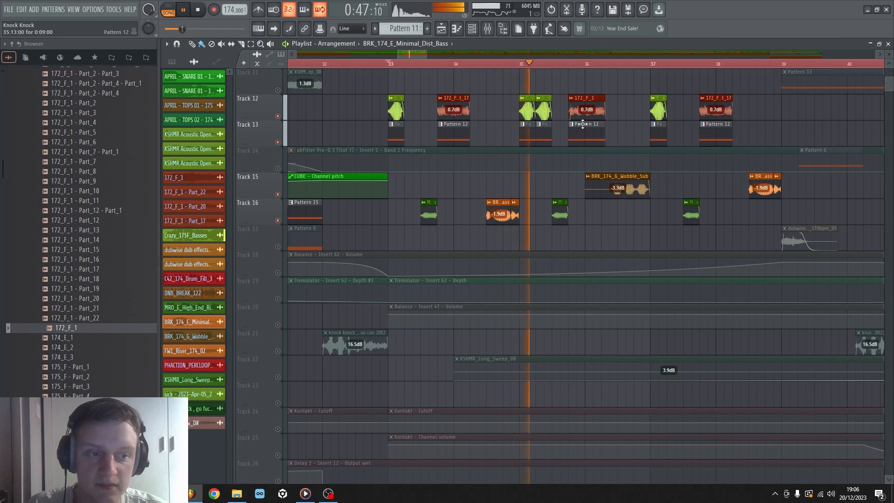
{"action": "scroll", "coordinate": [582, 124], "scroll_direction": "up", "scroll_amount": 4}
{"action": "scroll", "coordinate": [599, 55], "scroll_direction": "down", "scroll_amount": 2}
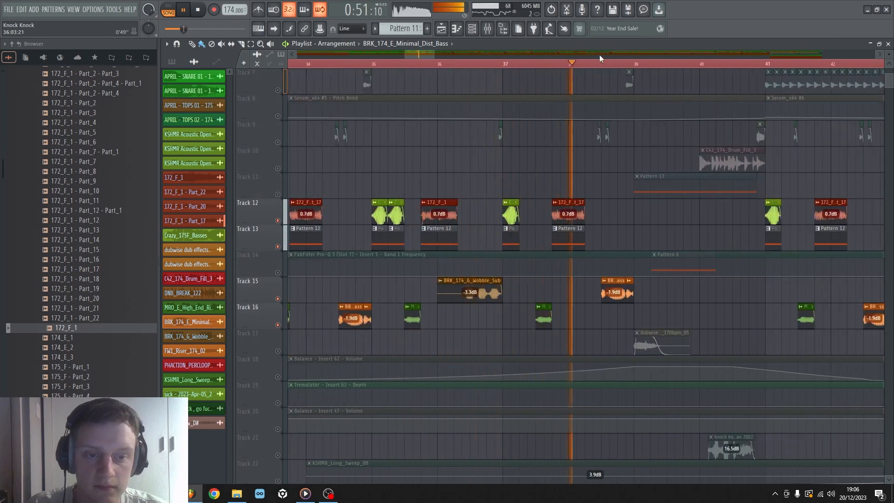
{"action": "key", "text": "space"}
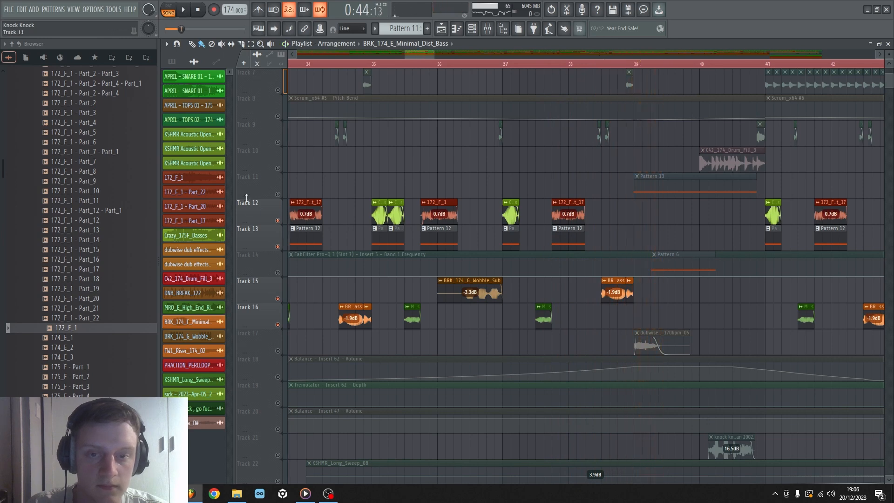
Place the playhead at bar 39 and solo Track 11 to isolate Pattern 13.
{"action": "left_click", "coordinate": [280, 194]}
{"action": "left_click", "coordinate": [279, 272]}
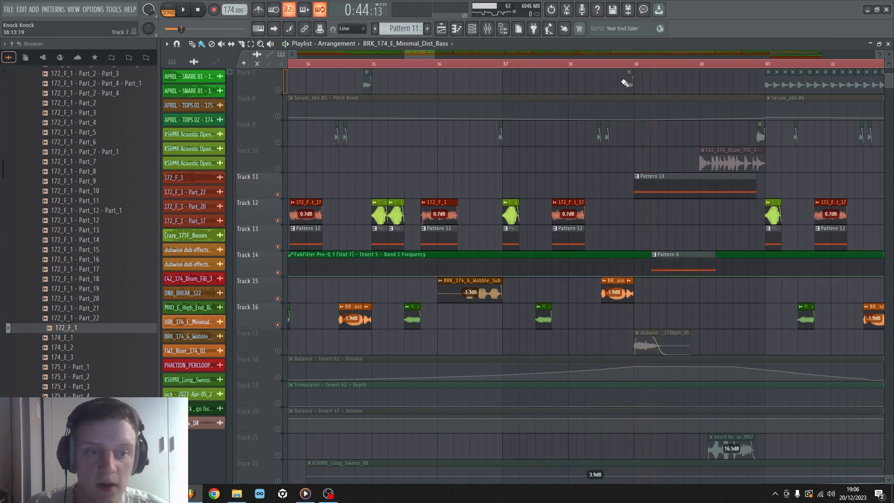
{"action": "left_click", "coordinate": [635, 67]}
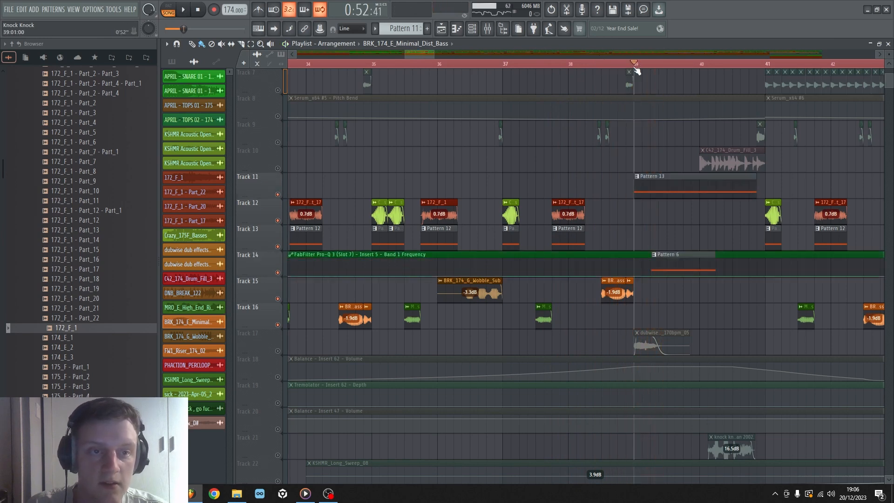
{"action": "left_click", "coordinate": [279, 272]}
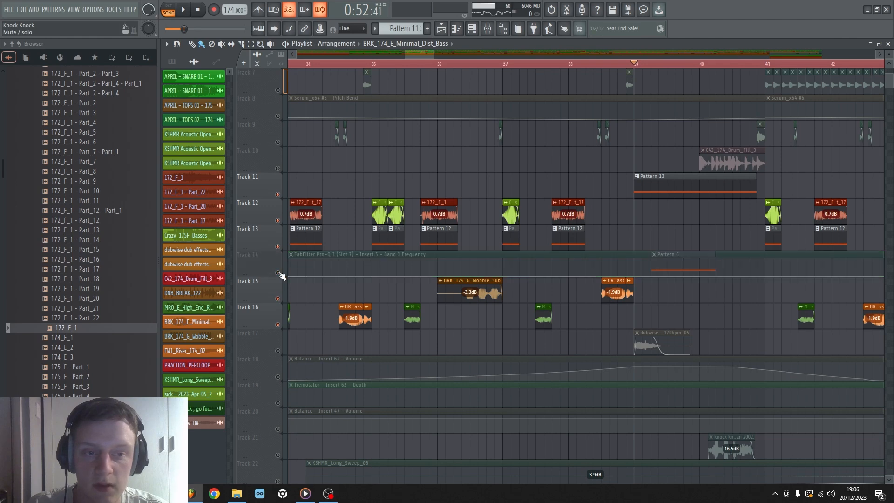
{"action": "right_click", "coordinate": [278, 377]}
{"action": "right_click", "coordinate": [277, 376]}
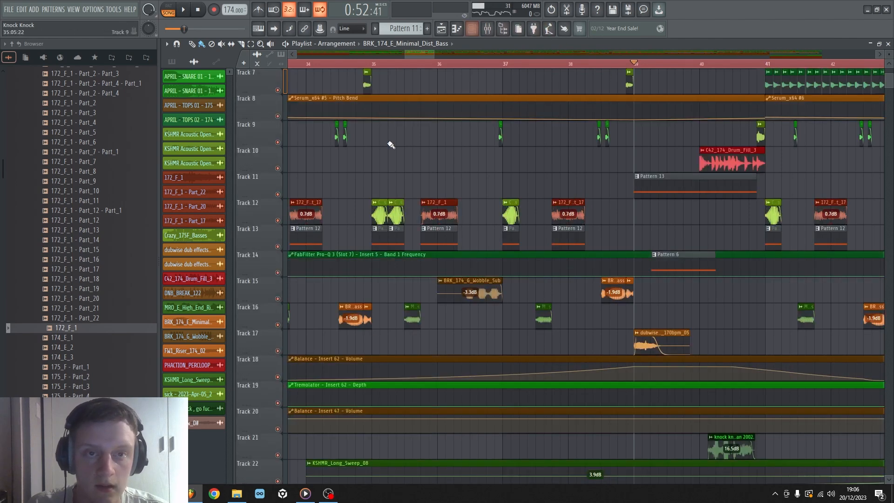
{"action": "right_click", "coordinate": [278, 169]}
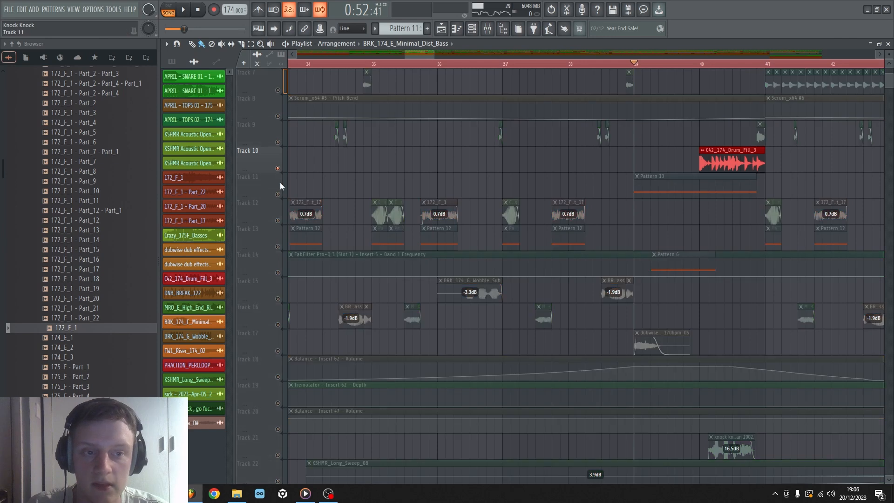
{"action": "right_click", "coordinate": [277, 194]}
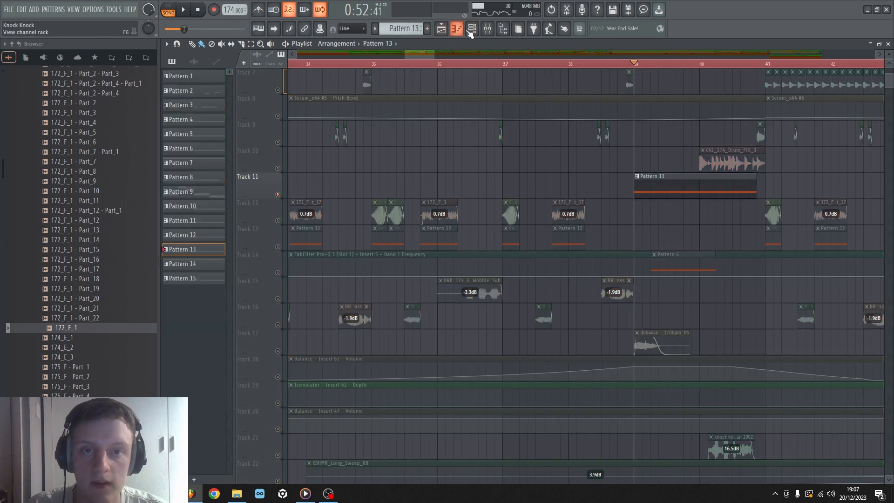
Check which channel Pattern 13 uses in the channel rack, look over the mixer inserts and close both windows.
{"action": "left_click", "coordinate": [472, 28]}
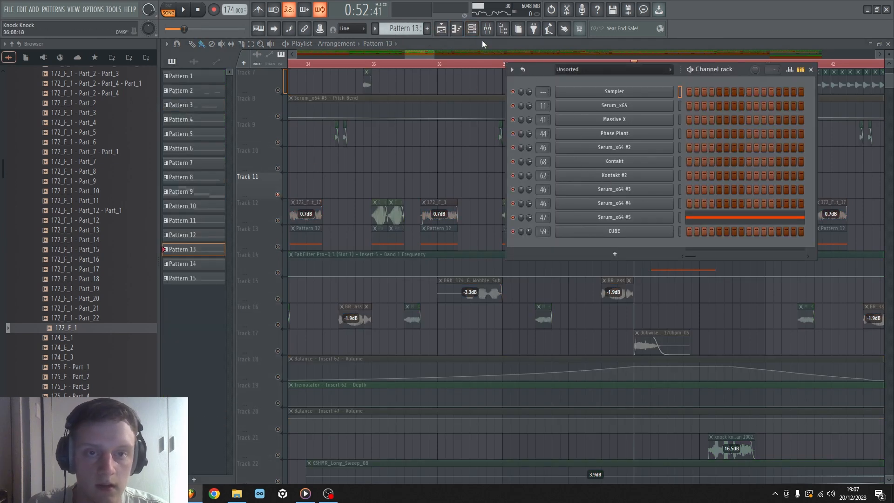
{"action": "left_click", "coordinate": [487, 28]}
{"action": "scroll", "coordinate": [552, 154], "scroll_direction": "down", "scroll_amount": 3}
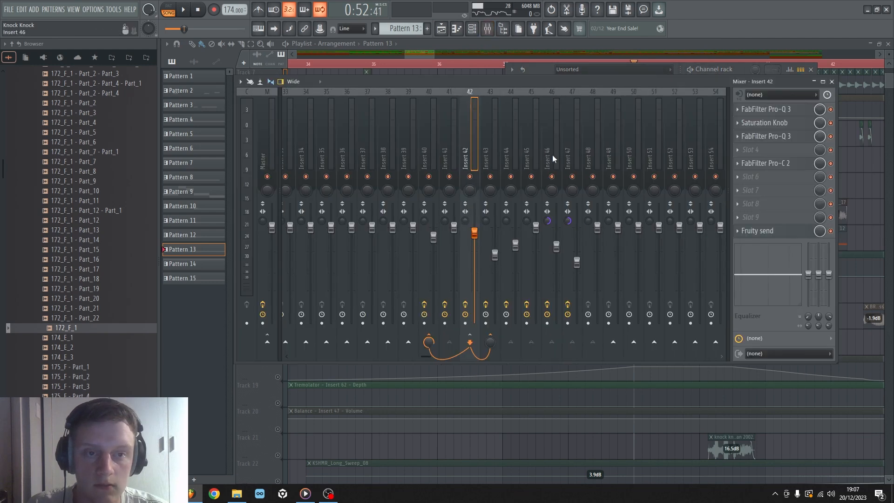
{"action": "key", "text": "F12"}
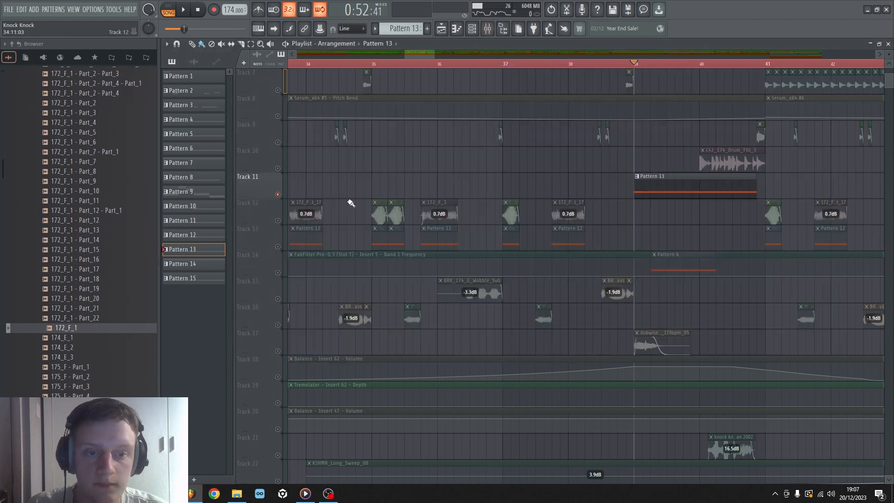
Play Pattern 13 from bar 39, unsolo Track 11 to hear all tracks, and stop playback.
{"action": "key", "text": "space"}
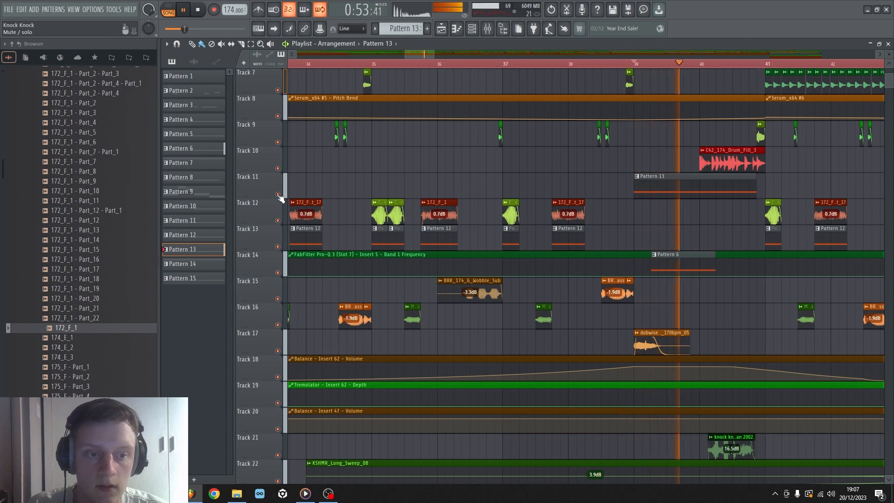
{"action": "key", "text": "space"}
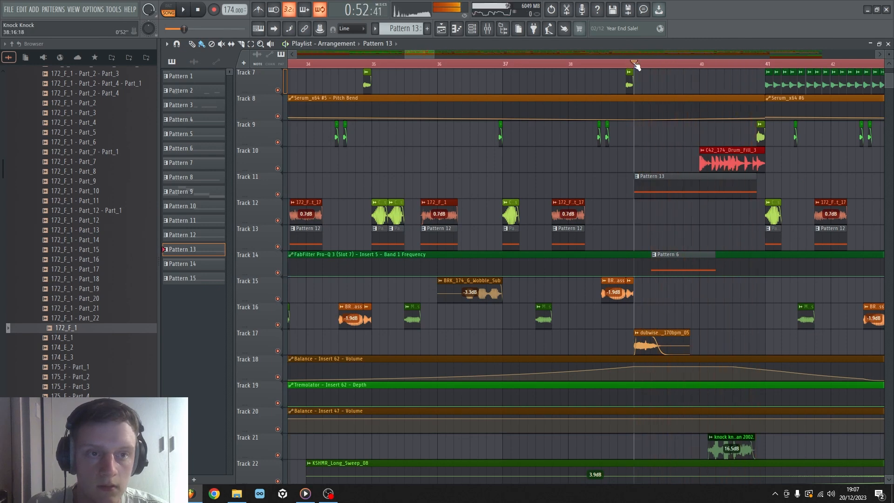
{"action": "scroll", "coordinate": [485, 54], "scroll_direction": "right", "scroll_amount": 2}
{"action": "scroll", "coordinate": [475, 313], "scroll_direction": "down", "scroll_amount": 3}
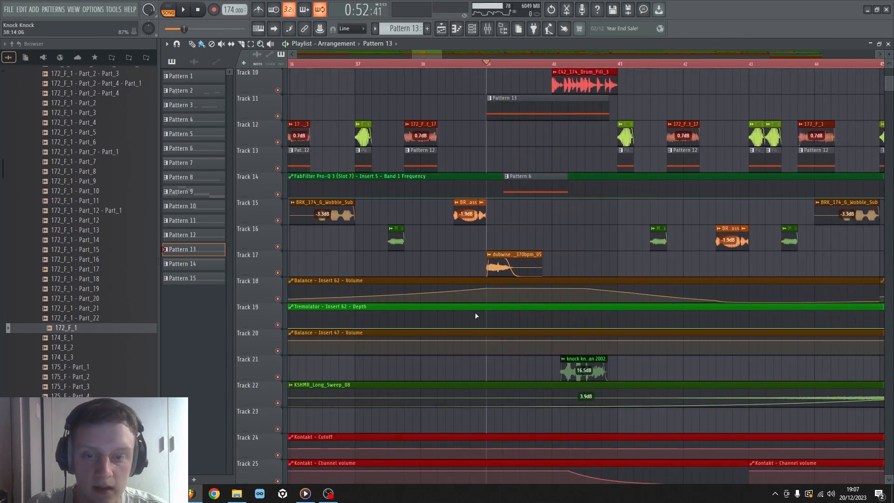
Open the Serum_x64 #5 synth that Pattern 13 uses and examine its oscillator settings.
{"action": "scroll", "coordinate": [513, 280], "scroll_direction": "down", "scroll_amount": 2}
{"action": "scroll", "coordinate": [507, 328], "scroll_direction": "down", "scroll_amount": 8}
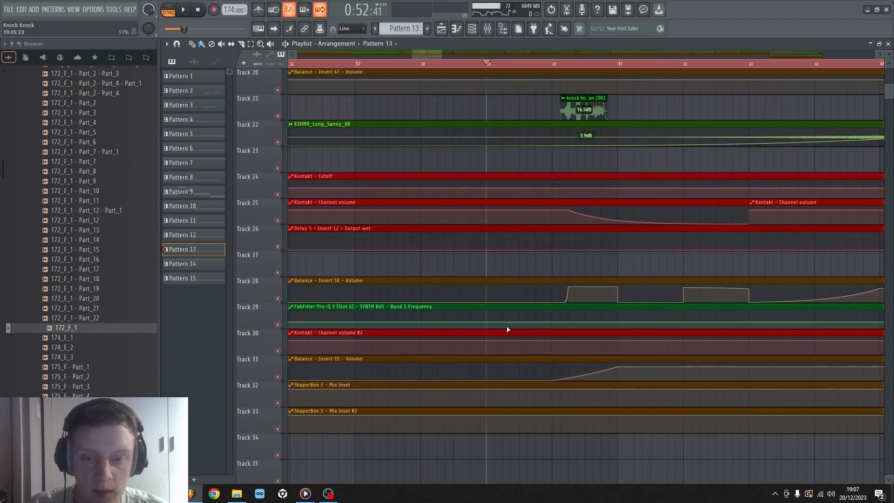
{"action": "scroll", "coordinate": [507, 329], "scroll_direction": "down", "scroll_amount": 4}
{"action": "scroll", "coordinate": [506, 326], "scroll_direction": "up", "scroll_amount": 20}
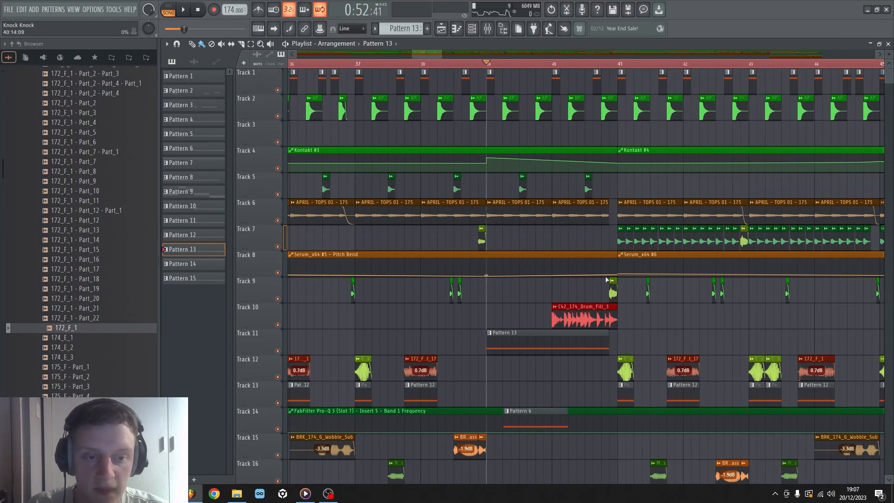
{"action": "left_click", "coordinate": [472, 30]}
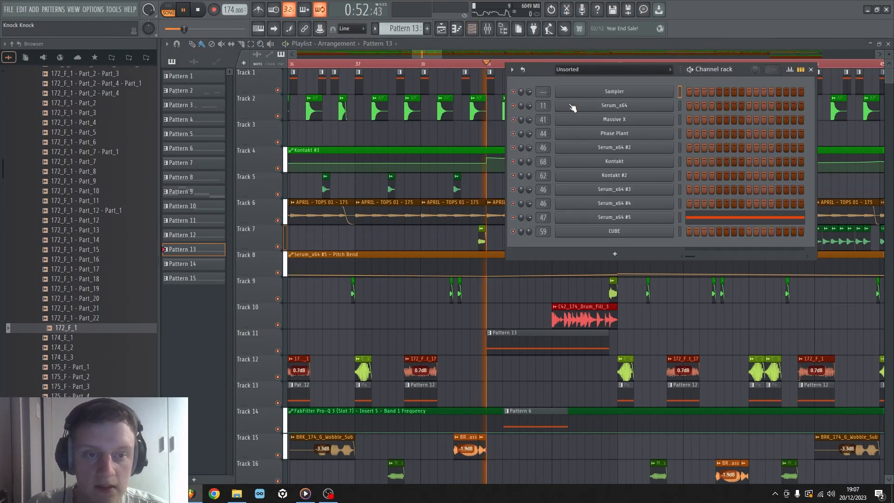
{"action": "left_click", "coordinate": [635, 221]}
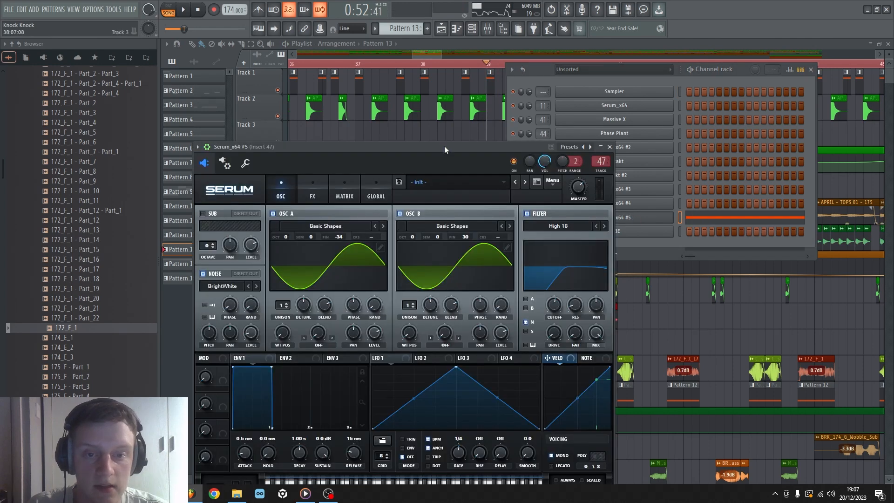
{"action": "left_click_drag", "start_coordinate": [440, 148], "coordinate": [575, 71]}
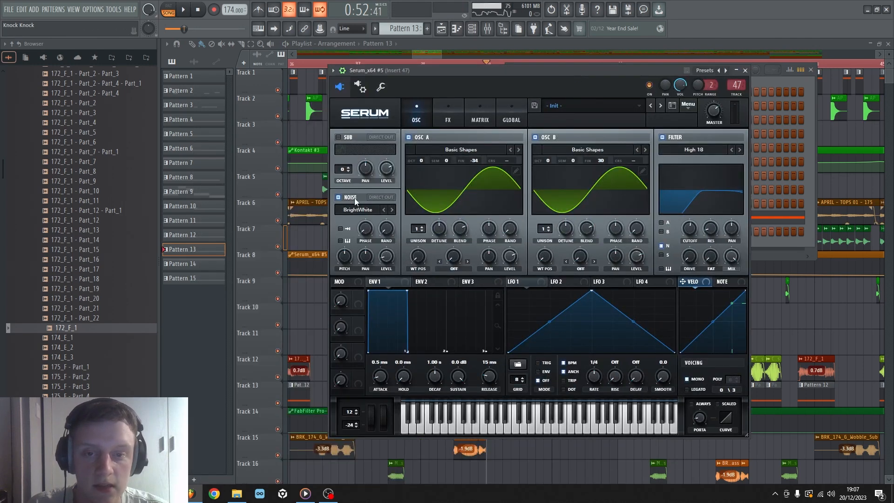
Play from bar 39 while viewing Serum's FX page, stop playback, and close the synth and channel rack.
{"action": "key", "text": "space"}
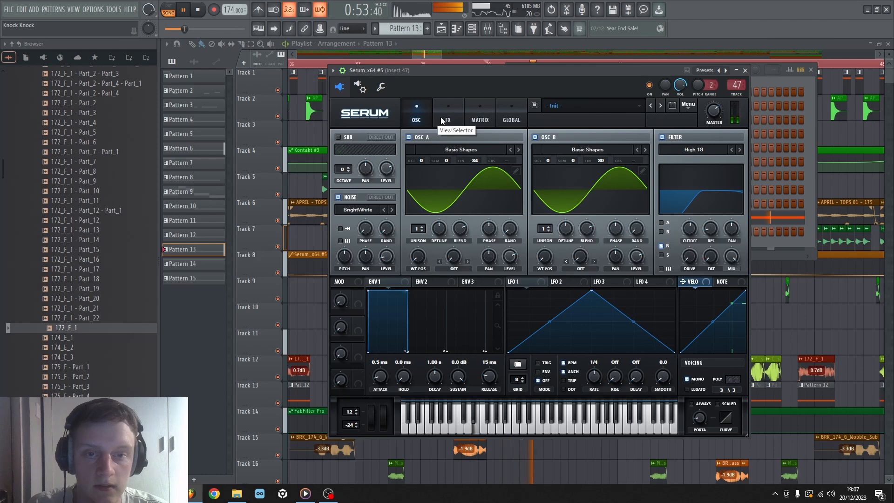
{"action": "left_click", "coordinate": [448, 120]}
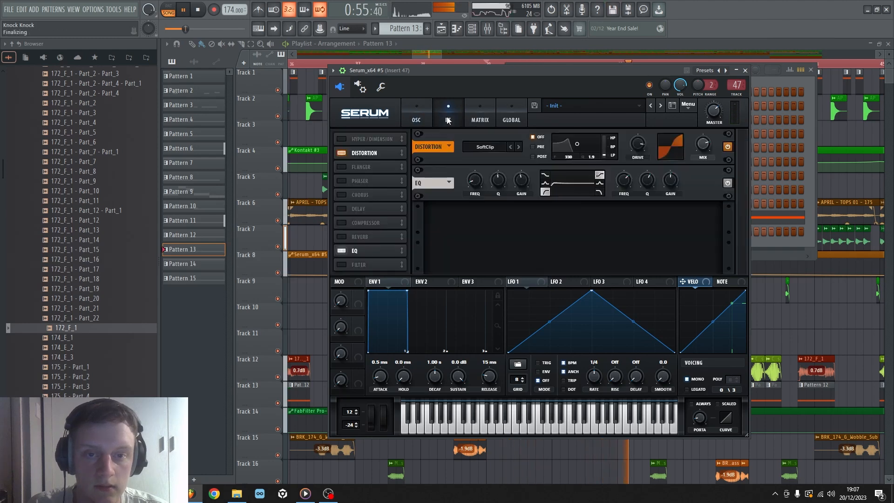
{"action": "key", "text": "space"}
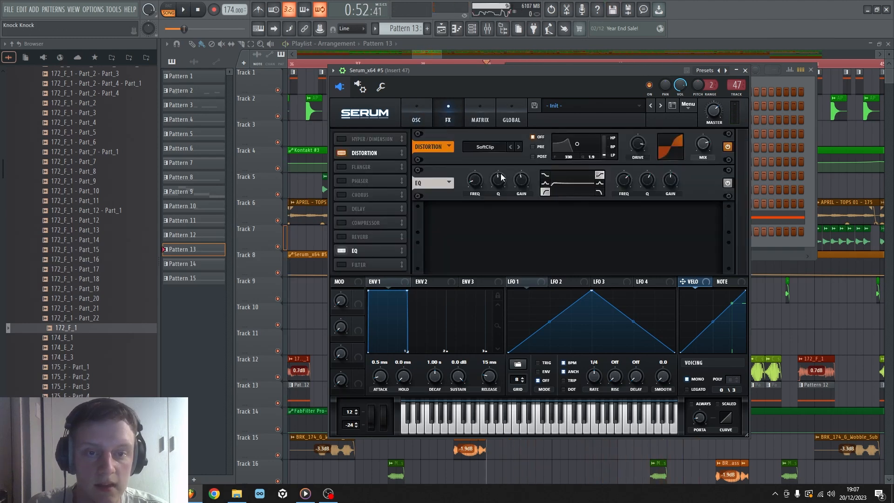
{"action": "left_click", "coordinate": [744, 70]}
{"action": "left_click", "coordinate": [810, 70]}
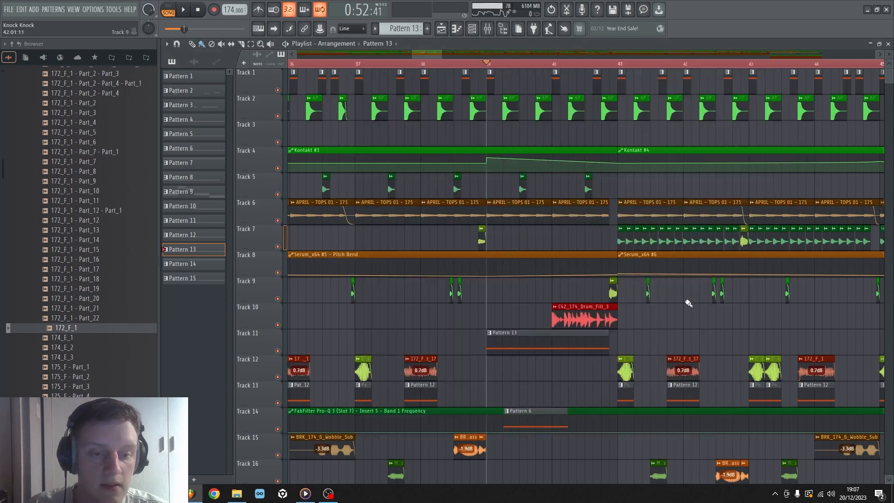
Play the fill section from bar 39 across Tracks 10 to 25 and stop playback.
{"action": "scroll", "coordinate": [524, 265], "scroll_direction": "down", "scroll_amount": 5}
{"action": "key", "text": "space"}
{"action": "scroll", "coordinate": [523, 262], "scroll_direction": "down", "scroll_amount": 4}
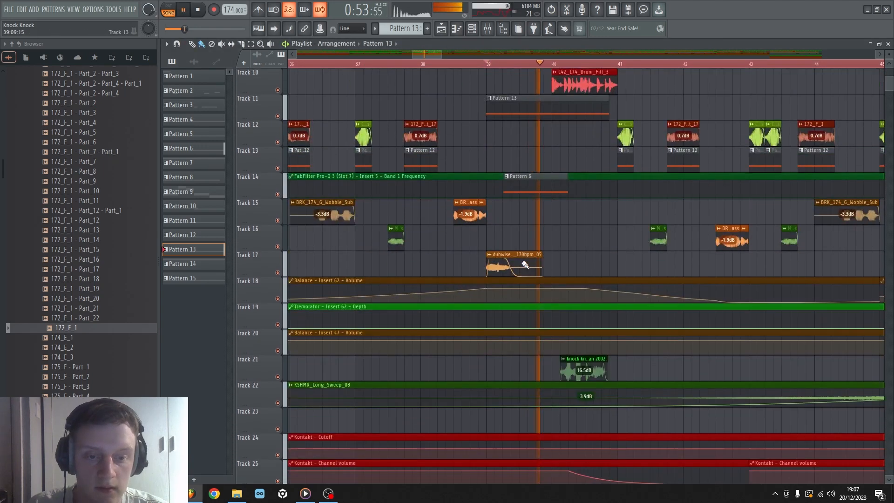
{"action": "key", "text": "space"}
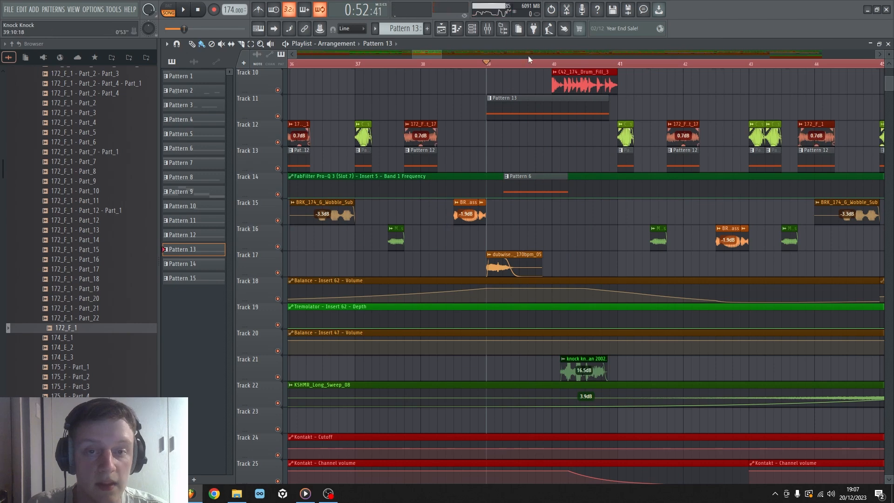
Select Pattern 6 and open its Kontakt channel to view the Analog Dreams instrument, closing the windows again.
{"action": "scroll", "coordinate": [406, 32], "scroll_direction": "up", "scroll_amount": 3}
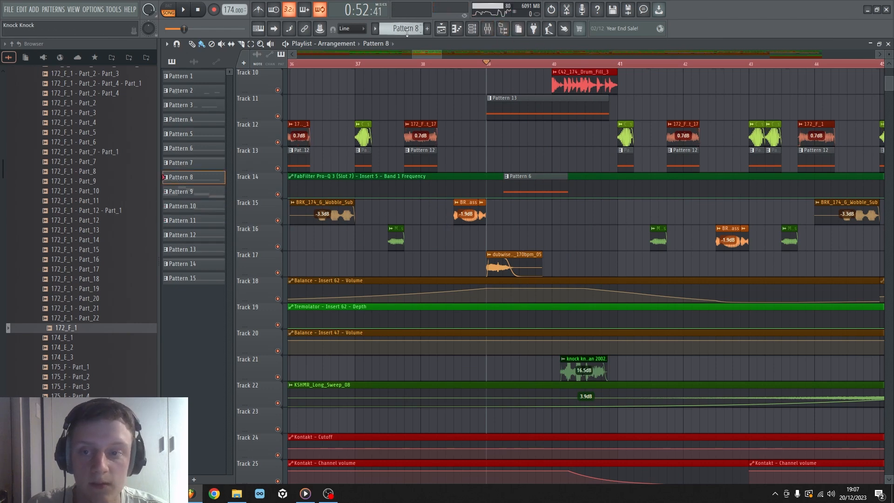
{"action": "left_click", "coordinate": [471, 32]}
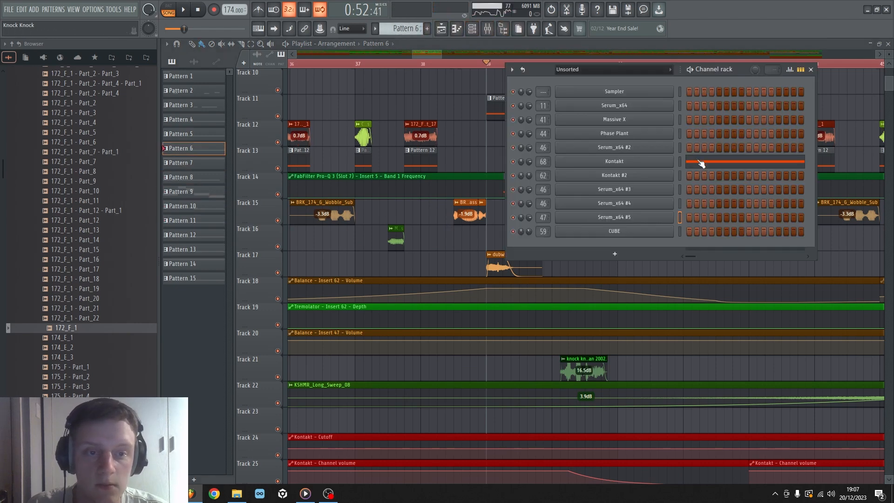
{"action": "left_click", "coordinate": [680, 162]}
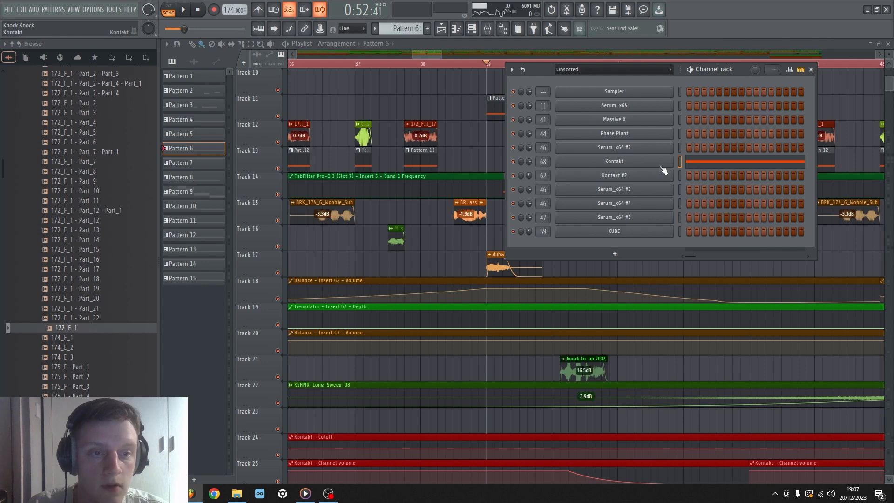
{"action": "left_click", "coordinate": [661, 164]}
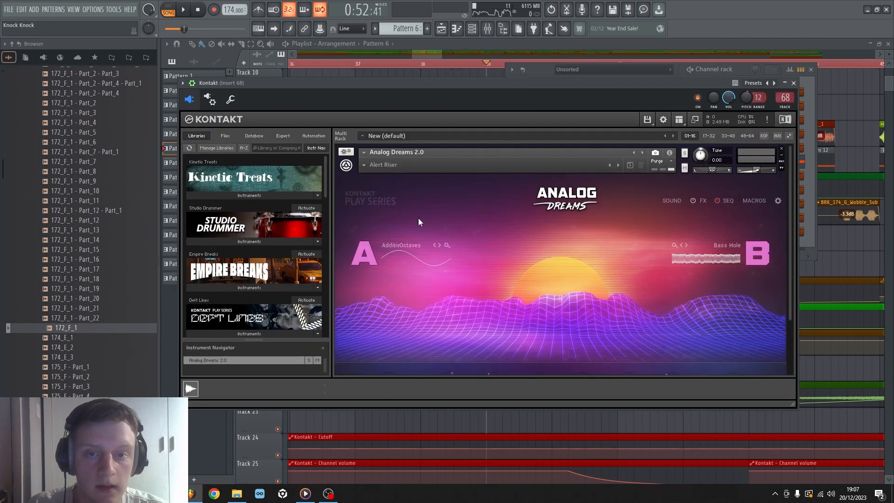
{"action": "left_click", "coordinate": [848, 253]}
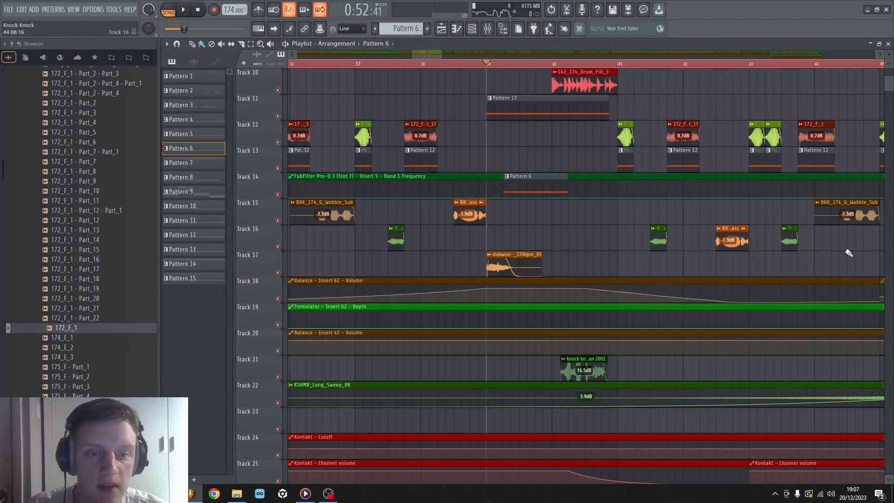
Check the effects on Kontakt's mixer Insert 68, close the windows and play briefly from bar 39.
{"action": "left_click", "coordinate": [474, 29]}
{"action": "left_click", "coordinate": [487, 29]}
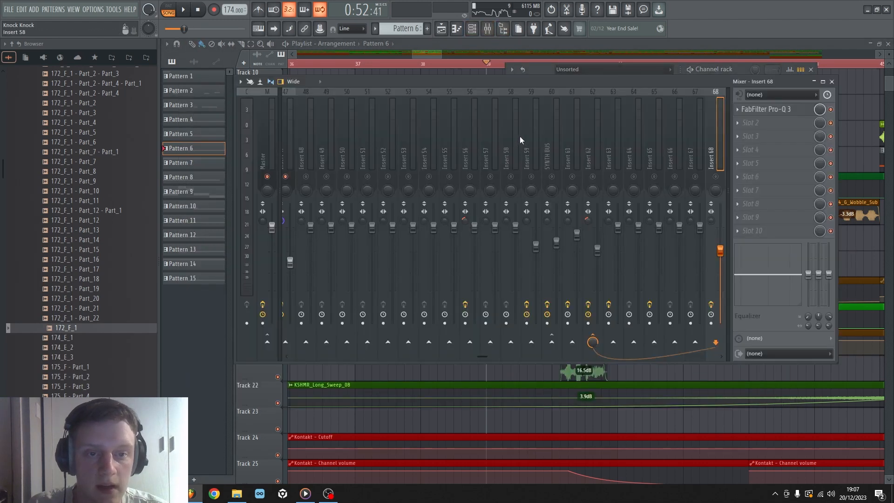
{"action": "right_click", "coordinate": [854, 149]}
{"action": "key", "text": "space"}
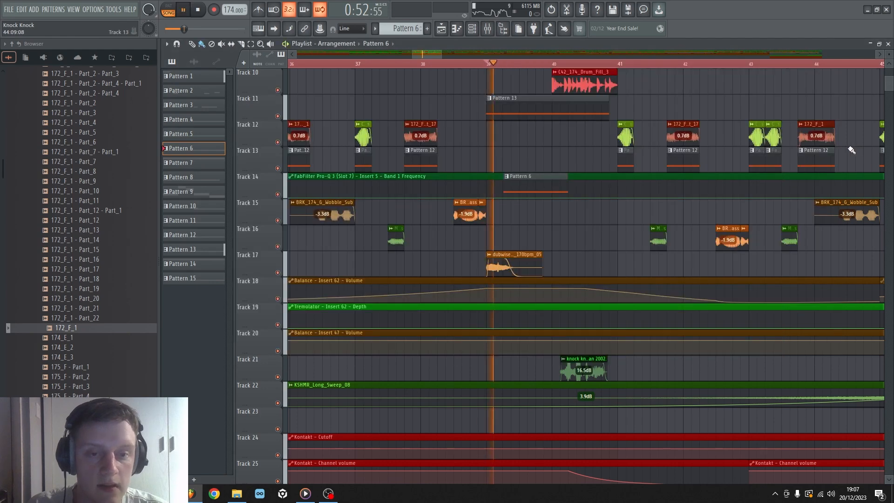
{"action": "scroll", "coordinate": [496, 180], "scroll_direction": "up", "scroll_amount": 5}
{"action": "key", "text": "space"}
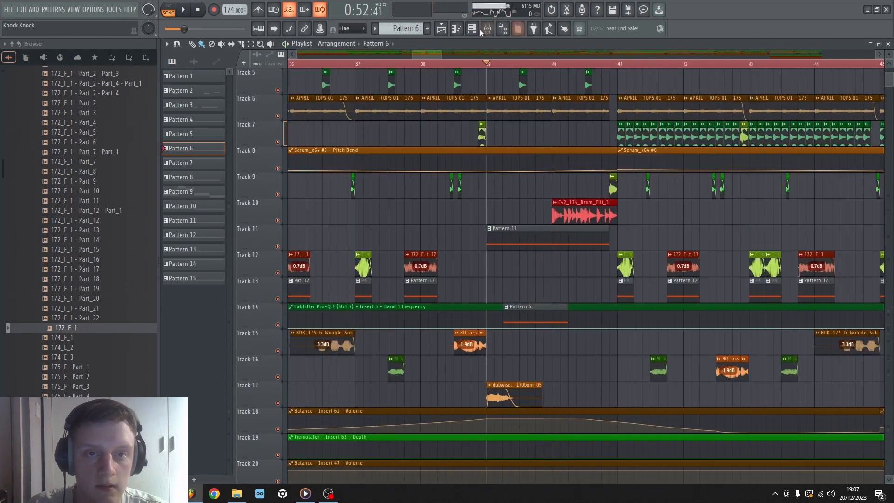
Toggle an insert's mute in the mixer and audition the arrangement from bar 39, closing the mixer and stopping playback.
{"action": "left_click", "coordinate": [487, 29]}
{"action": "left_click", "coordinate": [408, 177]}
{"action": "key", "text": "space"}
{"action": "right_click", "coordinate": [860, 223]}
{"action": "key", "text": "space"}
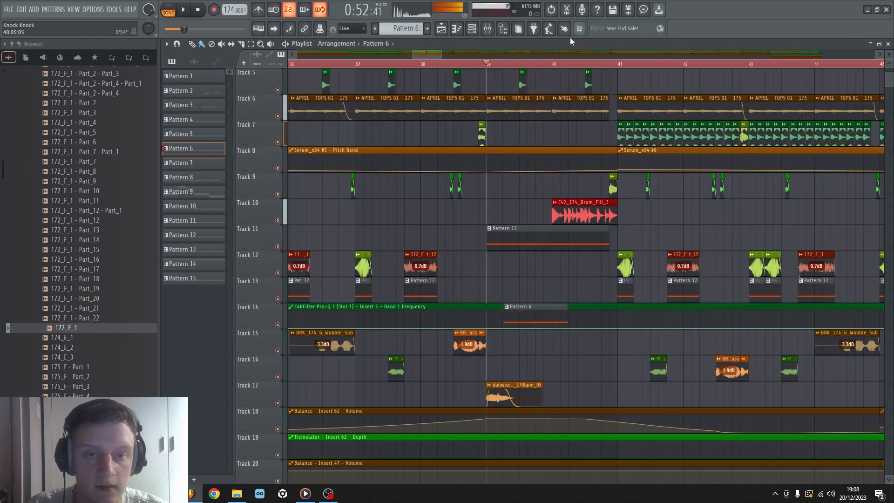
Toggle another mixer insert's mute, close the mixer and play the fill from bar 39 past bar 40.
{"action": "left_click", "coordinate": [487, 29]}
{"action": "left_click", "coordinate": [413, 136]}
{"action": "left_click", "coordinate": [368, 176]}
{"action": "right_click", "coordinate": [868, 227]}
{"action": "key", "text": "space"}
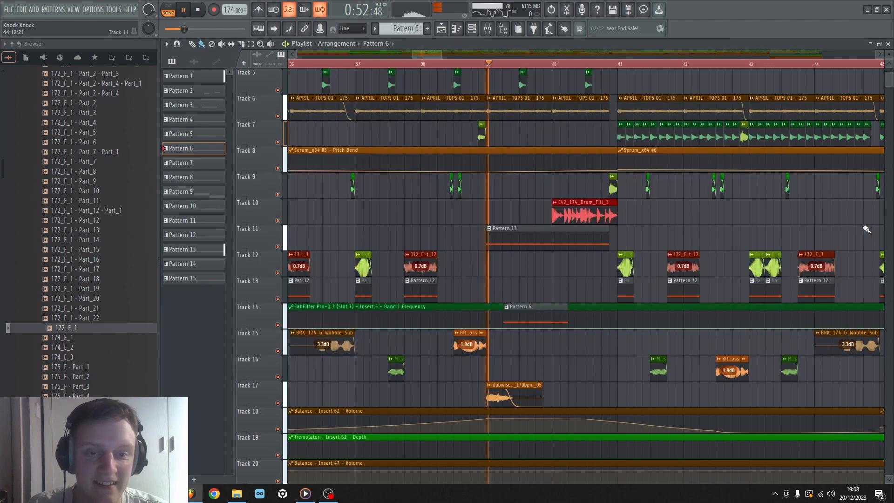
{"action": "scroll", "coordinate": [670, 229], "scroll_direction": "down", "scroll_amount": 3}
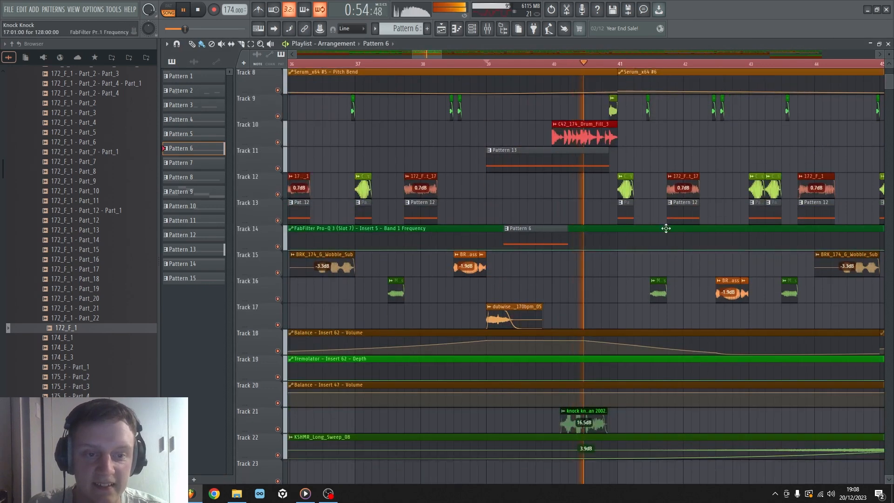
{"action": "key", "text": "space"}
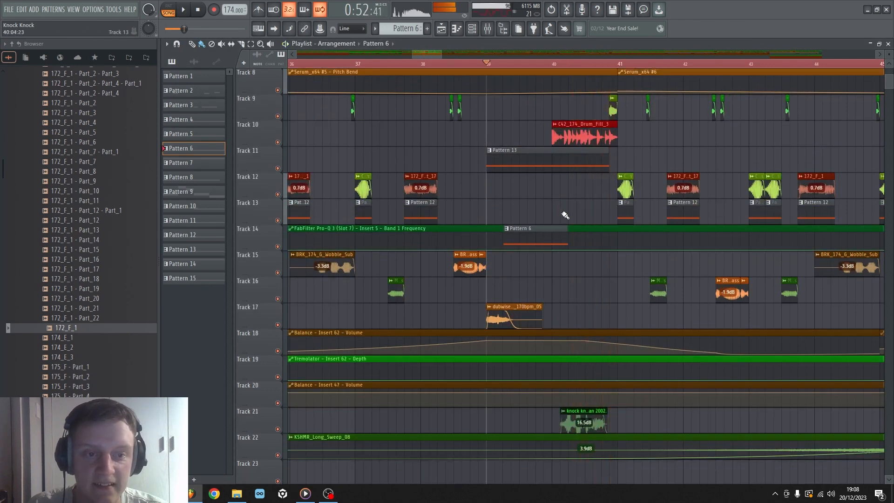
Solo Track 14 to hear Pattern 6 from bar 39, stop playback and restore all tracks.
{"action": "left_click", "coordinate": [278, 248], "text": "ctrl"}
{"action": "key", "text": "space"}
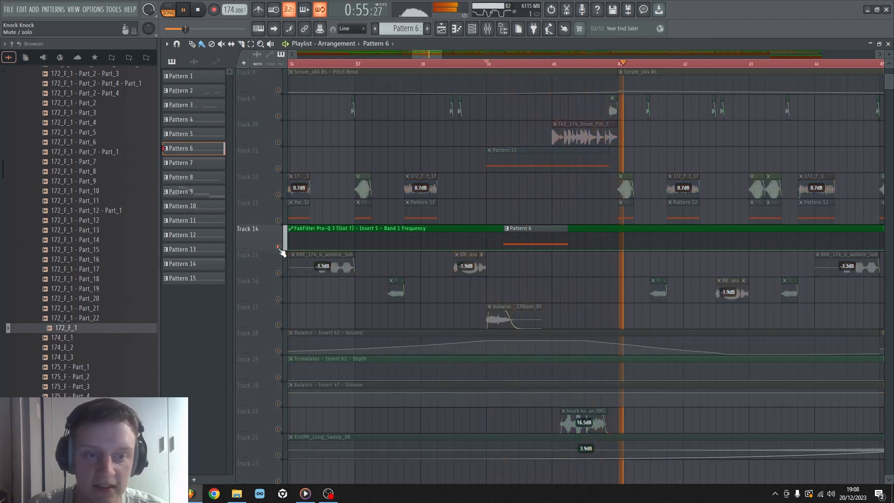
{"action": "key", "text": "space"}
{"action": "left_click", "coordinate": [278, 299], "text": "ctrl"}
{"action": "left_click", "coordinate": [278, 299], "text": "ctrl"}
View the mixer while starting playback from bar 39, close it to hear all tracks together, and stop.
{"action": "scroll", "coordinate": [471, 208], "scroll_direction": "up", "scroll_amount": 7}
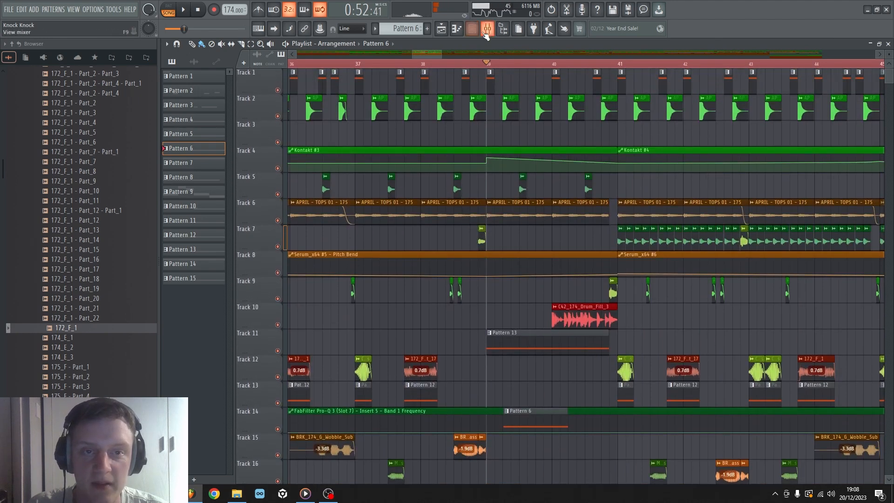
{"action": "left_click", "coordinate": [486, 32]}
{"action": "key", "text": "space"}
{"action": "right_click", "coordinate": [844, 191]}
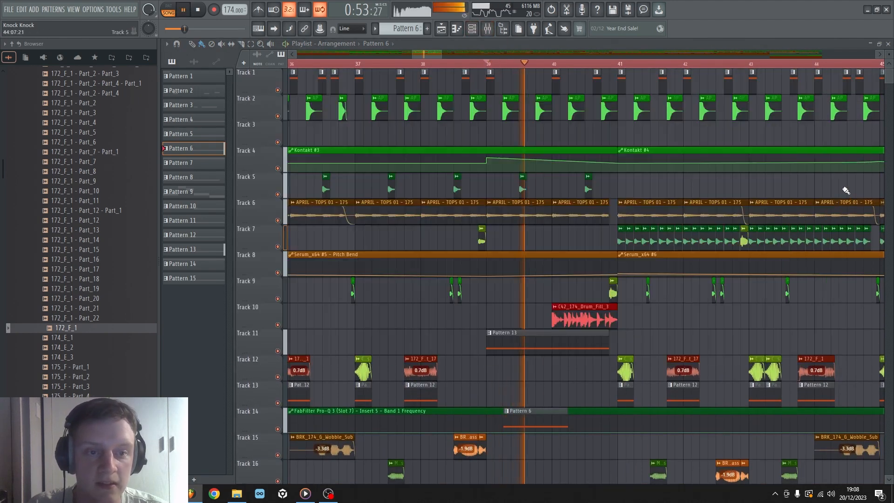
{"action": "scroll", "coordinate": [552, 186], "scroll_direction": "down", "scroll_amount": 3}
{"action": "key", "text": "space"}
Solo Track 17 and play the dubwise dub effects_170bpm_05 clip at bar 39.
{"action": "scroll", "coordinate": [534, 200], "scroll_direction": "down", "scroll_amount": 3}
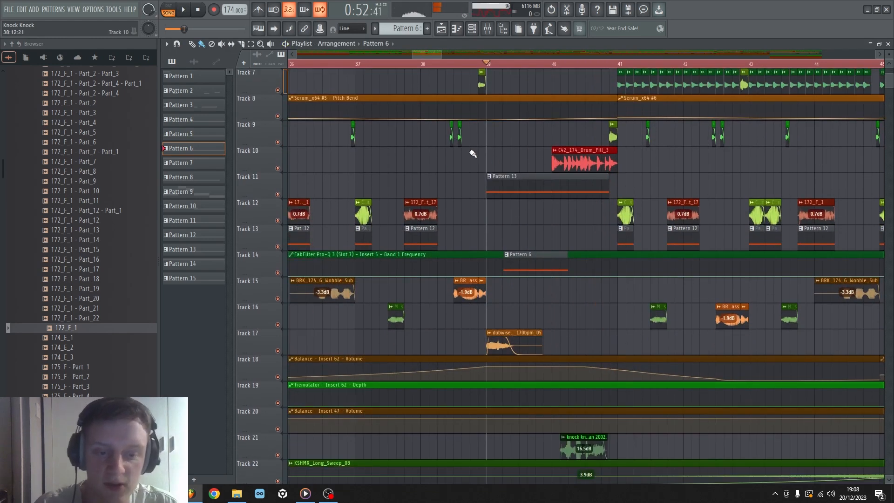
{"action": "scroll", "coordinate": [472, 153], "scroll_direction": "down", "scroll_amount": 7}
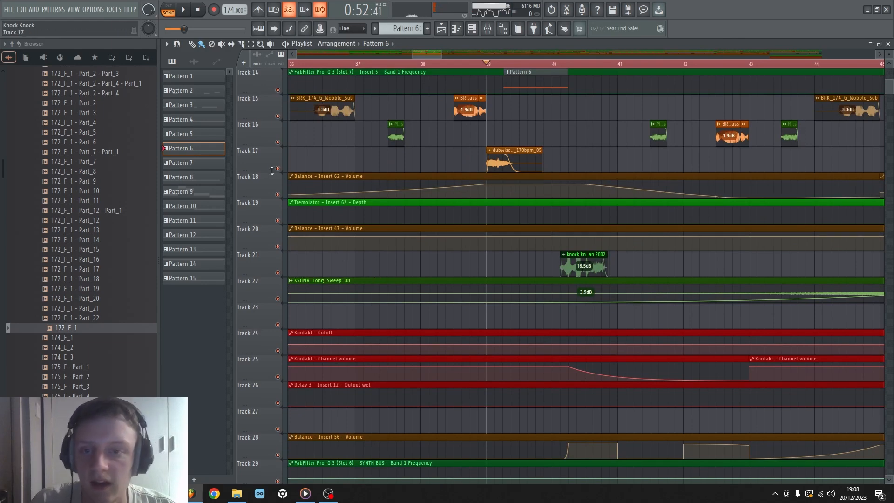
{"action": "right_click", "coordinate": [279, 168]}
{"action": "scroll", "coordinate": [389, 176], "scroll_direction": "up", "scroll_amount": 5}
{"action": "scroll", "coordinate": [502, 65], "scroll_direction": "up", "scroll_amount": 4}
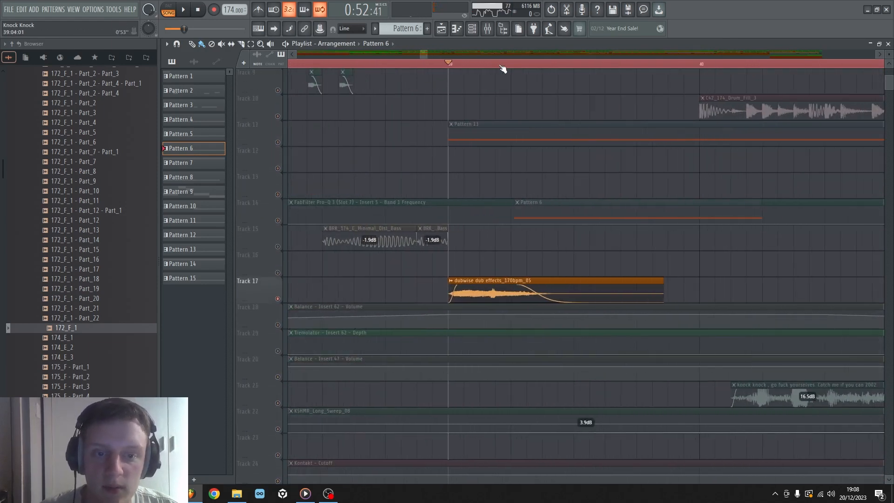
{"action": "key", "text": "space"}
{"action": "key", "text": "space"}
Look over the dubwise clip's sample settings, close them and view the effects chain on its mixer Insert 62.
{"action": "double_click", "coordinate": [497, 295]}
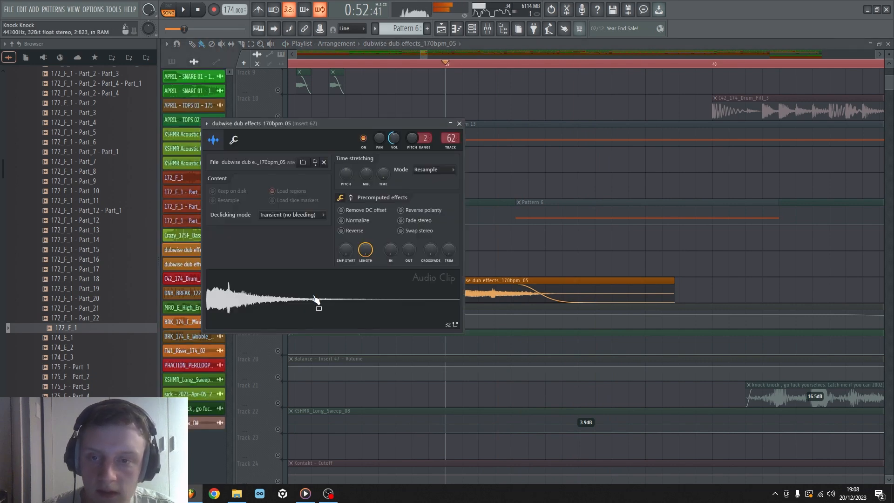
{"action": "left_click", "coordinate": [459, 124]}
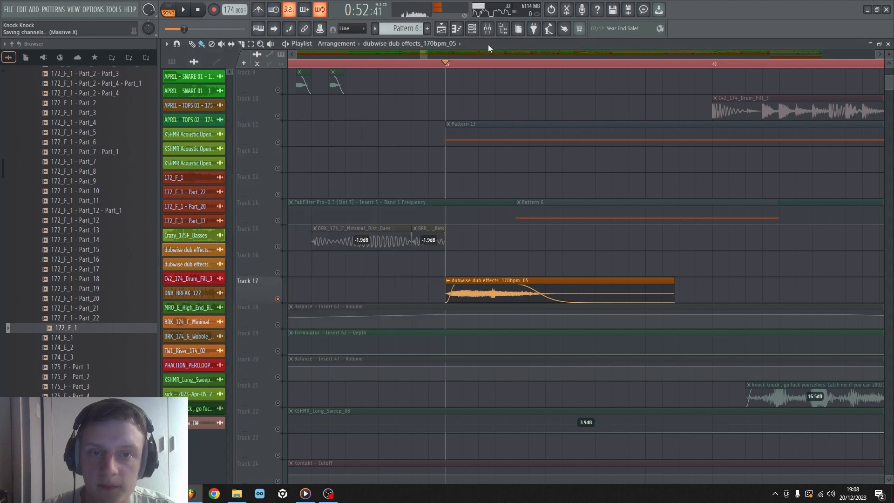
{"action": "left_click", "coordinate": [486, 29]}
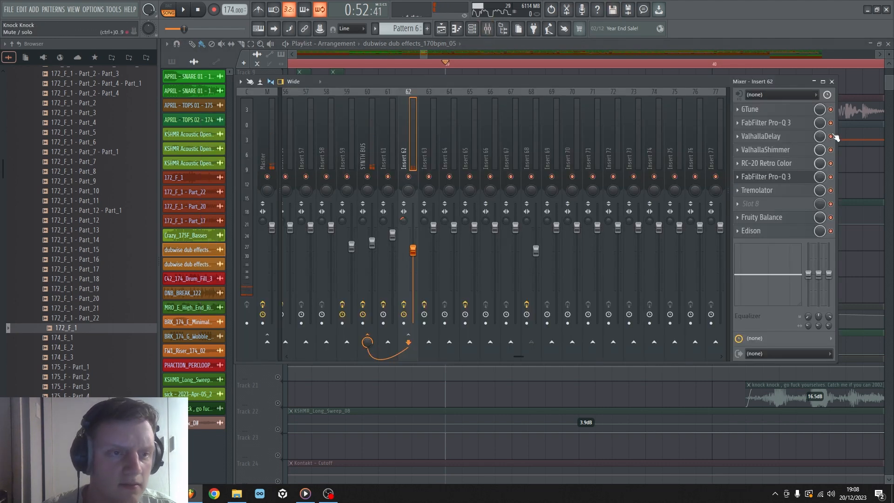
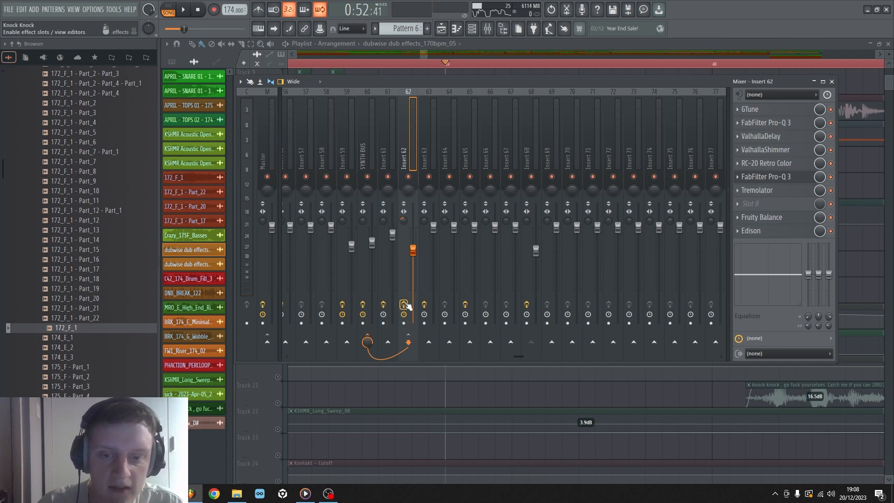
Bypass and re-enable Insert 62's effects while replaying the dubwise clip to compare the dry and processed sound.
{"action": "key", "text": "space"}
{"action": "key", "text": "space"}
{"action": "key", "text": "space"}
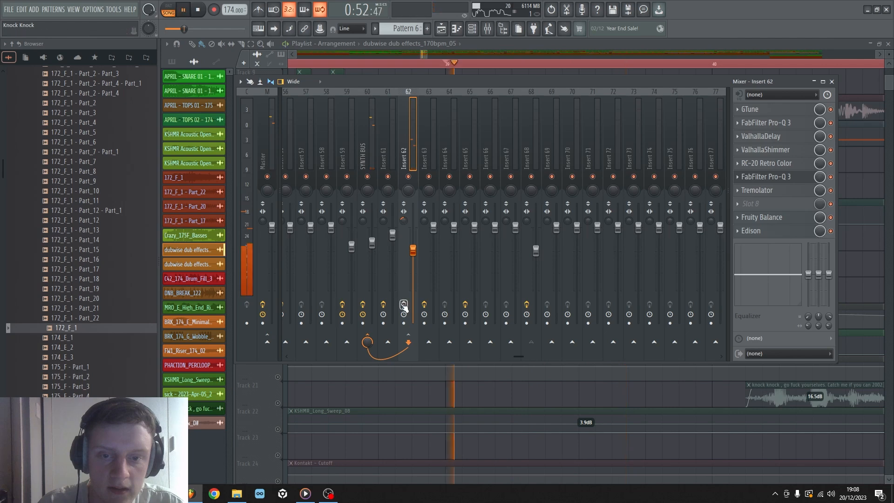
{"action": "key", "text": "space"}
{"action": "key", "text": "space"}
{"action": "key", "text": "space"}
{"action": "left_click", "coordinate": [403, 304]}
{"action": "key", "text": "space"}
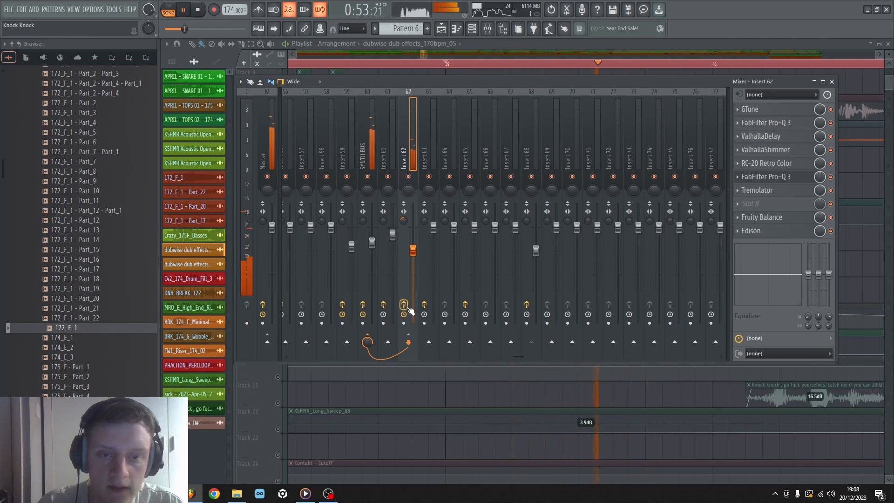
Stop the dubwise clip's playback and close the mixer to look over the arrangement in the playlist.
{"action": "key", "text": "space"}
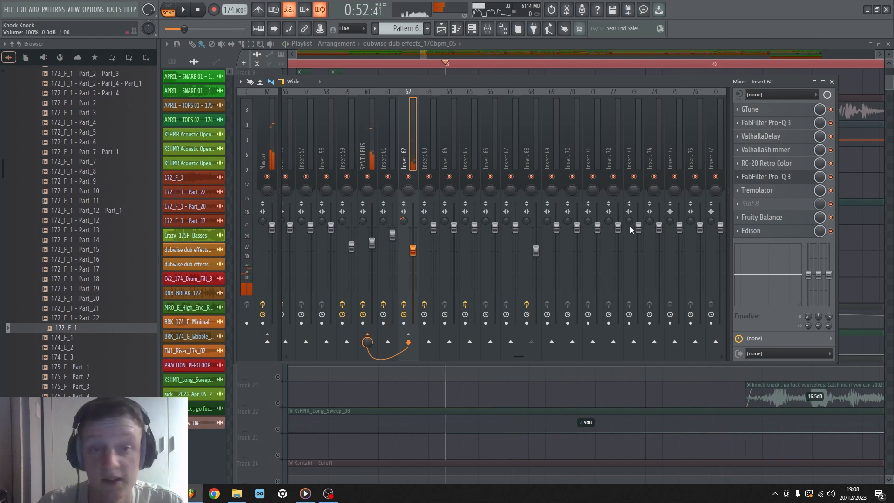
{"action": "key", "text": "F9"}
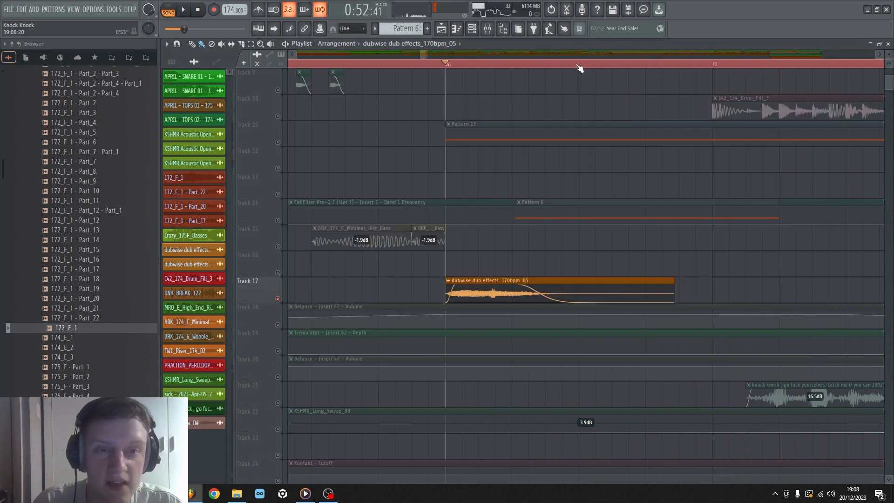
{"action": "scroll", "coordinate": [590, 67], "scroll_direction": "down", "scroll_amount": 5}
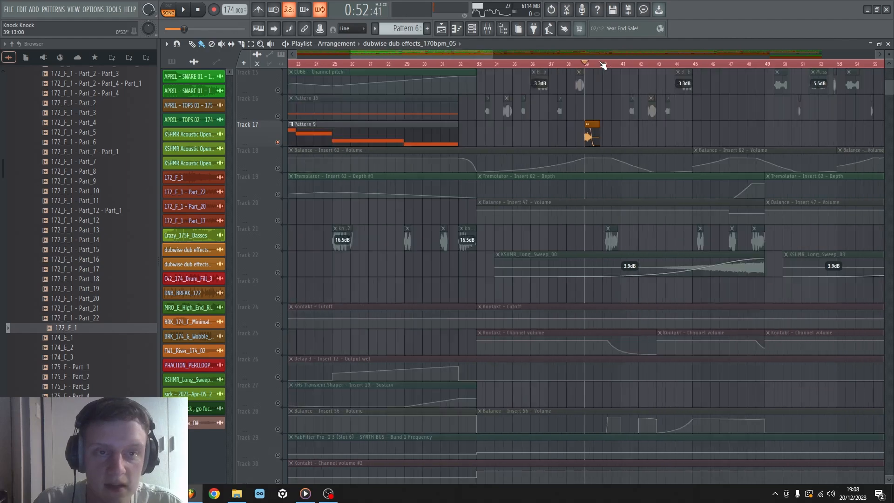
{"action": "scroll", "coordinate": [603, 65], "scroll_direction": "up", "scroll_amount": 5}
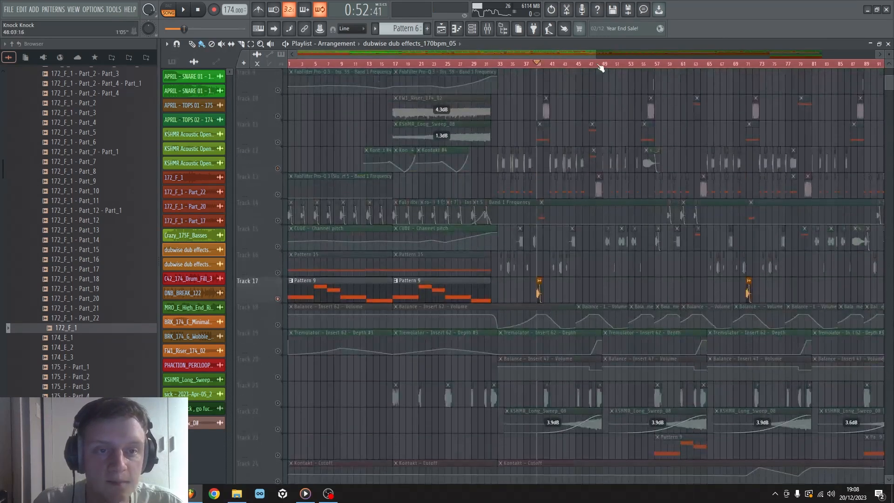
{"action": "scroll", "coordinate": [600, 68], "scroll_direction": "up", "scroll_amount": 2}
Turn off track soloing so all tracks are active, and place the playhead in the middle of bar 46.
{"action": "right_click", "coordinate": [280, 193]}
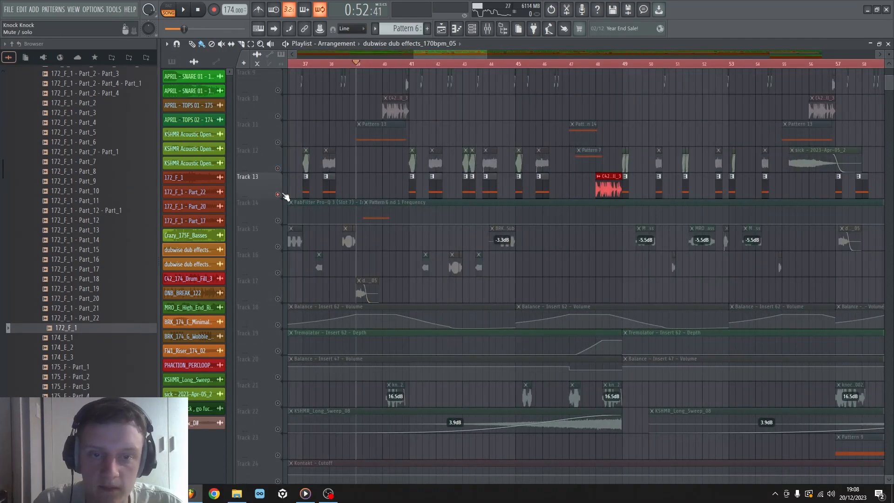
{"action": "right_click", "coordinate": [279, 193]}
{"action": "scroll", "coordinate": [352, 173], "scroll_direction": "up", "scroll_amount": 5}
{"action": "scroll", "coordinate": [352, 173], "scroll_direction": "down", "scroll_amount": 6}
{"action": "scroll", "coordinate": [353, 173], "scroll_direction": "up", "scroll_amount": 4}
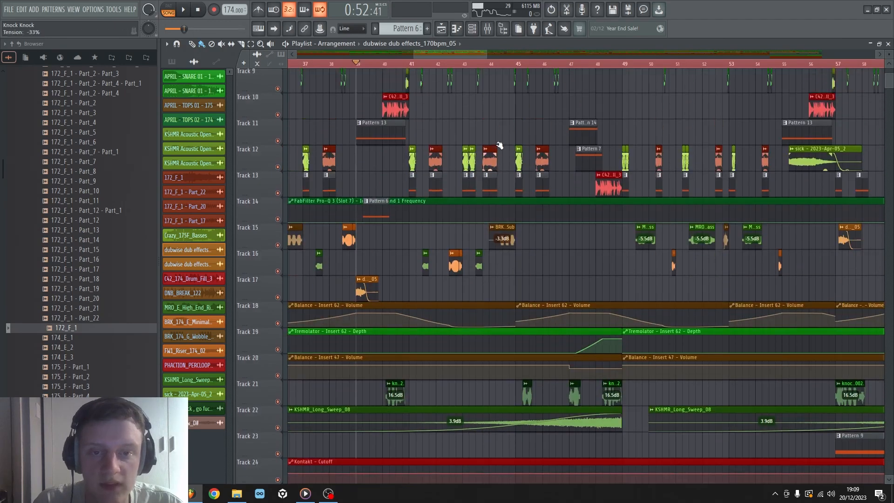
{"action": "left_click", "coordinate": [558, 67]}
{"action": "scroll", "coordinate": [558, 66], "scroll_direction": "up", "scroll_amount": 2}
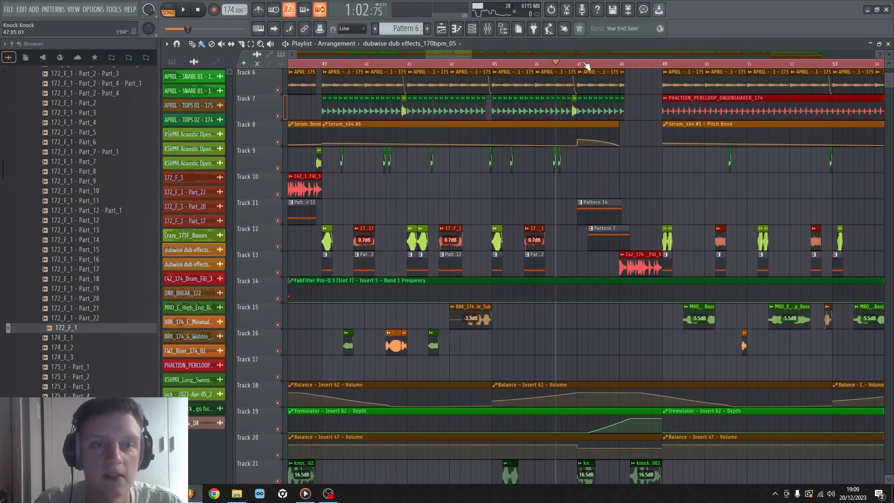
Look over the mixer inserts, close the mixer and play the full arrangement from bar 47.
{"action": "left_click", "coordinate": [577, 65]}
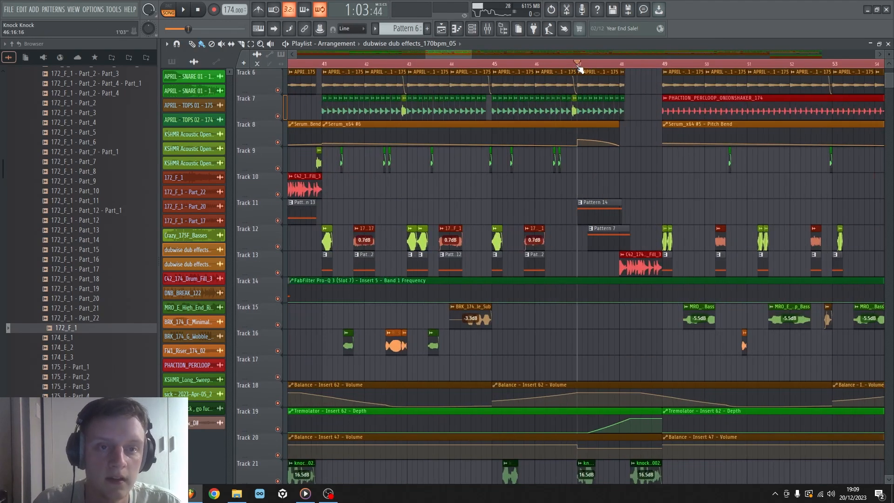
{"action": "left_click", "coordinate": [487, 29]}
{"action": "scroll", "coordinate": [439, 163], "scroll_direction": "up", "scroll_amount": 1}
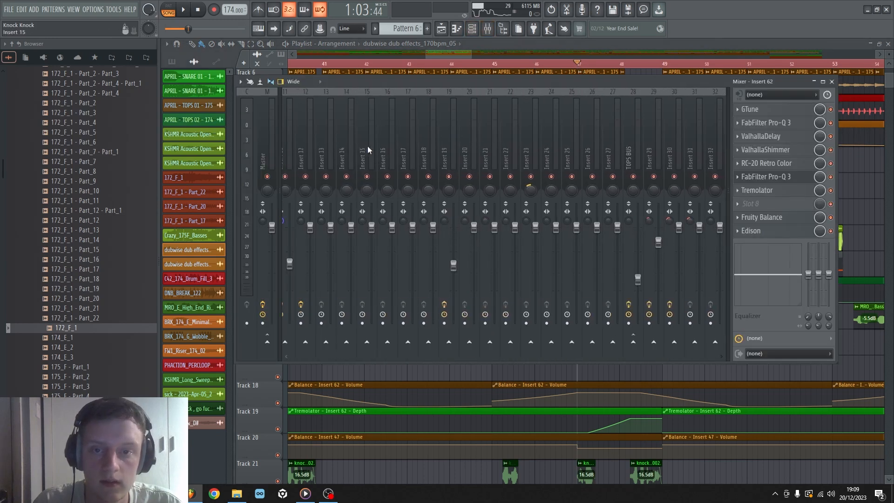
{"action": "scroll", "coordinate": [367, 146], "scroll_direction": "up", "scroll_amount": 5}
{"action": "key", "text": "F9"}
{"action": "key", "text": "space"}
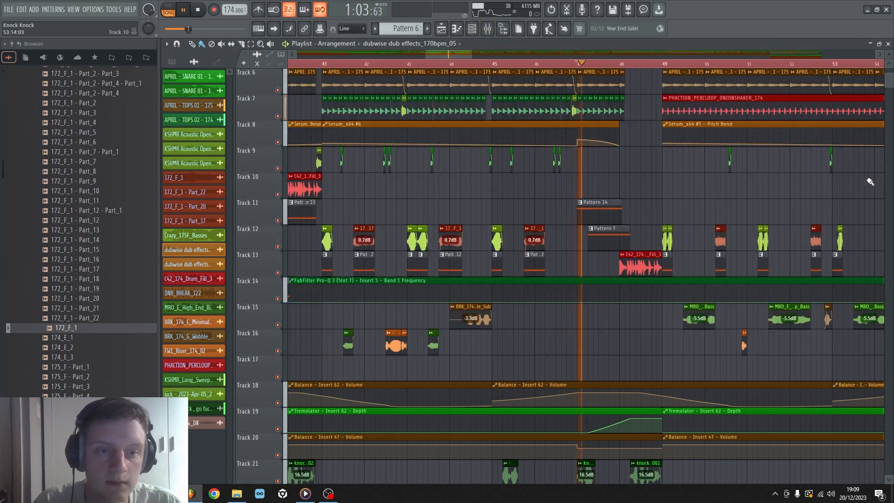
{"action": "scroll", "coordinate": [652, 166], "scroll_direction": "down", "scroll_amount": 3}
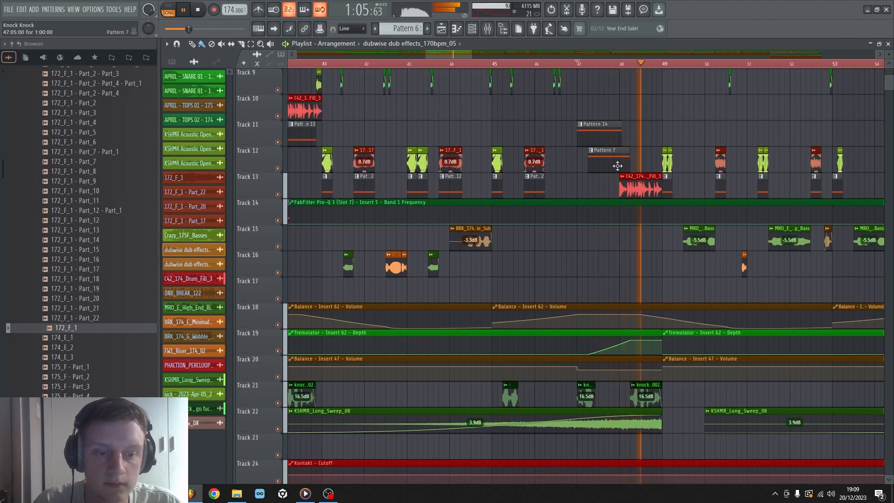
{"action": "scroll", "coordinate": [619, 139], "scroll_direction": "up", "scroll_amount": 4}
{"action": "key", "text": "space"}
Solo Track 11 with Pattern 14, unmute the Serum automation on Track 8 and play both from bar 47.
{"action": "scroll", "coordinate": [585, 67], "scroll_direction": "up", "scroll_amount": 3}
{"action": "scroll", "coordinate": [585, 66], "scroll_direction": "up", "scroll_amount": 2}
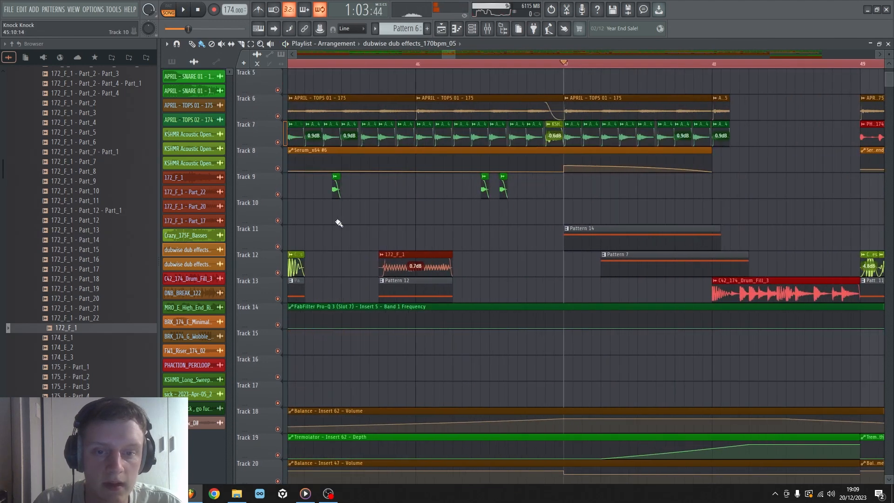
{"action": "right_click", "coordinate": [278, 246]}
{"action": "scroll", "coordinate": [300, 246], "scroll_direction": "down", "scroll_amount": 5}
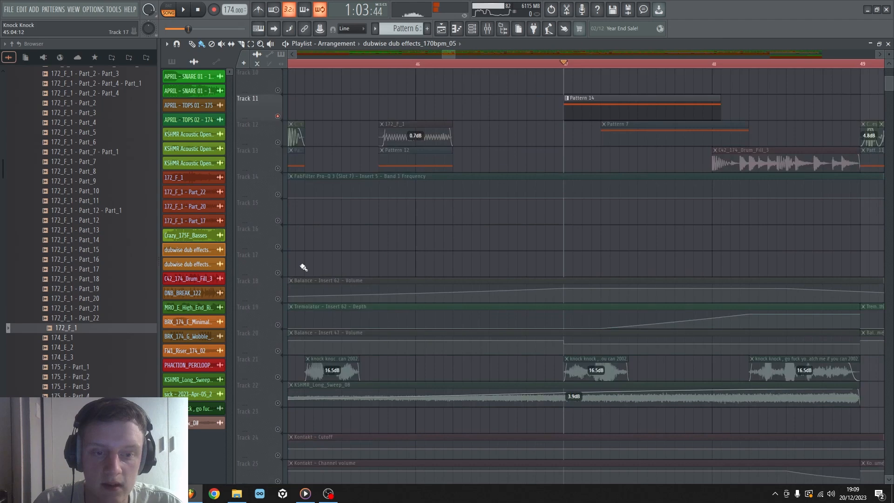
{"action": "scroll", "coordinate": [312, 201], "scroll_direction": "up", "scroll_amount": 4}
{"action": "left_click", "coordinate": [277, 143]}
{"action": "key", "text": "space"}
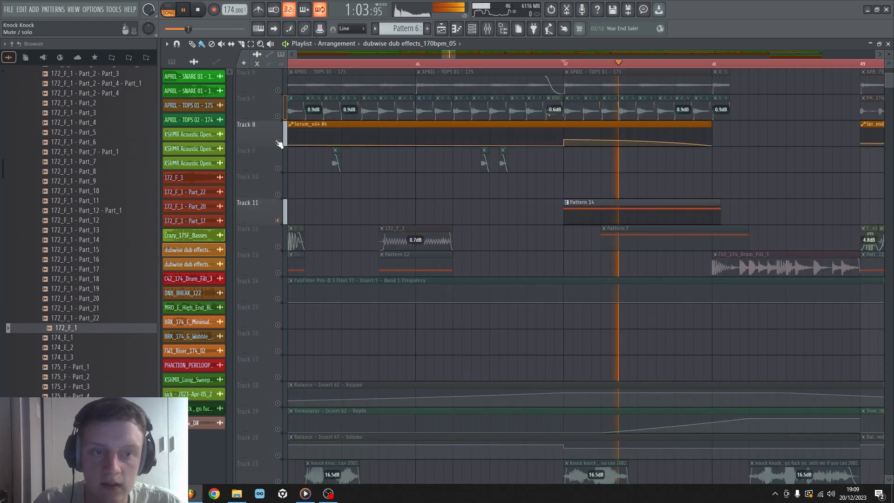
{"action": "key", "text": "space"}
Play Pattern 13 from bar 39 with only Tracks 8 and 11 audible.
{"action": "scroll", "coordinate": [379, 123], "scroll_direction": "down", "scroll_amount": 6}
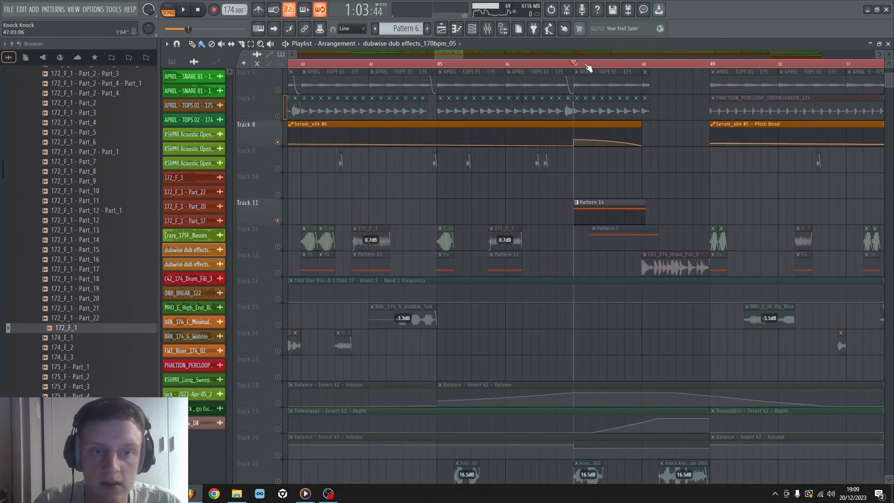
{"action": "left_click", "coordinate": [424, 64]}
{"action": "key", "text": "space"}
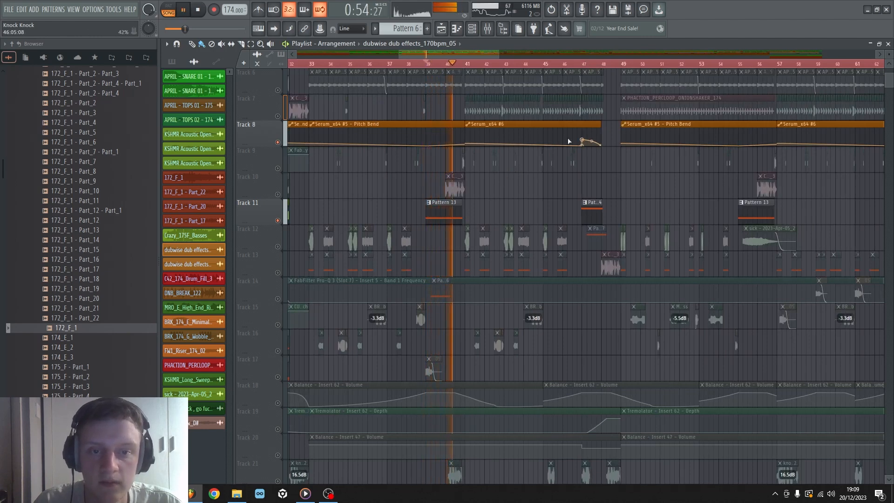
{"action": "key", "text": "space"}
Solo the KSHMR_Long_Sweep_08 riser on Track 22 and play it from bar 47.
{"action": "scroll", "coordinate": [585, 66], "scroll_direction": "up", "scroll_amount": 5}
{"action": "left_click", "coordinate": [585, 65]}
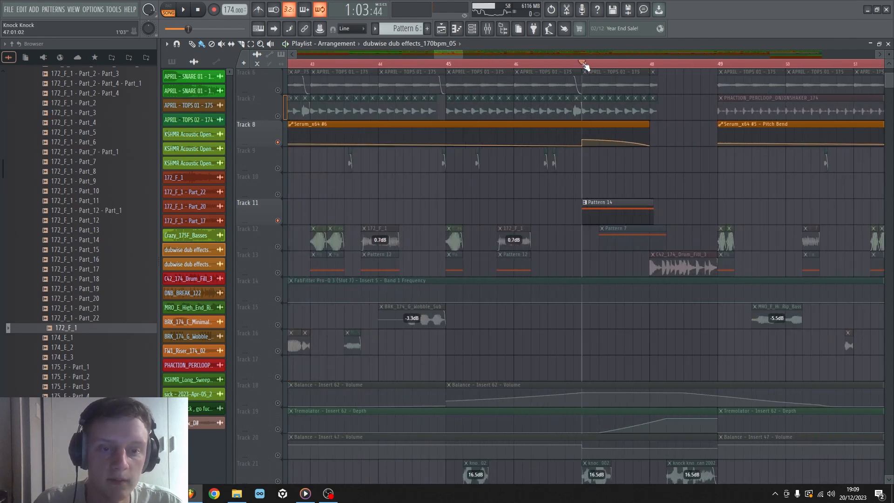
{"action": "scroll", "coordinate": [473, 195], "scroll_direction": "down", "scroll_amount": 7}
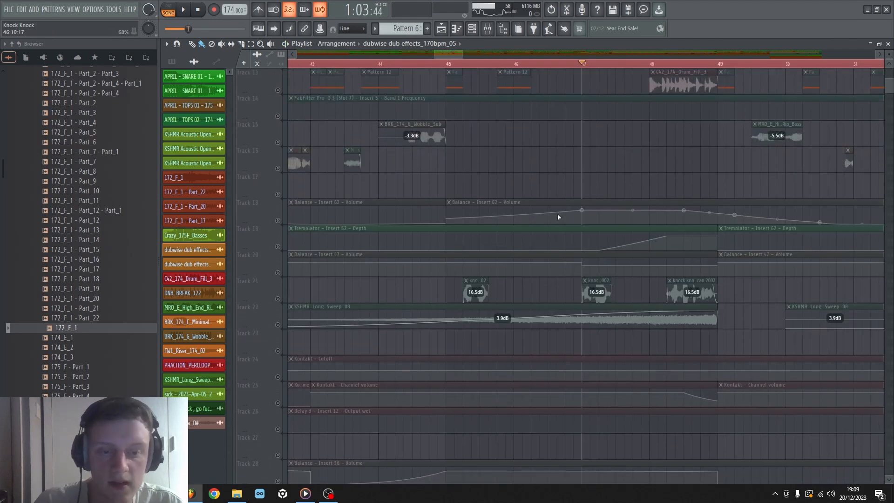
{"action": "left_click", "coordinate": [281, 325]}
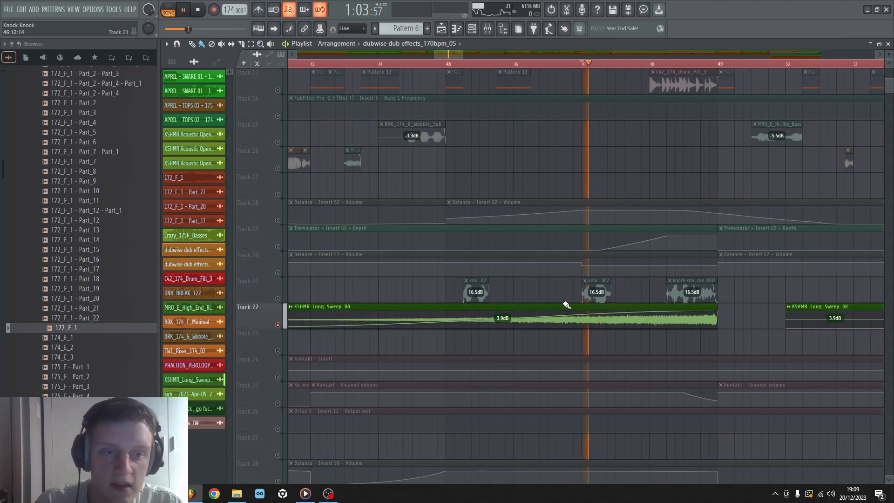
{"action": "scroll", "coordinate": [567, 239], "scroll_direction": "up", "scroll_amount": 5}
{"action": "scroll", "coordinate": [566, 237], "scroll_direction": "down", "scroll_amount": 4}
{"action": "key", "text": "space"}
Unsolo Track 22 so that all playlist tracks are active.
{"action": "scroll", "coordinate": [670, 163], "scroll_direction": "up", "scroll_amount": 5}
{"action": "scroll", "coordinate": [708, 65], "scroll_direction": "down", "scroll_amount": 3}
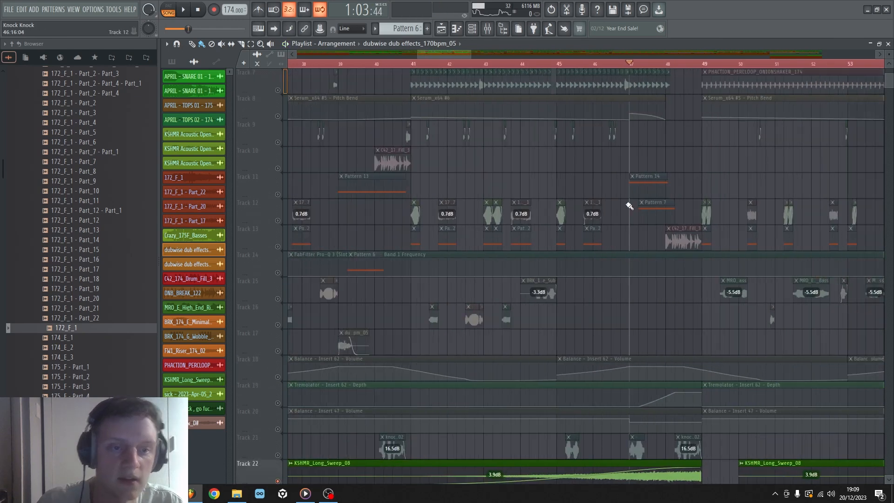
{"action": "scroll", "coordinate": [555, 175], "scroll_direction": "down", "scroll_amount": 1}
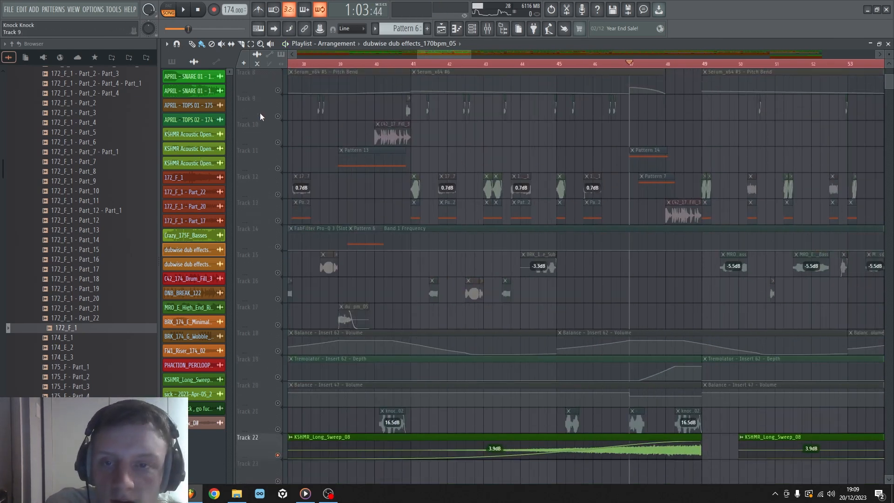
{"action": "scroll", "coordinate": [635, 273], "scroll_direction": "down", "scroll_amount": 5}
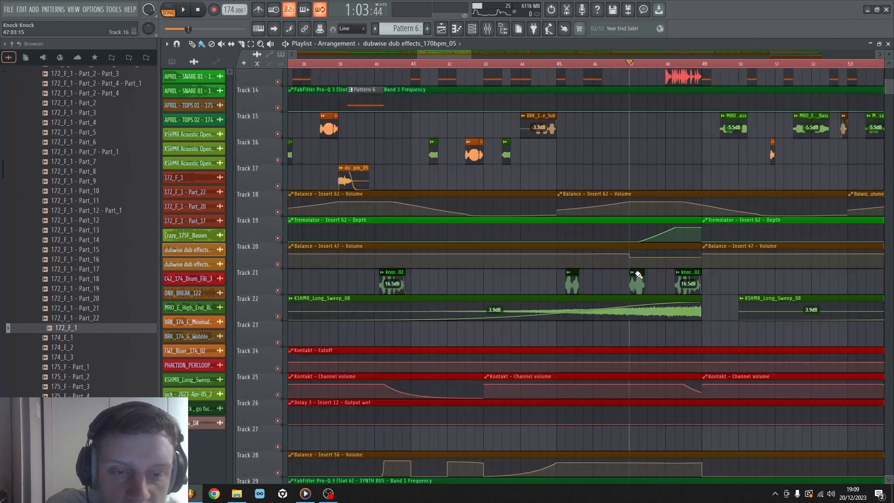
Set the playhead at bar 49 and examine the bass, drum fill and automation clips in the section that follows.
{"action": "scroll", "coordinate": [701, 55], "scroll_direction": "right", "scroll_amount": 4}
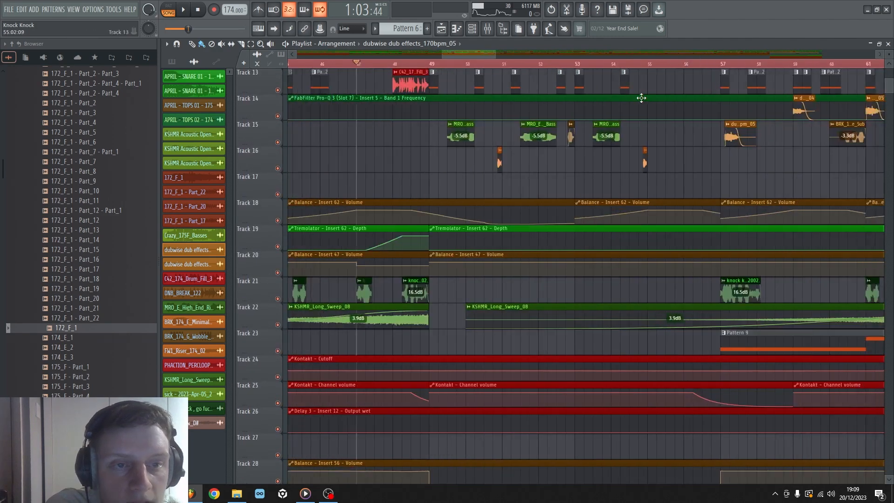
{"action": "scroll", "coordinate": [616, 155], "scroll_direction": "up", "scroll_amount": 5}
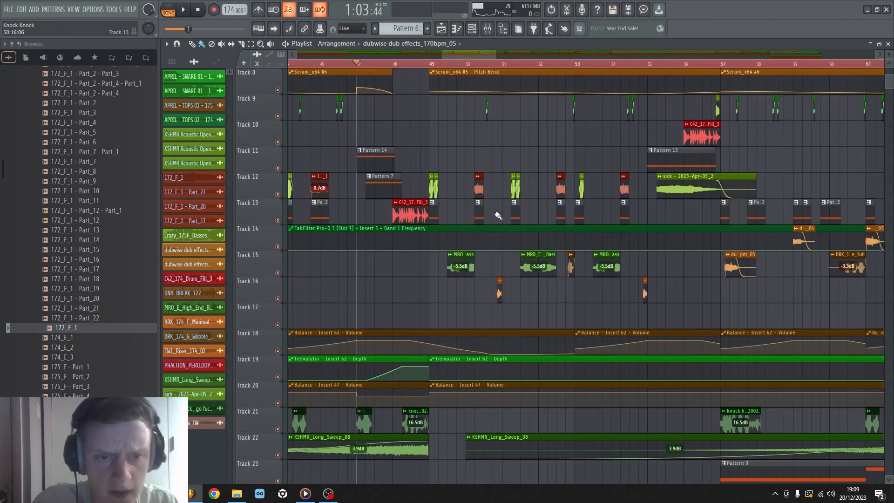
{"action": "scroll", "coordinate": [431, 64], "scroll_direction": "up", "scroll_amount": 5}
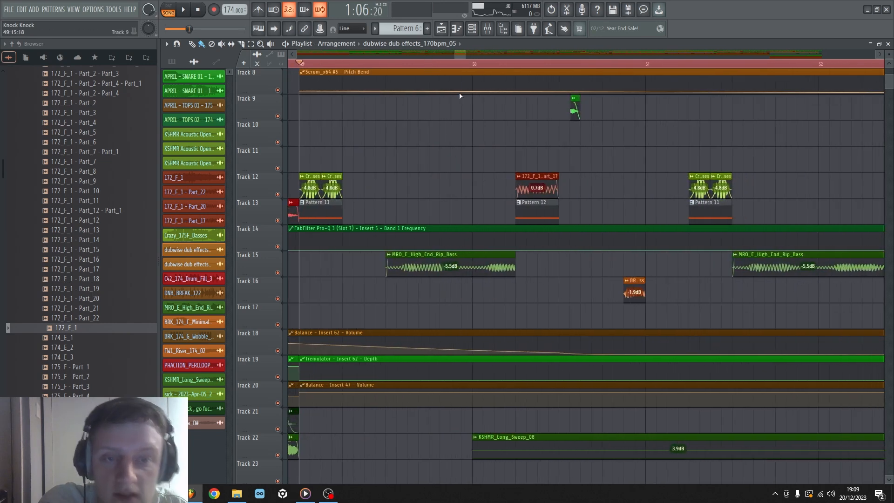
{"action": "scroll", "coordinate": [489, 66], "scroll_direction": "down", "scroll_amount": 2}
{"action": "scroll", "coordinate": [502, 70], "scroll_direction": "down", "scroll_amount": 1}
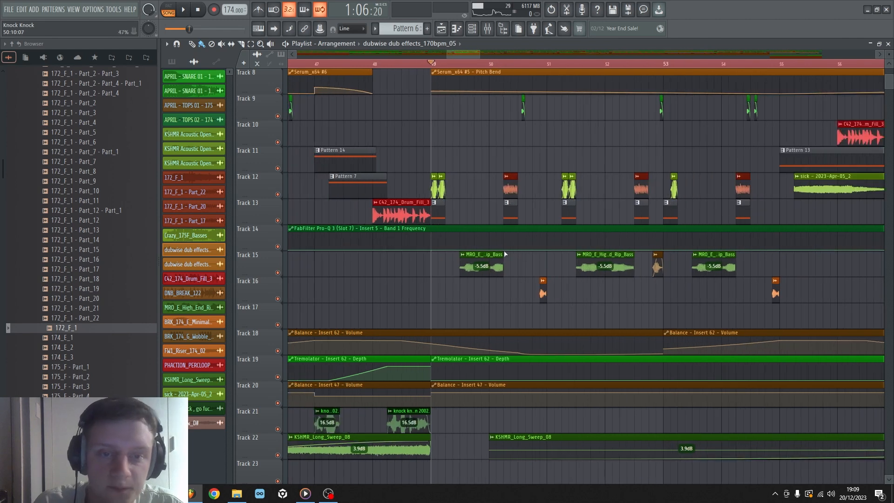
{"action": "scroll", "coordinate": [535, 159], "scroll_direction": "up", "scroll_amount": 5}
{"action": "scroll", "coordinate": [550, 54], "scroll_direction": "down", "scroll_amount": 4}
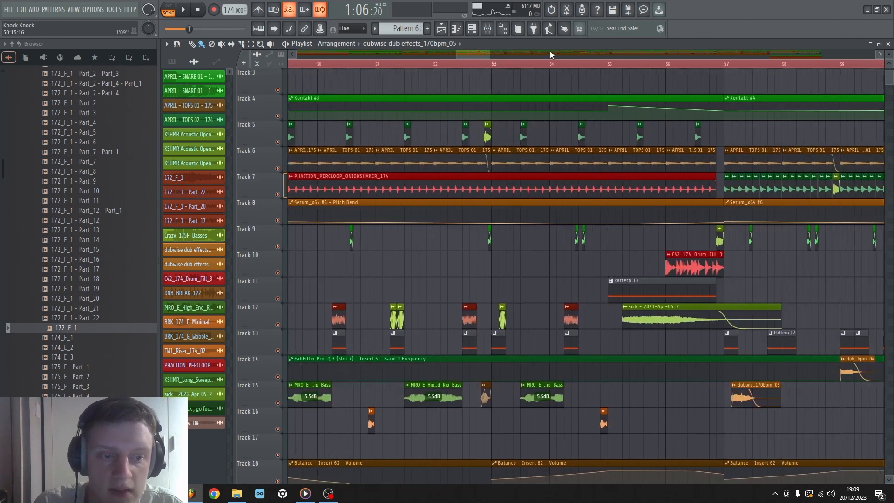
{"action": "scroll", "coordinate": [556, 79], "scroll_direction": "down", "scroll_amount": 3}
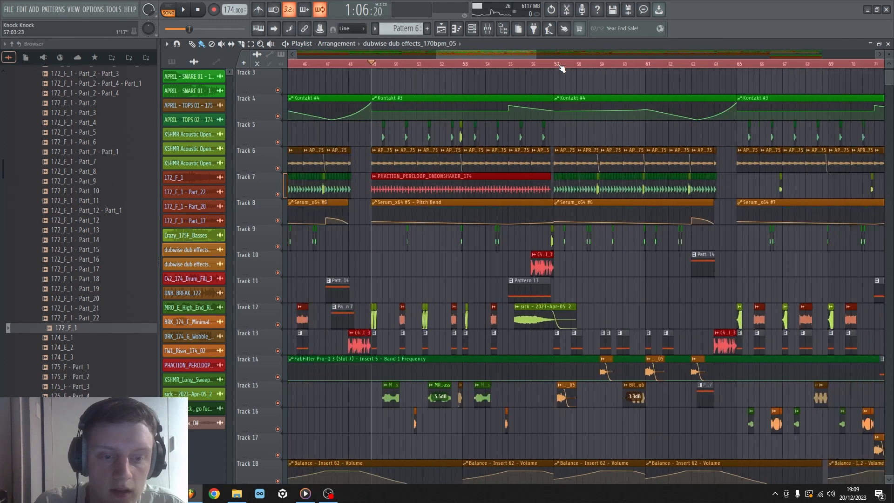
Close the mixer and play the full arrangement from bar 57.
{"action": "left_click", "coordinate": [488, 29]}
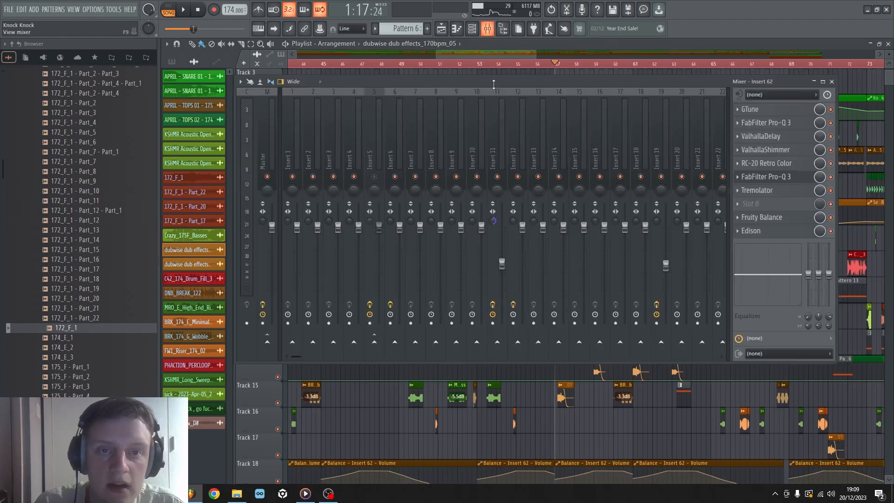
{"action": "left_click", "coordinate": [831, 81]}
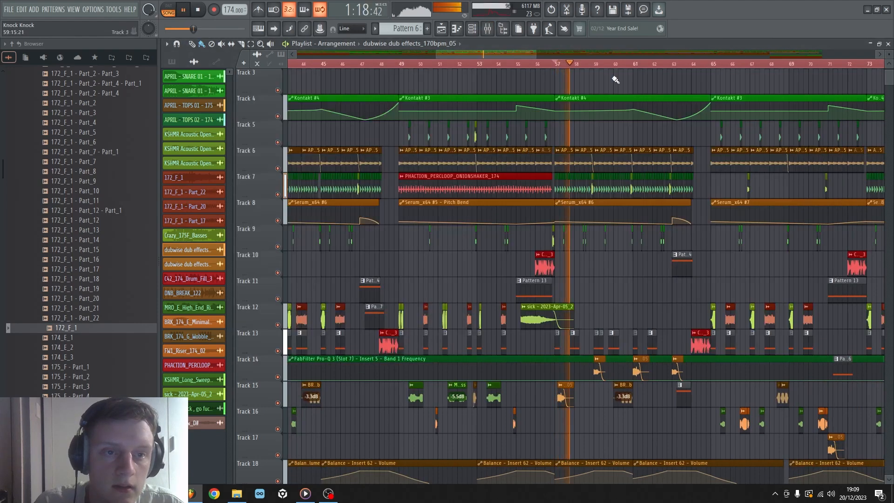
{"action": "scroll", "coordinate": [600, 74], "scroll_direction": "down", "scroll_amount": 4}
{"action": "scroll", "coordinate": [585, 61], "scroll_direction": "up", "scroll_amount": 3}
{"action": "key", "text": "space"}
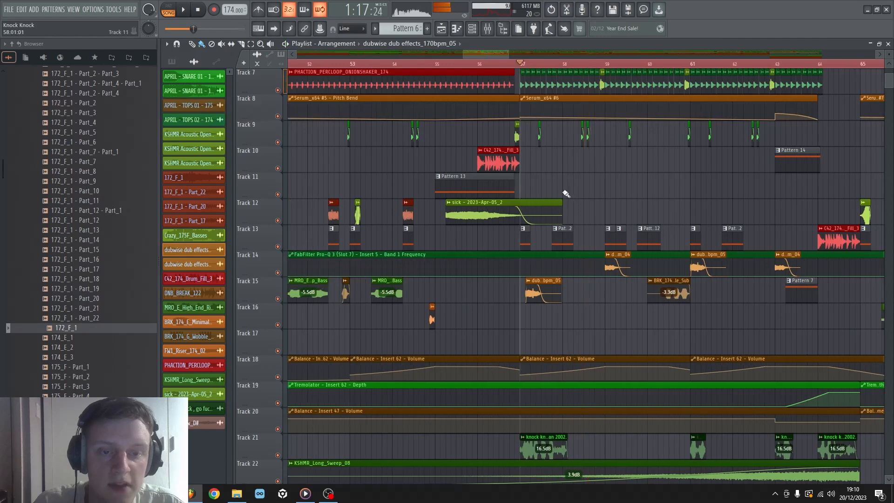
Check the clips between bars 57 and 65, and play the full arrangement from bar 65.
{"action": "scroll", "coordinate": [554, 162], "scroll_direction": "down", "scroll_amount": 4}
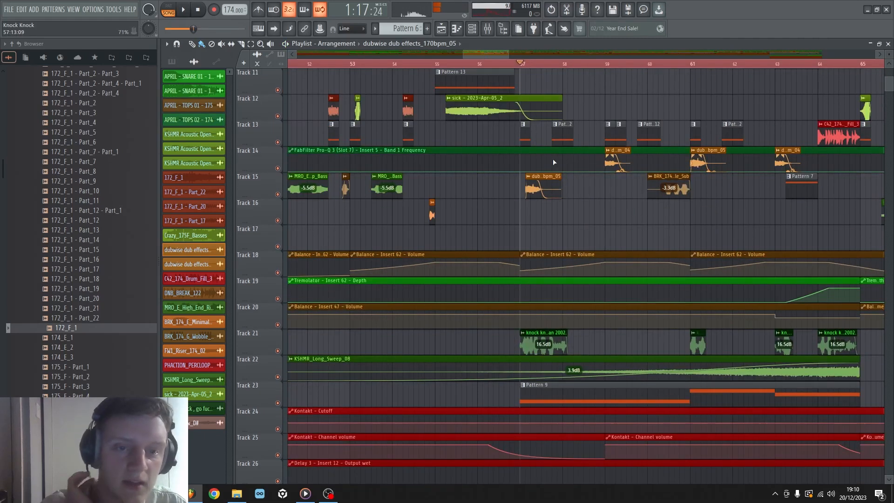
{"action": "scroll", "coordinate": [554, 162], "scroll_direction": "up", "scroll_amount": 2}
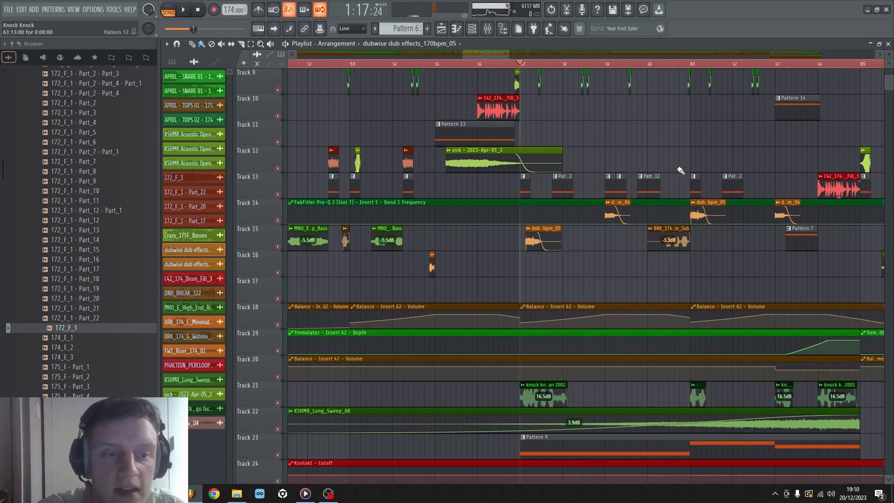
{"action": "scroll", "coordinate": [600, 54], "scroll_direction": "right", "scroll_amount": 5}
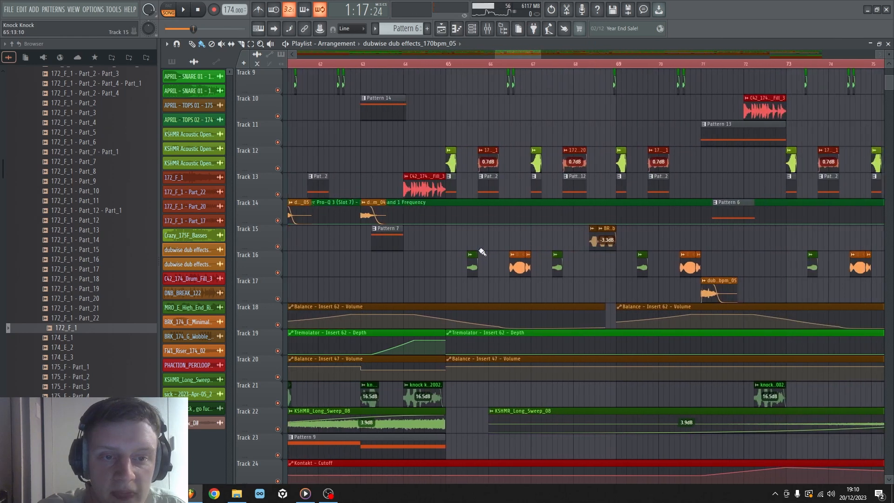
{"action": "scroll", "coordinate": [456, 68], "scroll_direction": "up", "scroll_amount": 5}
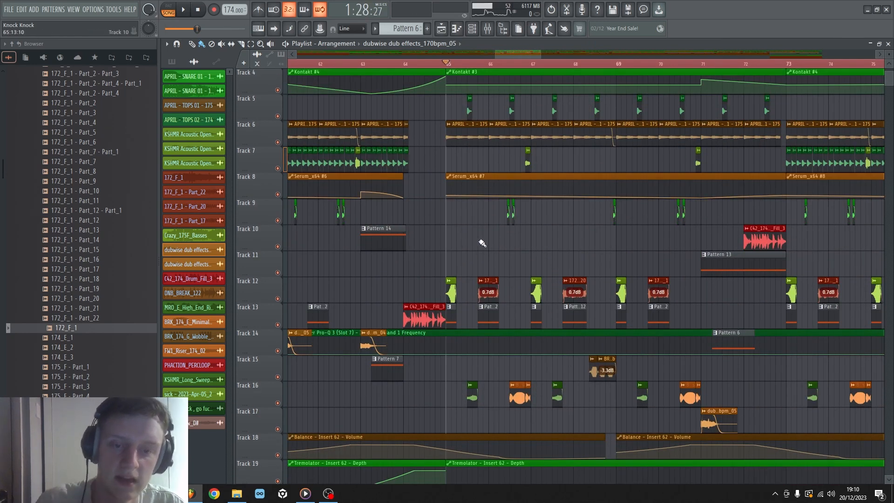
{"action": "key", "text": "space"}
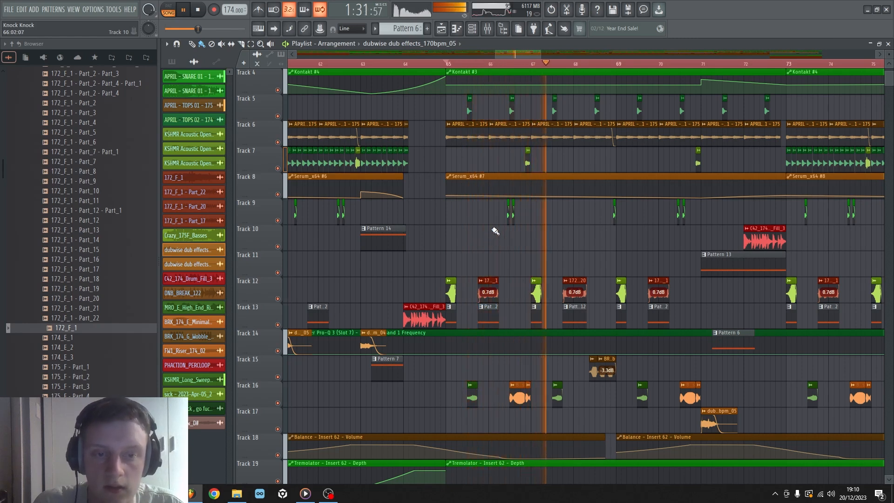
{"action": "key", "text": "space"}
Replay the opening Crazy_175F_Basses hit on Track 12 at bar 65 twice.
{"action": "scroll", "coordinate": [460, 116], "scroll_direction": "down", "scroll_amount": 4}
{"action": "scroll", "coordinate": [462, 68], "scroll_direction": "up", "scroll_amount": 4}
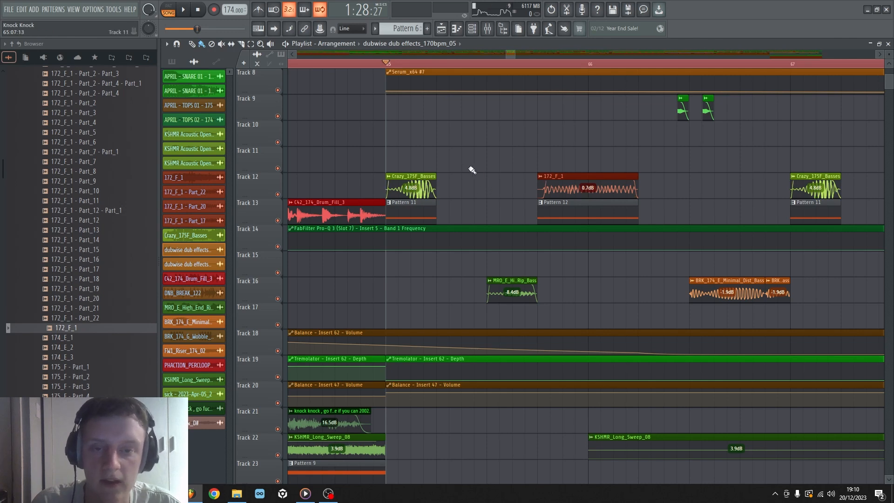
{"action": "key", "text": "space"}
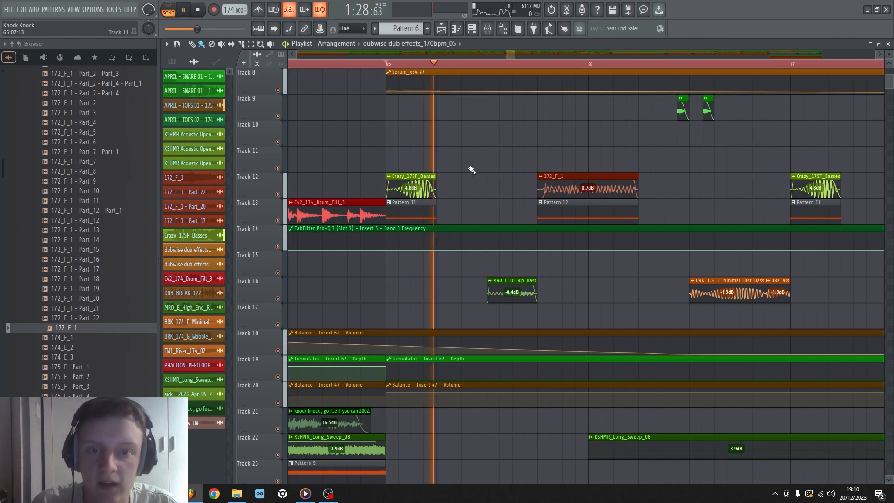
{"action": "key", "text": "space"}
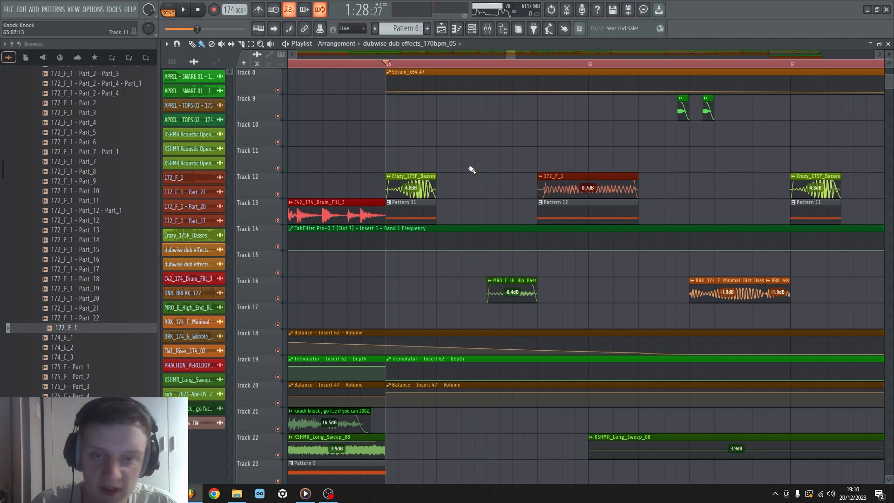
{"action": "key", "text": "space"}
{"action": "key", "text": "space"}
Examine the overall arrangement and the clips on Tracks 7 to 22 between bars 65 and 85.
{"action": "scroll", "coordinate": [554, 70], "scroll_direction": "down", "scroll_amount": 4}
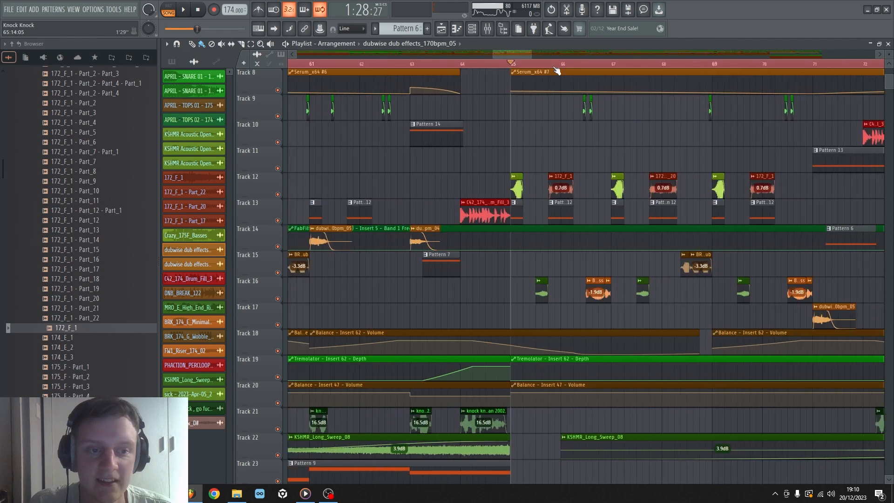
{"action": "scroll", "coordinate": [556, 70], "scroll_direction": "down", "scroll_amount": 6}
{"action": "scroll", "coordinate": [626, 94], "scroll_direction": "down", "scroll_amount": 3}
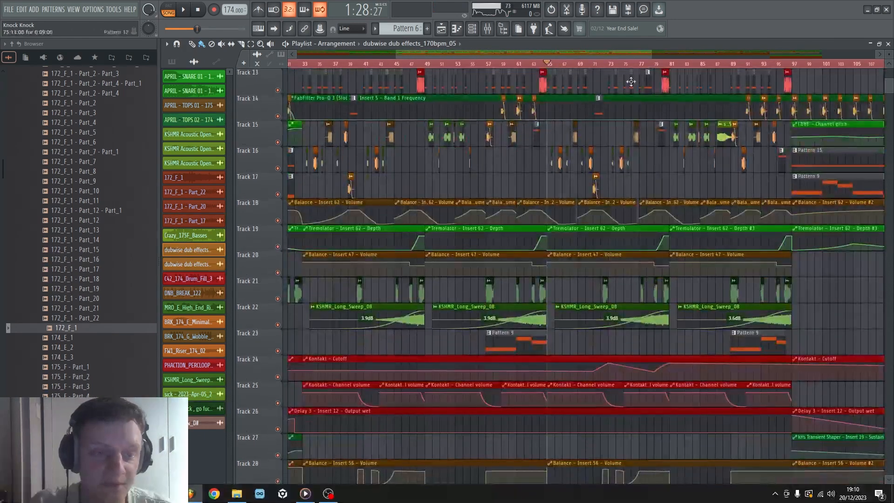
{"action": "scroll", "coordinate": [641, 71], "scroll_direction": "up", "scroll_amount": 4}
{"action": "scroll", "coordinate": [647, 142], "scroll_direction": "up", "scroll_amount": 4}
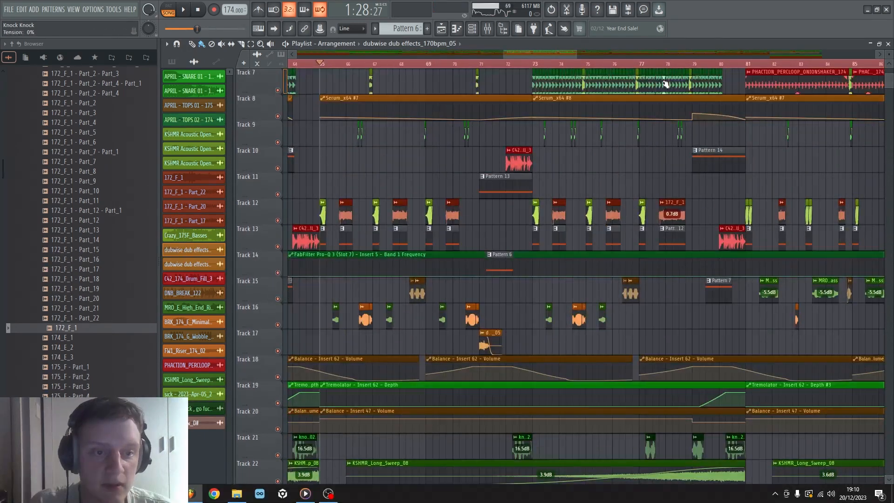
Play the full arrangement briefly from the 172_F_1 clip on Track 12 between bars 77 and 79.
{"action": "scroll", "coordinate": [664, 68], "scroll_direction": "up", "scroll_amount": 3}
{"action": "key", "text": "space"}
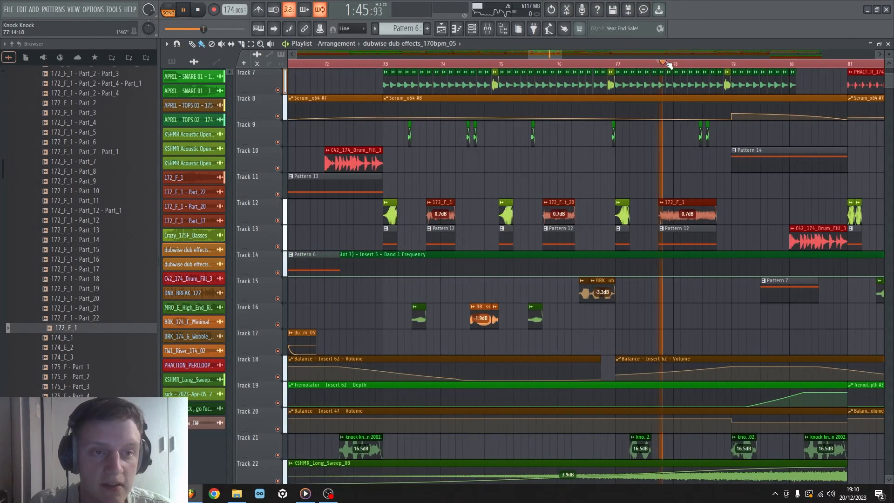
{"action": "key", "text": "space"}
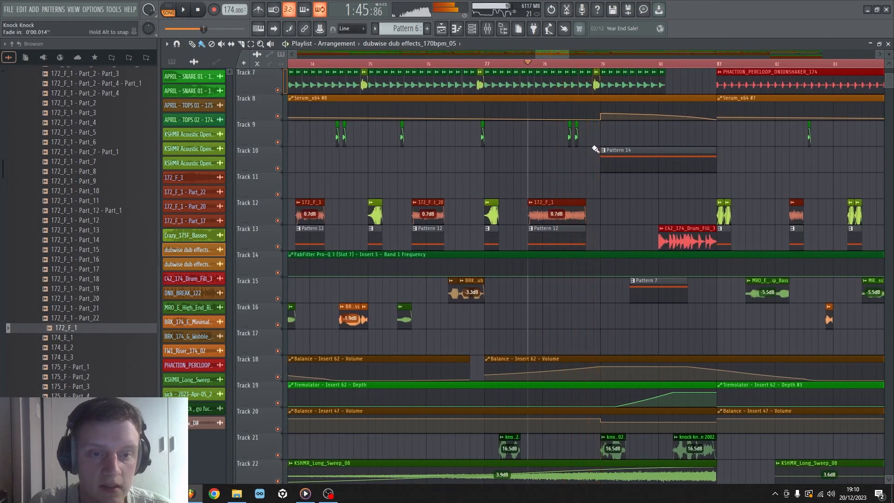
Solo Track 12, add Track 13 to the soloed tracks, and play from the 172_F_1 clip after bar 77.
{"action": "right_click", "coordinate": [277, 220]}
{"action": "key", "text": "space"}
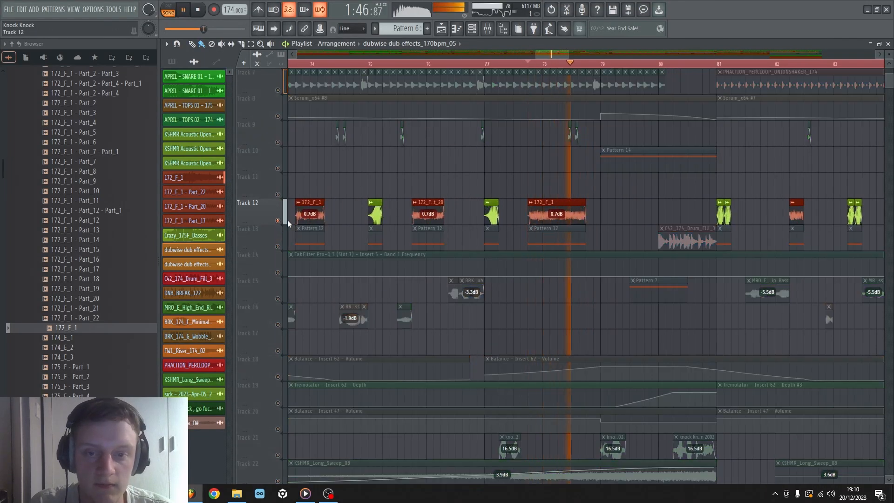
{"action": "left_click", "coordinate": [277, 246]}
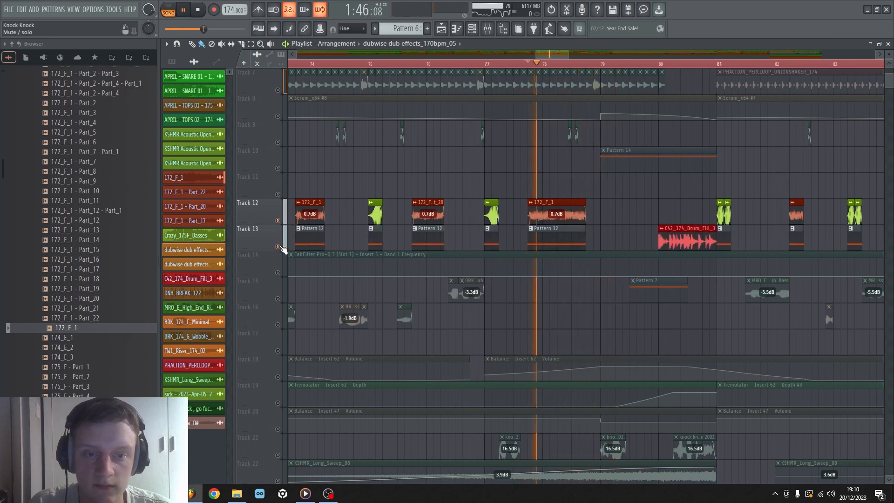
{"action": "key", "text": "space"}
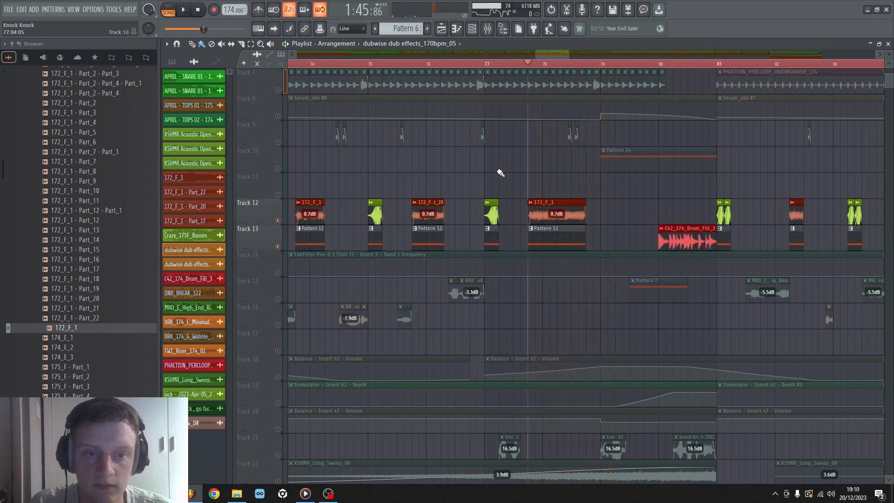
Find the section starting at bar 129, place the playhead there, and turn off the solo so all tracks are active.
{"action": "scroll", "coordinate": [531, 143], "scroll_direction": "down", "scroll_amount": 1}
{"action": "scroll", "coordinate": [532, 143], "scroll_direction": "down", "scroll_amount": 5}
{"action": "scroll", "coordinate": [570, 70], "scroll_direction": "down", "scroll_amount": 6}
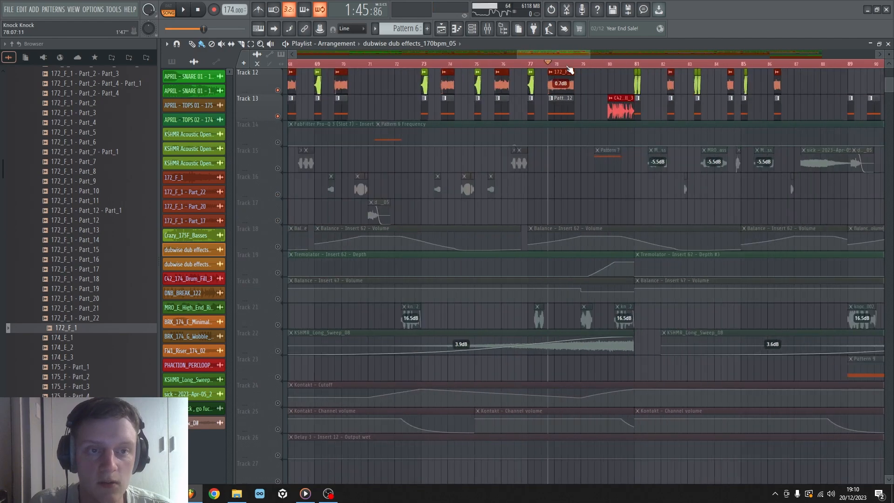
{"action": "scroll", "coordinate": [624, 69], "scroll_direction": "down", "scroll_amount": 5}
{"action": "scroll", "coordinate": [644, 116], "scroll_direction": "up", "scroll_amount": 10}
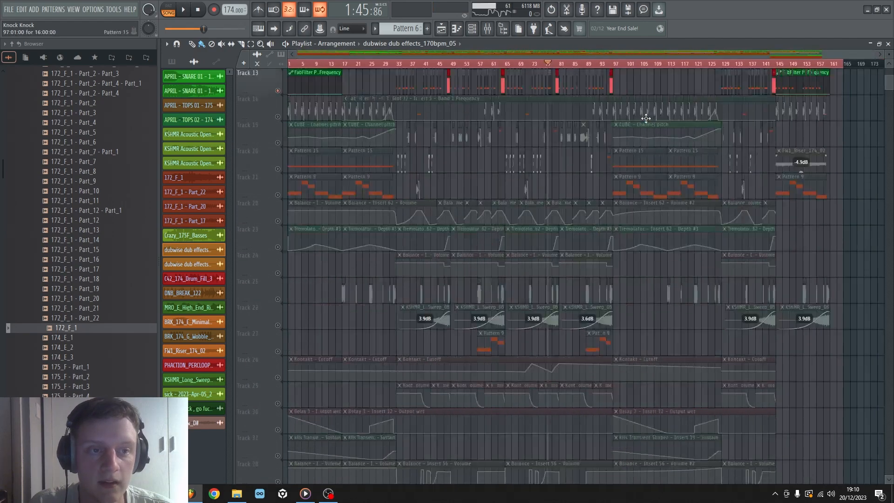
{"action": "scroll", "coordinate": [619, 65], "scroll_direction": "up", "scroll_amount": 6}
{"action": "left_click_drag", "start_coordinate": [607, 53], "coordinate": [734, 64]}
{"action": "scroll", "coordinate": [458, 58], "scroll_direction": "down", "scroll_amount": 3}
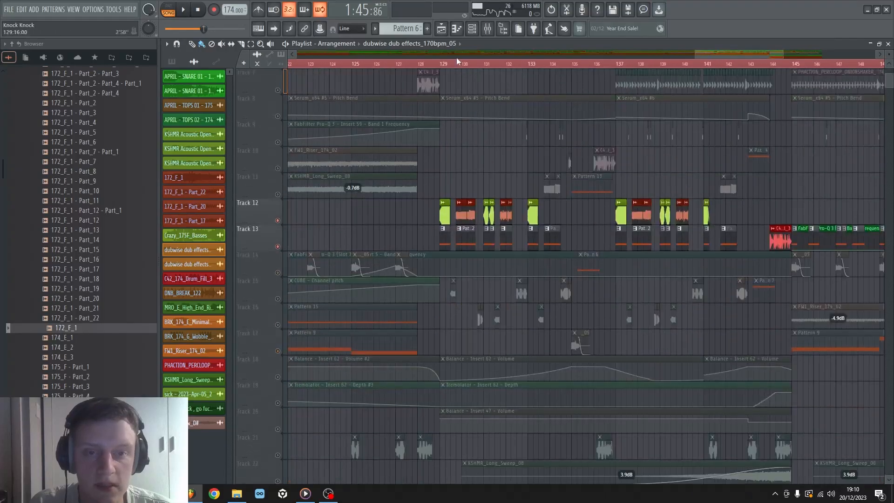
{"action": "scroll", "coordinate": [440, 65], "scroll_direction": "up", "scroll_amount": 5}
{"action": "scroll", "coordinate": [501, 105], "scroll_direction": "up", "scroll_amount": 3}
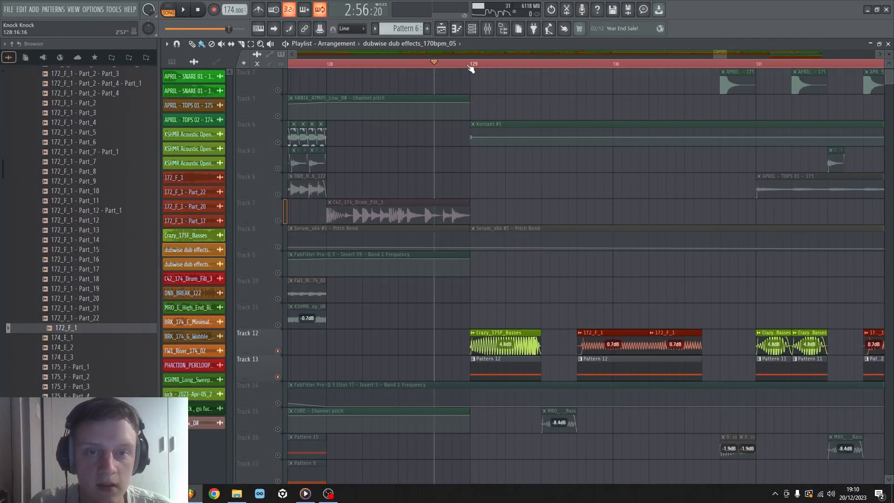
{"action": "right_click", "coordinate": [279, 223]}
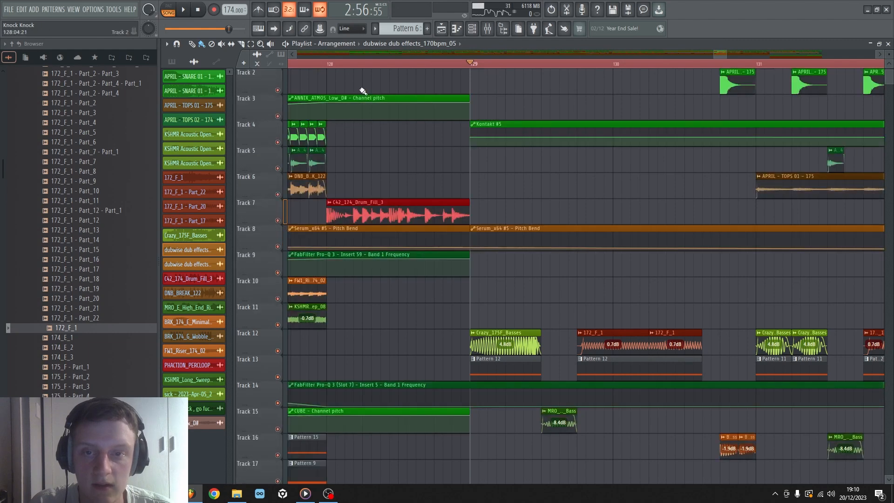
Play the full arrangement from bar 129 past bar 135, following the clips on Tracks 1 to 19.
{"action": "scroll", "coordinate": [572, 210], "scroll_direction": "up", "scroll_amount": 1}
{"action": "key", "text": "space"}
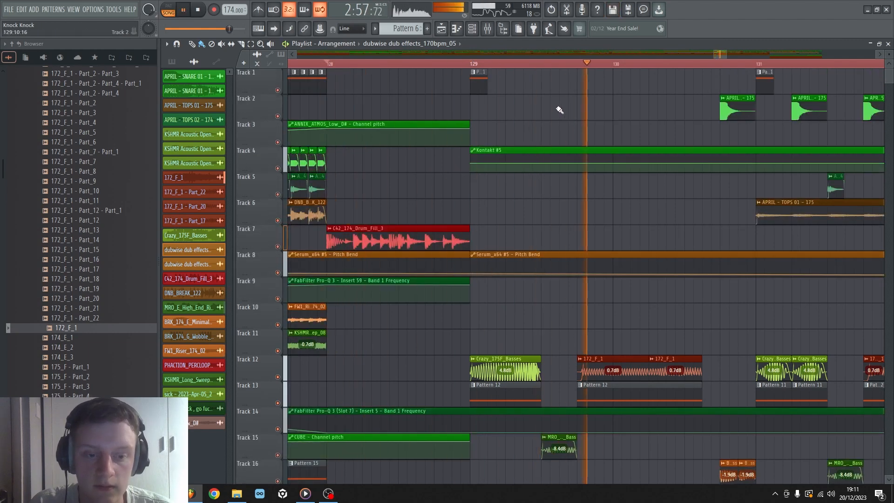
{"action": "scroll", "coordinate": [559, 108], "scroll_direction": "down", "scroll_amount": 3}
{"action": "scroll", "coordinate": [606, 138], "scroll_direction": "up", "scroll_amount": 1}
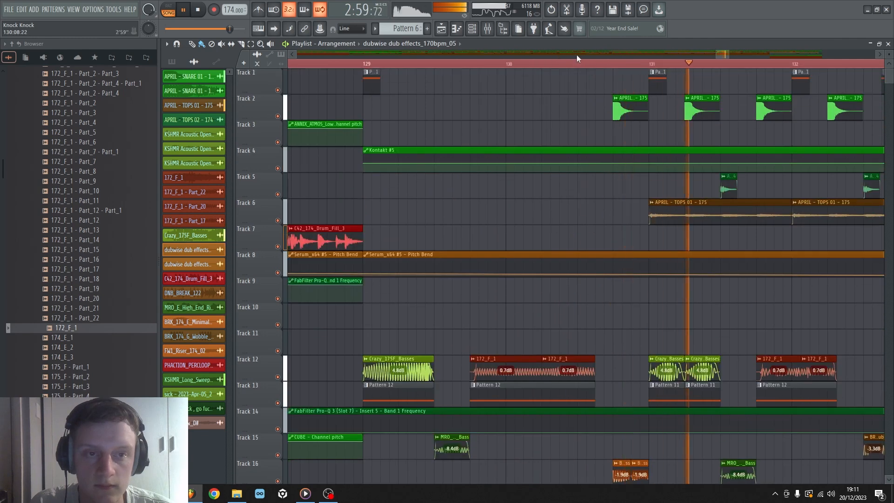
{"action": "scroll", "coordinate": [576, 65], "scroll_direction": "down", "scroll_amount": 2}
{"action": "scroll", "coordinate": [590, 149], "scroll_direction": "down", "scroll_amount": 1}
{"action": "scroll", "coordinate": [551, 54], "scroll_direction": "down", "scroll_amount": 2}
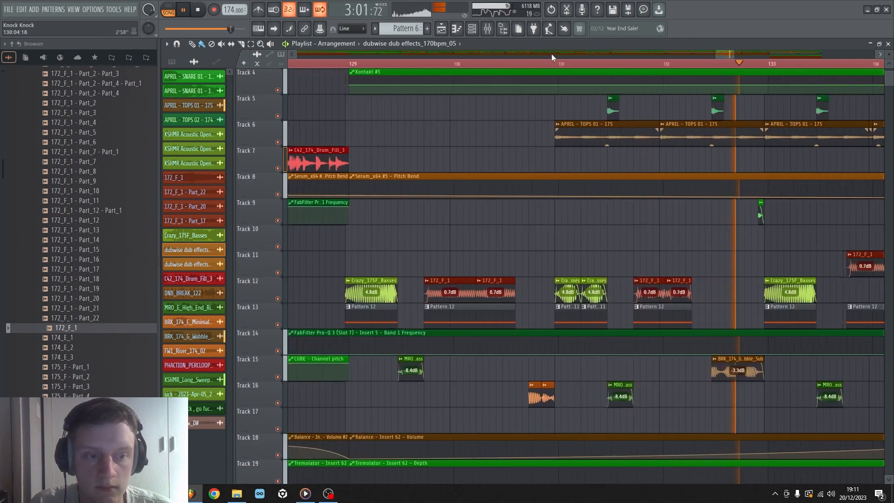
{"action": "scroll", "coordinate": [551, 54], "scroll_direction": "down", "scroll_amount": 4}
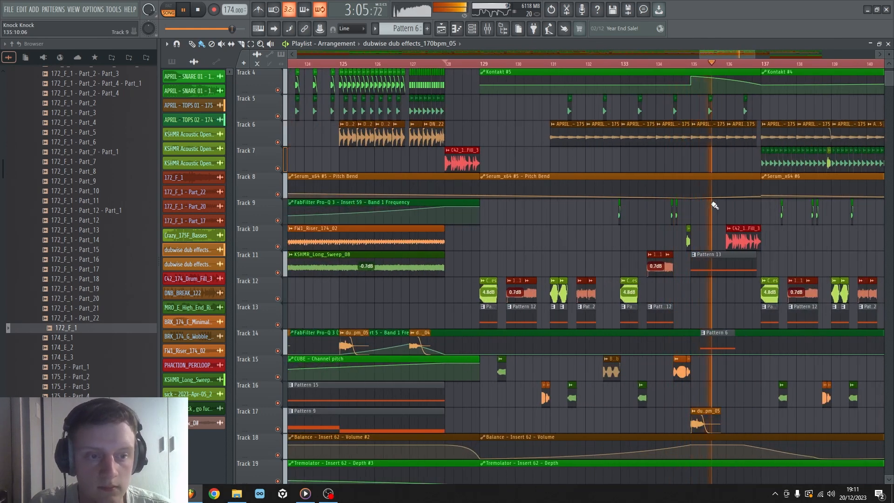
{"action": "key", "text": "space"}
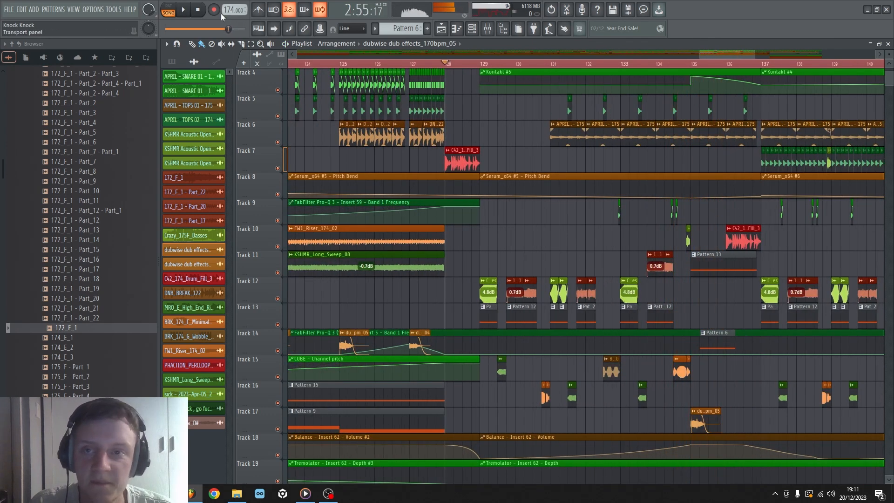
Stop playback, place the playhead at bar 129, and examine the clips around that section.
{"action": "left_click", "coordinate": [196, 17]}
{"action": "left_click", "coordinate": [480, 68]}
{"action": "scroll", "coordinate": [516, 171], "scroll_direction": "down", "scroll_amount": 4}
{"action": "scroll", "coordinate": [511, 172], "scroll_direction": "up", "scroll_amount": 7}
{"action": "scroll", "coordinate": [512, 159], "scroll_direction": "down", "scroll_amount": 3}
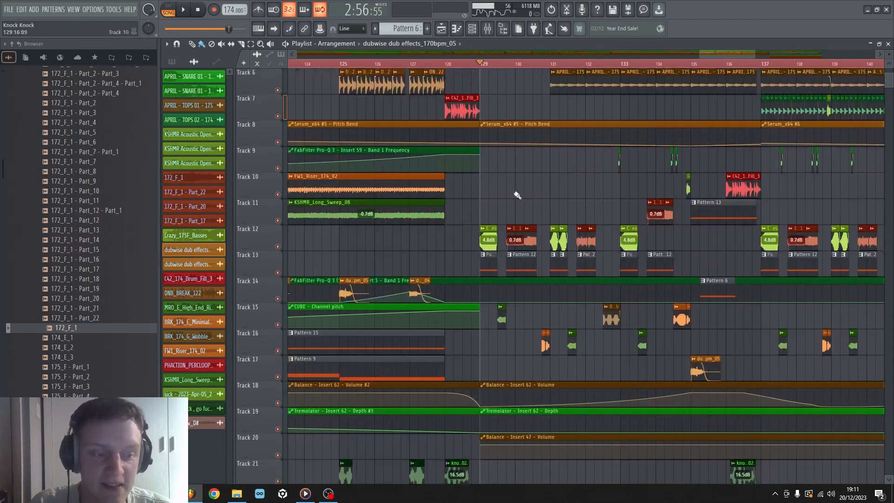
{"action": "scroll", "coordinate": [537, 67], "scroll_direction": "up", "scroll_amount": 4}
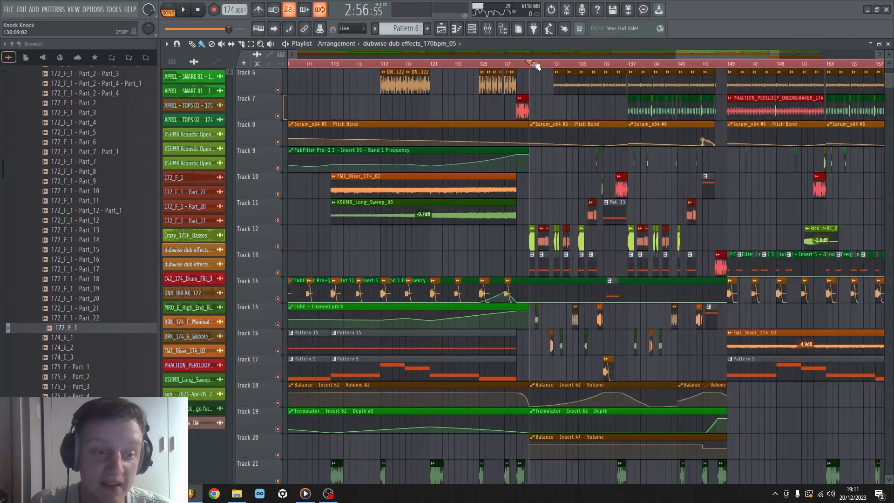
Try different audio offsets inside the Crazy_175F_Basses clip at bar 129 with the Slip tool, playing the variations from bar 129.
{"action": "scroll", "coordinate": [537, 66], "scroll_direction": "up", "scroll_amount": 4}
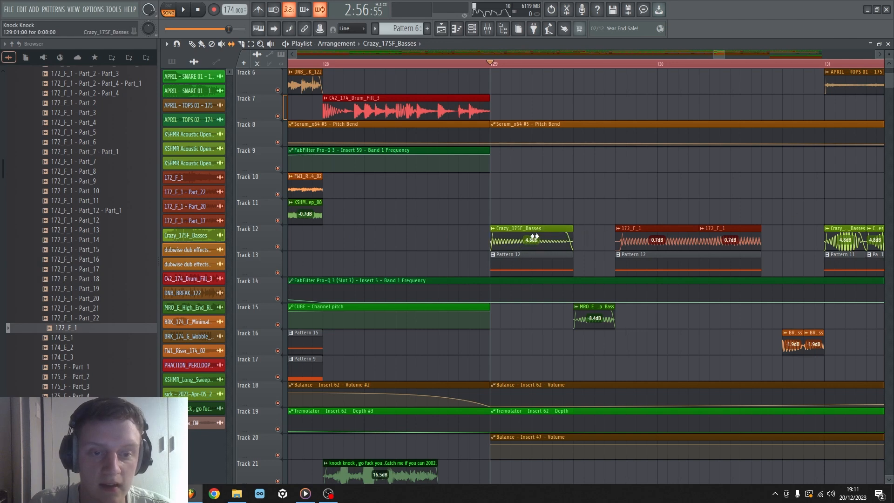
{"action": "key", "text": "space"}
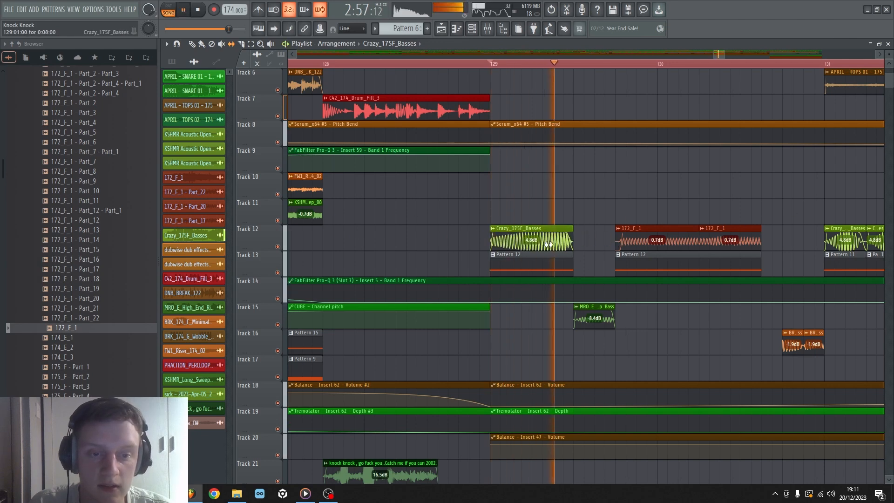
{"action": "key", "text": "space"}
{"action": "key", "text": "space"}
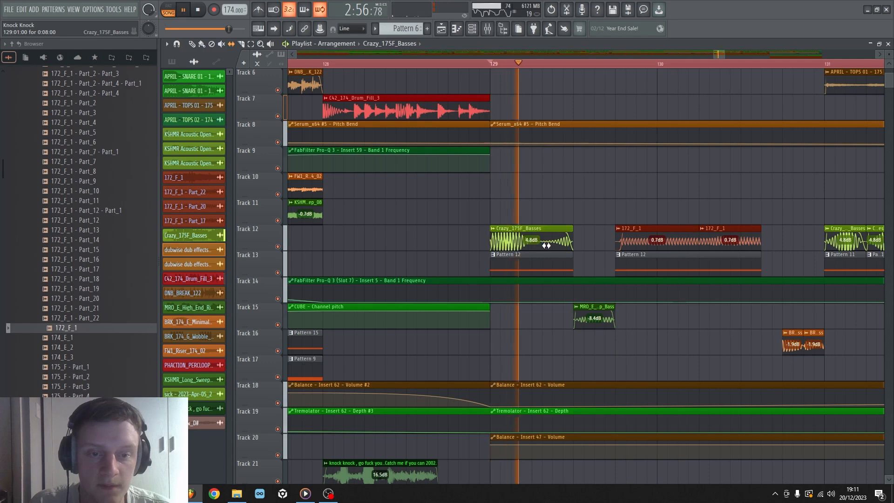
{"action": "key", "text": "space"}
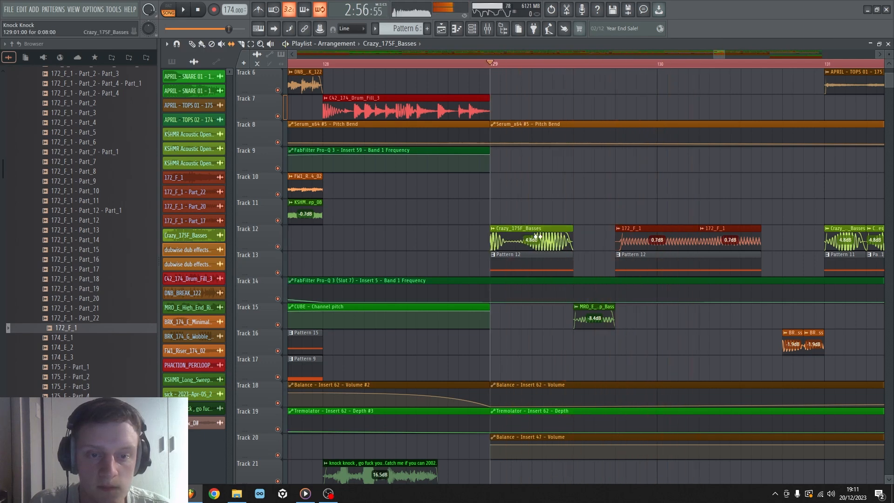
{"action": "key", "text": "space"}
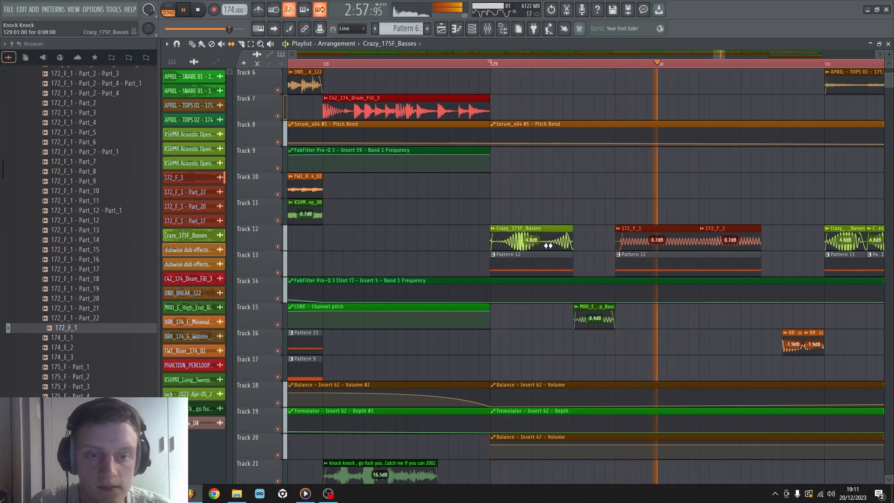
{"action": "key", "text": "space"}
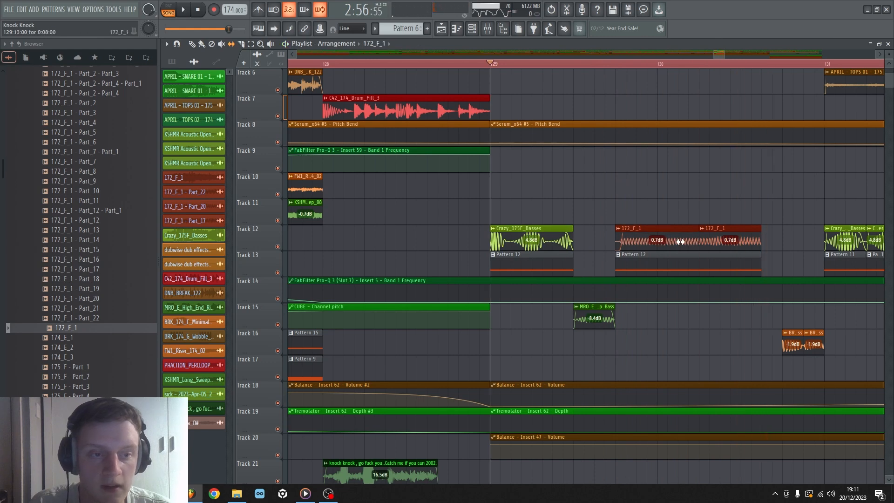
Slip the audio inside the Crazy_175F_Basses clip at bar 129 to another part of the sample, playing from bar 129 before and after.
{"action": "key", "text": "space"}
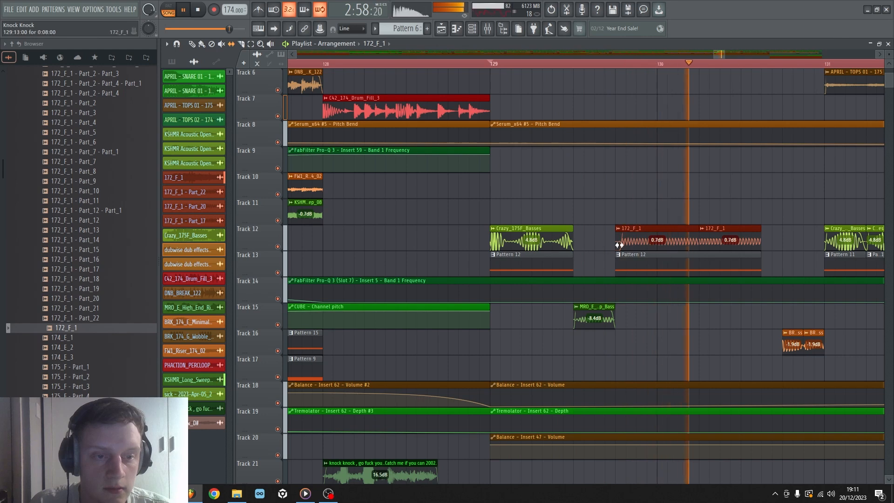
{"action": "key", "text": "space"}
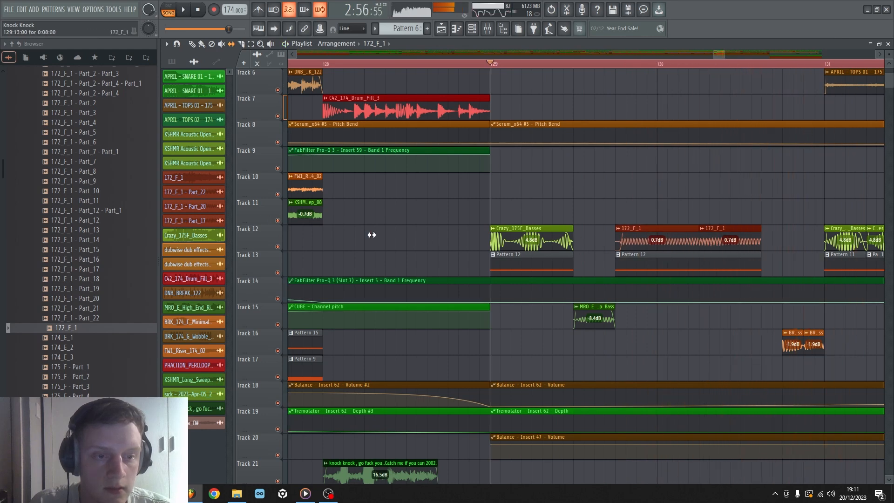
{"action": "left_click_drag", "start_coordinate": [527, 247], "coordinate": [369, 242]}
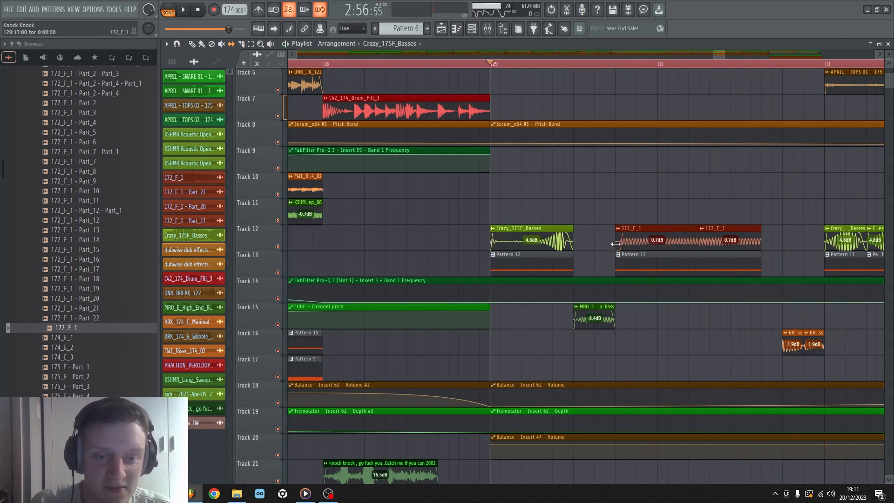
{"action": "key", "text": "space"}
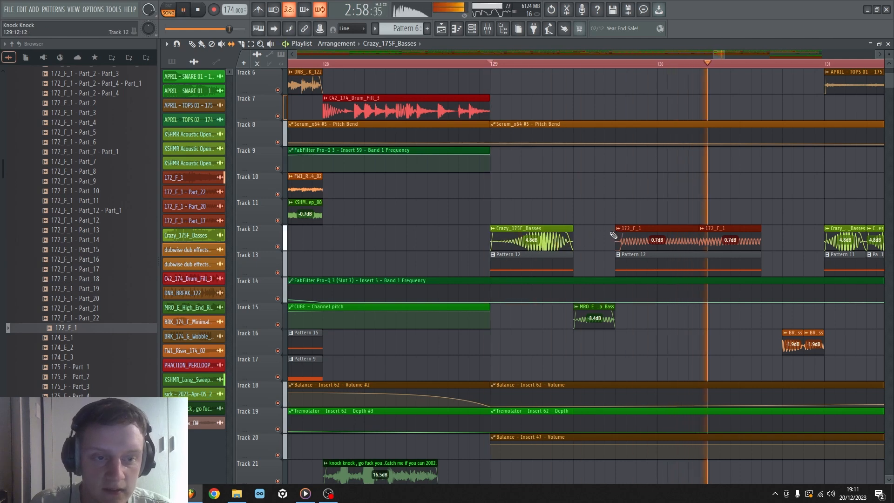
{"action": "scroll", "coordinate": [572, 66], "scroll_direction": "down", "scroll_amount": 2}
{"action": "key", "text": "space"}
Examine the whole arrangement, return the playhead to the song start, and check the intro clips up to bar 32.
{"action": "scroll", "coordinate": [464, 66], "scroll_direction": "down", "scroll_amount": 10}
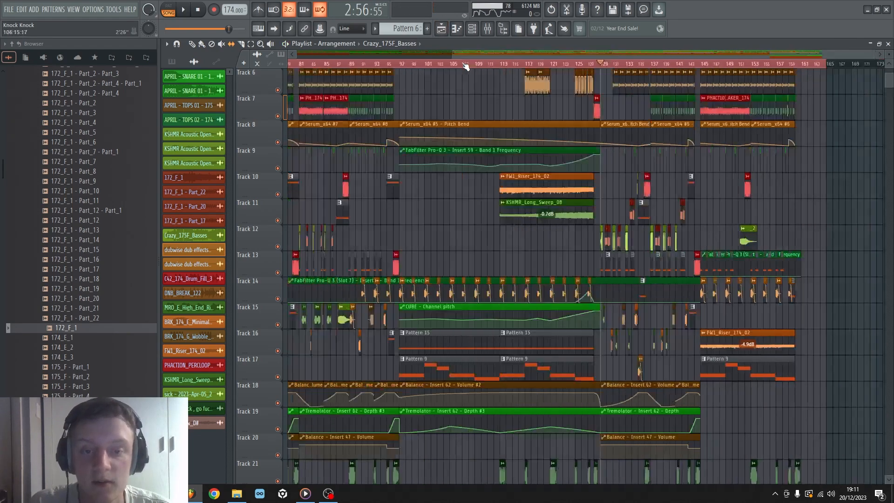
{"action": "scroll", "coordinate": [388, 218], "scroll_direction": "down", "scroll_amount": 1}
{"action": "scroll", "coordinate": [388, 217], "scroll_direction": "down", "scroll_amount": 6}
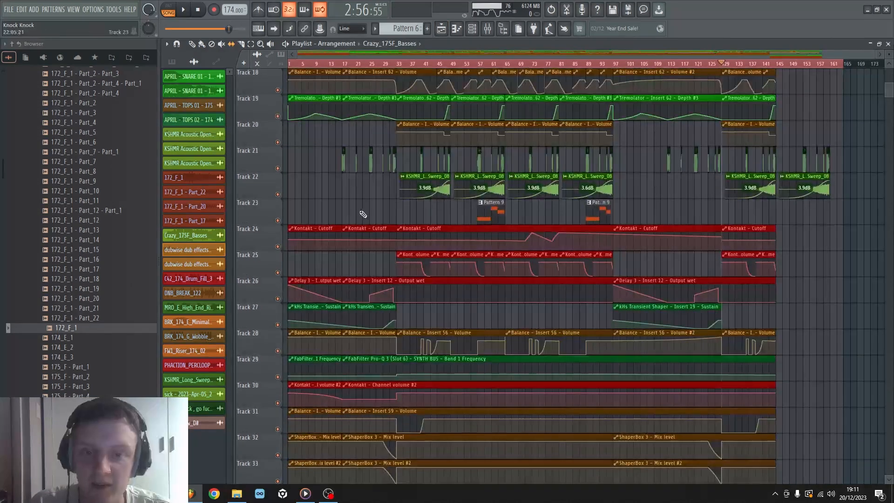
{"action": "left_click", "coordinate": [200, 15]}
{"action": "scroll", "coordinate": [295, 175], "scroll_direction": "up", "scroll_amount": 7}
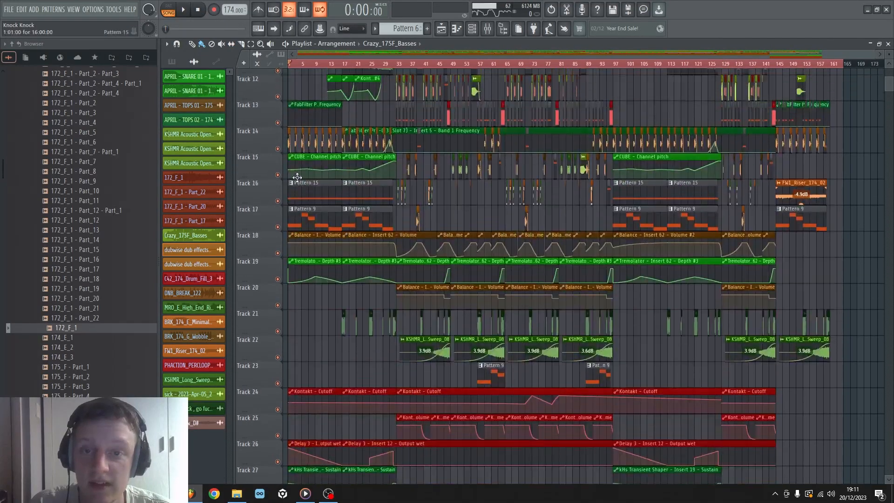
{"action": "scroll", "coordinate": [303, 65], "scroll_direction": "up", "scroll_amount": 5}
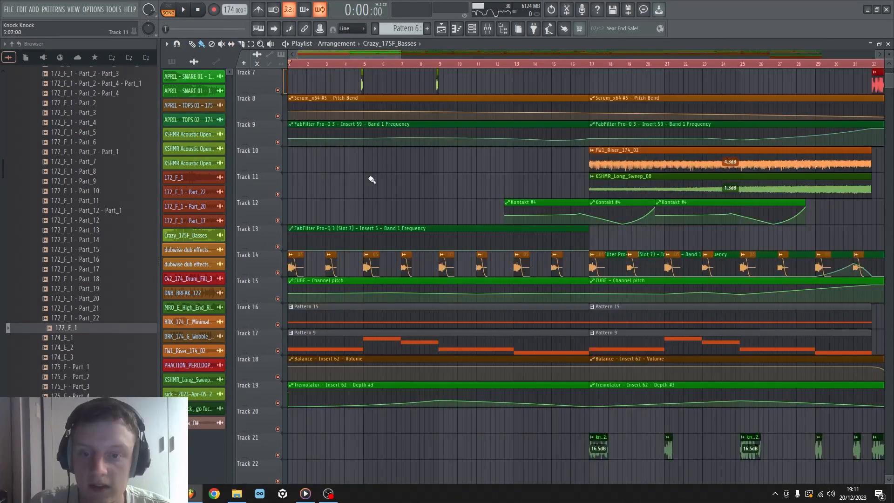
{"action": "scroll", "coordinate": [379, 170], "scroll_direction": "down", "scroll_amount": 3}
{"action": "scroll", "coordinate": [286, 201], "scroll_direction": "up", "scroll_amount": 6}
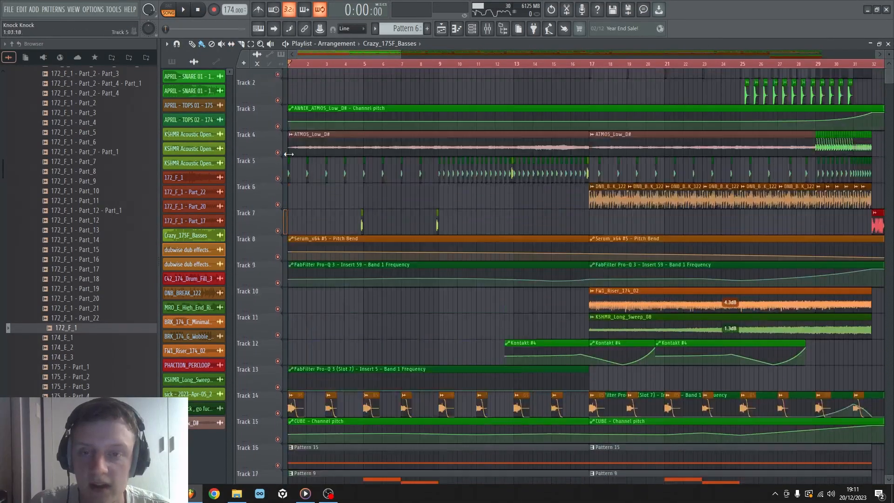
Play the intro from bar 1 while viewing the clips on Tracks 5 to 24.
{"action": "scroll", "coordinate": [359, 191], "scroll_direction": "down", "scroll_amount": 3}
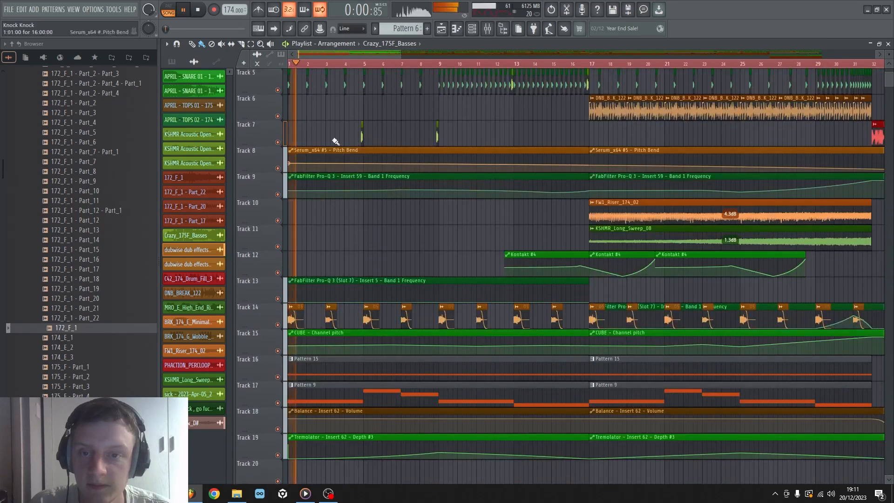
{"action": "scroll", "coordinate": [429, 167], "scroll_direction": "down", "scroll_amount": 5}
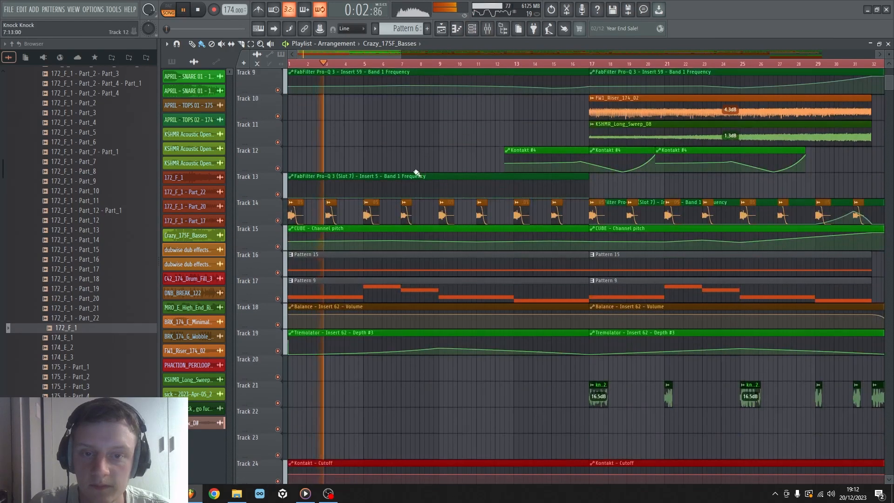
{"action": "scroll", "coordinate": [398, 154], "scroll_direction": "up", "scroll_amount": 3}
{"action": "scroll", "coordinate": [337, 215], "scroll_direction": "up", "scroll_amount": 3}
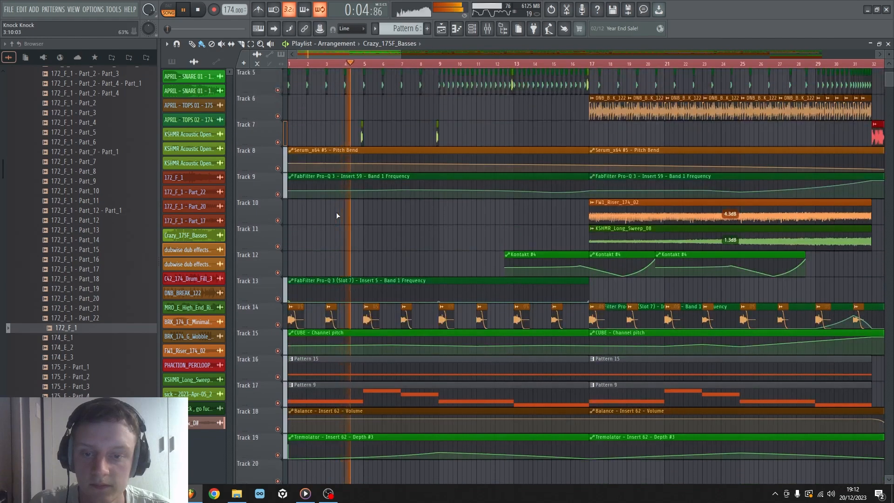
Stop playback, solo Track 14, and play its dubwise dub effects clips from bar 1.
{"action": "key", "text": "space"}
{"action": "scroll", "coordinate": [338, 213], "scroll_direction": "down", "scroll_amount": 4}
{"action": "scroll", "coordinate": [311, 77], "scroll_direction": "up", "scroll_amount": 1}
{"action": "scroll", "coordinate": [328, 58], "scroll_direction": "up", "scroll_amount": 4}
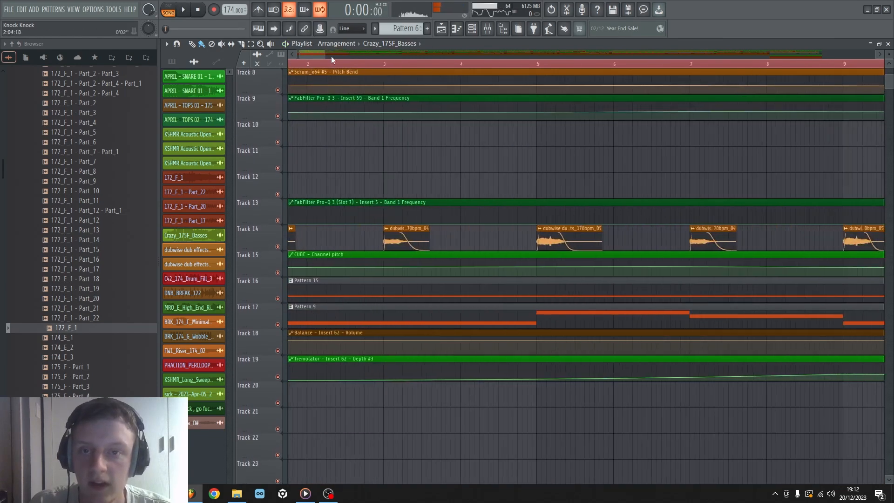
{"action": "right_click", "coordinate": [276, 250]}
{"action": "right_click", "coordinate": [280, 246]}
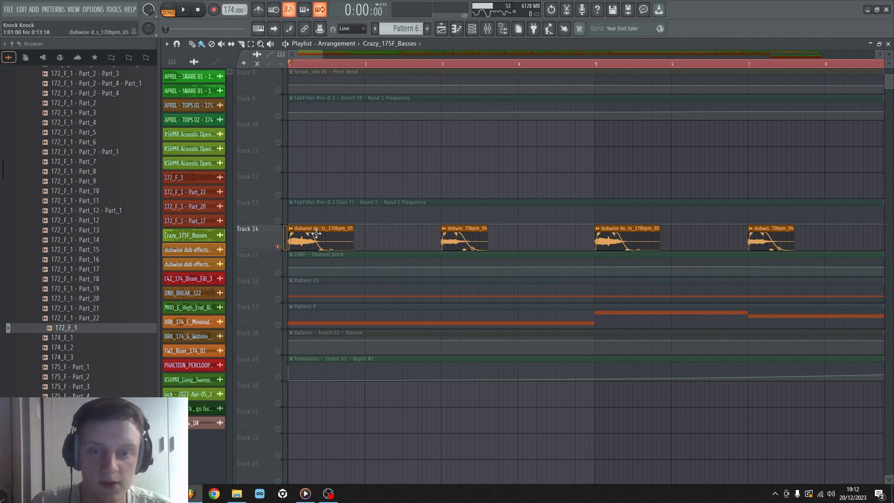
{"action": "key", "text": "space"}
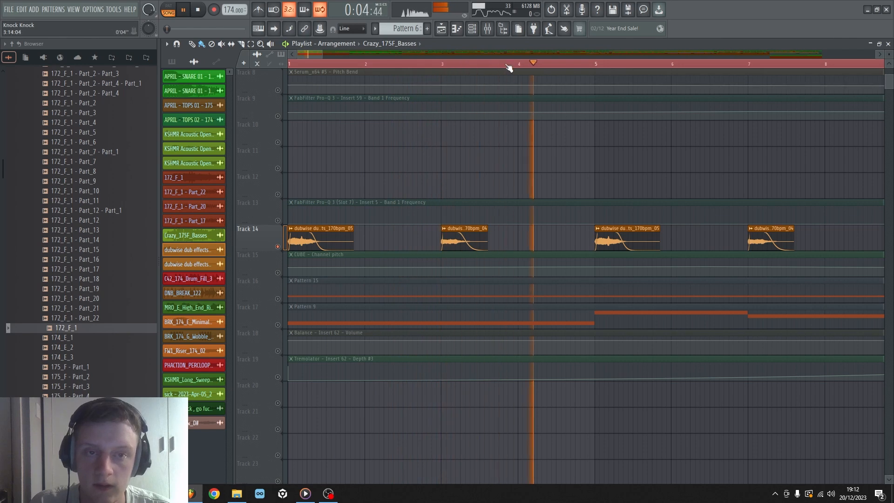
{"action": "scroll", "coordinate": [509, 68], "scroll_direction": "down", "scroll_amount": 4}
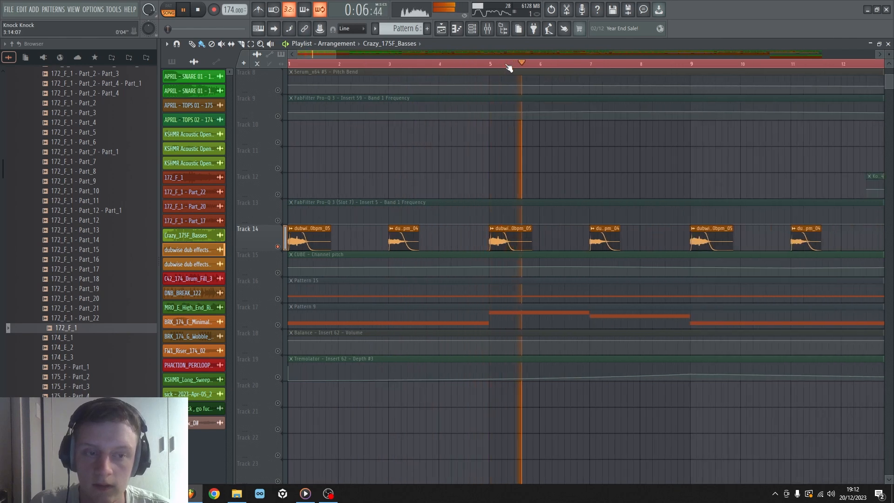
{"action": "key", "text": "space"}
{"action": "scroll", "coordinate": [493, 70], "scroll_direction": "down", "scroll_amount": 3}
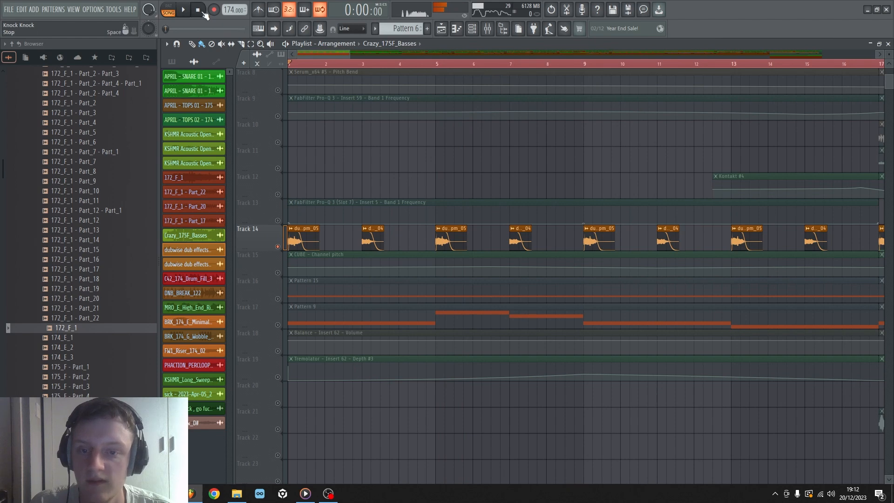
Solo Track 4 and locate the ATMOS_Low_D# clip's source sample in the browser from its channel settings, closing the settings when done.
{"action": "scroll", "coordinate": [401, 233], "scroll_direction": "up", "scroll_amount": 5}
{"action": "left_click", "coordinate": [283, 170]}
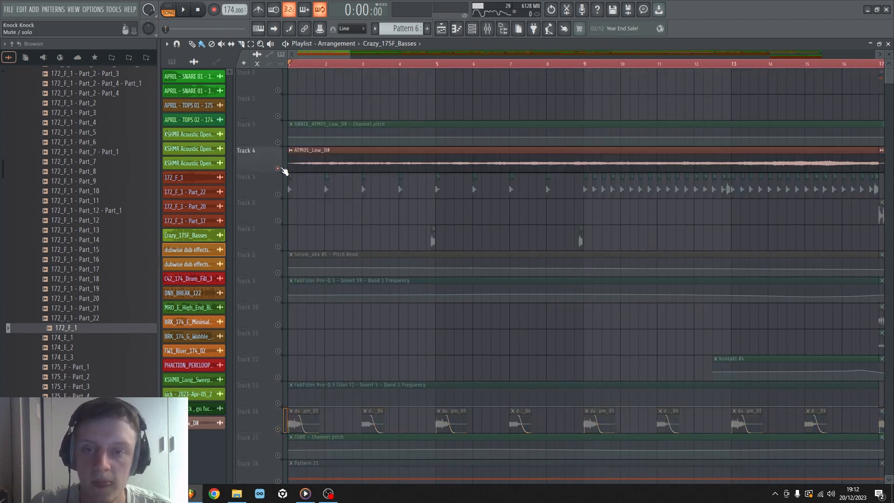
{"action": "double_click", "coordinate": [361, 161]}
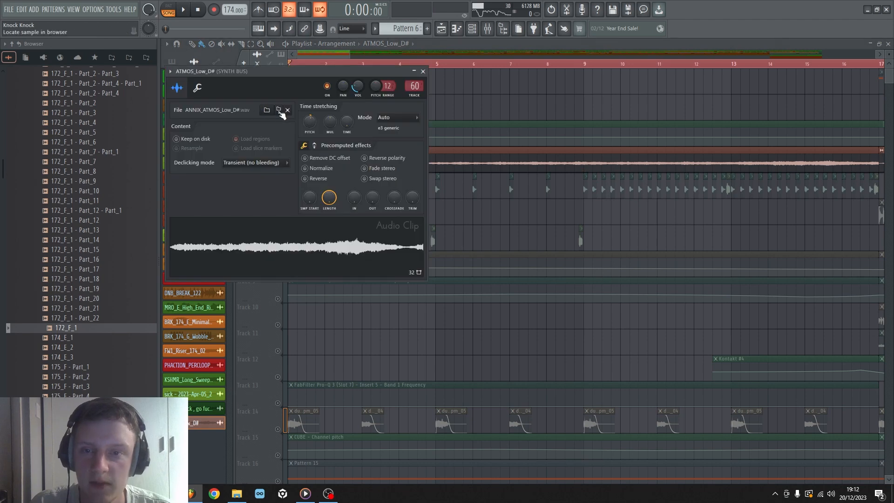
{"action": "left_click", "coordinate": [279, 110]}
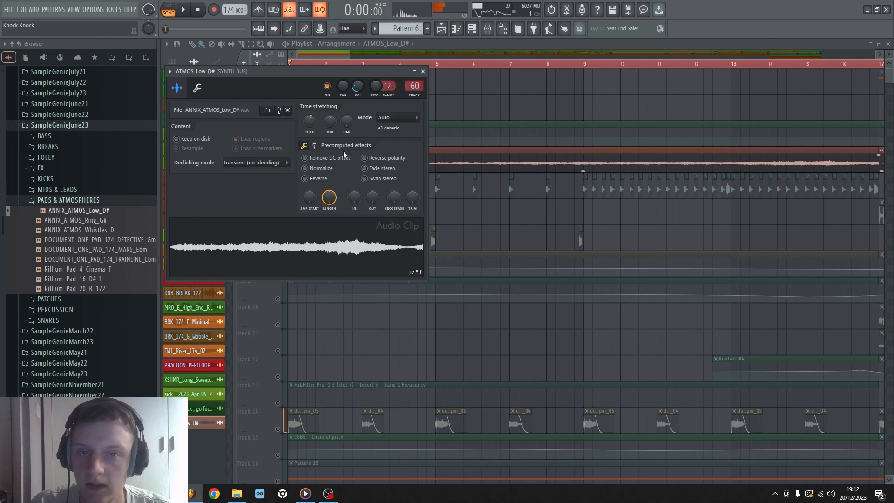
{"action": "scroll", "coordinate": [482, 66], "scroll_direction": "down", "scroll_amount": 4}
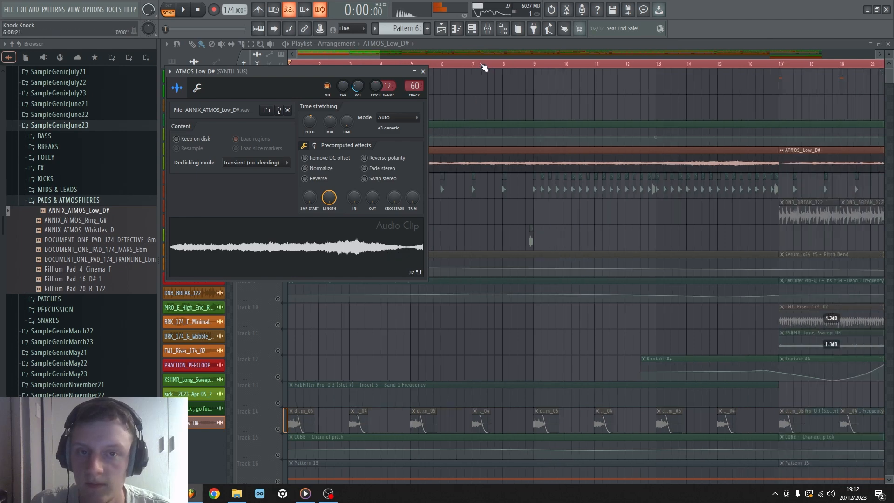
{"action": "left_click", "coordinate": [423, 71]}
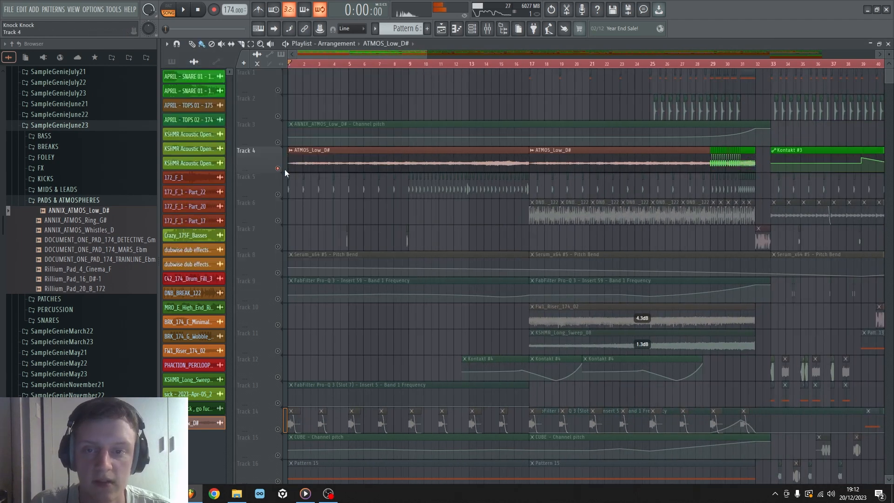
Solo Track 16 and briefly play its Pattern 15 from bar 1.
{"action": "scroll", "coordinate": [287, 169], "scroll_direction": "down", "scroll_amount": 4}
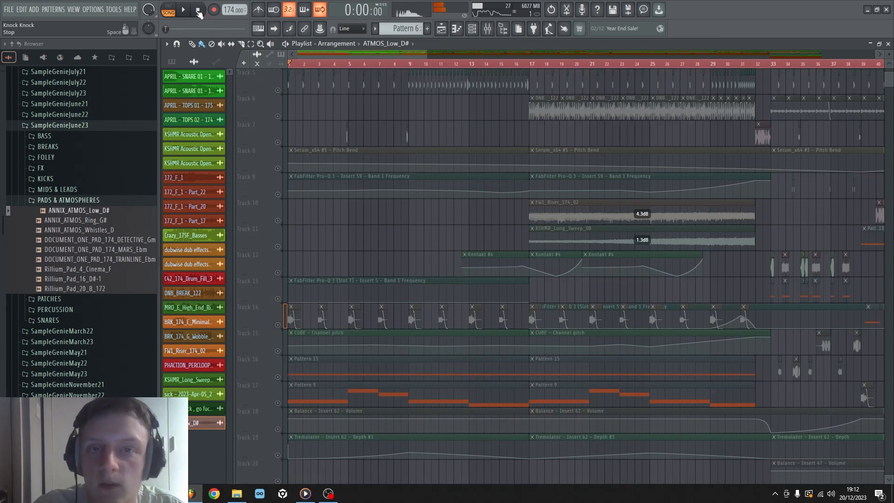
{"action": "scroll", "coordinate": [351, 198], "scroll_direction": "up", "scroll_amount": 4}
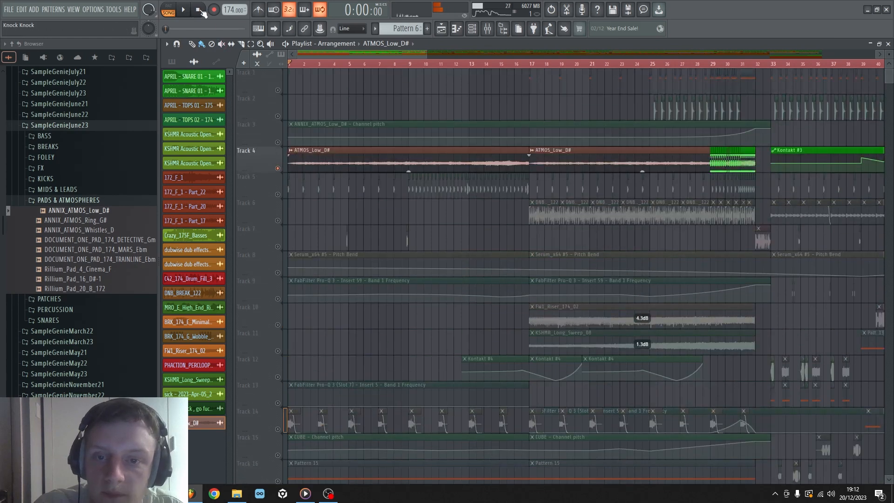
{"action": "scroll", "coordinate": [343, 225], "scroll_direction": "down", "scroll_amount": 9}
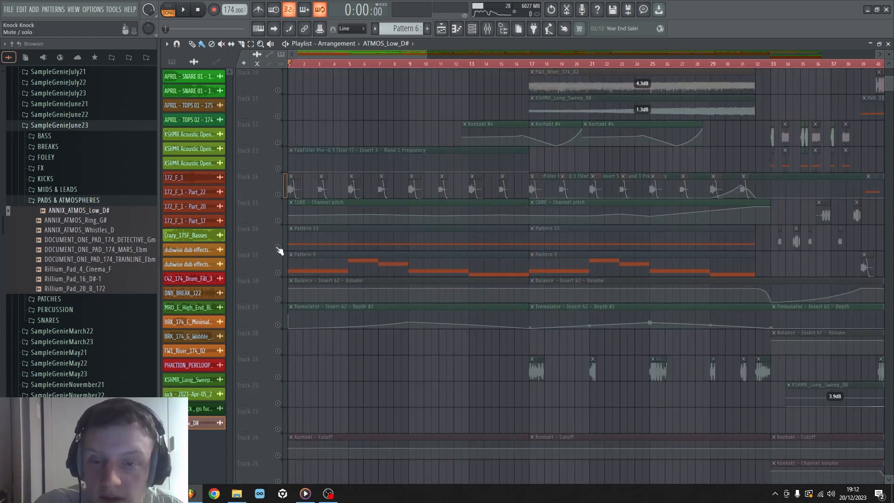
{"action": "left_click", "coordinate": [278, 248]}
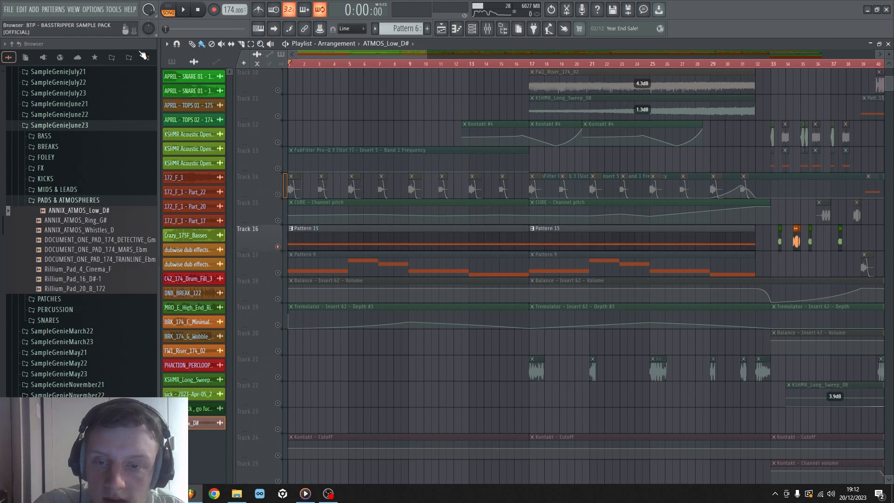
{"action": "left_click", "coordinate": [185, 11]}
{"action": "key", "text": "space"}
{"action": "scroll", "coordinate": [405, 29], "scroll_direction": "down", "scroll_amount": 9}
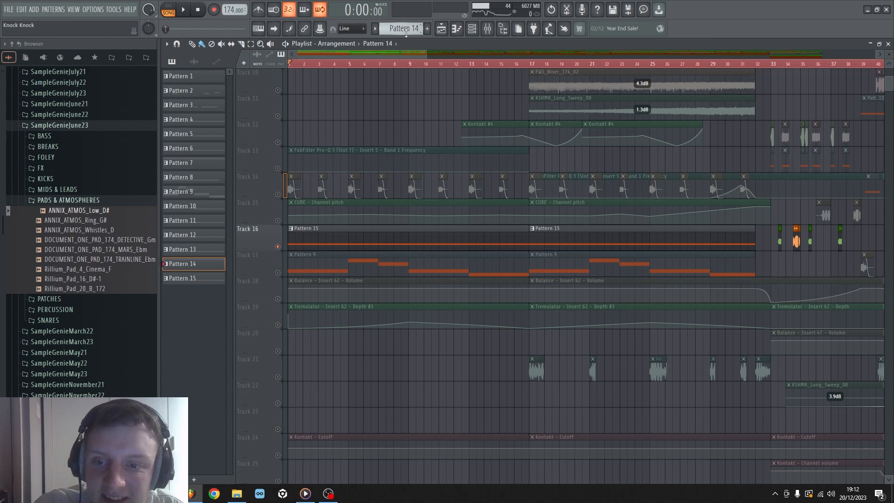
Inspect Pattern 15's CUBE instrument and its Ocean Foam preset during playback, dismissing the update notice and closing the plugin when done.
{"action": "left_click", "coordinate": [478, 27]}
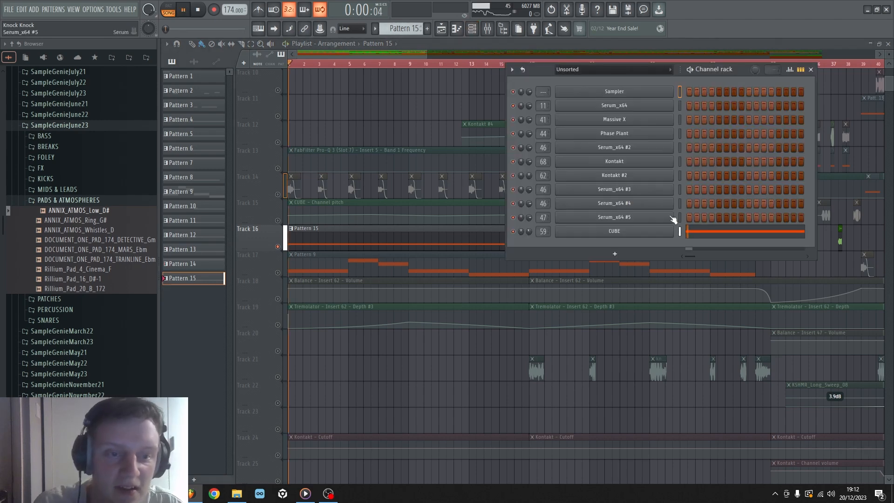
{"action": "key", "text": "space"}
{"action": "key", "text": "F9"}
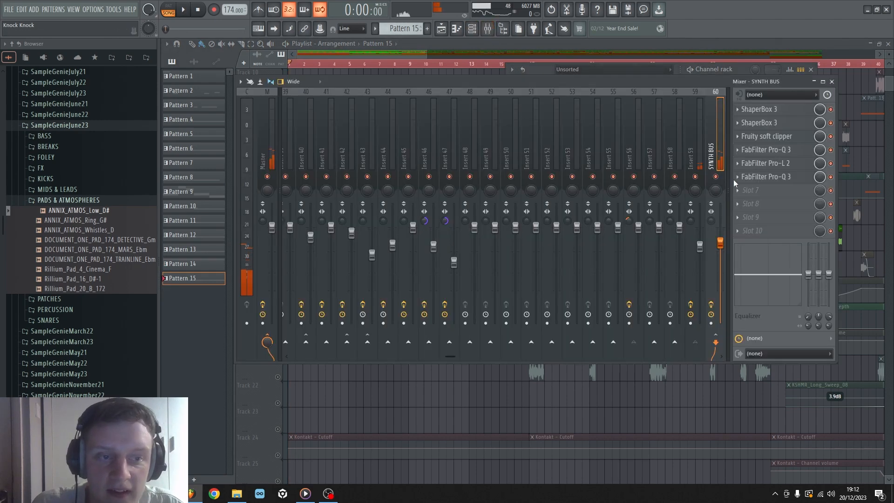
{"action": "key", "text": "space"}
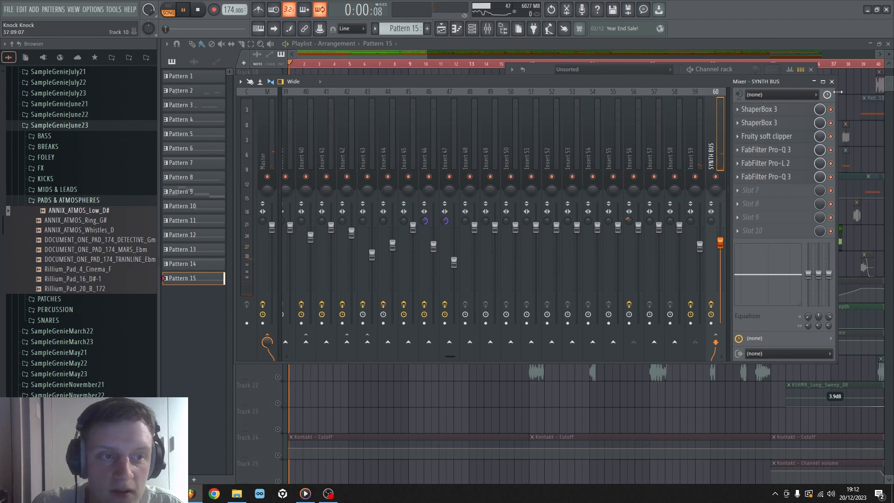
{"action": "key", "text": "F9"}
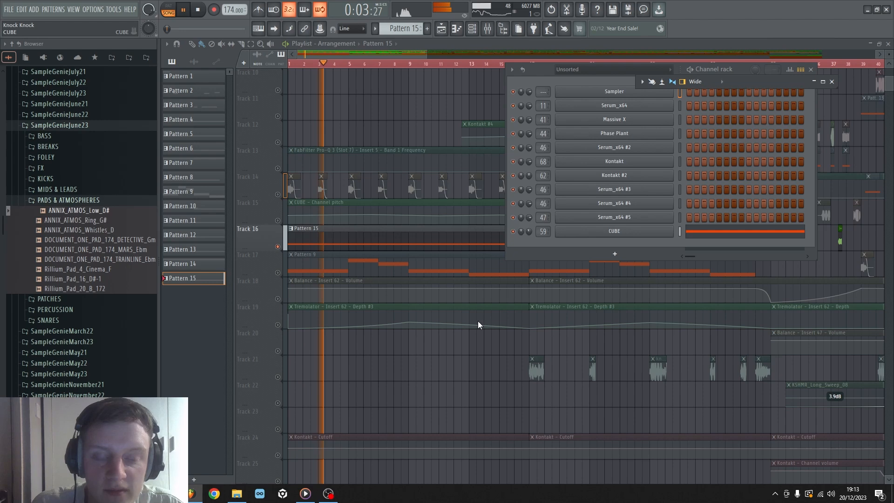
{"action": "left_click", "coordinate": [614, 231]}
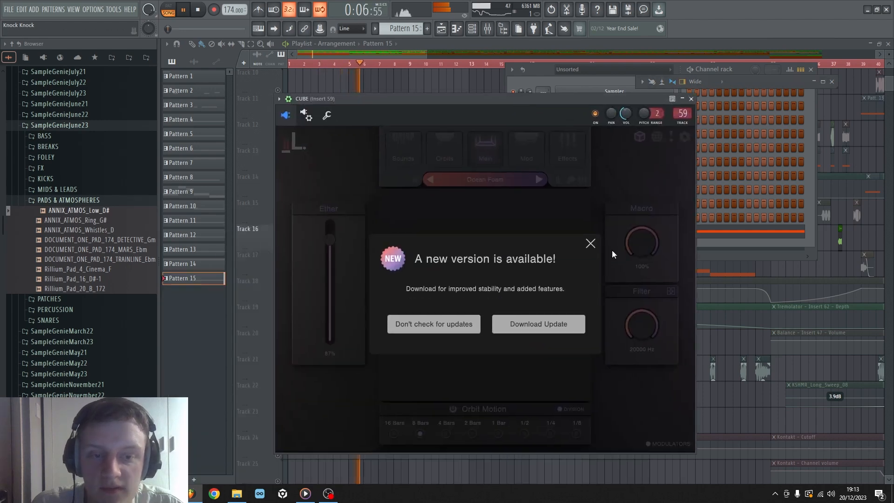
{"action": "left_click", "coordinate": [591, 243]}
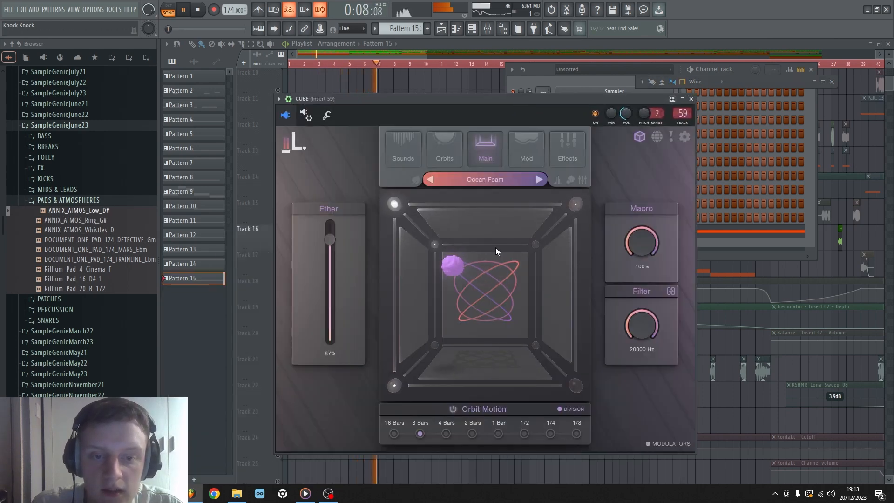
{"action": "left_click", "coordinate": [691, 99]}
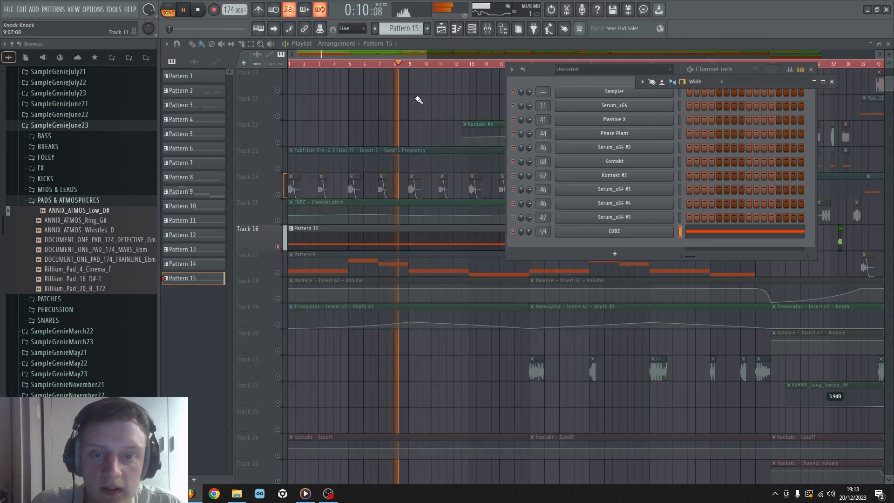
Enable Track 15's CUBE channel pitch automation alongside Track 16 and play both from bar 1.
{"action": "key", "text": "space"}
{"action": "left_click", "coordinate": [288, 219]}
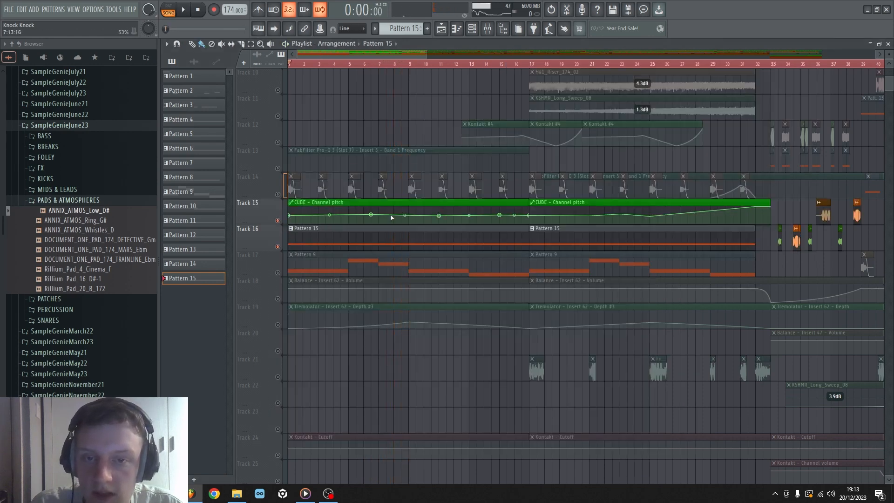
{"action": "key", "text": "space"}
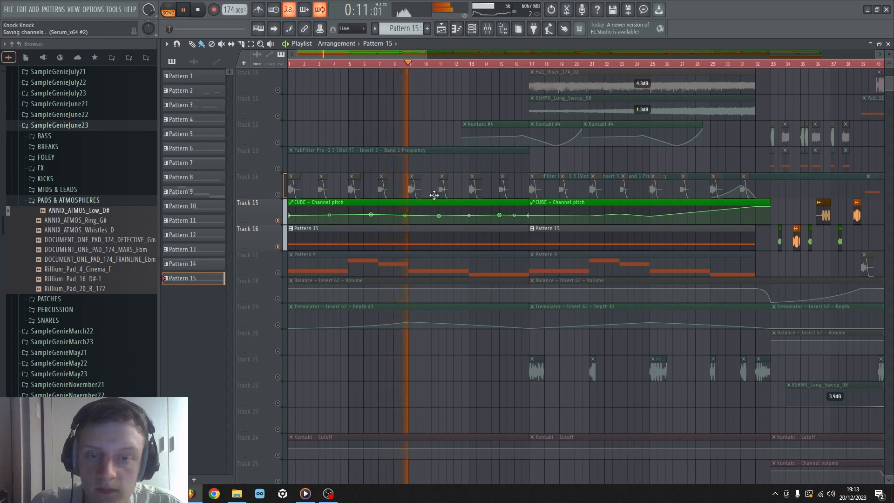
{"action": "scroll", "coordinate": [382, 145], "scroll_direction": "down", "scroll_amount": 5}
{"action": "key", "text": "space"}
Mute Track 16, enable Track 17, and play its Pattern 9 melody from bar 1.
{"action": "left_click", "coordinate": [278, 117]}
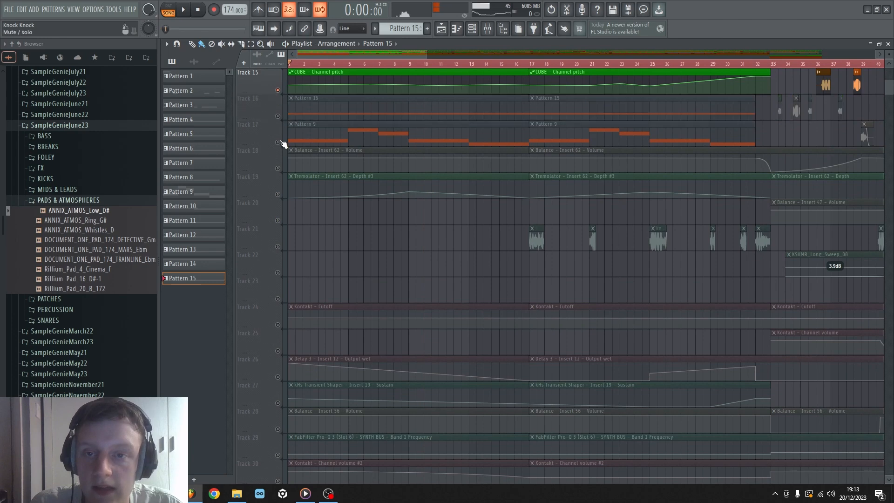
{"action": "left_click", "coordinate": [278, 143]}
{"action": "scroll", "coordinate": [311, 74], "scroll_direction": "up", "scroll_amount": 3}
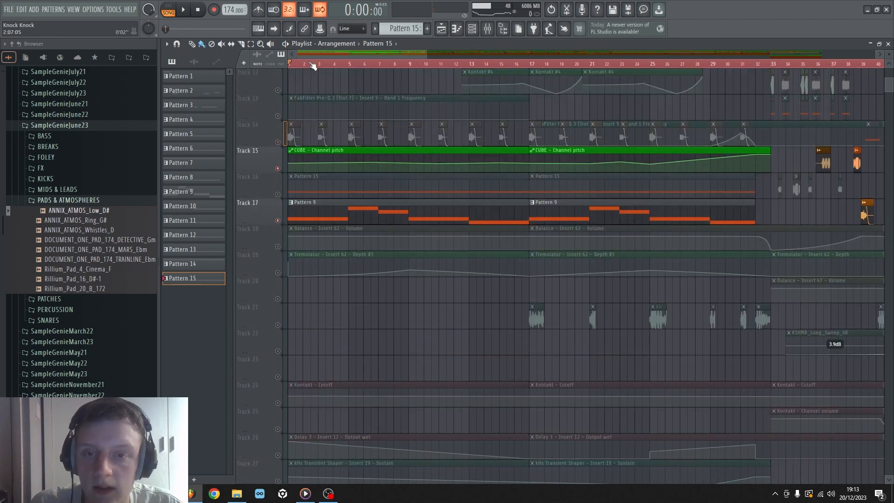
{"action": "scroll", "coordinate": [345, 166], "scroll_direction": "up", "scroll_amount": 11}
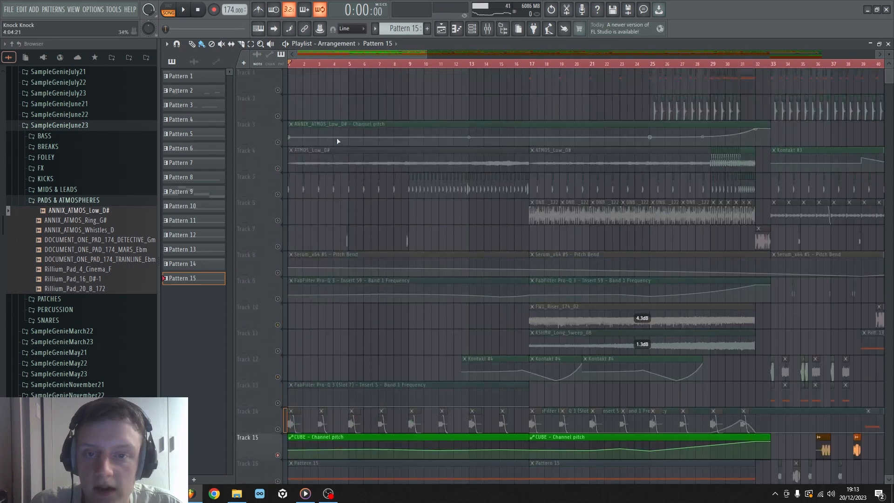
{"action": "scroll", "coordinate": [348, 103], "scroll_direction": "down", "scroll_amount": 3}
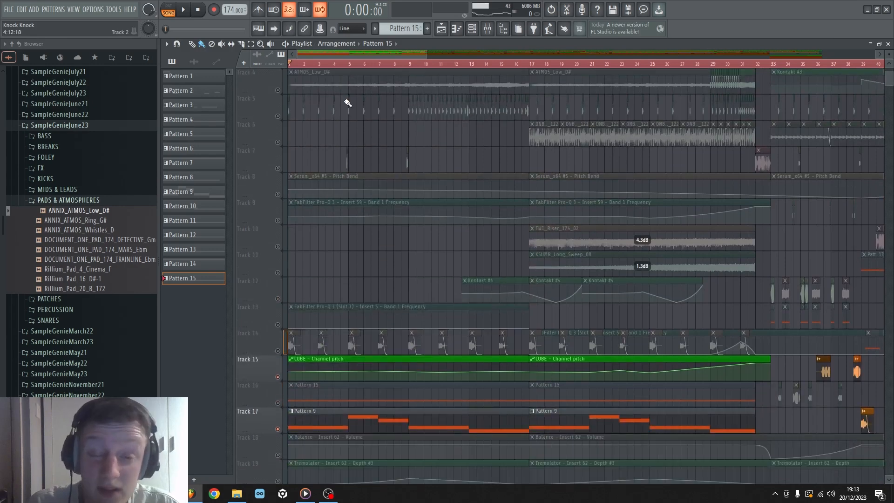
{"action": "scroll", "coordinate": [347, 107], "scroll_direction": "down", "scroll_amount": 2}
{"action": "scroll", "coordinate": [342, 119], "scroll_direction": "up", "scroll_amount": 4}
{"action": "scroll", "coordinate": [342, 121], "scroll_direction": "down", "scroll_amount": 2}
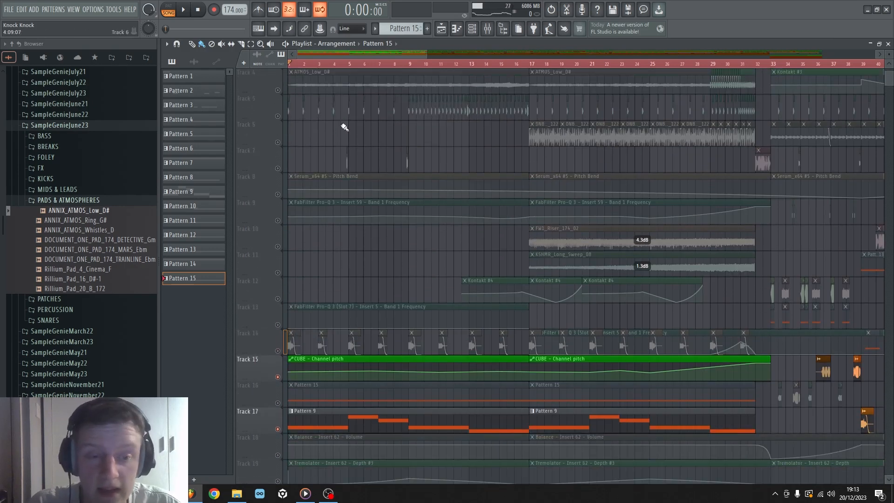
{"action": "key", "text": "space"}
{"action": "scroll", "coordinate": [344, 140], "scroll_direction": "down", "scroll_amount": 5}
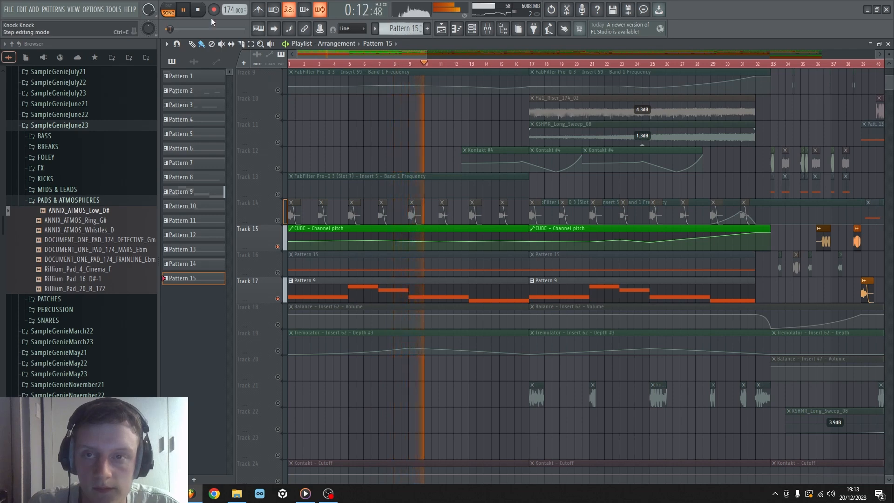
{"action": "key", "text": "space"}
Show Pattern 9's Kontakt #2 instrument with Ethereal Earth 2.0, move its window clear, and play the pattern from the song start.
{"action": "scroll", "coordinate": [401, 33], "scroll_direction": "up", "scroll_amount": 6}
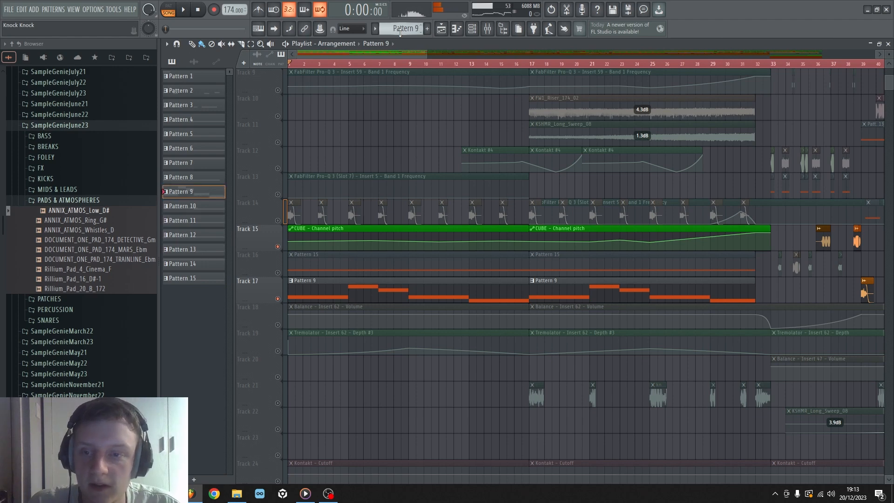
{"action": "left_click", "coordinate": [472, 29]}
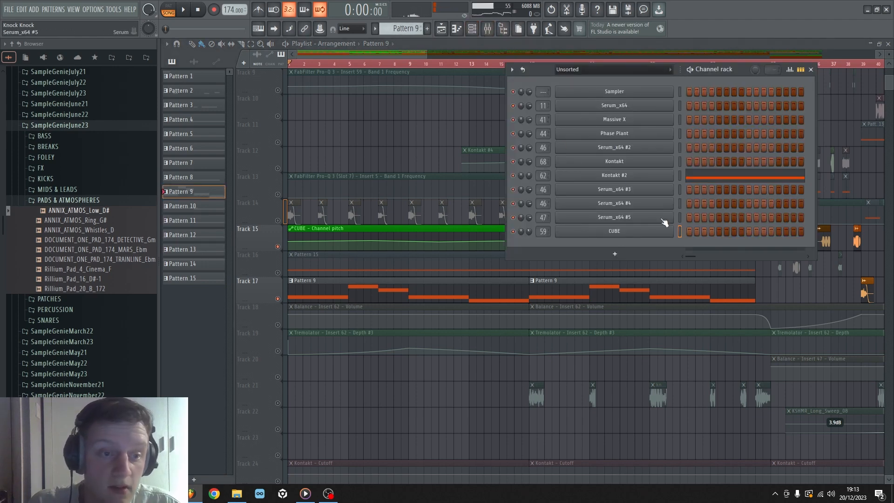
{"action": "left_click", "coordinate": [678, 176]}
{"action": "left_click", "coordinate": [654, 176]}
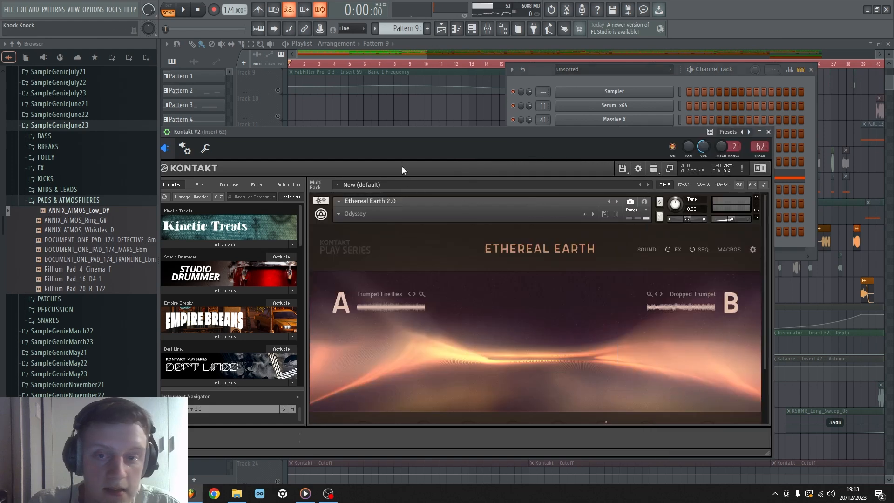
{"action": "left_click_drag", "start_coordinate": [403, 138], "coordinate": [432, 85]}
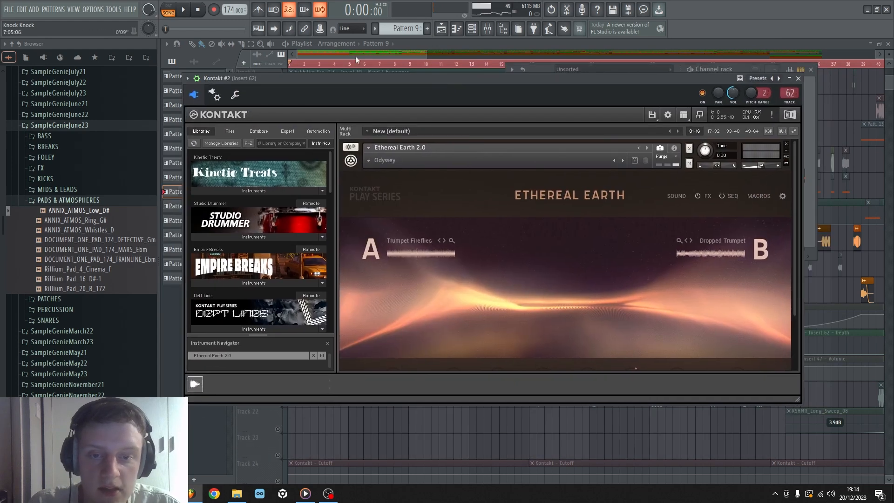
{"action": "left_click", "coordinate": [183, 10]}
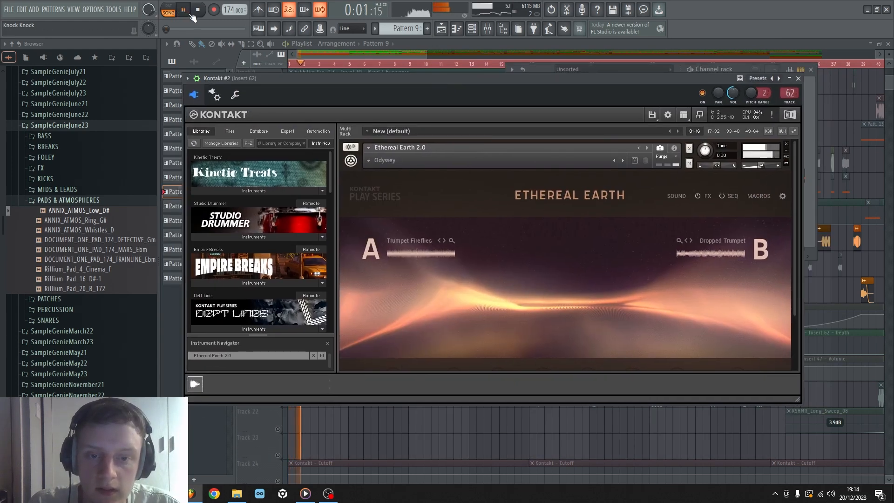
Audition Ethereal Earth's Lo-Fi and Choral controls while Pattern 9 plays, then close the instrument and stop playback.
{"action": "scroll", "coordinate": [470, 236], "scroll_direction": "down", "scroll_amount": 2}
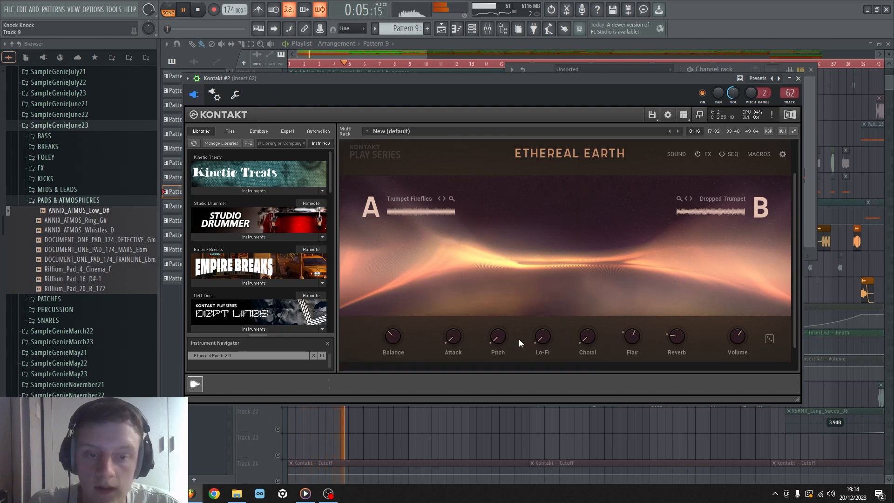
{"action": "left_click_drag", "start_coordinate": [501, 339], "coordinate": [559, 288]}
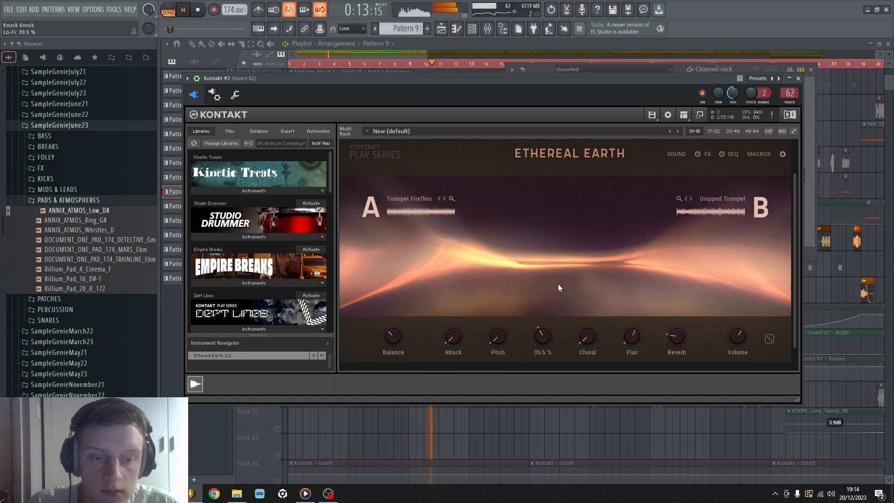
{"action": "left_click_drag", "start_coordinate": [568, 250], "coordinate": [611, 264]}
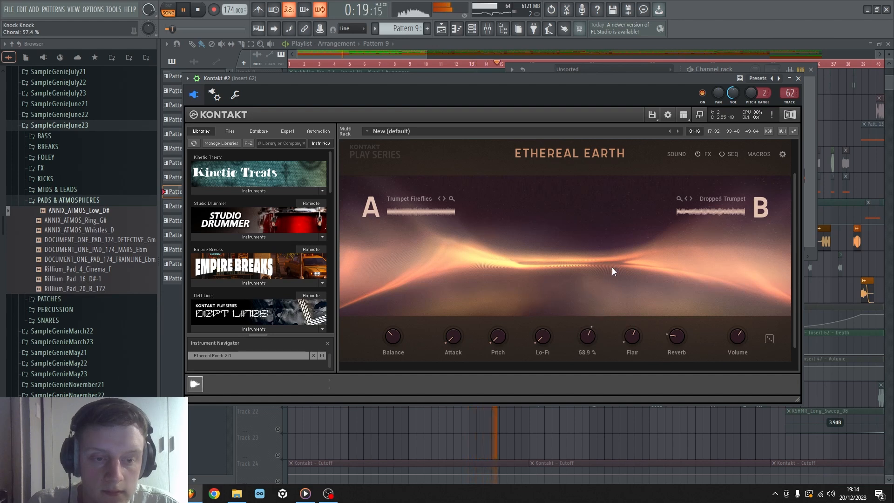
{"action": "left_click", "coordinate": [352, 478]}
{"action": "key", "text": "space"}
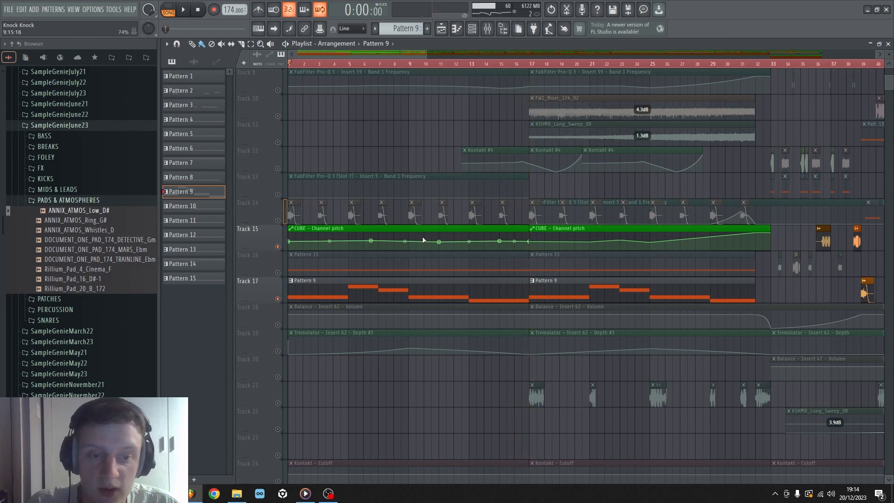
Set the playback position to bar 17, where the DNB_BREAK_122 loop enters the arrangement.
{"action": "scroll", "coordinate": [472, 236], "scroll_direction": "down", "scroll_amount": 4}
{"action": "scroll", "coordinate": [471, 236], "scroll_direction": "up", "scroll_amount": 6}
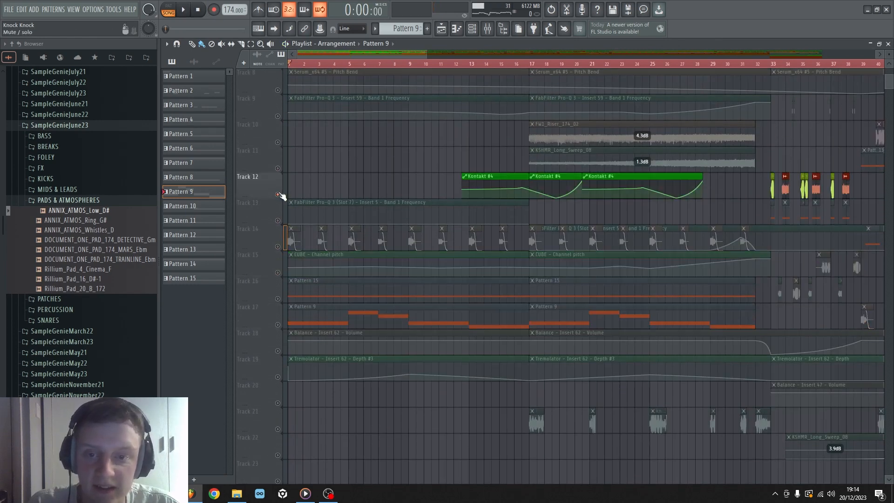
{"action": "scroll", "coordinate": [379, 183], "scroll_direction": "up", "scroll_amount": 4}
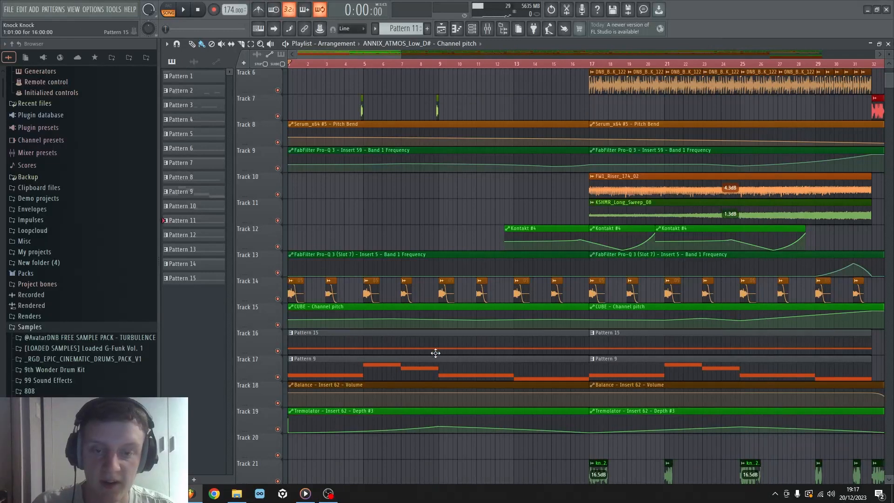
{"action": "scroll", "coordinate": [435, 345], "scroll_direction": "down", "scroll_amount": 2}
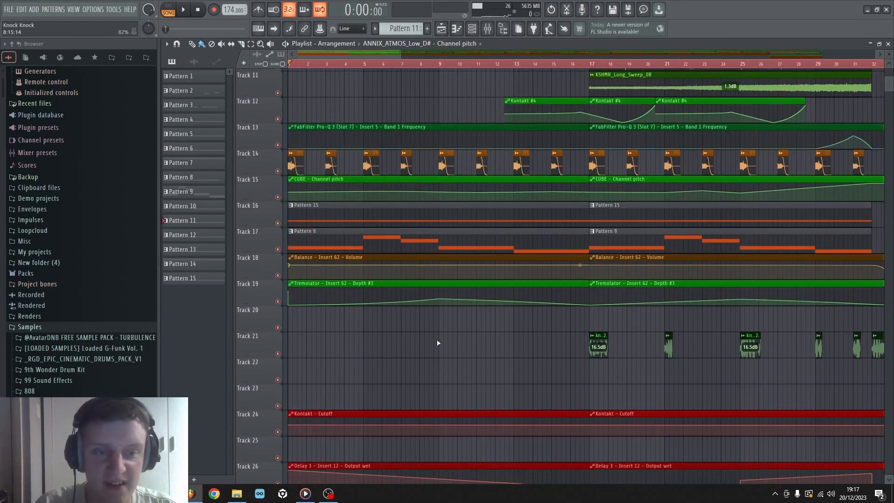
{"action": "scroll", "coordinate": [611, 55], "scroll_direction": "right", "scroll_amount": 4}
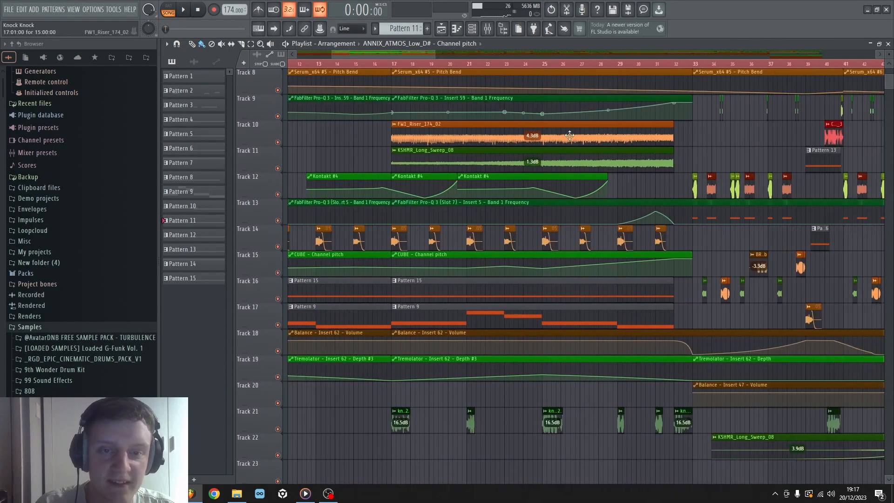
{"action": "scroll", "coordinate": [563, 168], "scroll_direction": "up", "scroll_amount": 5}
{"action": "scroll", "coordinate": [511, 170], "scroll_direction": "down", "scroll_amount": 1}
{"action": "left_click", "coordinate": [388, 63]}
{"action": "scroll", "coordinate": [403, 75], "scroll_direction": "up", "scroll_amount": 3}
{"action": "left_click", "coordinate": [392, 65]}
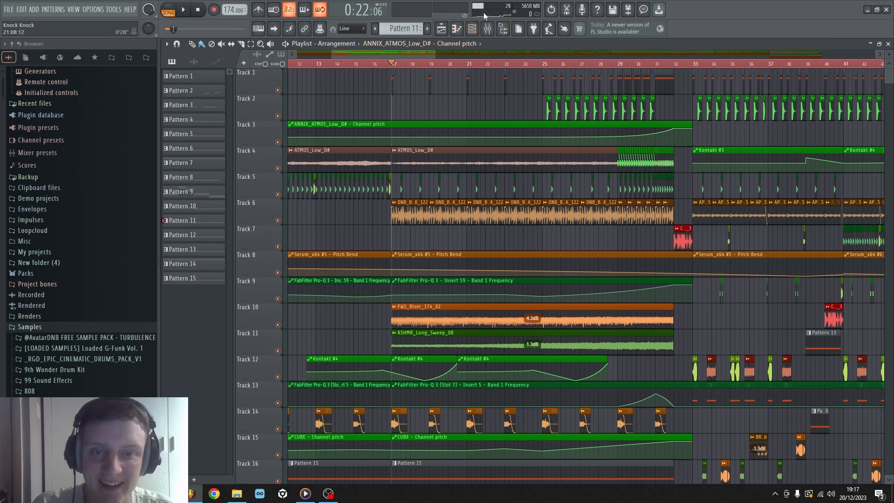
Mute Tracks 4 and 5, play the arrangement from bar 17 with the drum break in view, and stop playback.
{"action": "left_click", "coordinate": [278, 194]}
{"action": "left_click", "coordinate": [277, 168]}
{"action": "key", "text": "space"}
{"action": "scroll", "coordinate": [298, 298], "scroll_direction": "down", "scroll_amount": 4}
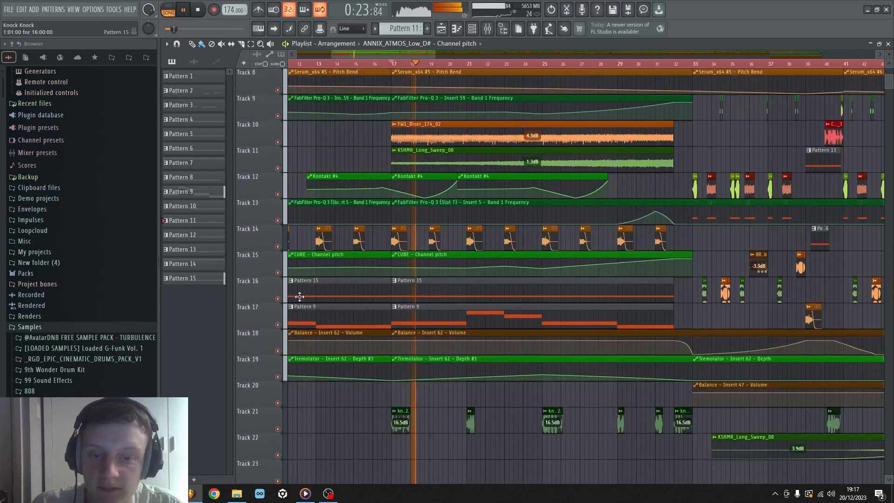
{"action": "scroll", "coordinate": [316, 280], "scroll_direction": "up", "scroll_amount": 2}
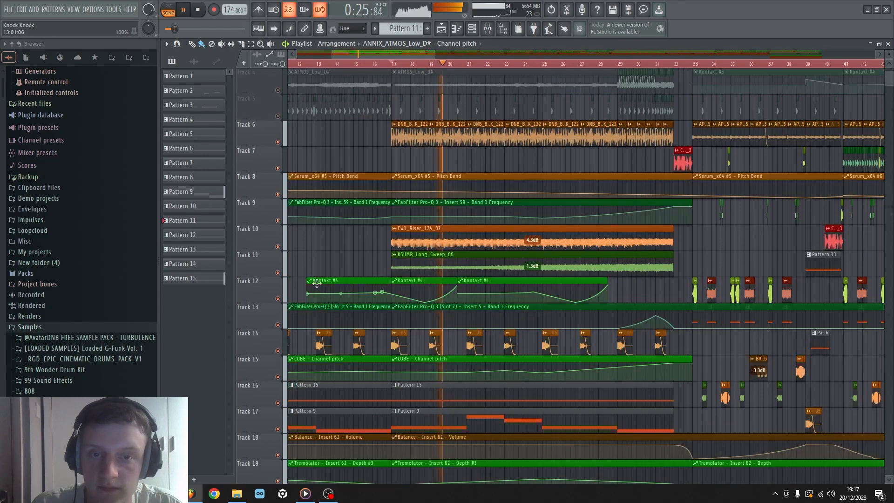
{"action": "scroll", "coordinate": [409, 64], "scroll_direction": "up", "scroll_amount": 5}
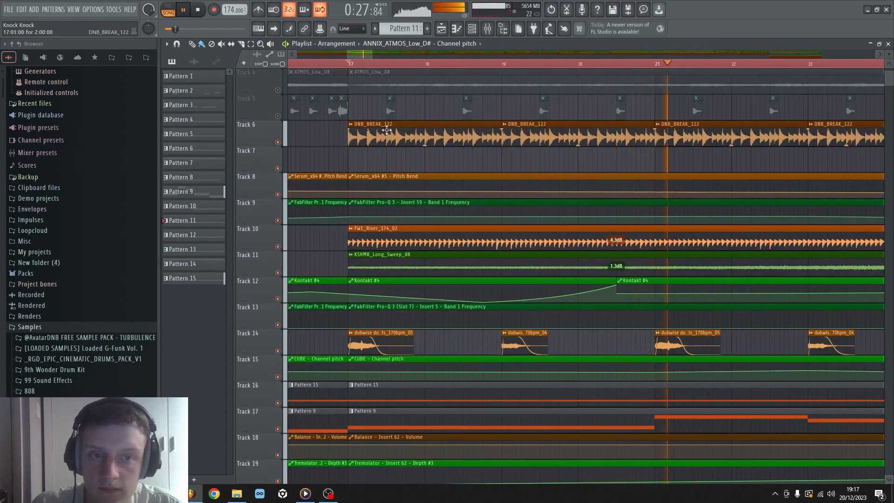
{"action": "key", "text": "space"}
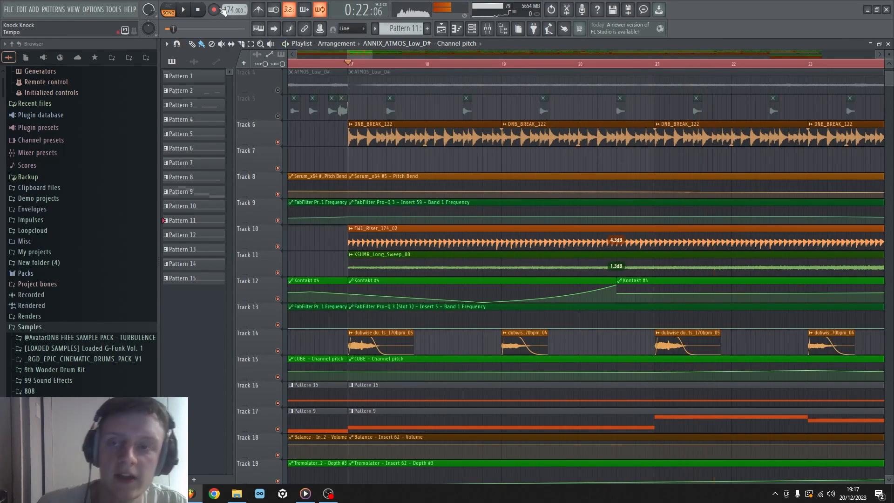
{"action": "left_click", "coordinate": [199, 9]}
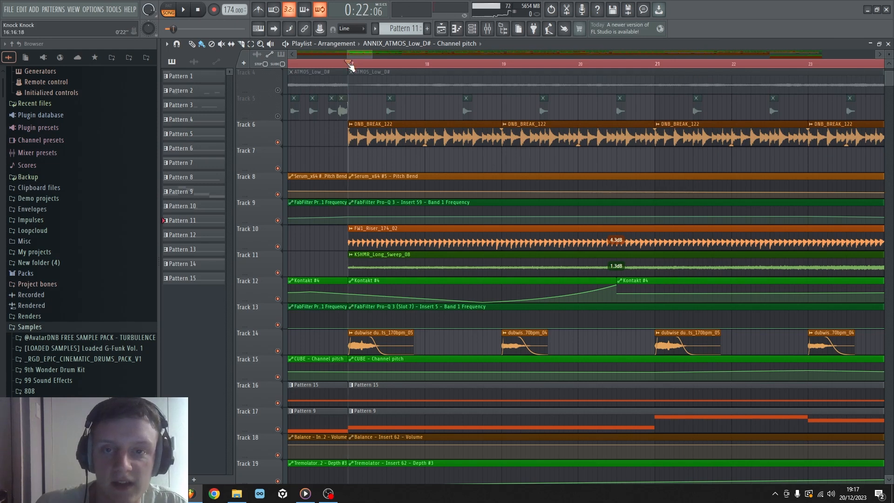
Show the DNB_BREAK_122 clip's sample settings and its mixer Insert 12, moving the mixer clear of the clip settings.
{"action": "scroll", "coordinate": [350, 66], "scroll_direction": "up", "scroll_amount": 3}
{"action": "double_click", "coordinate": [447, 136]}
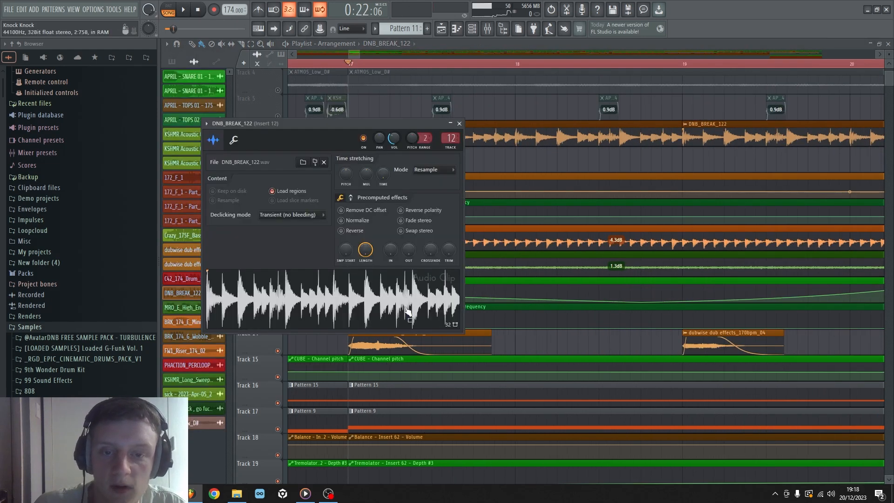
{"action": "left_click", "coordinate": [487, 28]}
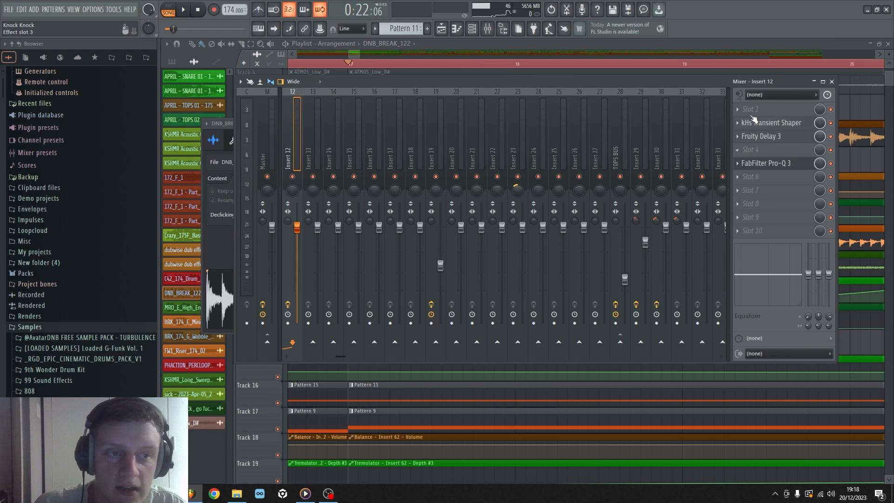
{"action": "left_click_drag", "start_coordinate": [729, 86], "coordinate": [640, 230]}
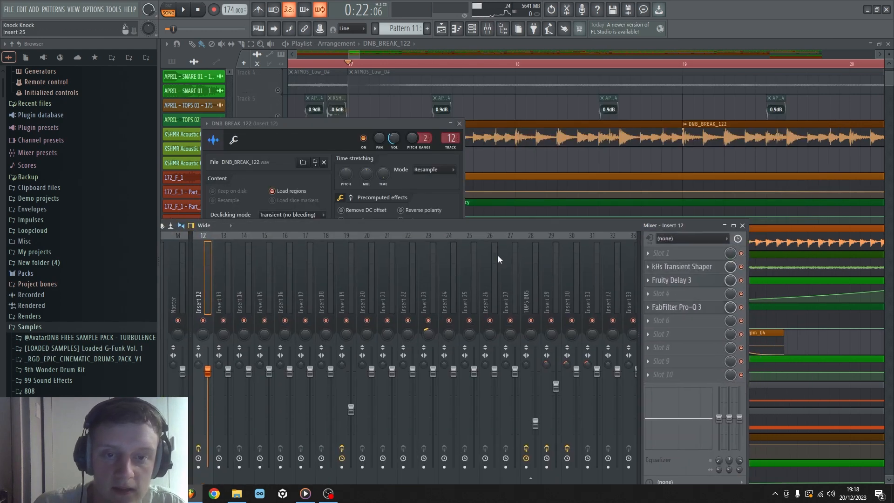
Inspect Insert 12's FabFilter Pro-Q 3 curve while the break plays, then close the EQ and stop playback.
{"action": "left_click", "coordinate": [676, 307]}
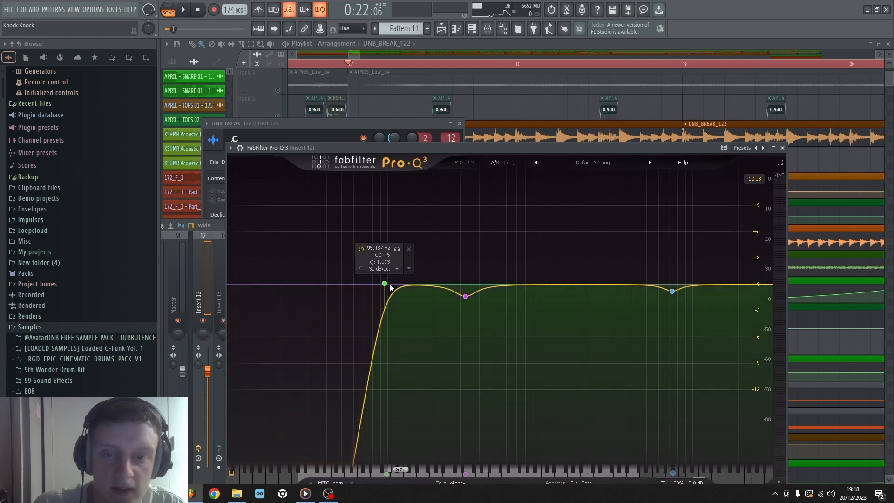
{"action": "key", "text": "space"}
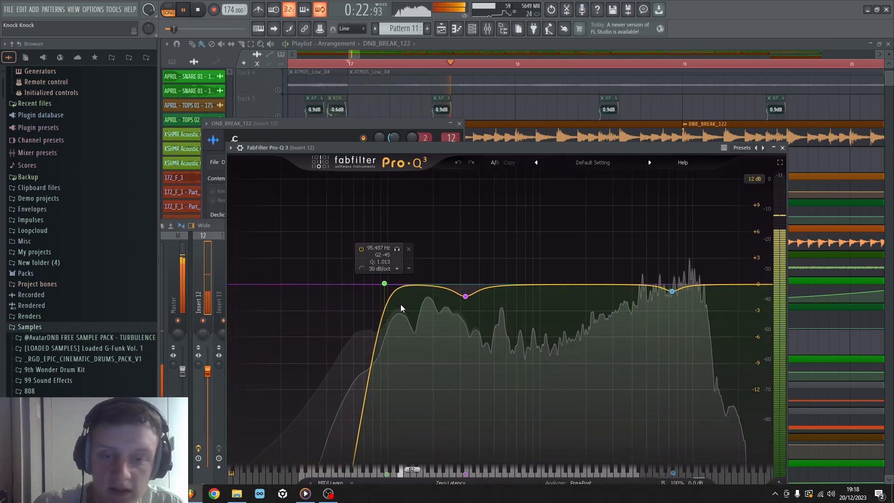
{"action": "left_click", "coordinate": [781, 147]}
{"action": "key", "text": "space"}
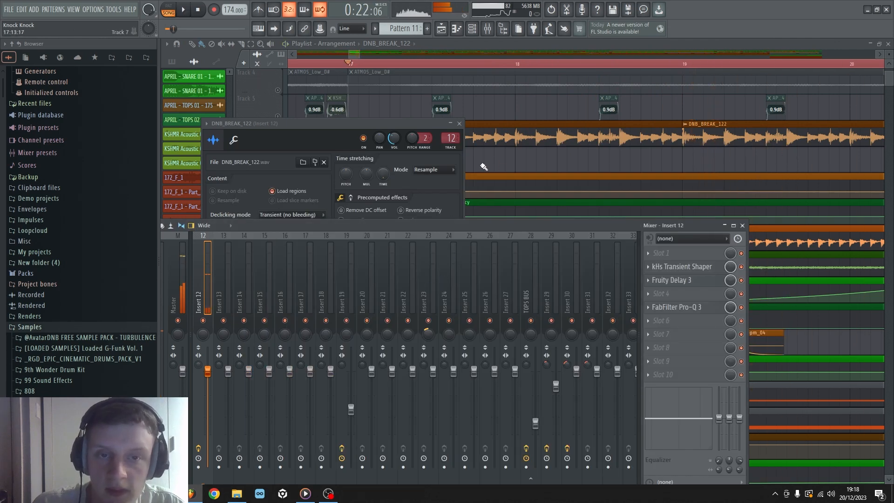
Locate DNB_BREAK_122 in the sample browser from its clip settings, preview the raw sample, and return to the playlist.
{"action": "left_click_drag", "start_coordinate": [398, 125], "coordinate": [595, 94]}
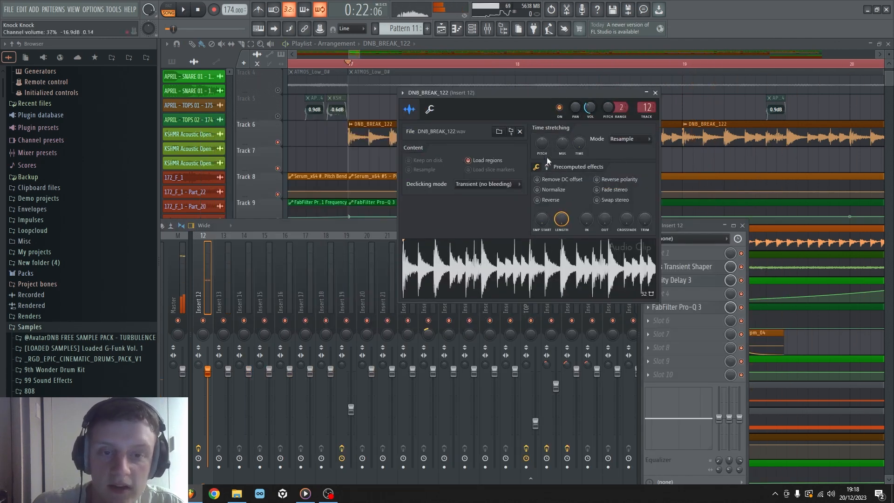
{"action": "left_click", "coordinate": [517, 133]}
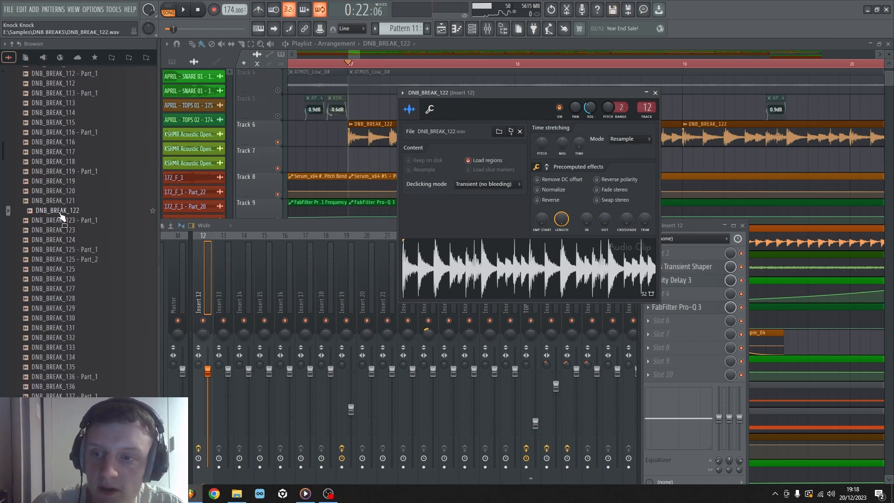
{"action": "left_click", "coordinate": [61, 212]}
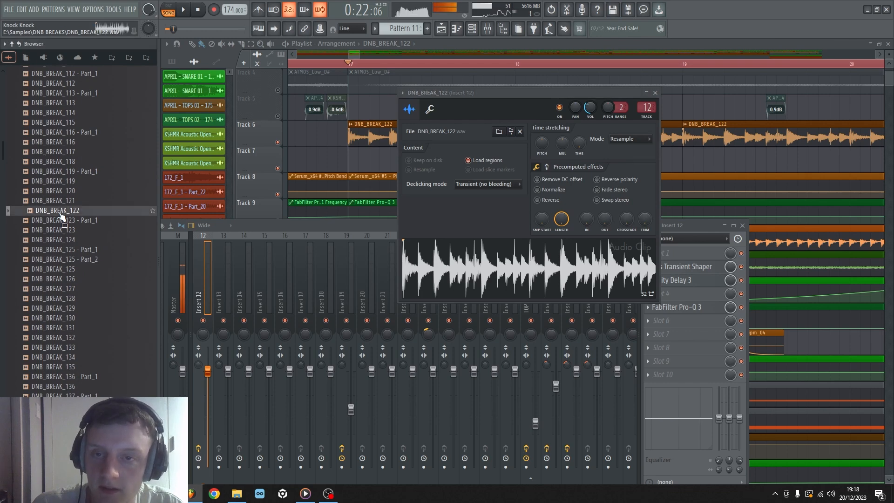
{"action": "left_click", "coordinate": [304, 160]}
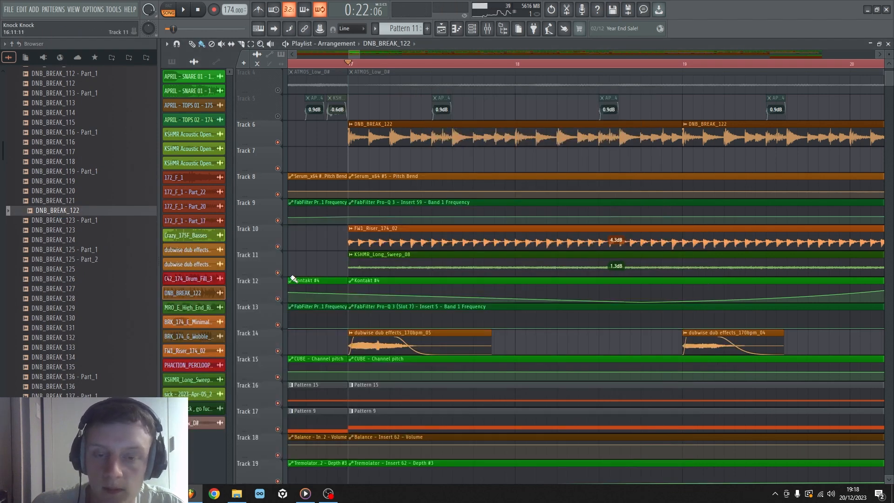
Solo Track 10's FW1_Riser_174_02 clip and play it from bar 17, then stop playback.
{"action": "scroll", "coordinate": [293, 278], "scroll_direction": "up", "scroll_amount": 2}
{"action": "right_click", "coordinate": [277, 298]}
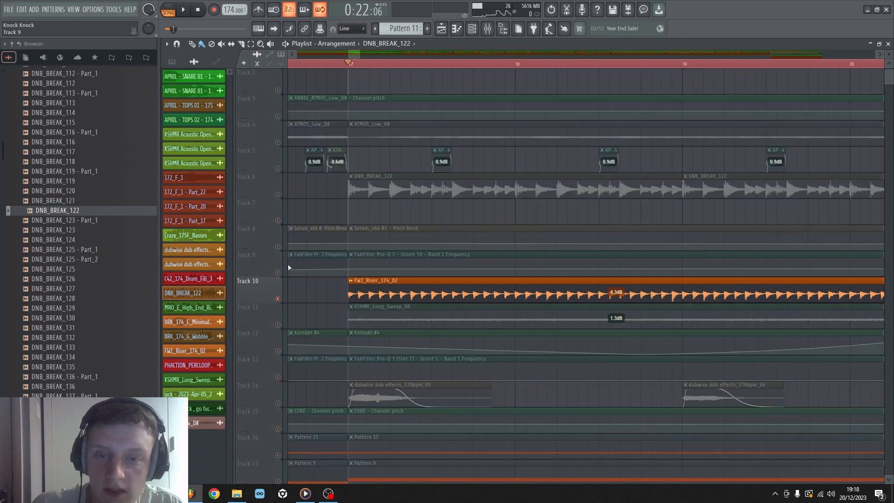
{"action": "scroll", "coordinate": [382, 65], "scroll_direction": "down", "scroll_amount": 2}
{"action": "key", "text": "space"}
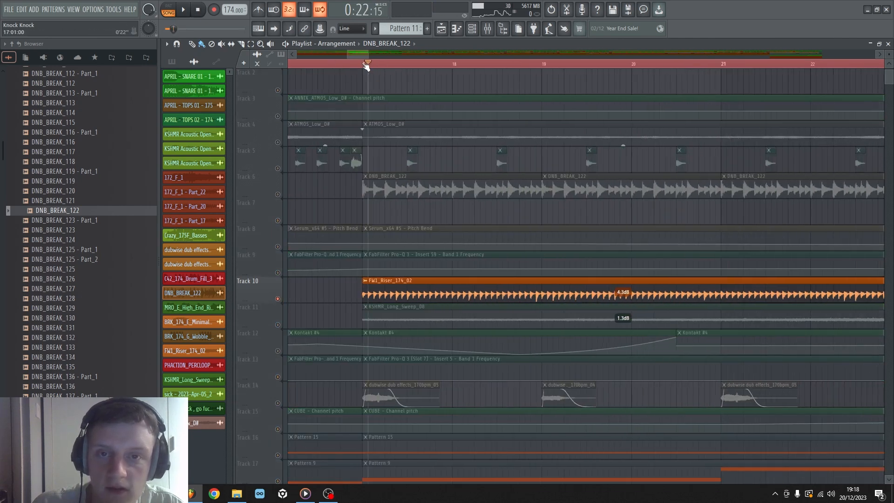
{"action": "scroll", "coordinate": [367, 67], "scroll_direction": "down", "scroll_amount": 4}
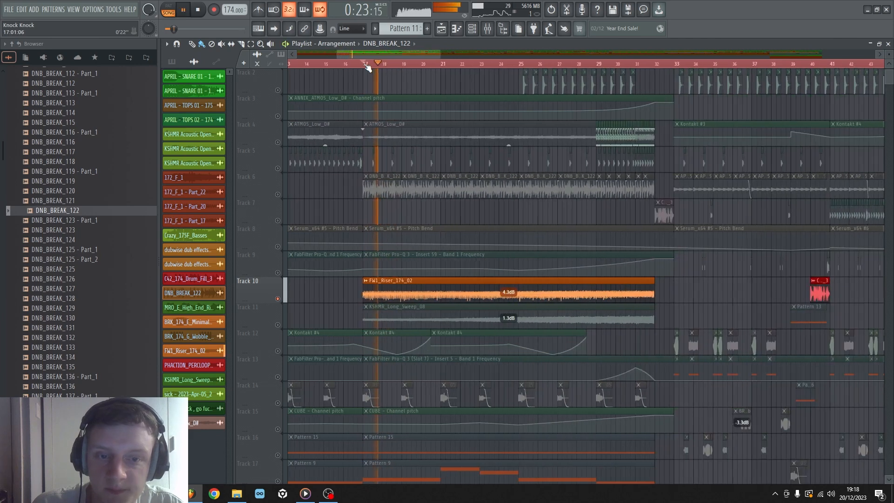
{"action": "key", "text": "space"}
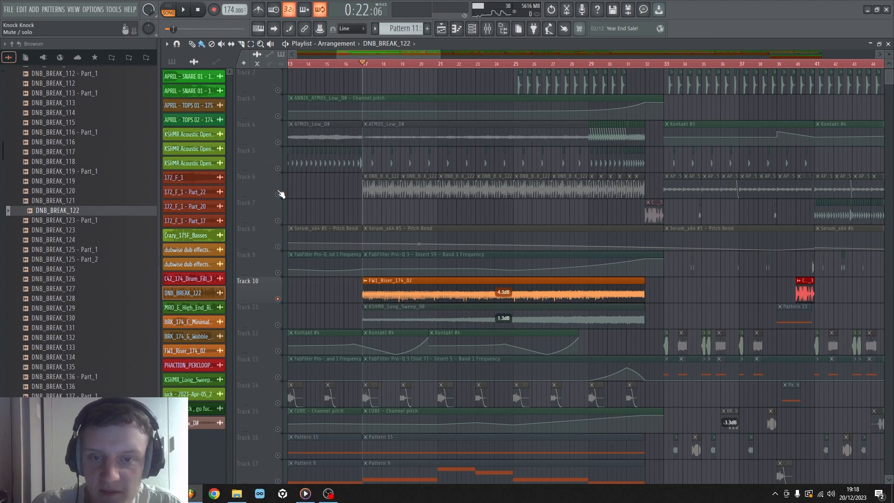
Enable Track 6's DNB_BREAK_122 alongside the Track 10 riser, play both from bar 17, and stop playback.
{"action": "left_click", "coordinate": [278, 194]}
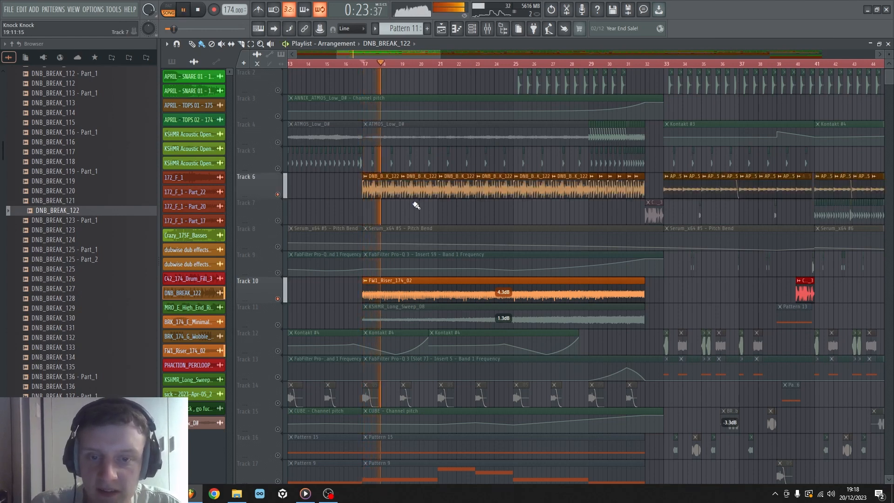
{"action": "scroll", "coordinate": [416, 205], "scroll_direction": "up", "scroll_amount": 1}
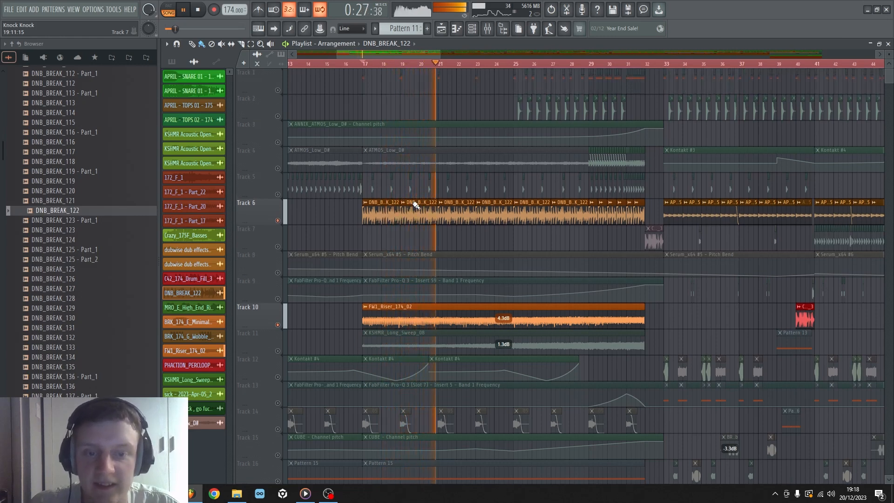
{"action": "scroll", "coordinate": [436, 255], "scroll_direction": "down", "scroll_amount": 4}
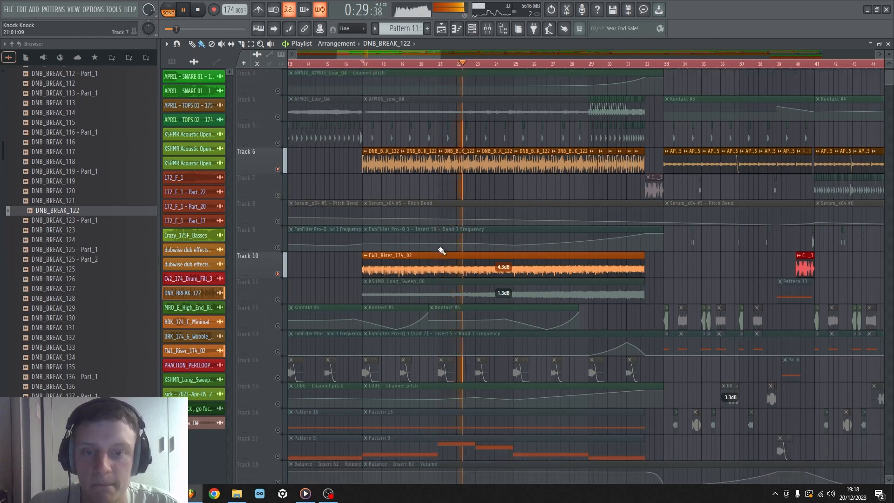
{"action": "scroll", "coordinate": [383, 213], "scroll_direction": "down", "scroll_amount": 4}
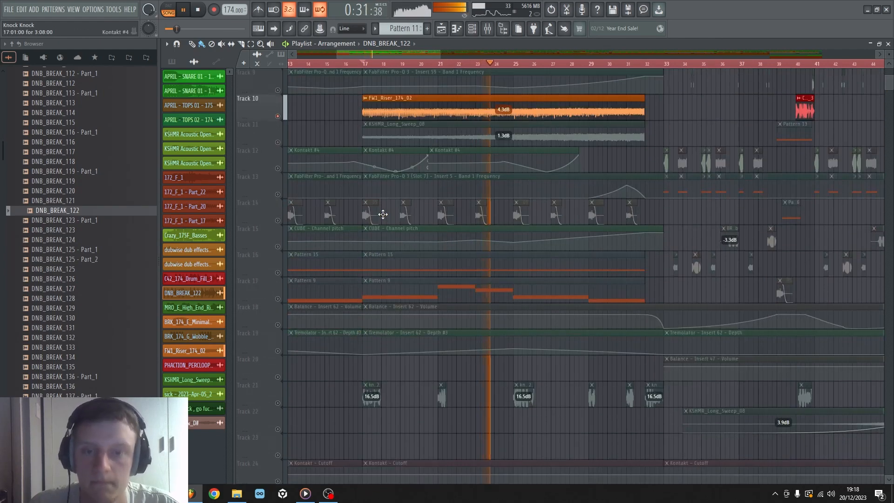
{"action": "scroll", "coordinate": [384, 213], "scroll_direction": "down", "scroll_amount": 4}
{"action": "key", "text": "space"}
Stop playback and enable the automation on Tracks 25 to 33.
{"action": "scroll", "coordinate": [388, 214], "scroll_direction": "down", "scroll_amount": 3}
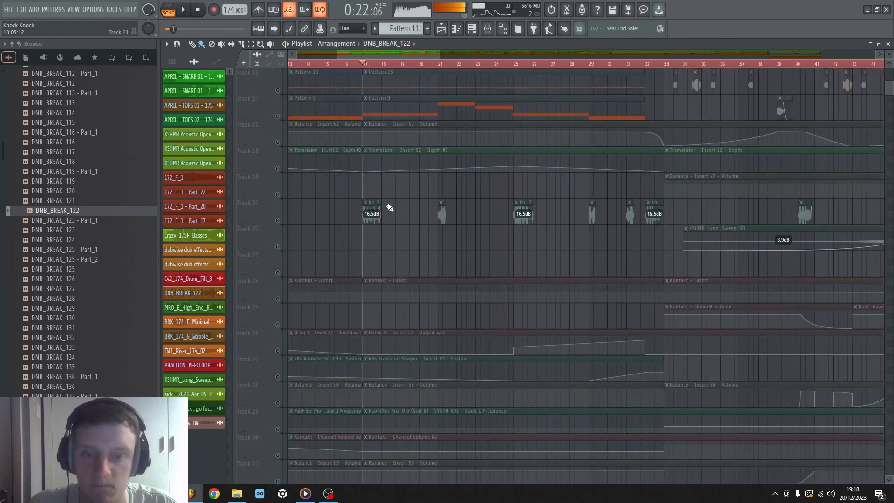
{"action": "scroll", "coordinate": [389, 218], "scroll_direction": "down", "scroll_amount": 3}
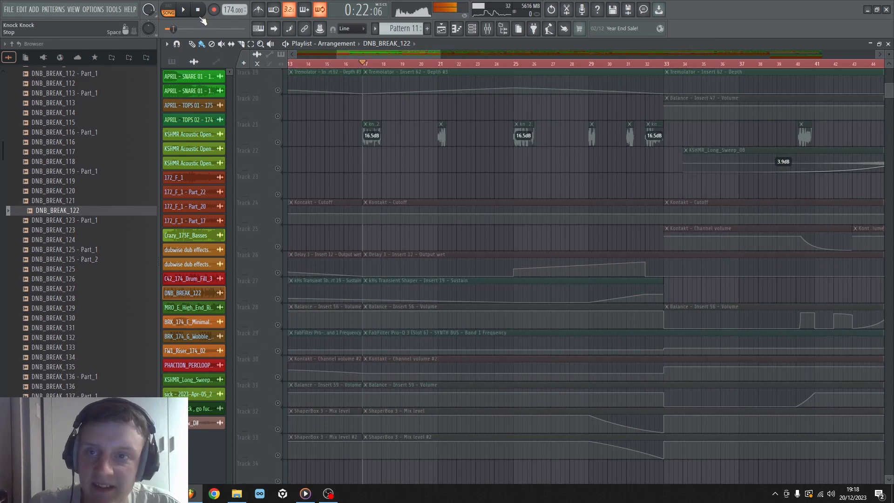
{"action": "scroll", "coordinate": [348, 205], "scroll_direction": "down", "scroll_amount": 2}
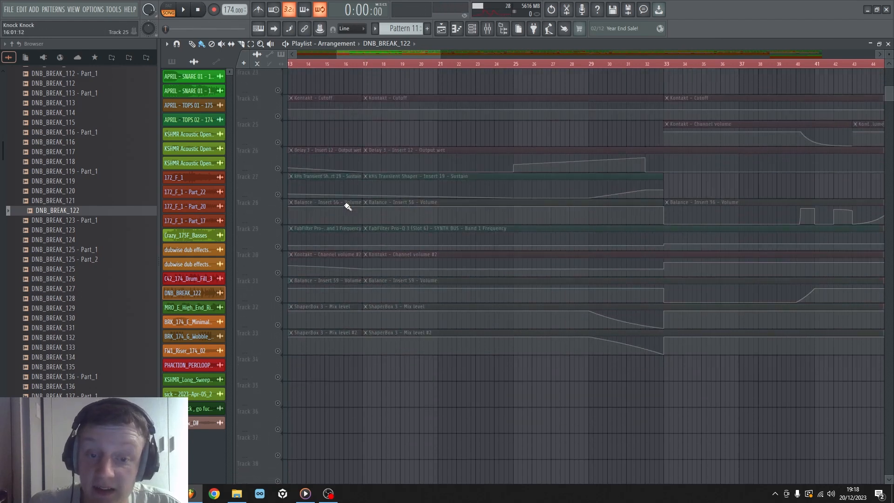
{"action": "left_click_drag", "start_coordinate": [278, 353], "coordinate": [282, 148]}
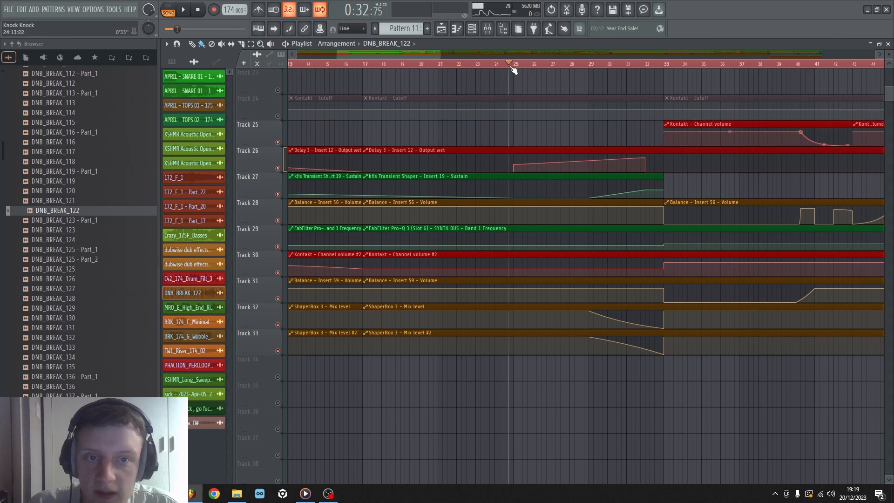
Play the DNB_BREAK_122 and FW1_Riser_174_02 clips with their automation from bar 25, then stop playback near bar 32.
{"action": "key", "text": "space"}
{"action": "scroll", "coordinate": [526, 152], "scroll_direction": "up", "scroll_amount": 10}
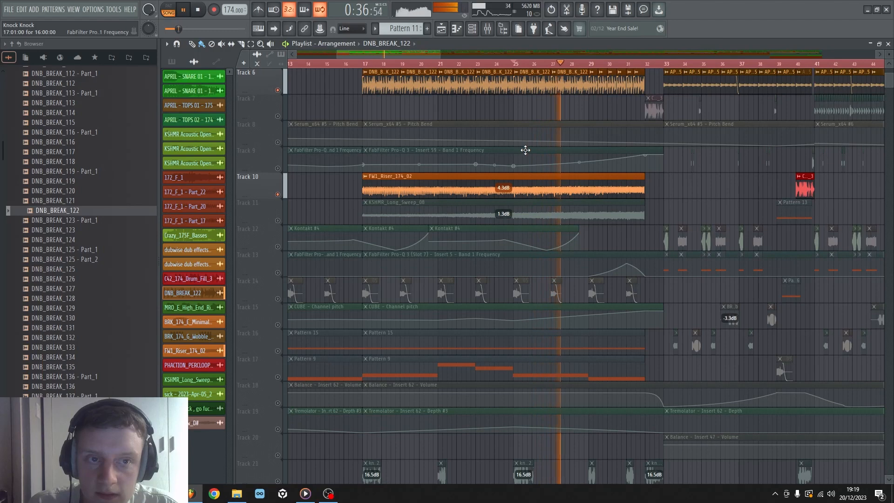
{"action": "scroll", "coordinate": [525, 150], "scroll_direction": "down", "scroll_amount": 6}
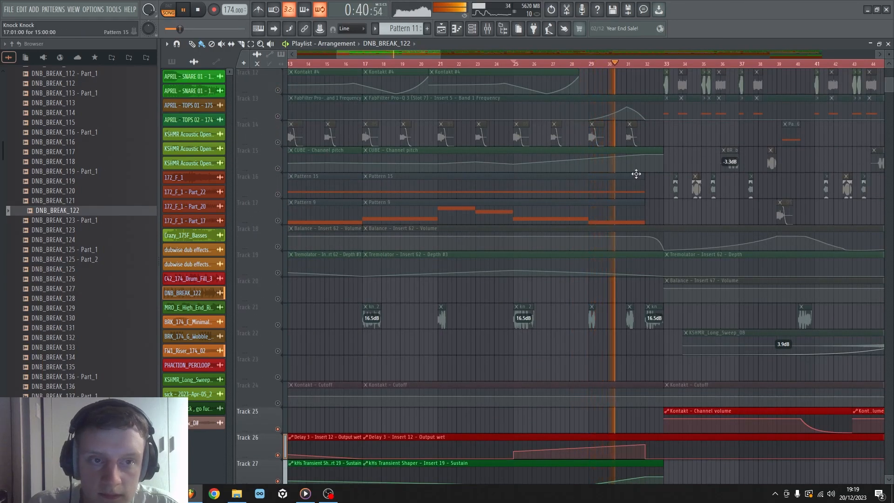
{"action": "scroll", "coordinate": [636, 174], "scroll_direction": "up", "scroll_amount": 6}
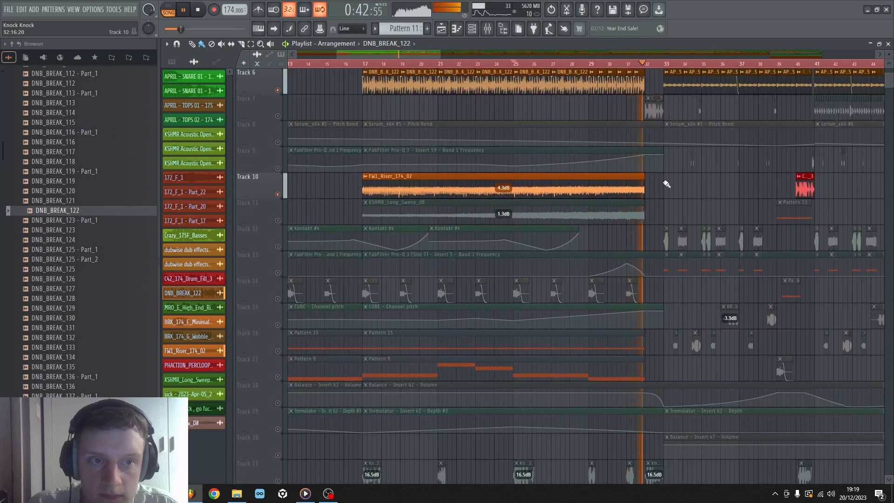
{"action": "scroll", "coordinate": [664, 181], "scroll_direction": "up", "scroll_amount": 5}
{"action": "key", "text": "space"}
Play the chopped DNB_BREAK_122 clips with the riser from bar 29, then stop playback.
{"action": "scroll", "coordinate": [634, 68], "scroll_direction": "up", "scroll_amount": 3}
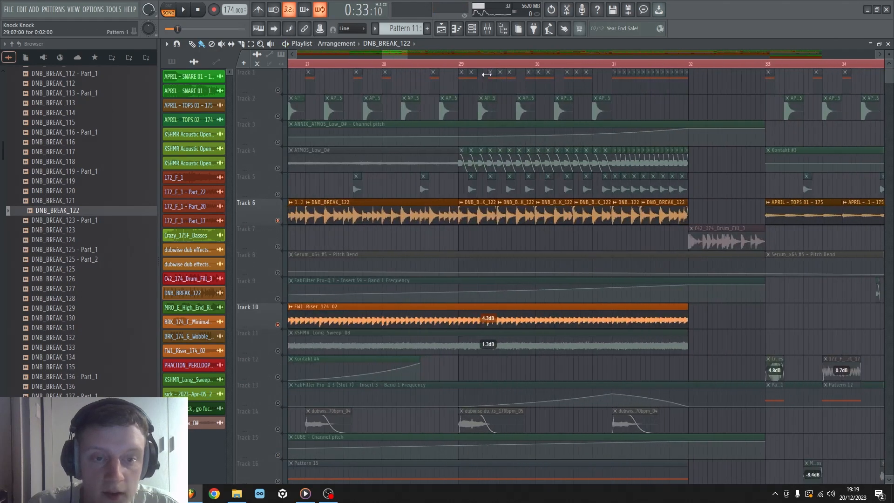
{"action": "key", "text": "space"}
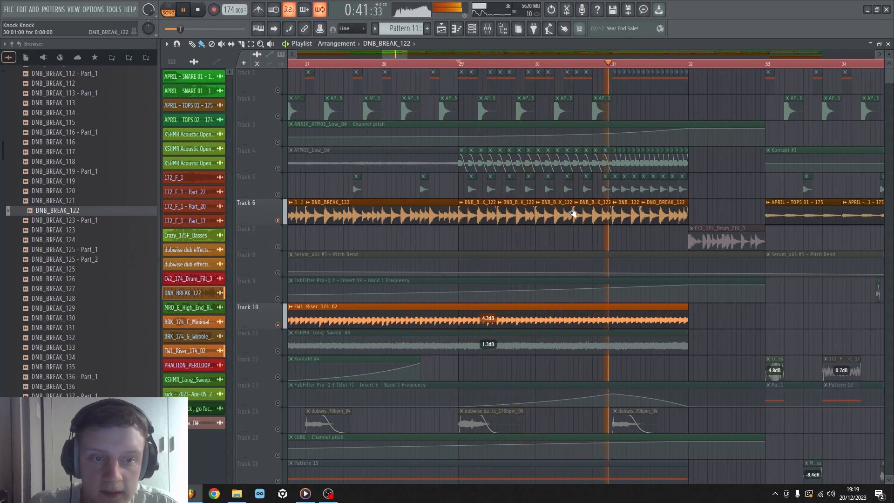
{"action": "scroll", "coordinate": [640, 65], "scroll_direction": "down", "scroll_amount": 2}
{"action": "key", "text": "space"}
Enable Tracks 1, 2 and 5, mute Track 10's riser, and play the drum layers with the break from bar 17.
{"action": "scroll", "coordinate": [550, 68], "scroll_direction": "down", "scroll_amount": 2}
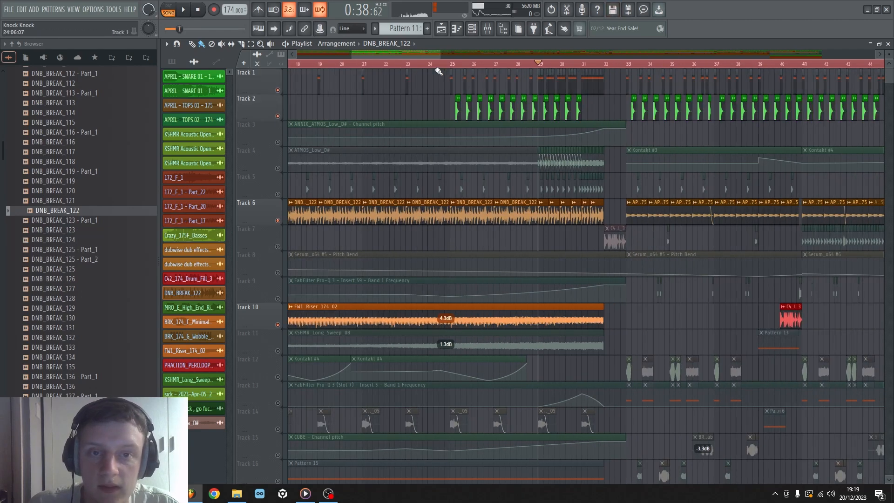
{"action": "scroll", "coordinate": [440, 67], "scroll_direction": "down", "scroll_amount": 2}
{"action": "scroll", "coordinate": [350, 67], "scroll_direction": "up", "scroll_amount": 2}
{"action": "key", "text": "space"}
{"action": "left_click", "coordinate": [277, 324]}
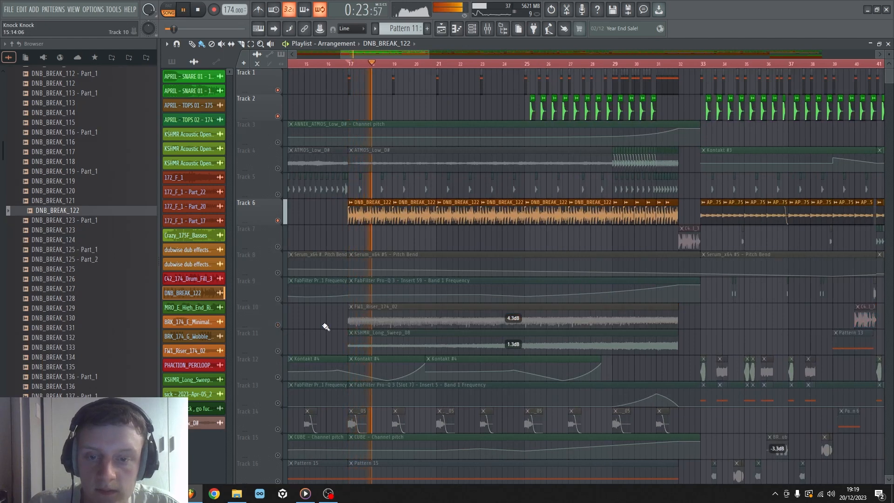
{"action": "left_click", "coordinate": [277, 194]}
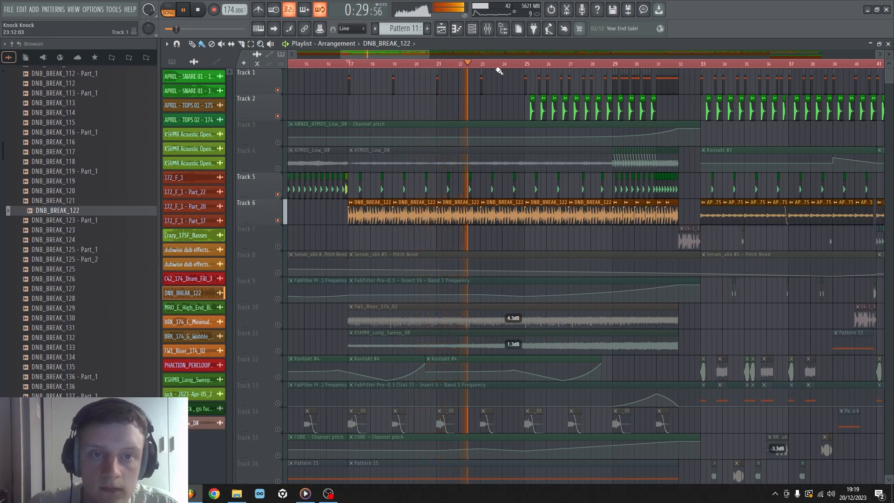
Enable the automation on Tracks 9, 12, 15, 18 and 19 while the drum layers play, then stop playback.
{"action": "scroll", "coordinate": [497, 55], "scroll_direction": "up", "scroll_amount": 3}
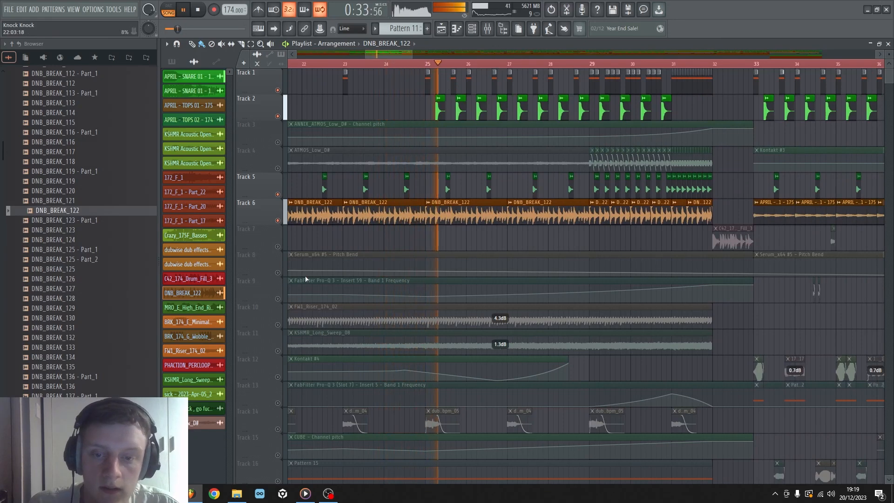
{"action": "left_click", "coordinate": [336, 294]}
{"action": "scroll", "coordinate": [339, 244], "scroll_direction": "down", "scroll_amount": 2}
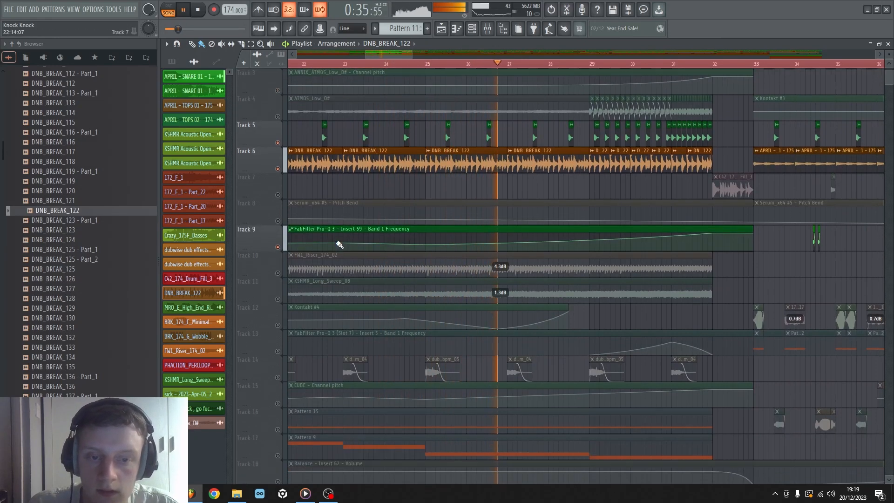
{"action": "left_click", "coordinate": [279, 307]}
{"action": "left_click", "coordinate": [278, 408]}
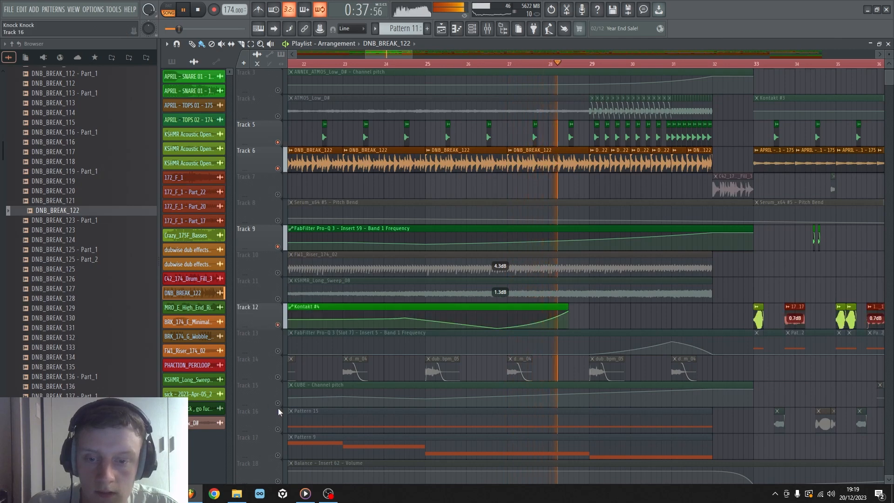
{"action": "scroll", "coordinate": [298, 353], "scroll_direction": "down", "scroll_amount": 4}
{"action": "left_click", "coordinate": [278, 377]}
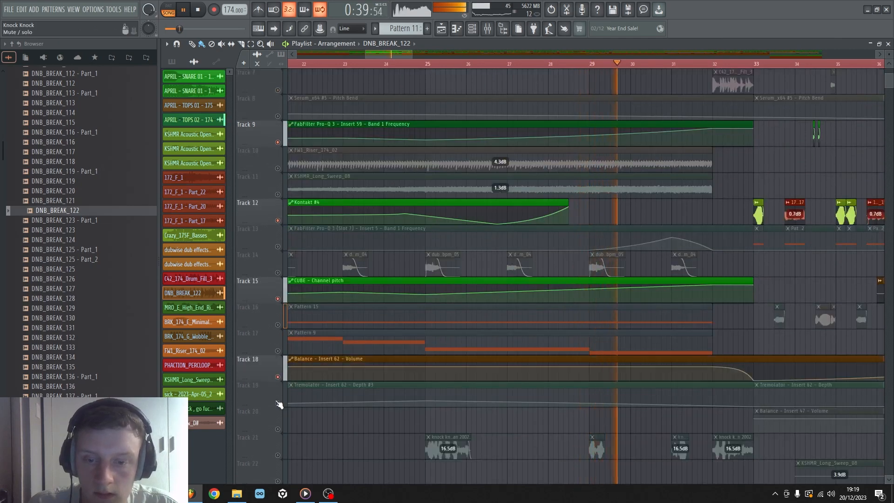
{"action": "left_click", "coordinate": [278, 402]}
{"action": "scroll", "coordinate": [338, 311], "scroll_direction": "down", "scroll_amount": 6}
{"action": "scroll", "coordinate": [599, 229], "scroll_direction": "up", "scroll_amount": 12}
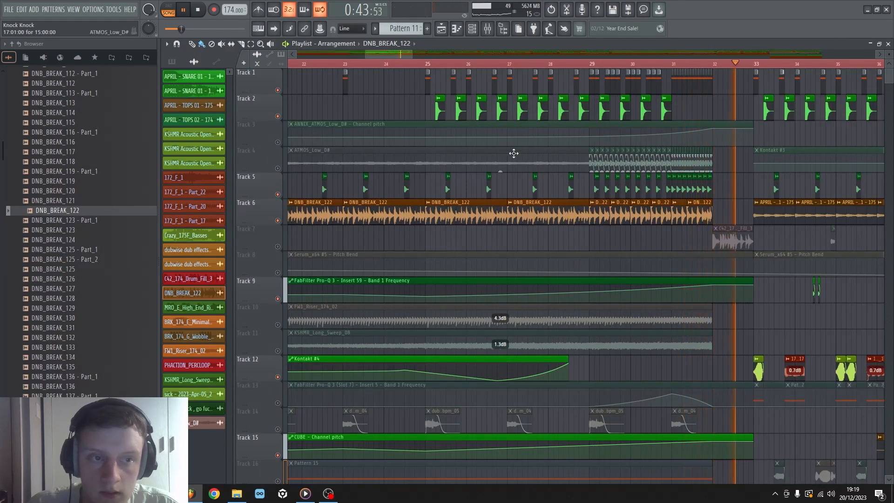
{"action": "key", "text": "space"}
Enable Track 13's FabFilter Pro-Q 3 automation and play the end of the build-up from bar 29.
{"action": "scroll", "coordinate": [517, 153], "scroll_direction": "down", "scroll_amount": 3}
{"action": "scroll", "coordinate": [518, 156], "scroll_direction": "down", "scroll_amount": 5}
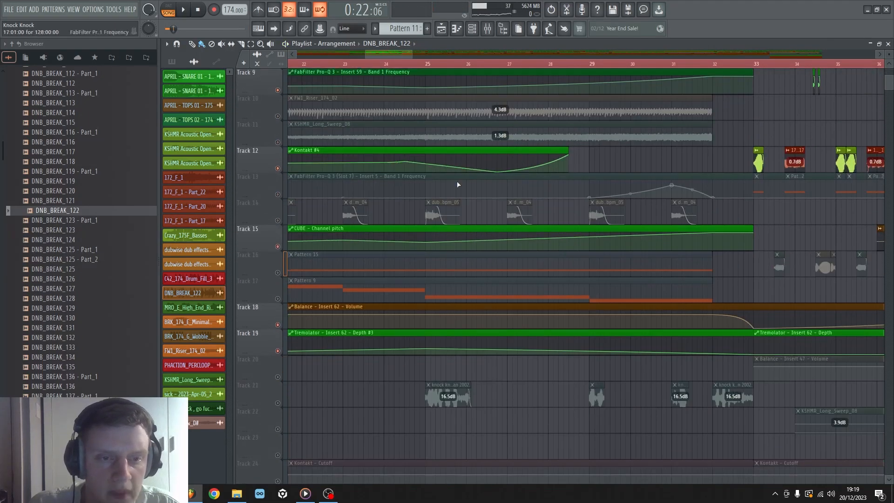
{"action": "left_click", "coordinate": [278, 194]}
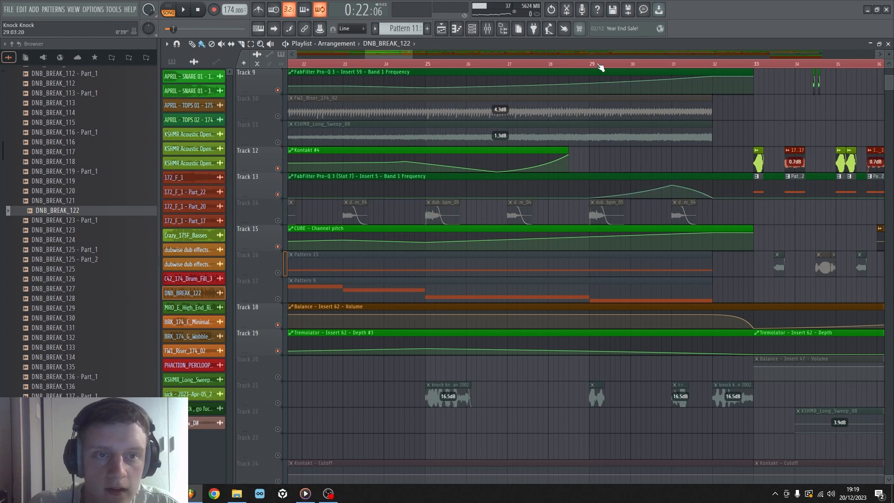
{"action": "scroll", "coordinate": [286, 176], "scroll_direction": "up", "scroll_amount": 8}
{"action": "scroll", "coordinate": [286, 175], "scroll_direction": "right", "scroll_amount": 1}
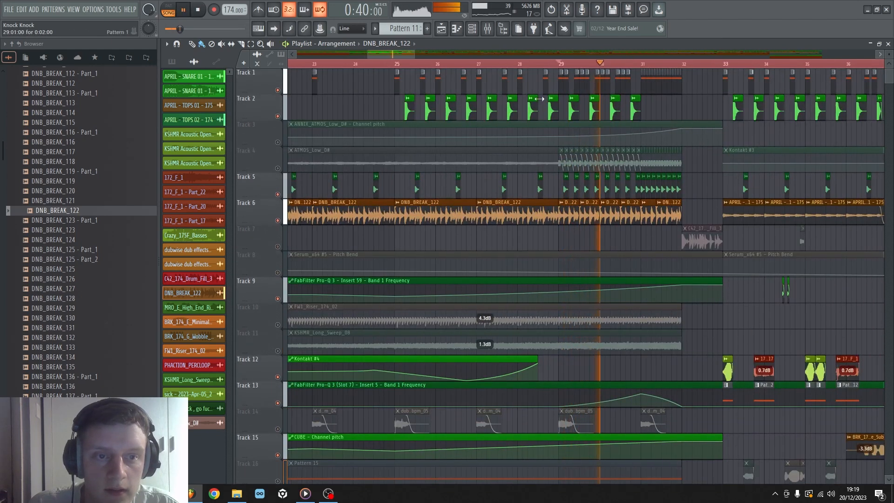
Enable Track 4's ATMOS_Low_D# and repeated hits, audition them with the drums from bar 29, and stop playback.
{"action": "left_click", "coordinate": [278, 169]}
{"action": "key", "text": "space"}
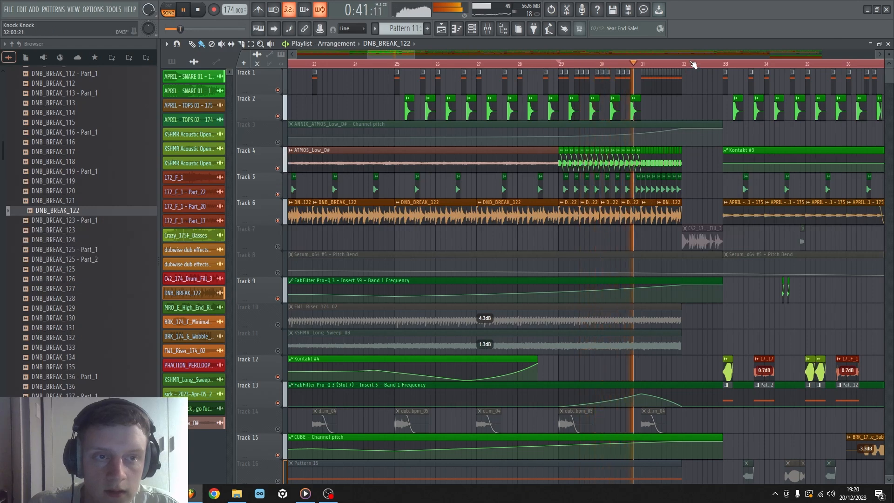
{"action": "scroll", "coordinate": [693, 67], "scroll_direction": "up", "scroll_amount": 3}
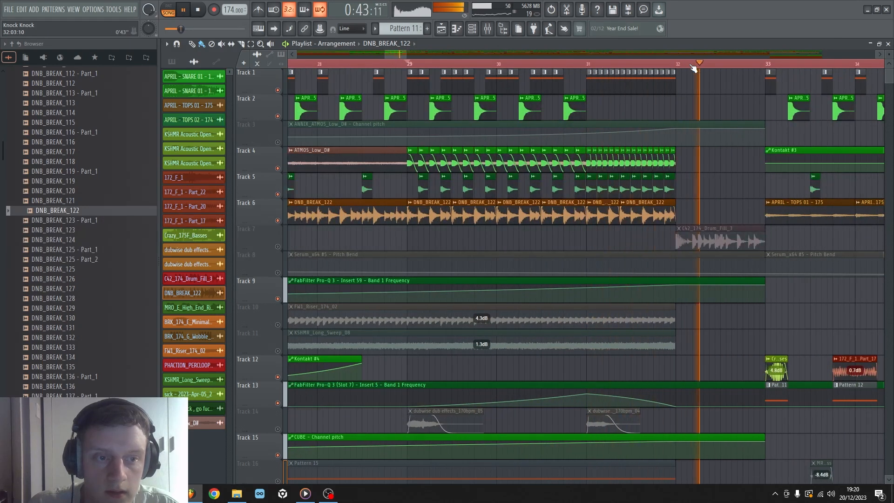
{"action": "key", "text": "space"}
{"action": "key", "text": "space"}
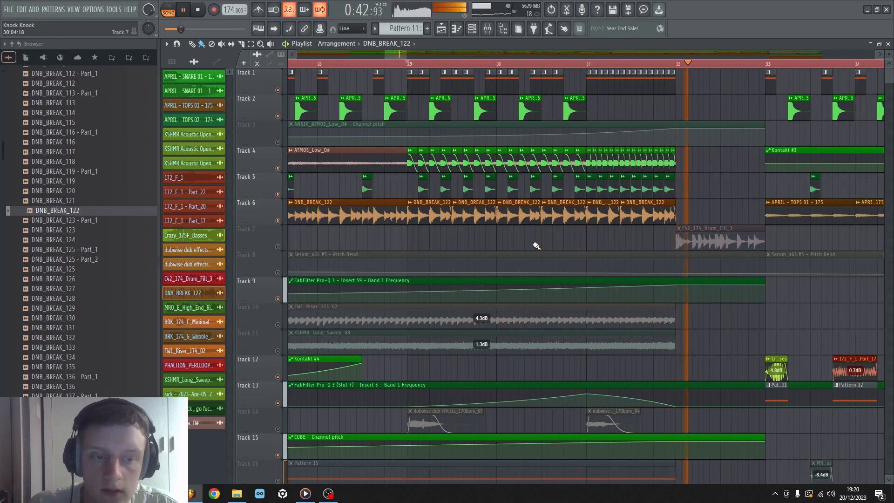
{"action": "key", "text": "space"}
Solo Track 3's ANNIX_ATMOS_Low_D# channel pitch automation and enable Track 4 alongside it.
{"action": "scroll", "coordinate": [484, 260], "scroll_direction": "down", "scroll_amount": 3}
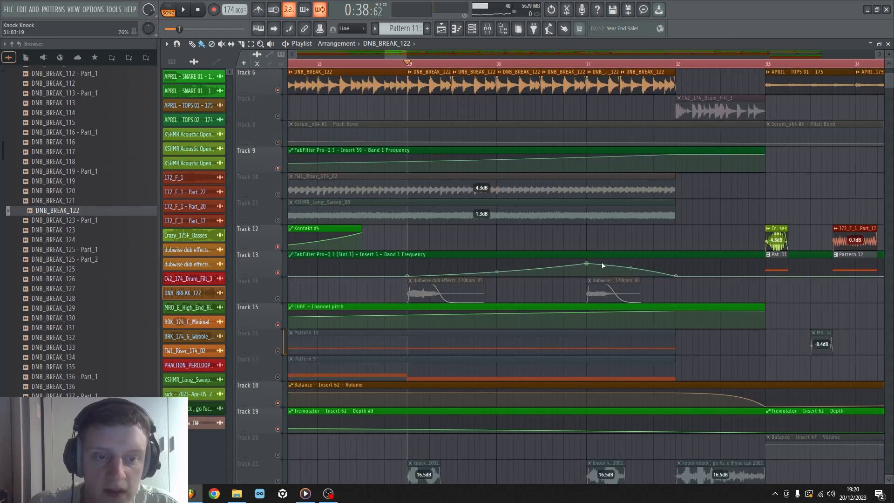
{"action": "scroll", "coordinate": [675, 305], "scroll_direction": "down", "scroll_amount": 5}
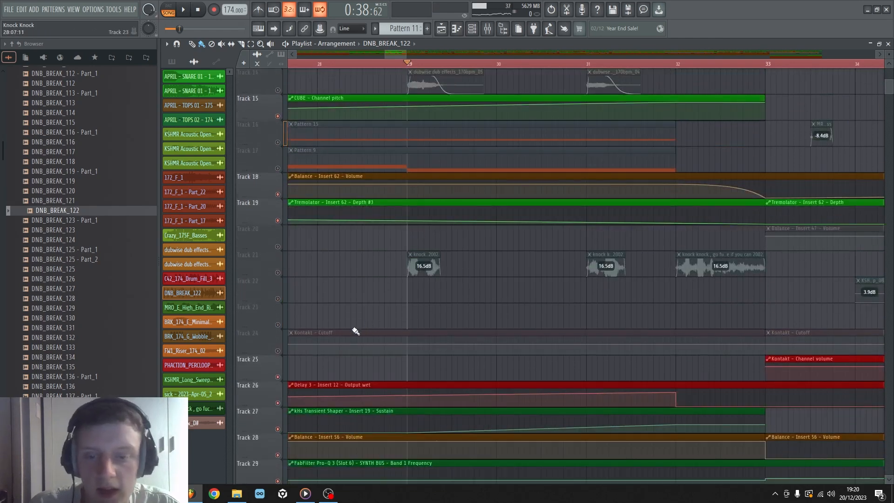
{"action": "scroll", "coordinate": [305, 334], "scroll_direction": "up", "scroll_amount": 8}
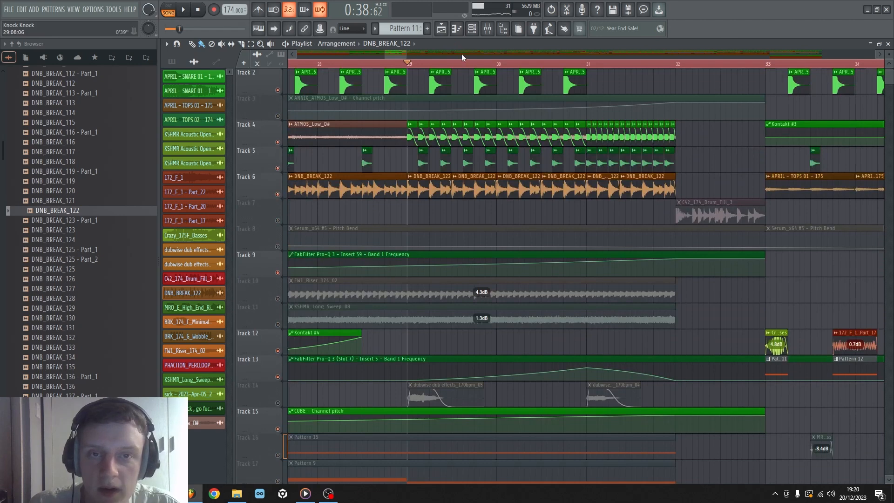
{"action": "scroll", "coordinate": [462, 54], "scroll_direction": "up", "scroll_amount": 3}
{"action": "right_click", "coordinate": [282, 111]}
{"action": "right_click", "coordinate": [282, 117]}
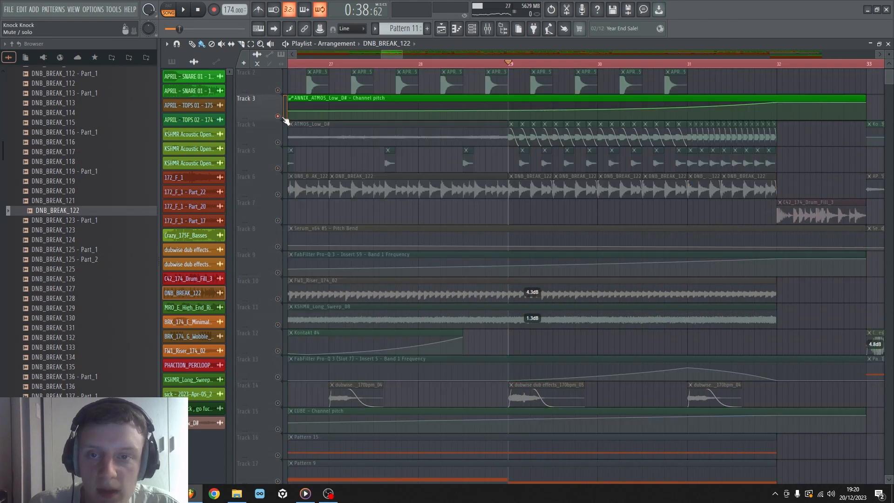
{"action": "left_click", "coordinate": [278, 142]}
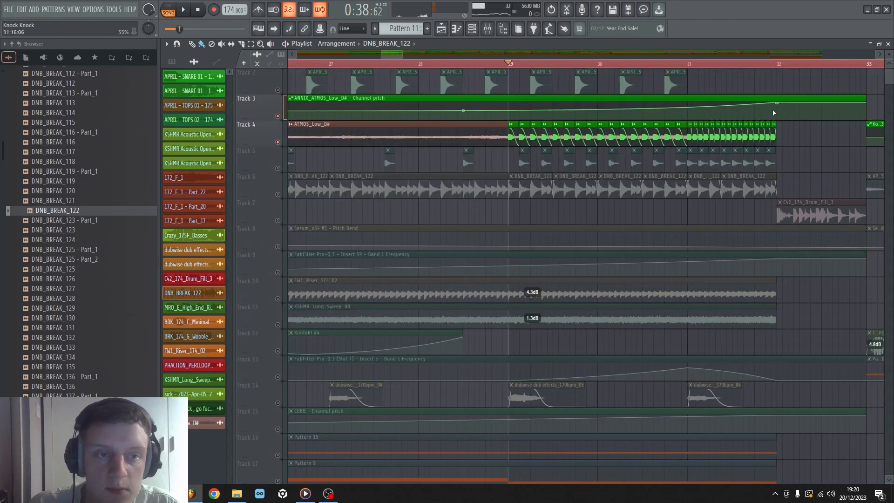
Move the ATMOS_Low_D# clip that starts at bar 17 from Track 4 to Track 7 and enable Track 7.
{"action": "left_click_drag", "start_coordinate": [445, 136], "coordinate": [443, 216]}
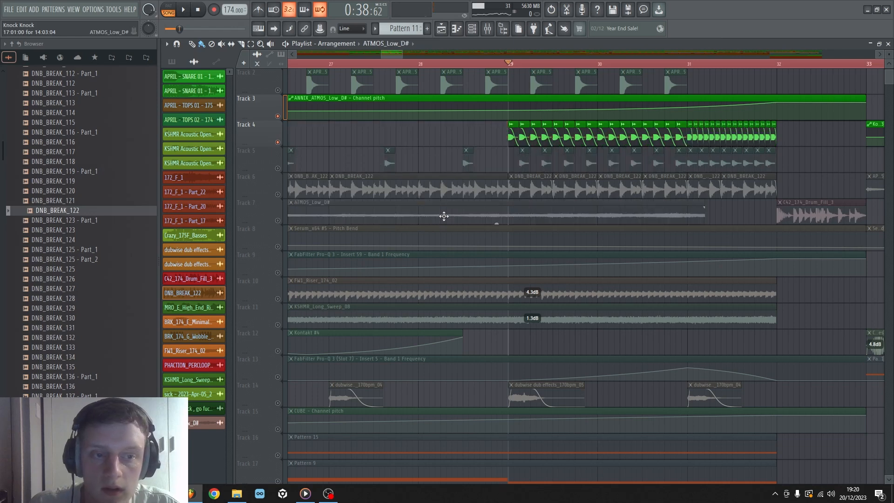
{"action": "key", "text": "ctrl+z"}
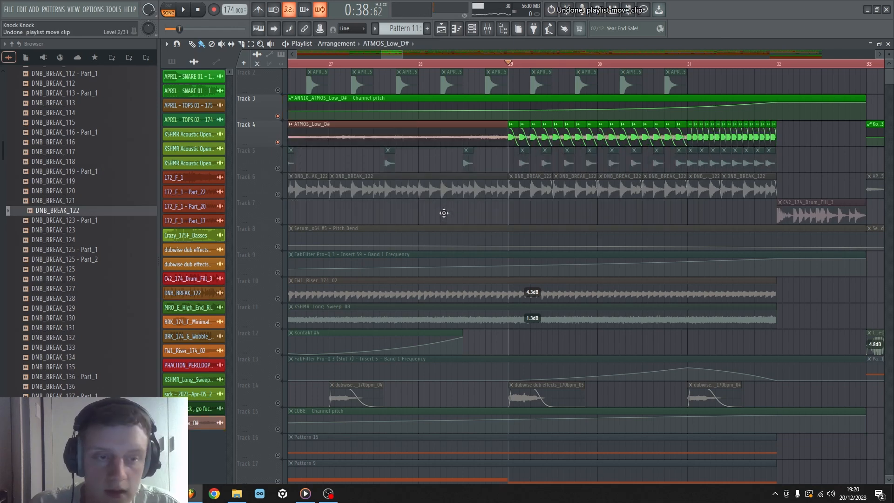
{"action": "left_click_drag", "start_coordinate": [389, 154], "coordinate": [389, 223]}
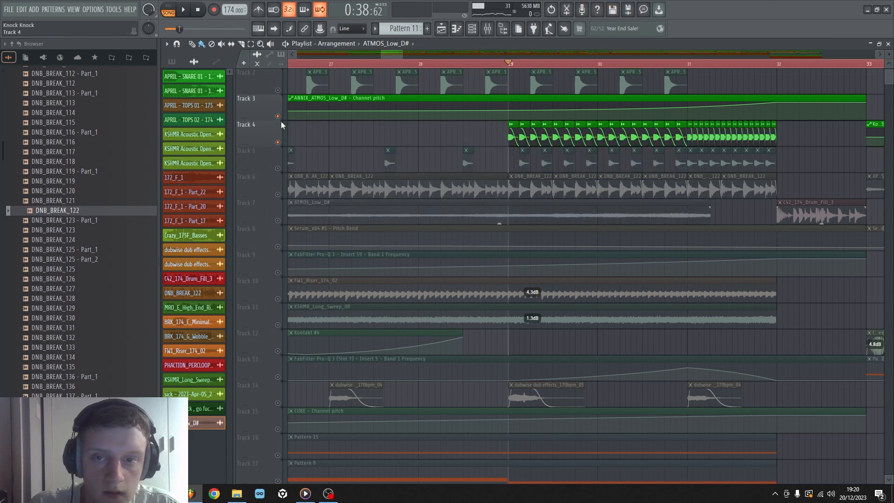
{"action": "left_click", "coordinate": [278, 220]}
Mute Track 4 and play the ATMOS_Low_D# clip with its pitch automation from bar 29, then stop playback.
{"action": "key", "text": "space"}
{"action": "key", "text": "space"}
{"action": "left_click", "coordinate": [278, 142]}
{"action": "key", "text": "space"}
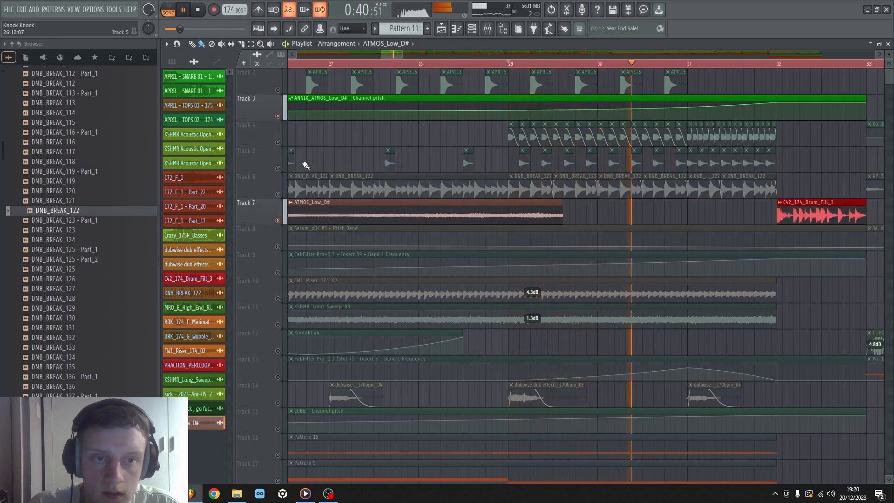
{"action": "key", "text": "space"}
Replay the pitch-automated ATMOS_Low_D# clip from bar 29, stop playback, and re-enable all playlist tracks.
{"action": "scroll", "coordinate": [662, 89], "scroll_direction": "up", "scroll_amount": 1}
{"action": "scroll", "coordinate": [674, 60], "scroll_direction": "down", "scroll_amount": 6}
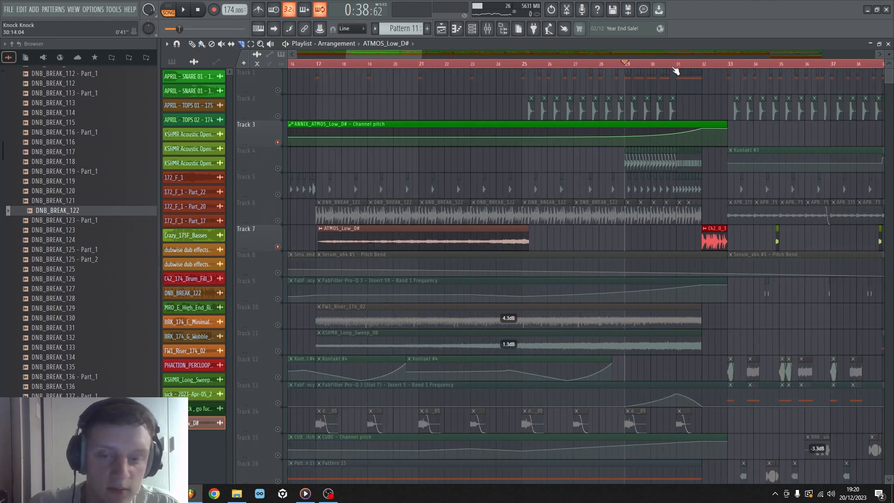
{"action": "key", "text": "space"}
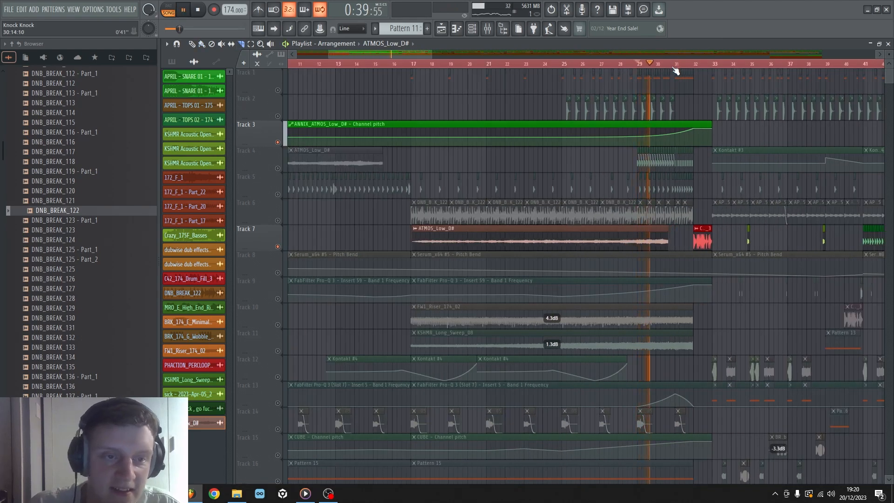
{"action": "right_click", "coordinate": [278, 171]}
{"action": "right_click", "coordinate": [277, 171]}
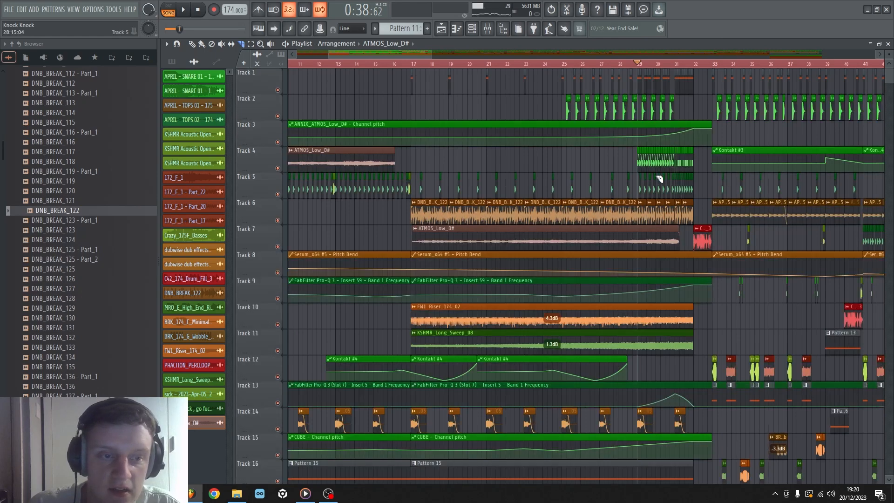
Solo Track 16's Pattern 15 and enable Track 15's CUBE channel pitch automation alongside it.
{"action": "scroll", "coordinate": [725, 221], "scroll_direction": "down", "scroll_amount": 3}
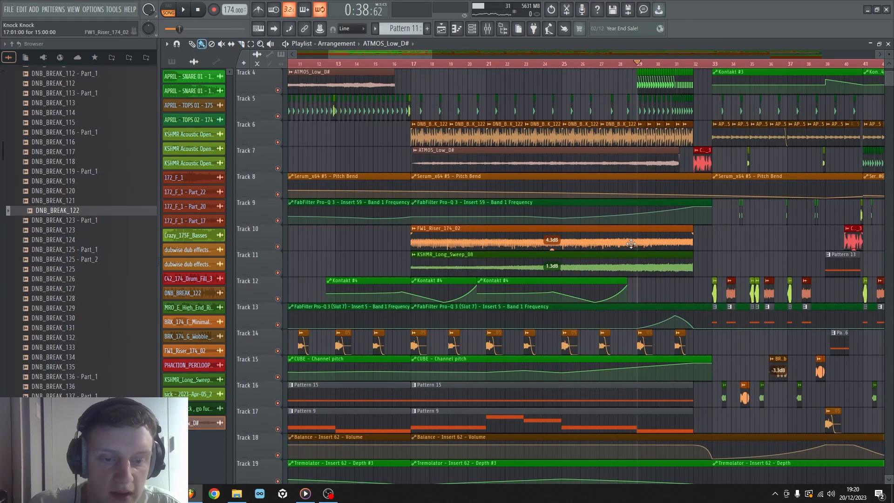
{"action": "scroll", "coordinate": [630, 243], "scroll_direction": "down", "scroll_amount": 3}
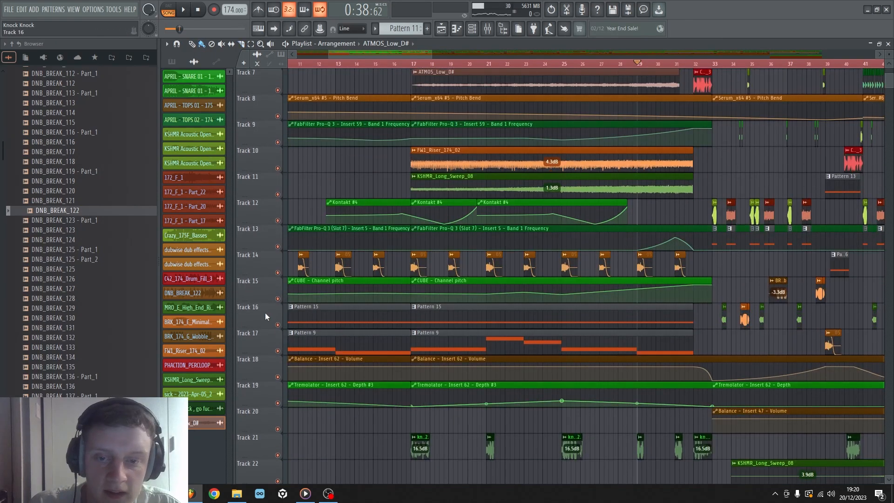
{"action": "right_click", "coordinate": [278, 325]}
{"action": "left_click", "coordinate": [278, 299]}
{"action": "scroll", "coordinate": [649, 169], "scroll_direction": "down", "scroll_amount": 5}
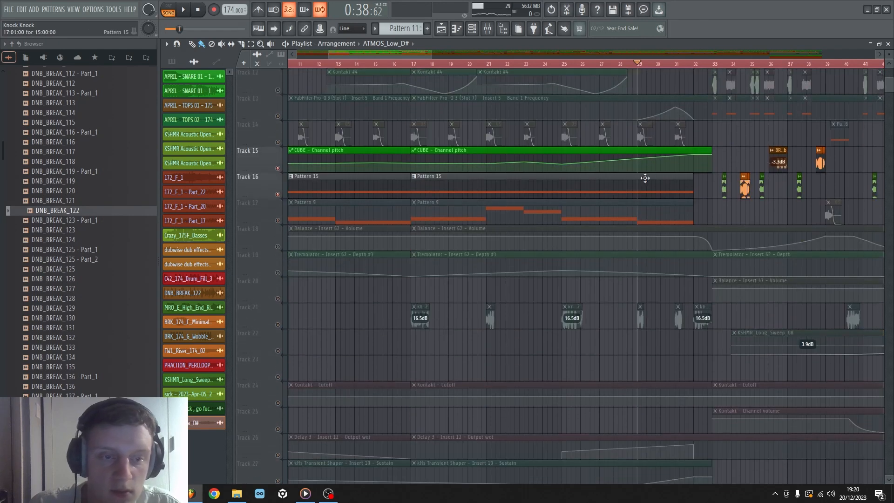
Play the isolated Pattern 15 with its CUBE channel pitch automation from bar 29, then stop playback.
{"action": "scroll", "coordinate": [671, 69], "scroll_direction": "up", "scroll_amount": 2}
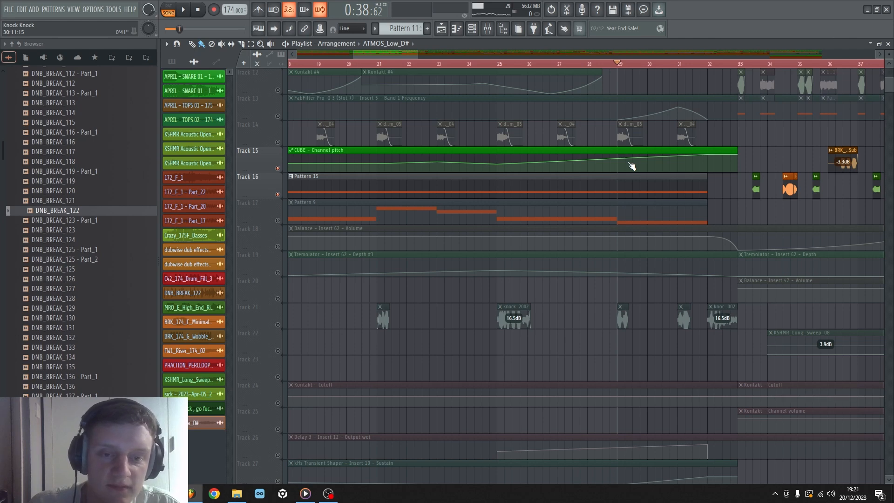
{"action": "key", "text": "space"}
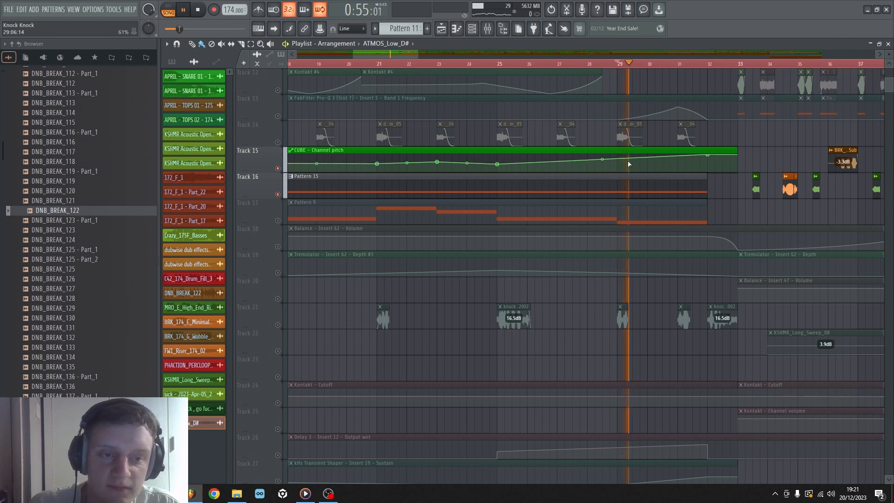
{"action": "key", "text": "space"}
{"action": "scroll", "coordinate": [669, 94], "scroll_direction": "up", "scroll_amount": 1}
{"action": "scroll", "coordinate": [665, 84], "scroll_direction": "up", "scroll_amount": 4}
{"action": "key", "text": "space"}
{"action": "scroll", "coordinate": [660, 67], "scroll_direction": "up", "scroll_amount": 2}
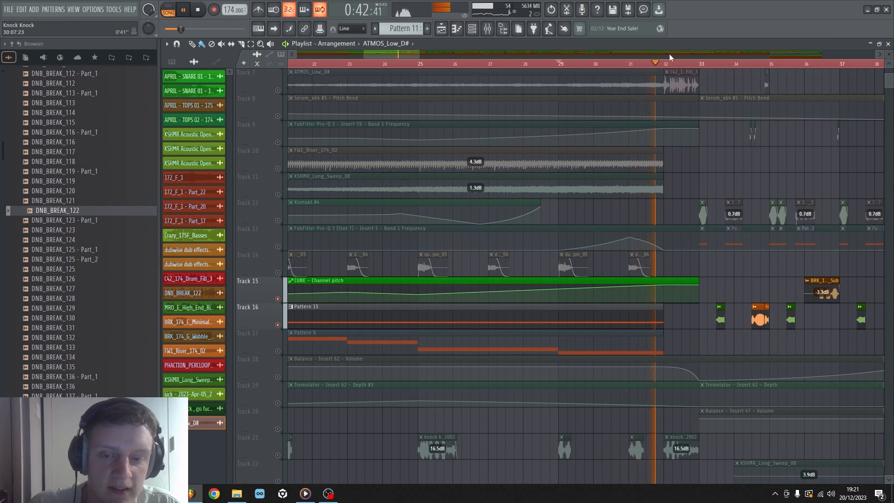
{"action": "key", "text": "space"}
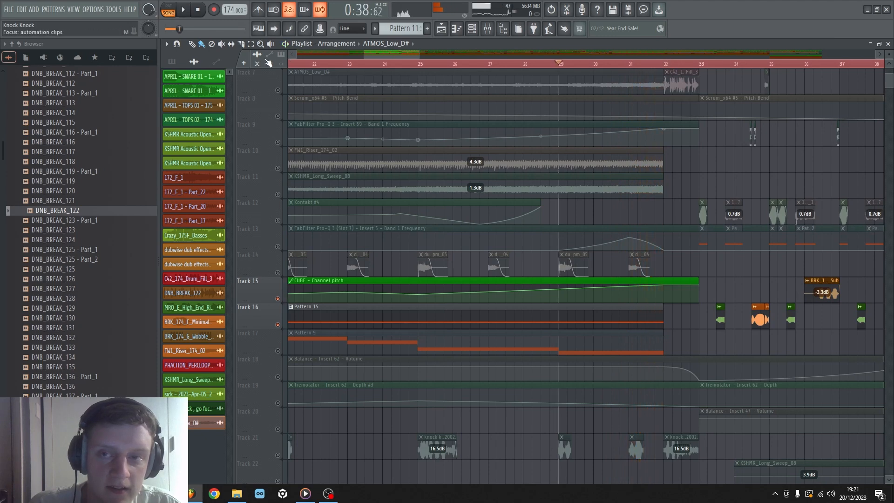
Solo Track 21 and examine its first vocal clip, at bar 17, up close.
{"action": "scroll", "coordinate": [500, 72], "scroll_direction": "down", "scroll_amount": 6}
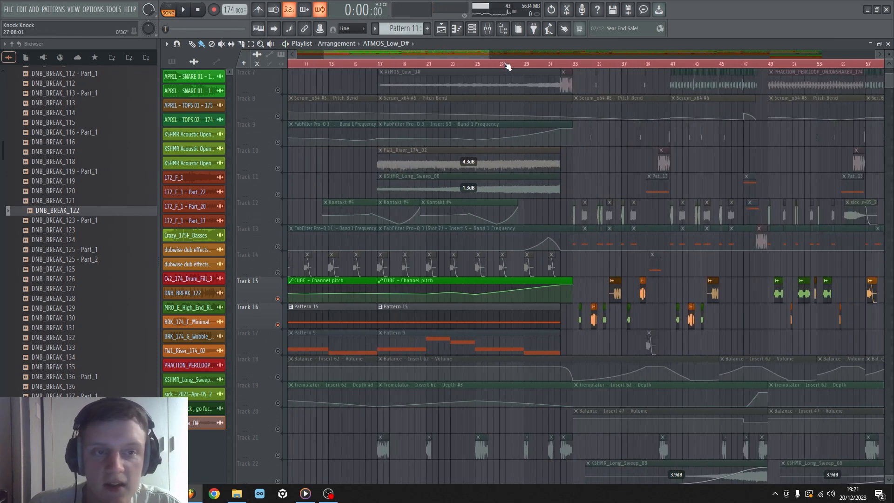
{"action": "scroll", "coordinate": [364, 316], "scroll_direction": "down", "scroll_amount": 5}
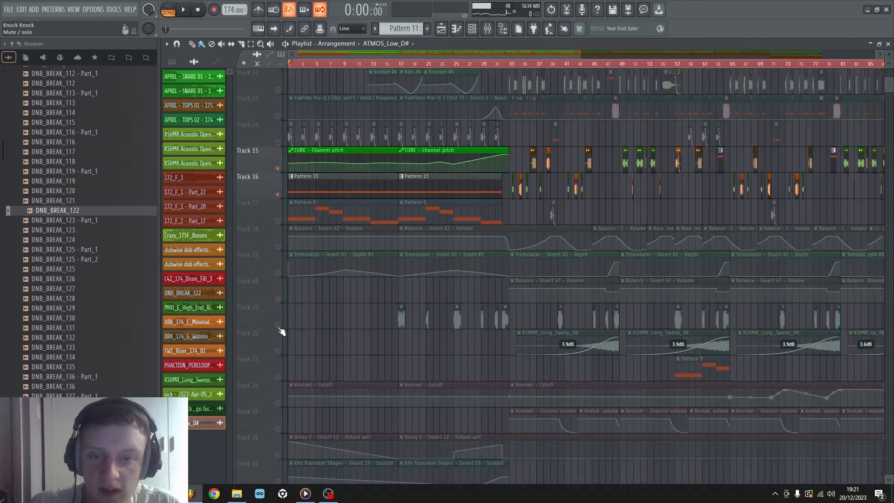
{"action": "scroll", "coordinate": [340, 293], "scroll_direction": "down", "scroll_amount": 6}
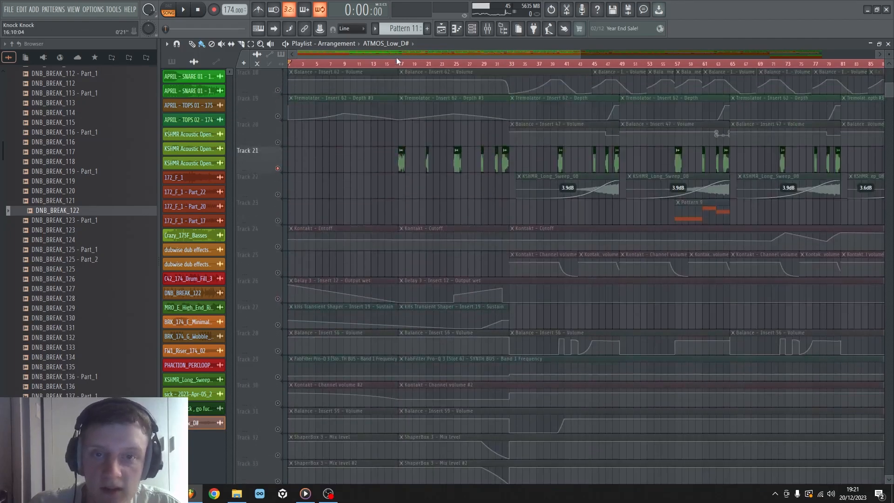
{"action": "scroll", "coordinate": [401, 65], "scroll_direction": "up", "scroll_amount": 6}
{"action": "scroll", "coordinate": [425, 173], "scroll_direction": "up", "scroll_amount": 6}
{"action": "scroll", "coordinate": [426, 172], "scroll_direction": "down", "scroll_amount": 5}
{"action": "scroll", "coordinate": [434, 68], "scroll_direction": "up", "scroll_amount": 3}
{"action": "scroll", "coordinate": [434, 68], "scroll_direction": "up", "scroll_amount": 4}
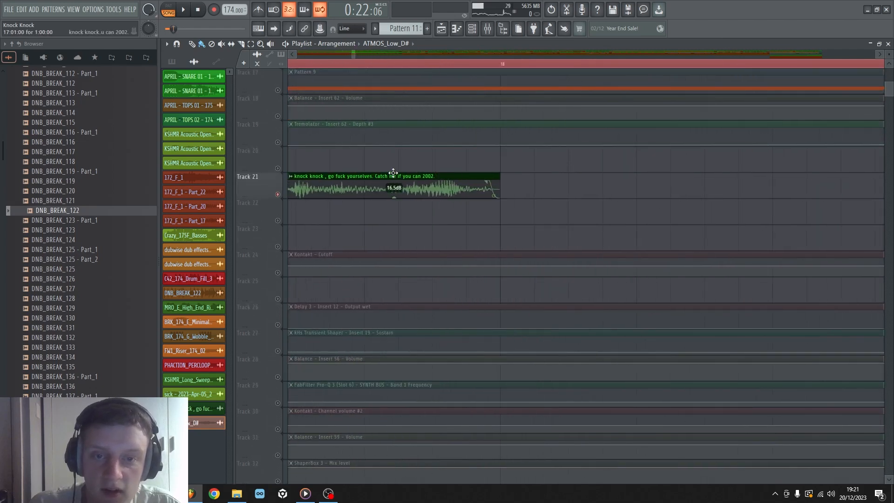
Play the soloed vocal clips from bar 17, skipping ahead to the clips at bars 21 and 25.
{"action": "scroll", "coordinate": [494, 65], "scroll_direction": "down", "scroll_amount": 4}
{"action": "key", "text": "space"}
{"action": "scroll", "coordinate": [604, 205], "scroll_direction": "up", "scroll_amount": 5}
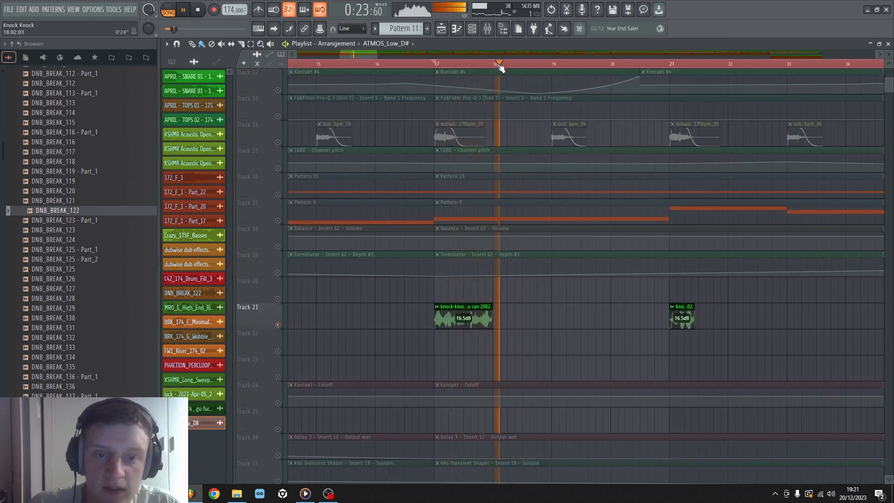
{"action": "scroll", "coordinate": [498, 66], "scroll_direction": "down", "scroll_amount": 3}
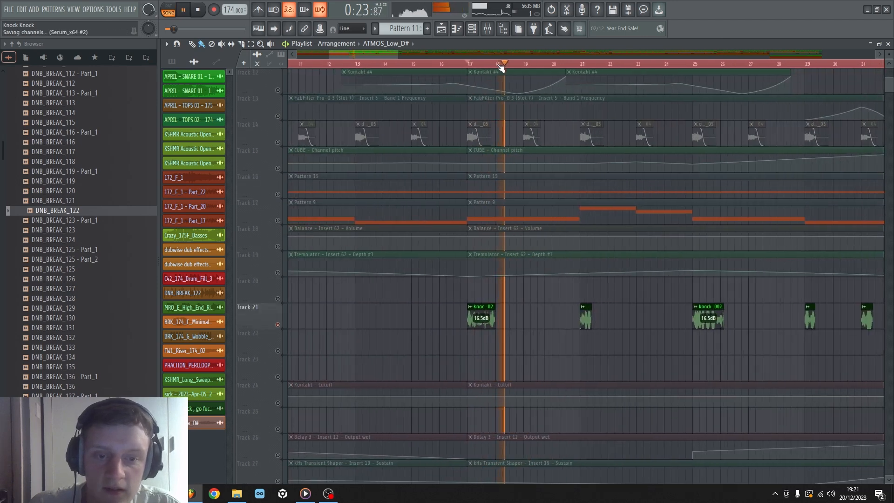
{"action": "left_click", "coordinate": [585, 54]}
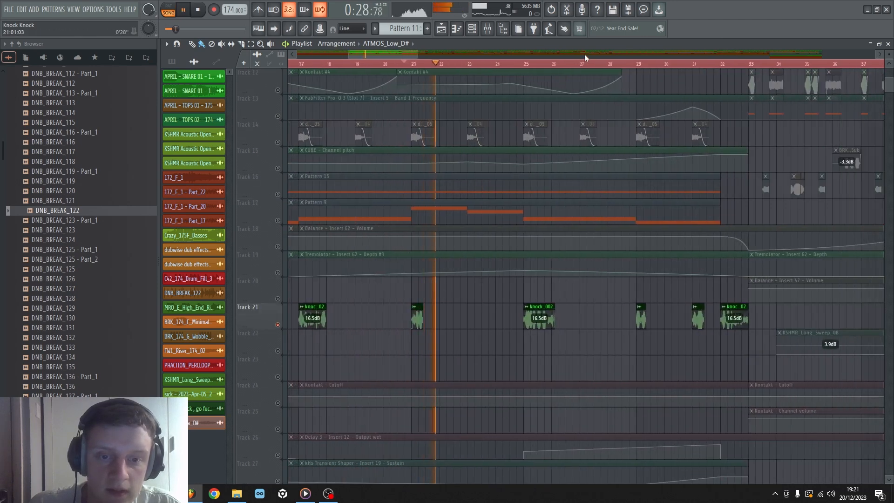
{"action": "left_click", "coordinate": [527, 64]}
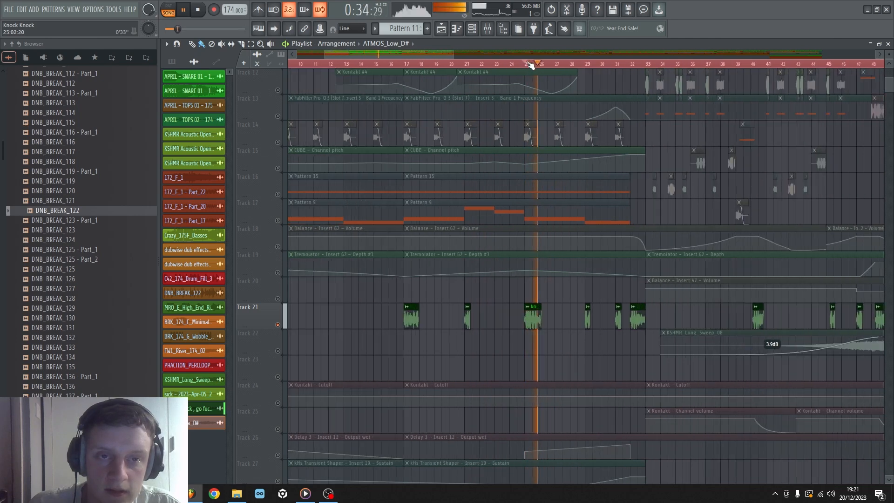
Replay Track 21's vocal clip at bar 25, then stop playback.
{"action": "scroll", "coordinate": [545, 65], "scroll_direction": "up", "scroll_amount": 3}
{"action": "key", "text": "space"}
{"action": "scroll", "coordinate": [548, 66], "scroll_direction": "up", "scroll_amount": 2}
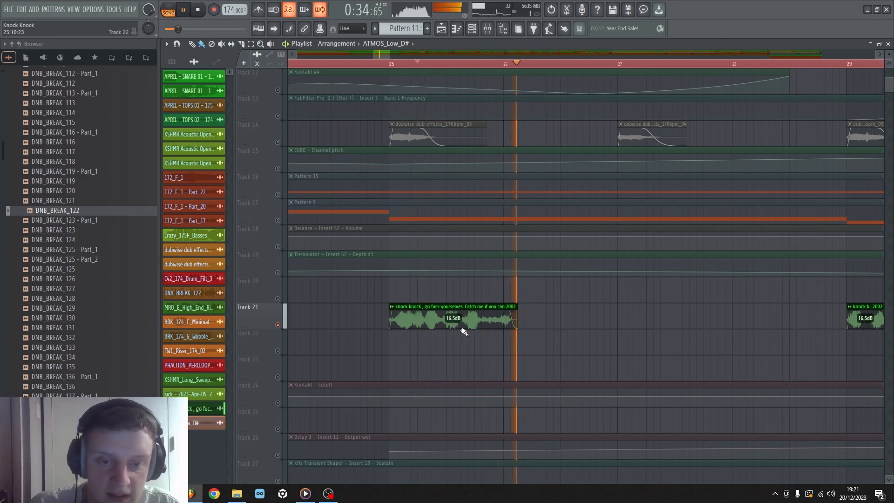
{"action": "key", "text": "space"}
{"action": "scroll", "coordinate": [484, 69], "scroll_direction": "down", "scroll_amount": 5}
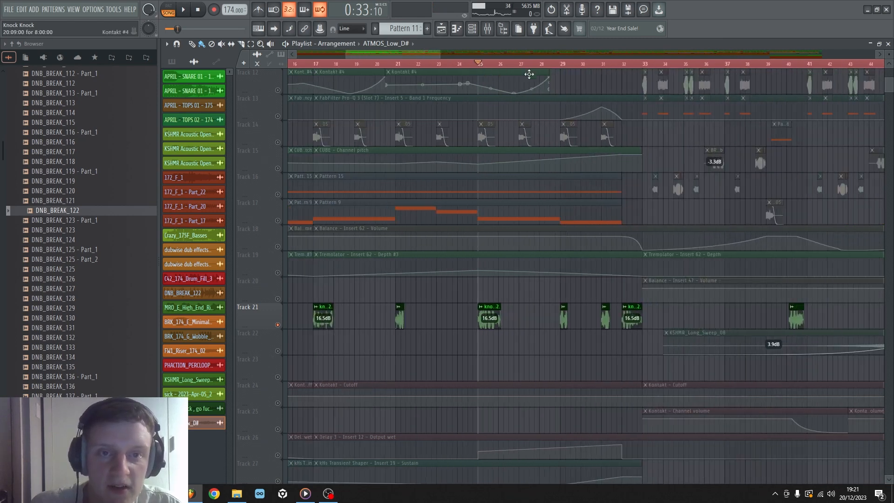
Play Track 21's vocal clips from bar 29 to the end of the build-up, then stop playback.
{"action": "scroll", "coordinate": [562, 70], "scroll_direction": "up", "scroll_amount": 4}
{"action": "key", "text": "space"}
{"action": "scroll", "coordinate": [562, 71], "scroll_direction": "down", "scroll_amount": 3}
{"action": "scroll", "coordinate": [562, 71], "scroll_direction": "up", "scroll_amount": 1}
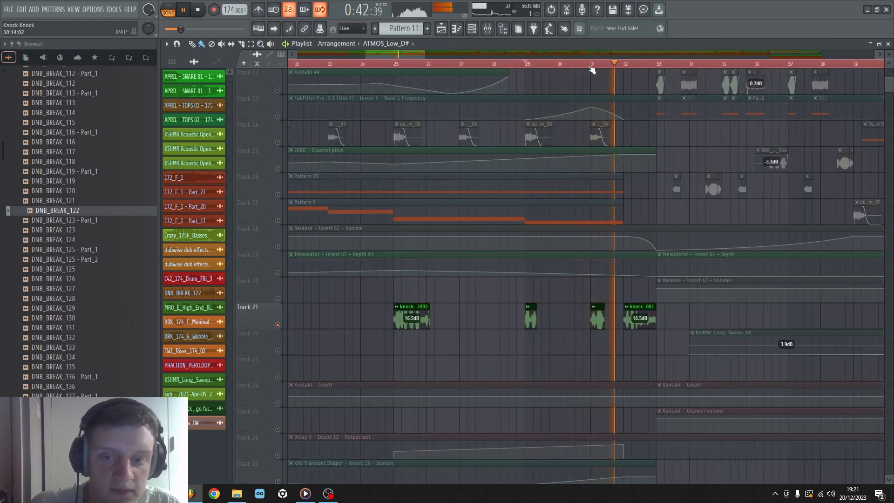
{"action": "key", "text": "space"}
Play the last build-up vocal clip from partway through bar 32, then stop playback.
{"action": "scroll", "coordinate": [654, 69], "scroll_direction": "up", "scroll_amount": 2}
{"action": "left_click", "coordinate": [563, 65]}
{"action": "key", "text": "space"}
{"action": "key", "text": "space"}
{"action": "scroll", "coordinate": [561, 65], "scroll_direction": "down", "scroll_amount": 2}
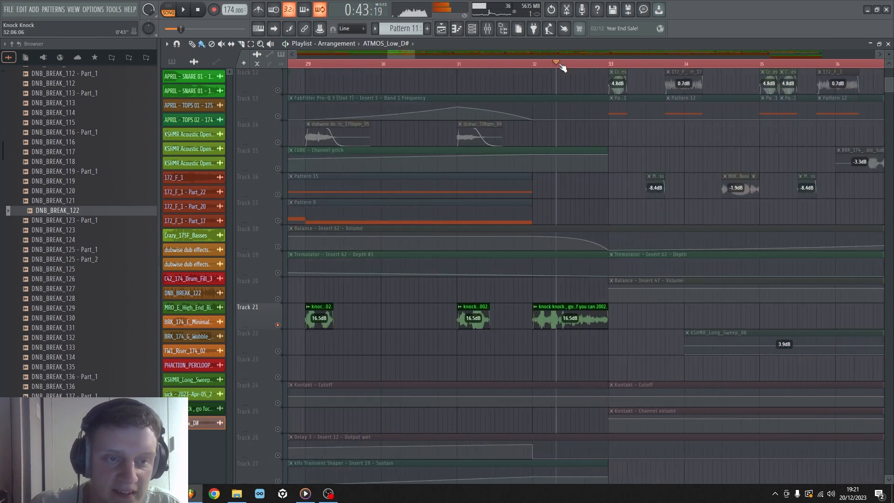
Re-enable all playlist tracks and play the end of the build-up from bar 31, then stop playback.
{"action": "scroll", "coordinate": [562, 65], "scroll_direction": "down", "scroll_amount": 3}
{"action": "scroll", "coordinate": [544, 147], "scroll_direction": "down", "scroll_amount": 4}
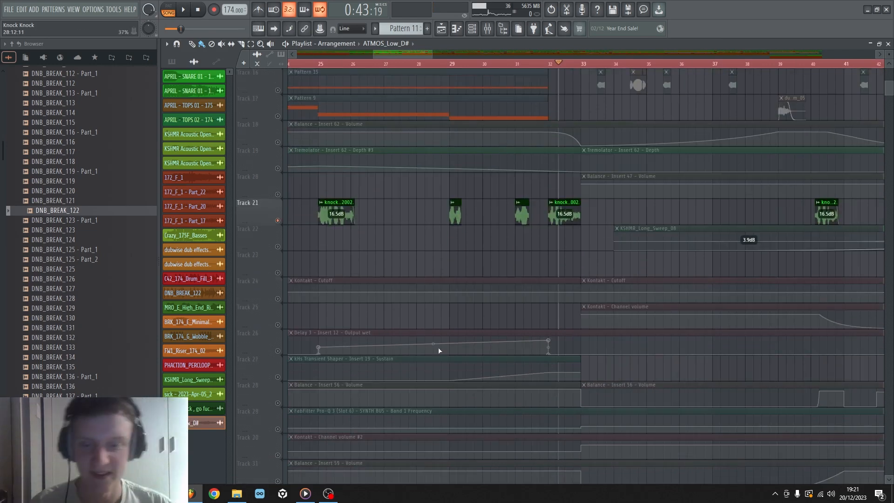
{"action": "right_click", "coordinate": [278, 351]}
{"action": "right_click", "coordinate": [278, 351]}
{"action": "scroll", "coordinate": [527, 170], "scroll_direction": "down", "scroll_amount": 4}
{"action": "left_click", "coordinate": [514, 66]}
{"action": "key", "text": "space"}
{"action": "scroll", "coordinate": [533, 107], "scroll_direction": "up", "scroll_amount": 5}
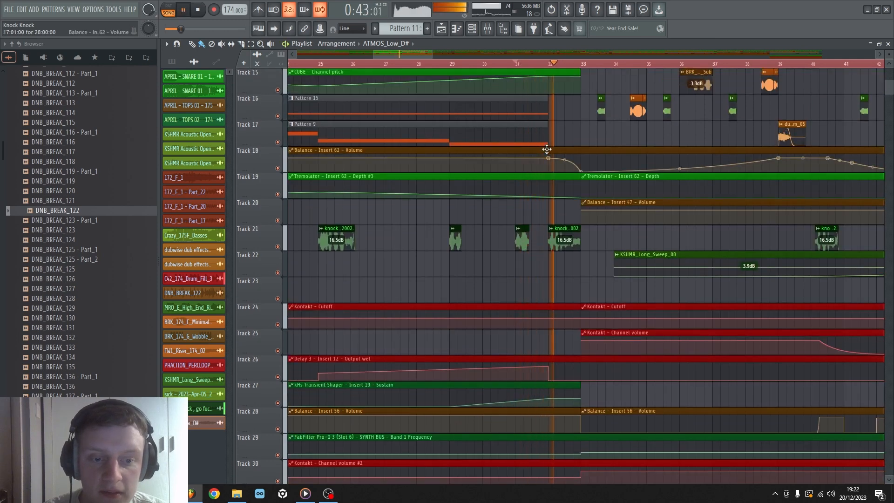
{"action": "key", "text": "space"}
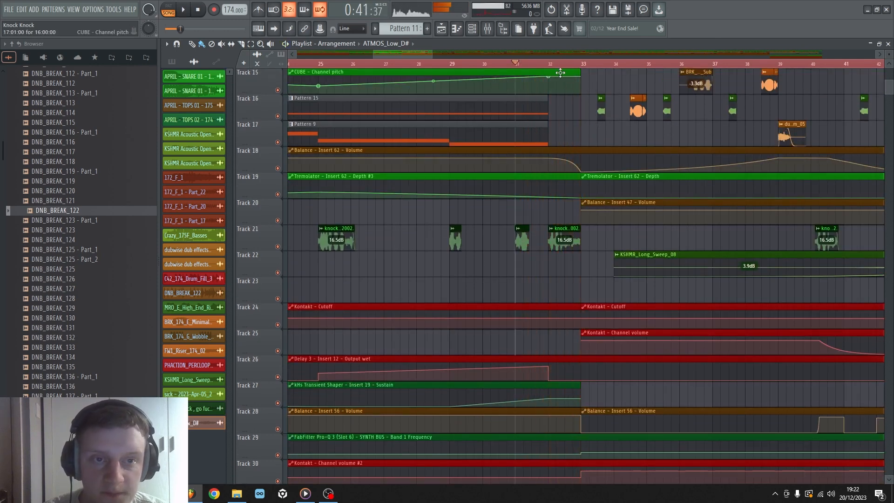
Play the drum fill and vocal in the full mix from bar 32, then stop playback.
{"action": "scroll", "coordinate": [561, 69], "scroll_direction": "up", "scroll_amount": 7}
{"action": "scroll", "coordinate": [550, 65], "scroll_direction": "up", "scroll_amount": 5}
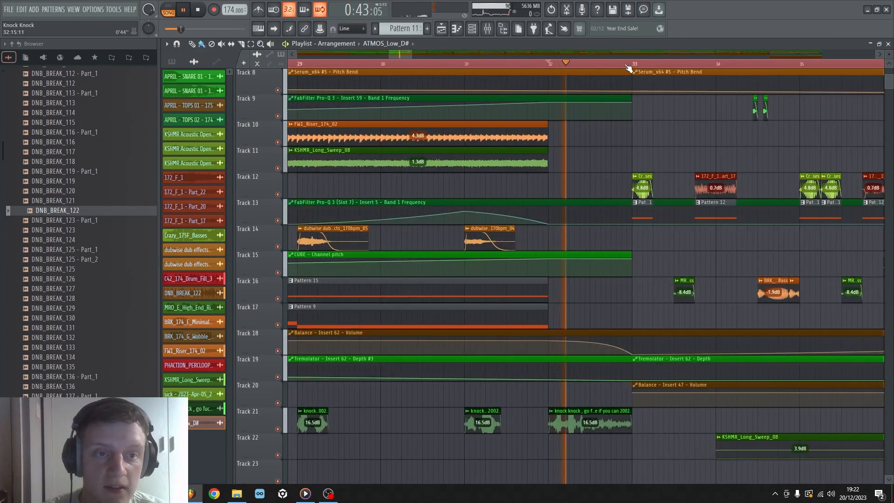
{"action": "scroll", "coordinate": [631, 65], "scroll_direction": "down", "scroll_amount": 6}
{"action": "scroll", "coordinate": [651, 135], "scroll_direction": "up", "scroll_amount": 1}
{"action": "scroll", "coordinate": [650, 135], "scroll_direction": "up", "scroll_amount": 6}
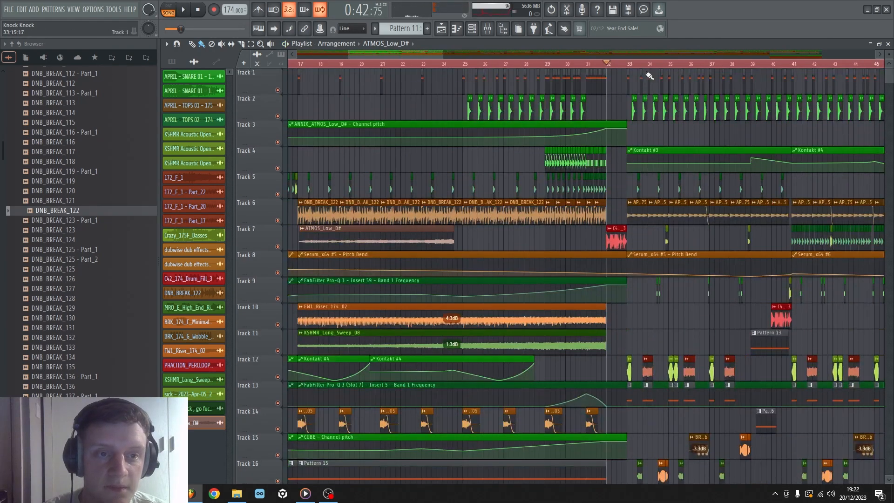
Examine the whole arrangement from Track 1 through the automation clips on Tracks 24 to 41.
{"action": "scroll", "coordinate": [646, 69], "scroll_direction": "down", "scroll_amount": 8}
{"action": "scroll", "coordinate": [573, 185], "scroll_direction": "down", "scroll_amount": 15}
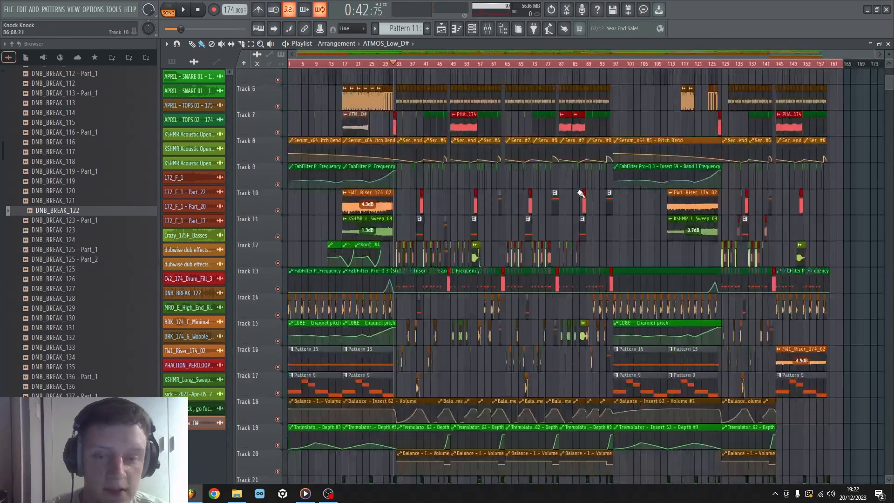
{"action": "scroll", "coordinate": [347, 258], "scroll_direction": "down", "scroll_amount": 14}
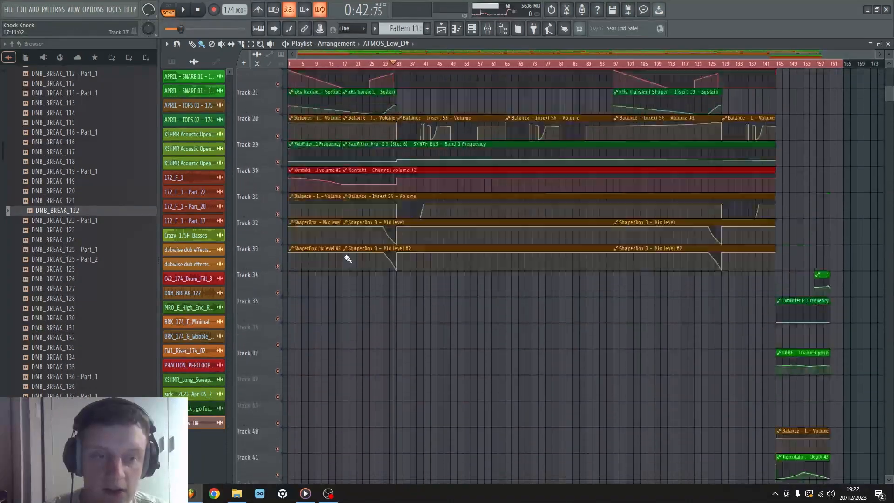
{"action": "scroll", "coordinate": [347, 259], "scroll_direction": "up", "scroll_amount": 16}
{"action": "scroll", "coordinate": [347, 259], "scroll_direction": "up", "scroll_amount": 13}
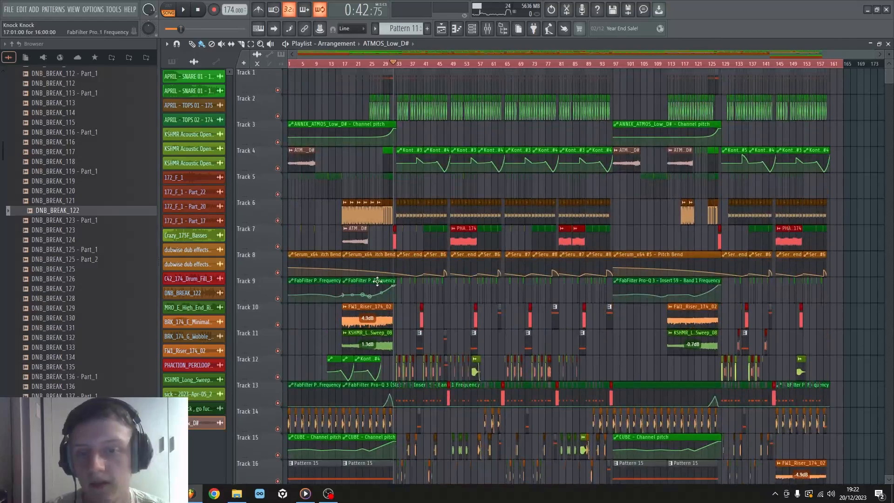
{"action": "scroll", "coordinate": [380, 252], "scroll_direction": "down", "scroll_amount": 12}
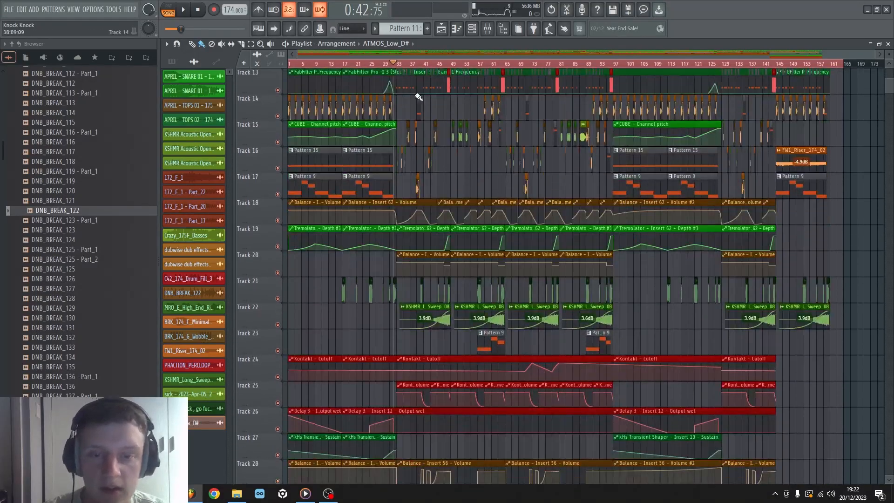
{"action": "scroll", "coordinate": [413, 65], "scroll_direction": "up", "scroll_amount": 6}
{"action": "scroll", "coordinate": [412, 93], "scroll_direction": "up", "scroll_amount": 6}
Set the playback position to the start of the drop at bar 33 and solo Track 12's bass clips.
{"action": "left_click_drag", "start_coordinate": [407, 55], "coordinate": [381, 61]}
{"action": "scroll", "coordinate": [485, 64], "scroll_direction": "up", "scroll_amount": 5}
{"action": "left_click", "coordinate": [456, 64]}
{"action": "scroll", "coordinate": [479, 135], "scroll_direction": "up", "scroll_amount": 4}
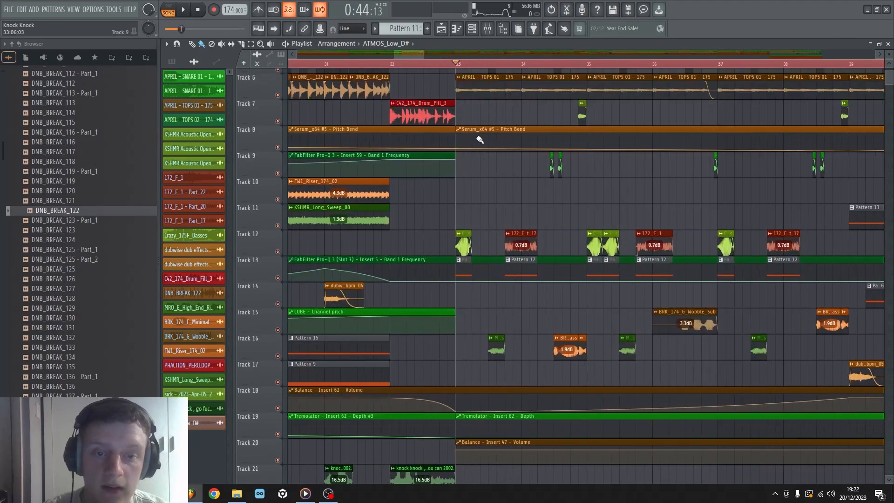
{"action": "key", "text": "ctrl+z"}
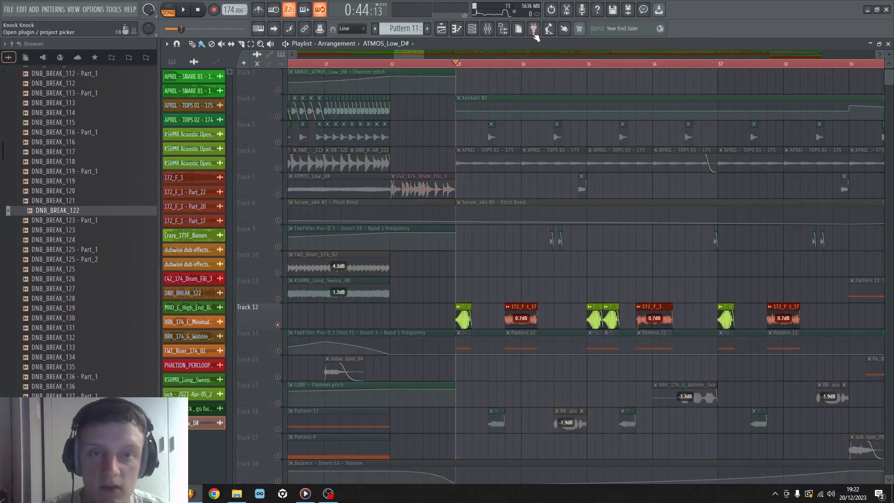
Open the mixer, play the soloed bass clips from bar 33, and show Insert 40's effects chain.
{"action": "left_click", "coordinate": [487, 29]}
{"action": "key", "text": "space"}
{"action": "key", "text": "space"}
{"action": "scroll", "coordinate": [402, 203], "scroll_direction": "down", "scroll_amount": 8}
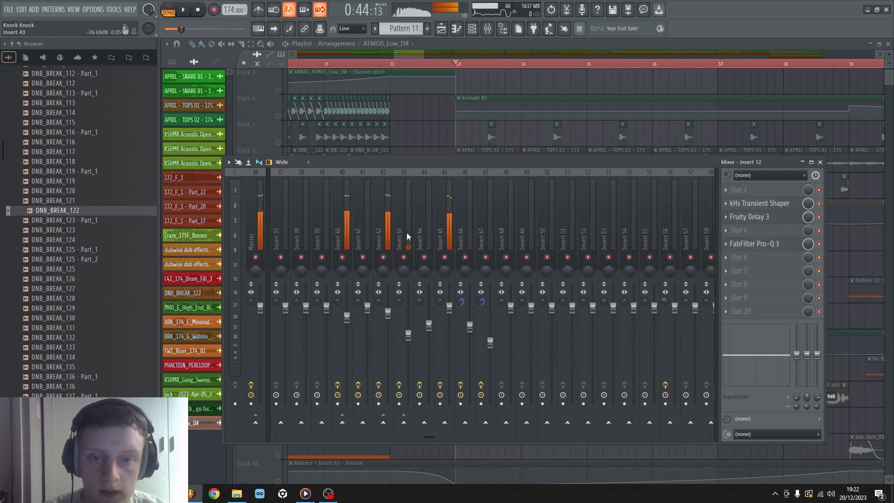
{"action": "left_click", "coordinate": [343, 233]}
{"action": "key", "text": "space"}
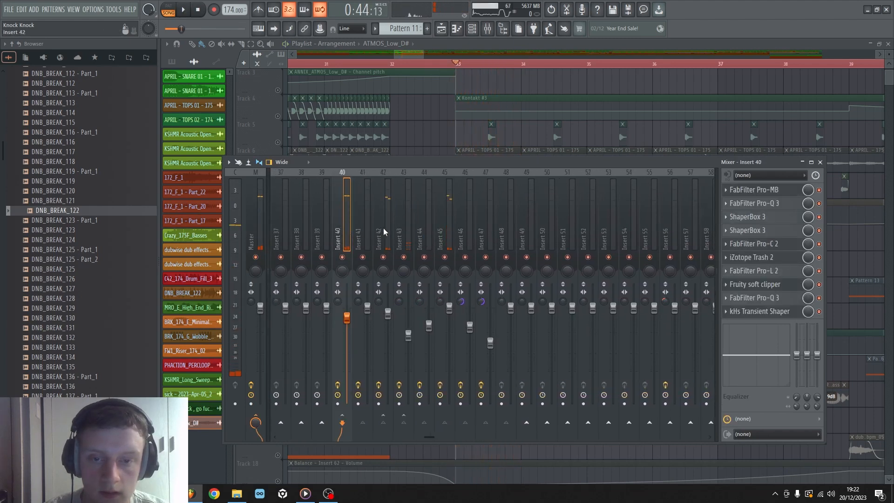
Show the effects chains of Insert 42 and then Insert 43, playing the bass in between.
{"action": "left_click", "coordinate": [387, 228]}
{"action": "key", "text": "space"}
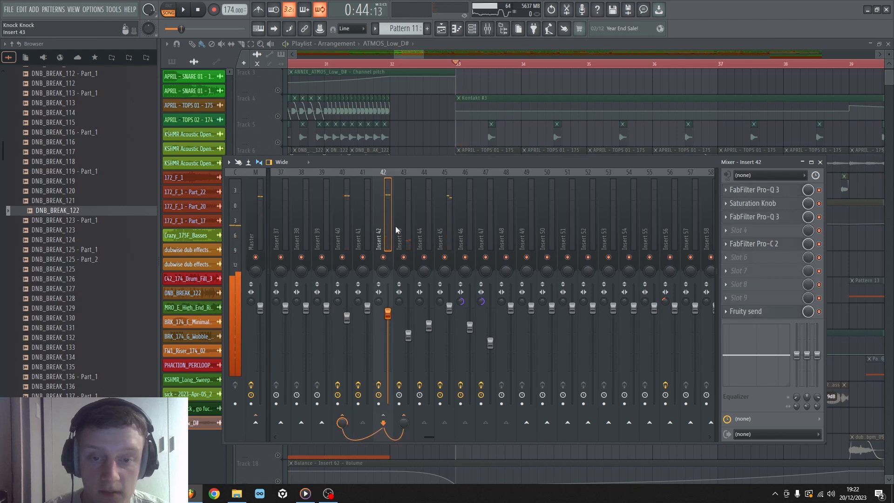
{"action": "left_click", "coordinate": [406, 229]}
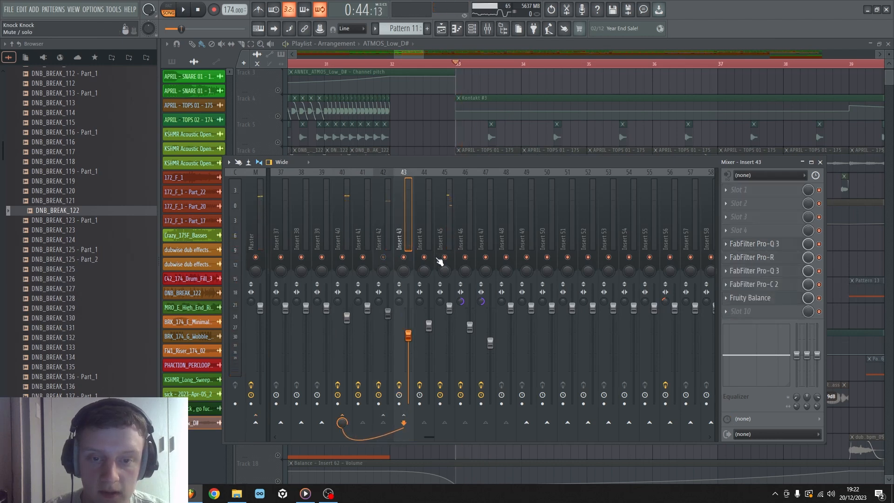
Play the bass from bar 33 while switching the mutes of Inserts 45, 42 and 40, finishing with all three unmuted.
{"action": "key", "text": "space"}
{"action": "left_click", "coordinate": [444, 257]}
{"action": "key", "text": "space"}
{"action": "left_click", "coordinate": [383, 257]}
{"action": "left_click", "coordinate": [342, 257]}
{"action": "key", "text": "space"}
{"action": "left_click", "coordinate": [382, 258]}
{"action": "left_click", "coordinate": [445, 257]}
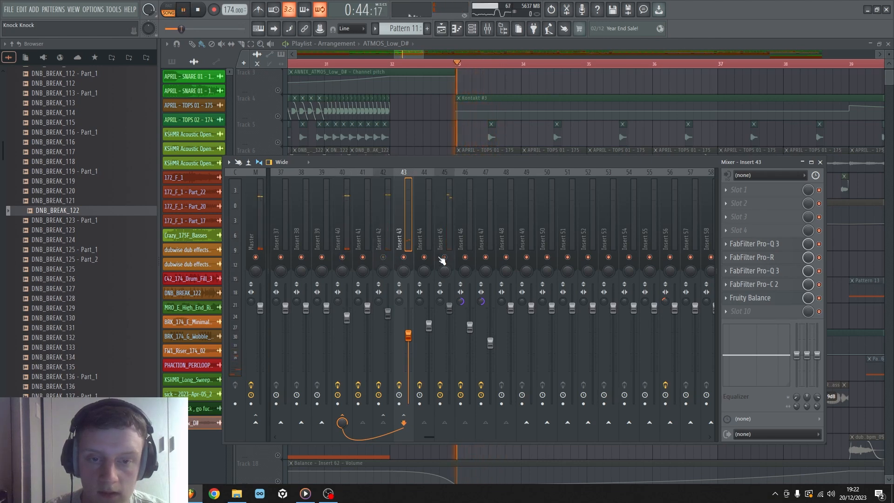
{"action": "key", "text": "space"}
{"action": "left_click", "coordinate": [444, 257]}
{"action": "left_click", "coordinate": [383, 258]}
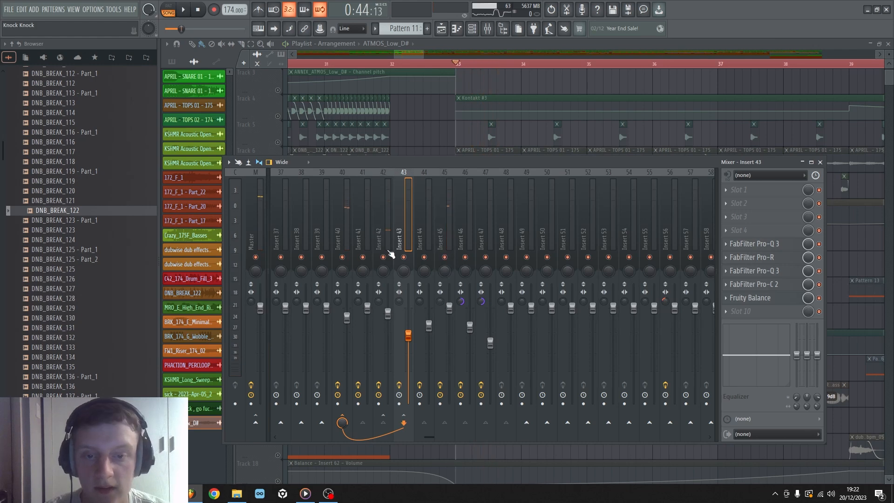
Show the FabFilter Pro-R settings on Insert 43, close the plugin, and bring up Insert 42's effects chain.
{"action": "left_click", "coordinate": [778, 259]}
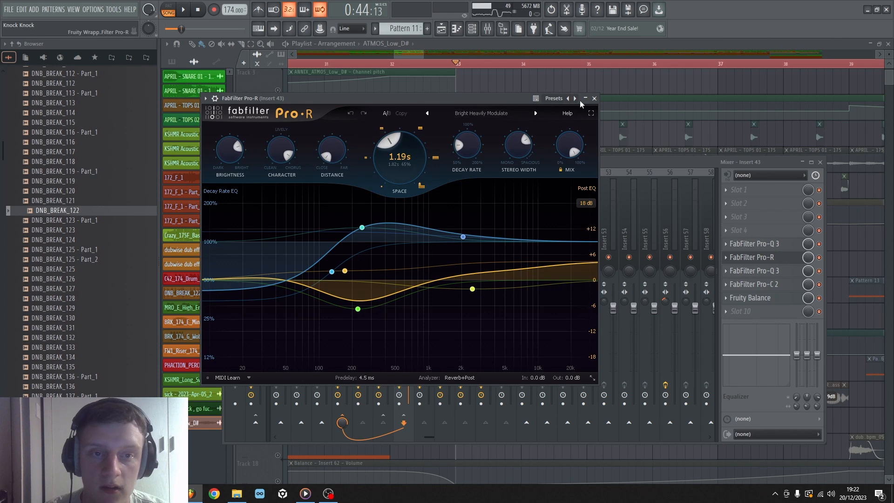
{"action": "left_click", "coordinate": [594, 99]}
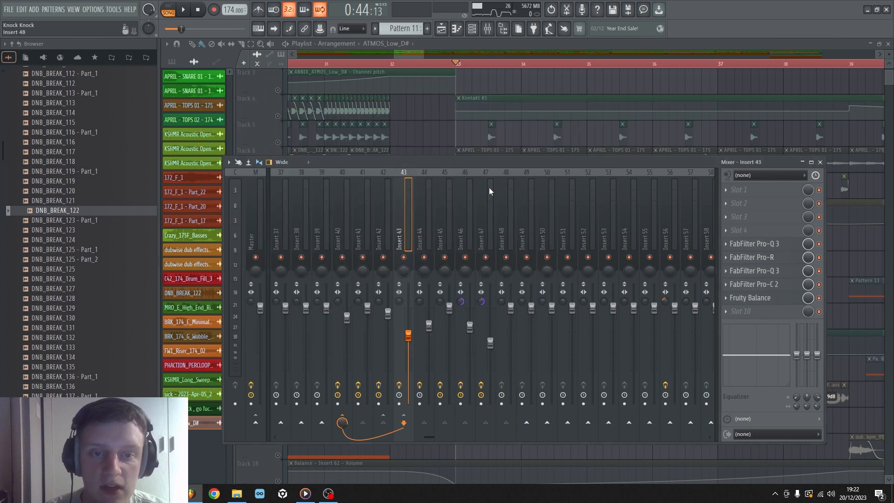
{"action": "left_click", "coordinate": [390, 224]}
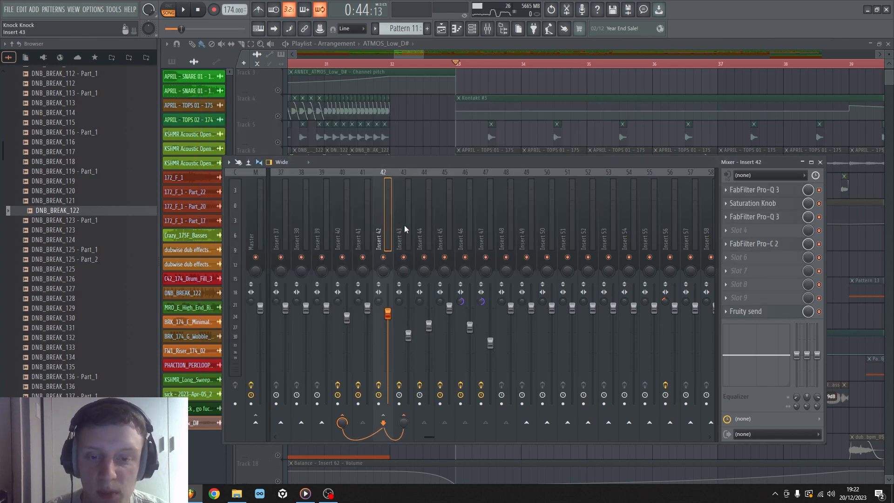
Compare the bass playback with Insert 43 muted and unmuted, and bring up Insert 43's effects chain.
{"action": "key", "text": "space"}
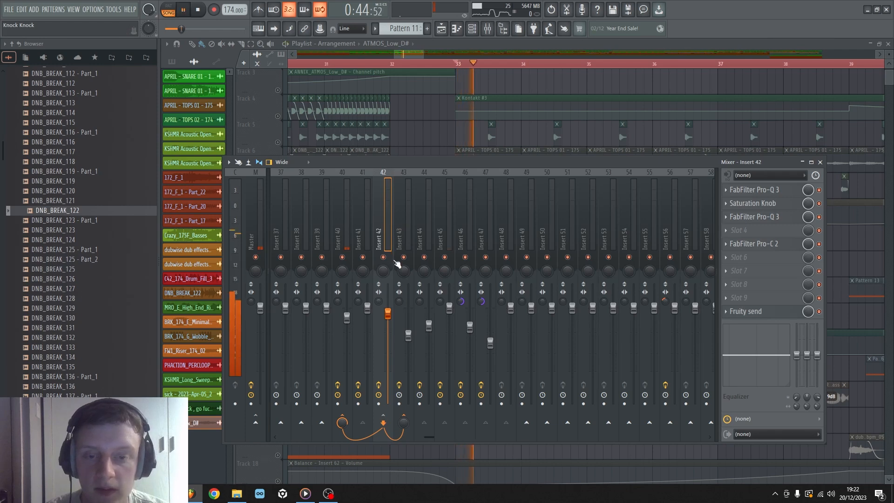
{"action": "key", "text": "space"}
{"action": "key", "text": "space"}
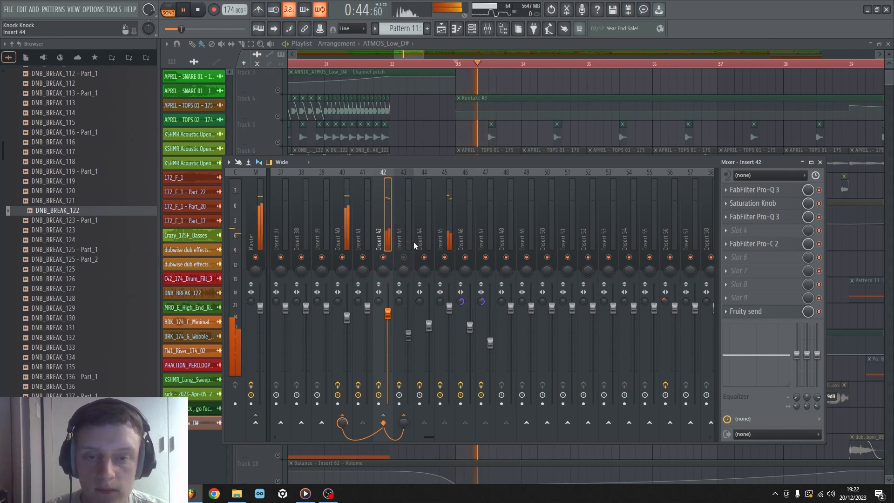
{"action": "key", "text": "space"}
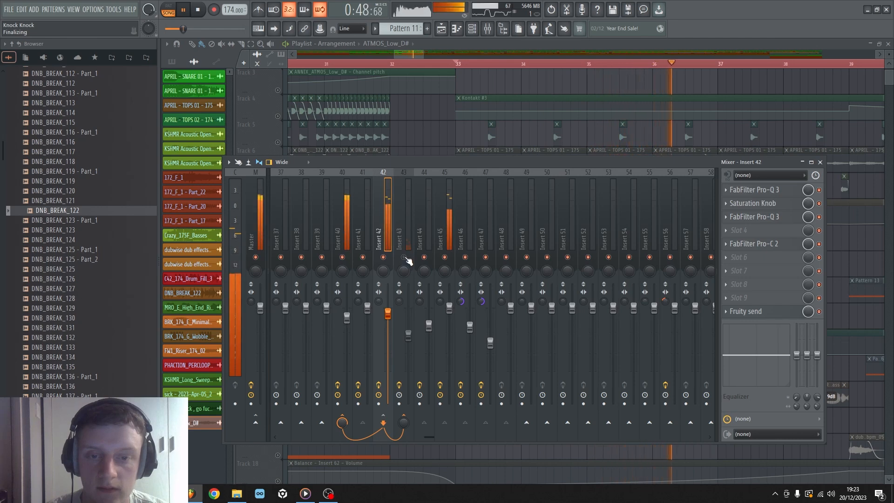
{"action": "key", "text": "space"}
{"action": "key", "text": "space"}
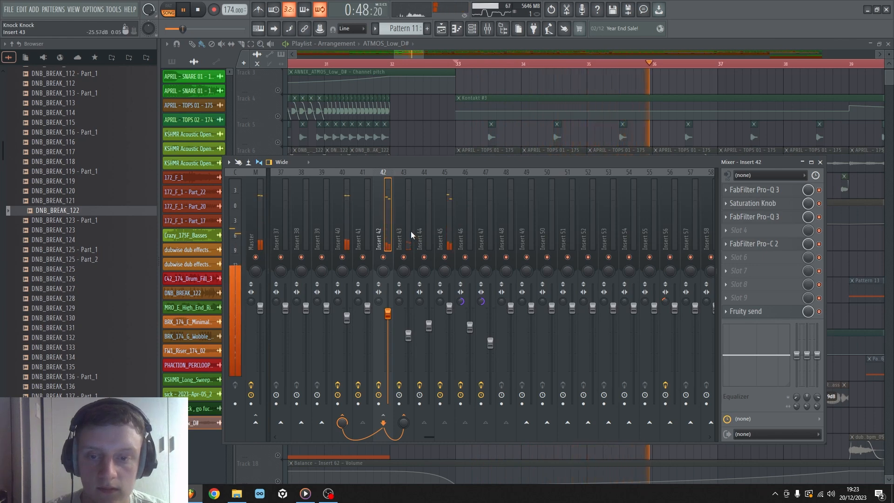
{"action": "key", "text": "space"}
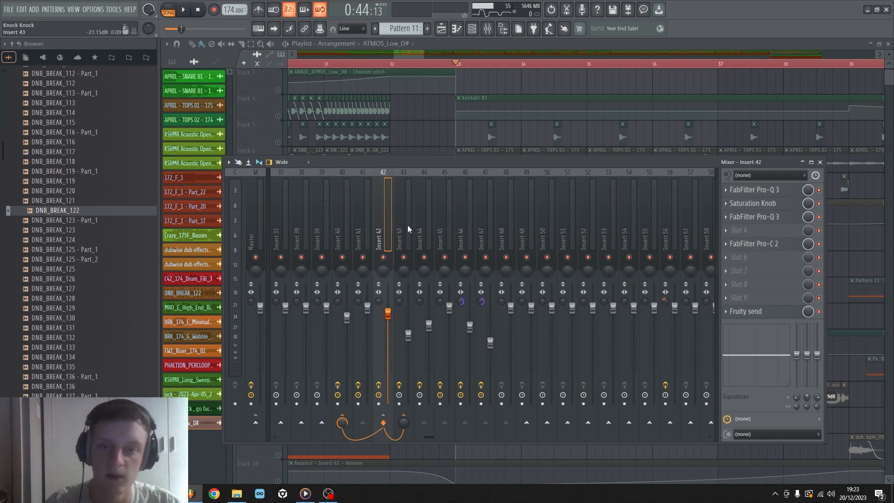
{"action": "key", "text": "space"}
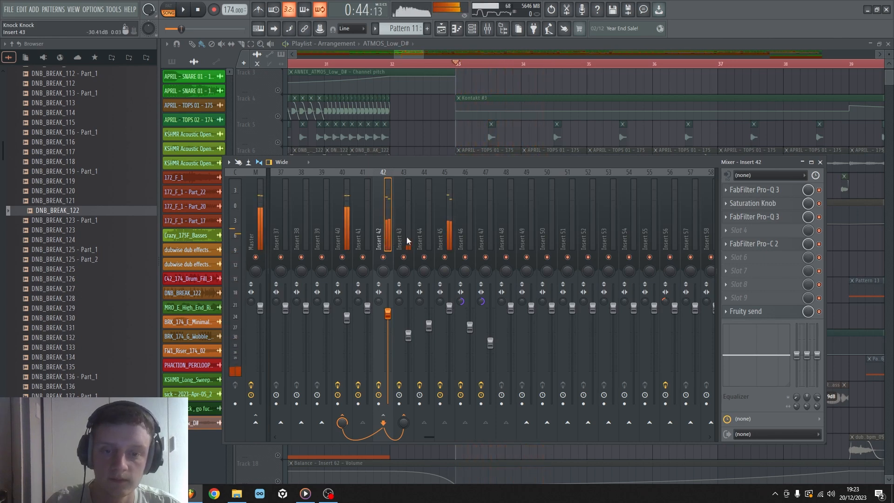
{"action": "left_click", "coordinate": [408, 240]}
{"action": "key", "text": "space"}
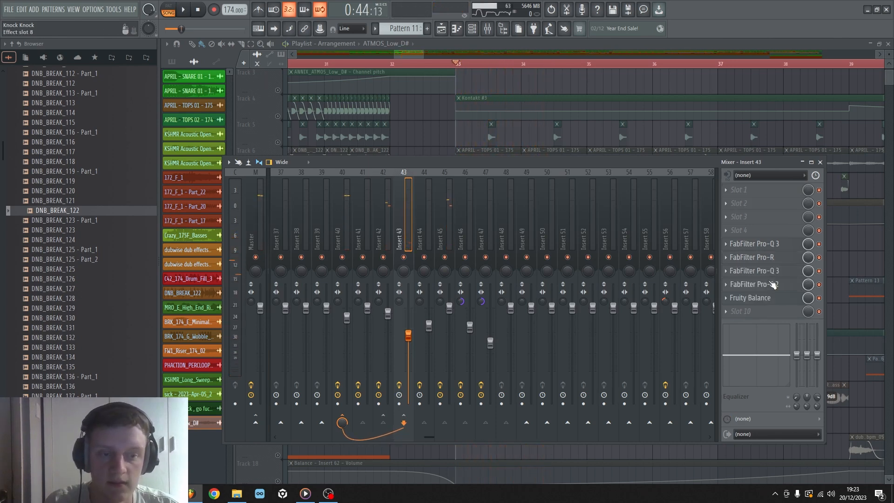
Show Insert 40's effects chain and close the mixer.
{"action": "scroll", "coordinate": [432, 238], "scroll_direction": "left", "scroll_amount": 2}
{"action": "left_click", "coordinate": [469, 235]}
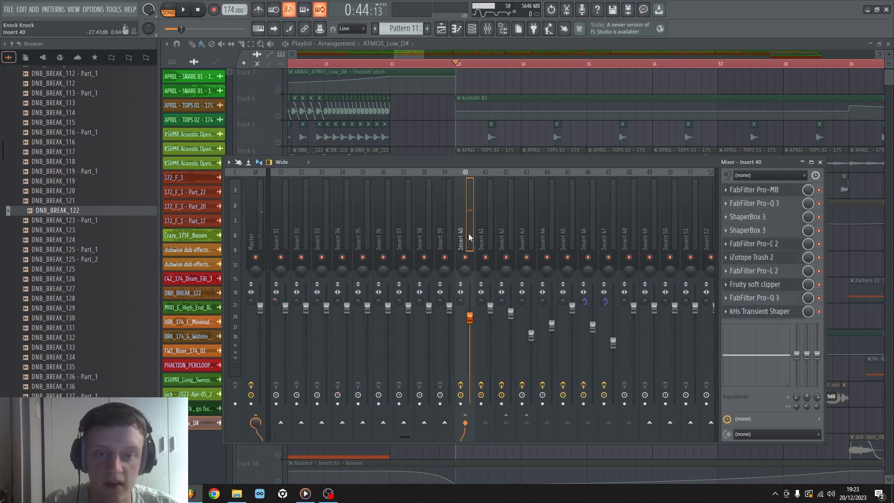
{"action": "scroll", "coordinate": [469, 233], "scroll_direction": "left", "scroll_amount": 10}
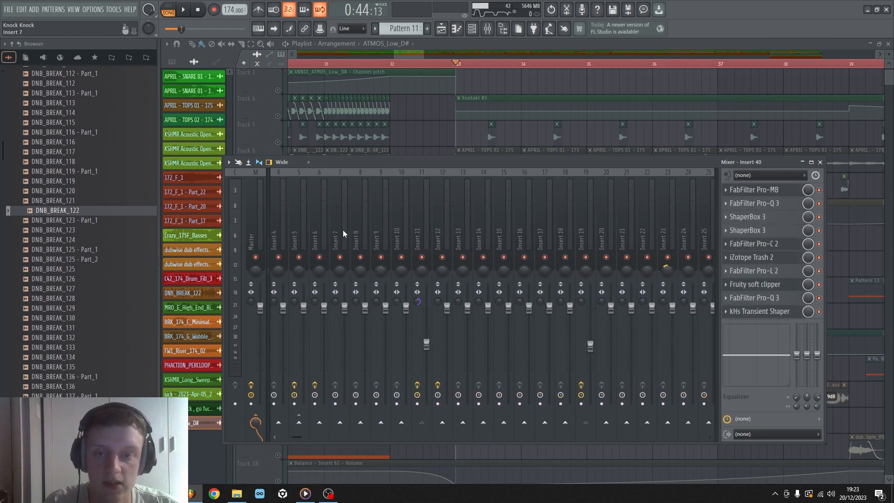
{"action": "key", "text": "F9"}
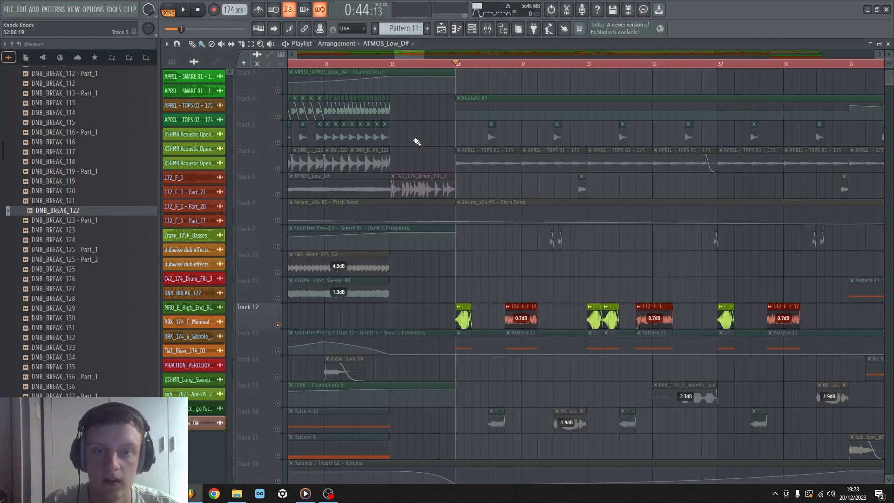
Unmute Track 1 alongside the soloed Track 12 and play both together from bar 33.
{"action": "scroll", "coordinate": [337, 132], "scroll_direction": "up", "scroll_amount": 2}
{"action": "left_click", "coordinate": [277, 89]}
{"action": "key", "text": "space"}
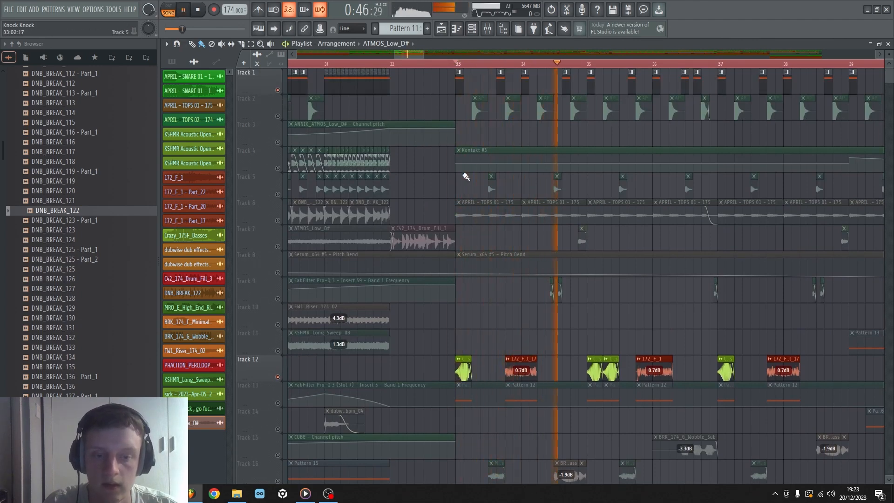
{"action": "scroll", "coordinate": [627, 293], "scroll_direction": "down", "scroll_amount": 4}
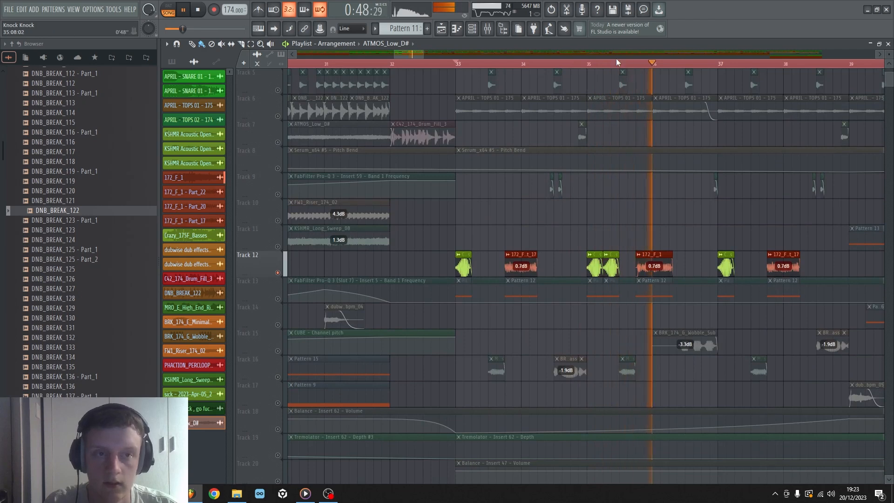
{"action": "scroll", "coordinate": [616, 57], "scroll_direction": "right", "scroll_amount": 3}
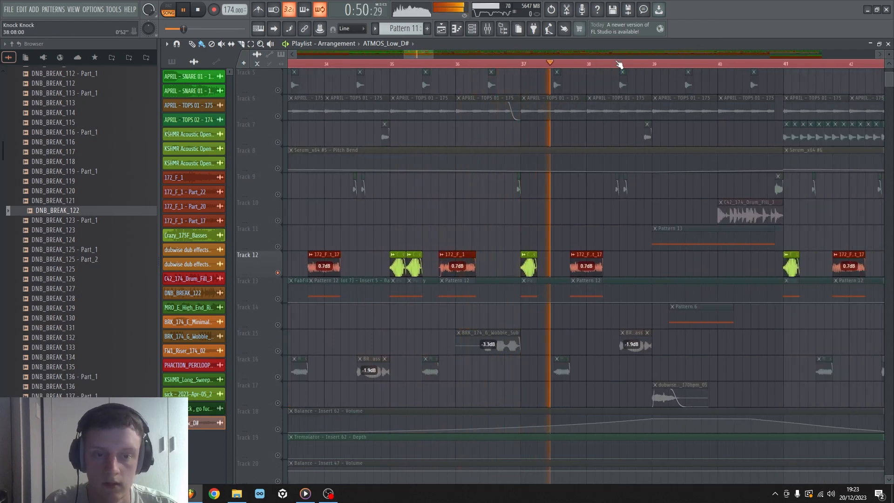
{"action": "scroll", "coordinate": [619, 65], "scroll_direction": "up", "scroll_amount": 2}
{"action": "key", "text": "space"}
{"action": "scroll", "coordinate": [509, 86], "scroll_direction": "up", "scroll_amount": 4}
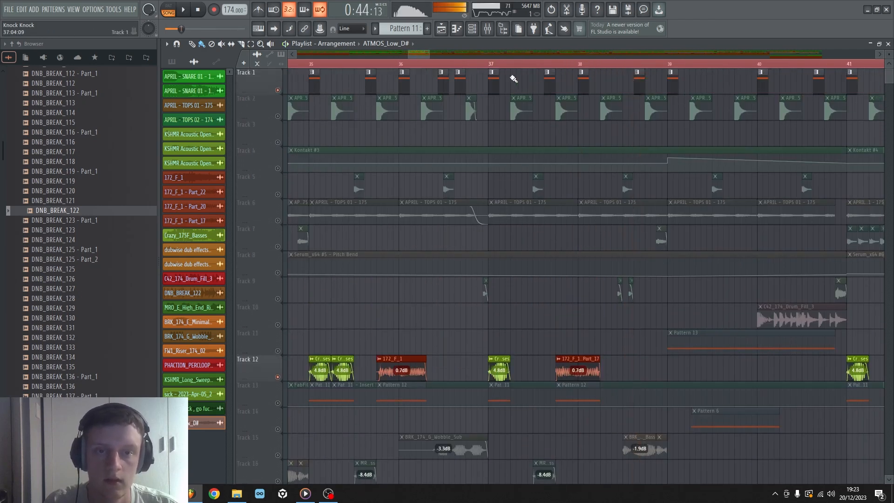
{"action": "scroll", "coordinate": [533, 57], "scroll_direction": "left", "scroll_amount": 1}
Open the mixer, show the effects chains of Inserts 5, 6 and 11, and briefly play the two unmuted tracks.
{"action": "left_click", "coordinate": [487, 29]}
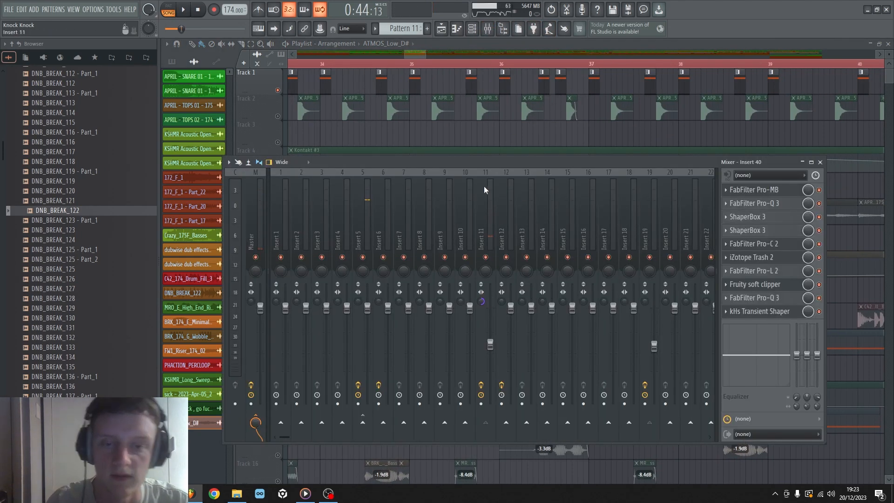
{"action": "left_click", "coordinate": [367, 230]}
{"action": "left_click", "coordinate": [384, 230]}
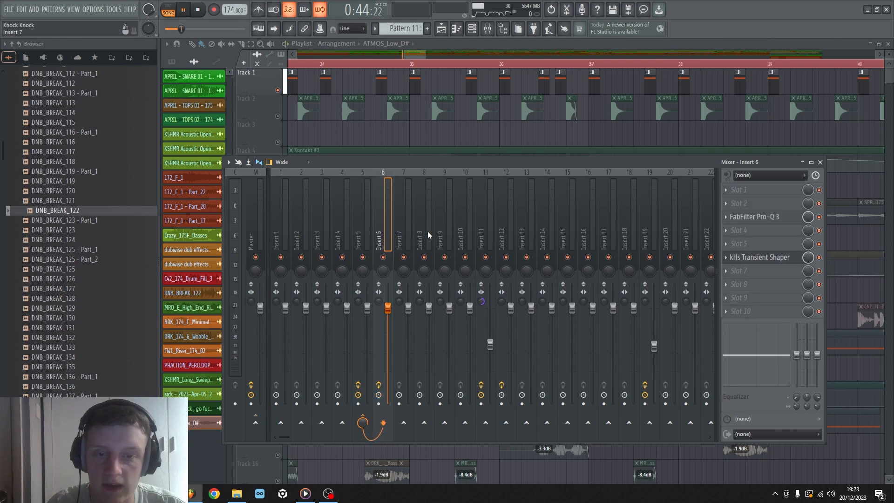
{"action": "left_click", "coordinate": [489, 237]}
{"action": "scroll", "coordinate": [487, 233], "scroll_direction": "right", "scroll_amount": 6}
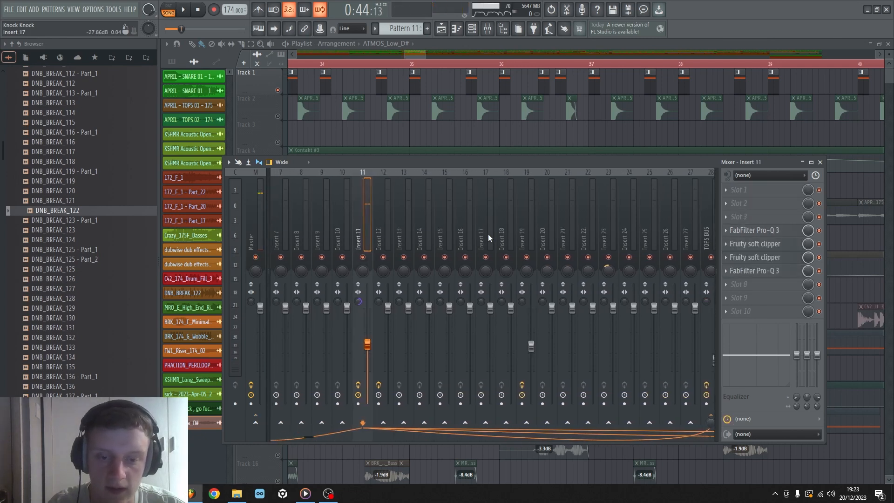
{"action": "scroll", "coordinate": [479, 237], "scroll_direction": "left", "scroll_amount": 5}
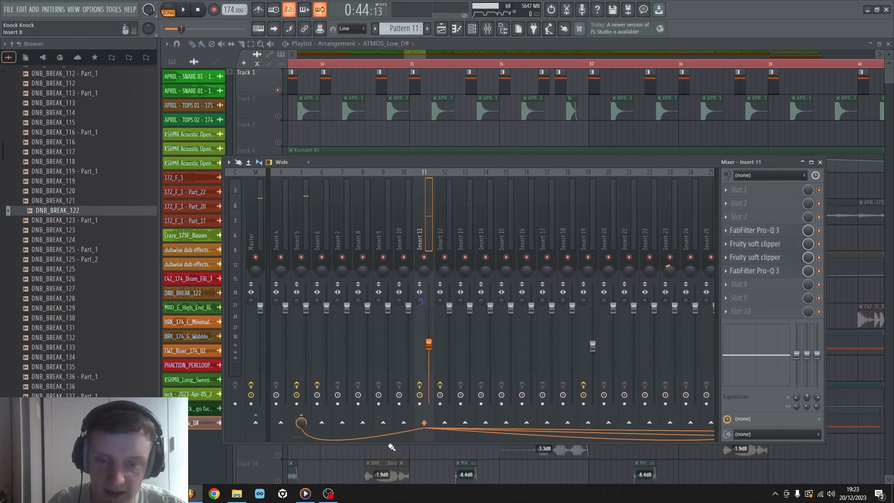
{"action": "scroll", "coordinate": [493, 231], "scroll_direction": "right", "scroll_amount": 2}
{"action": "key", "text": "space"}
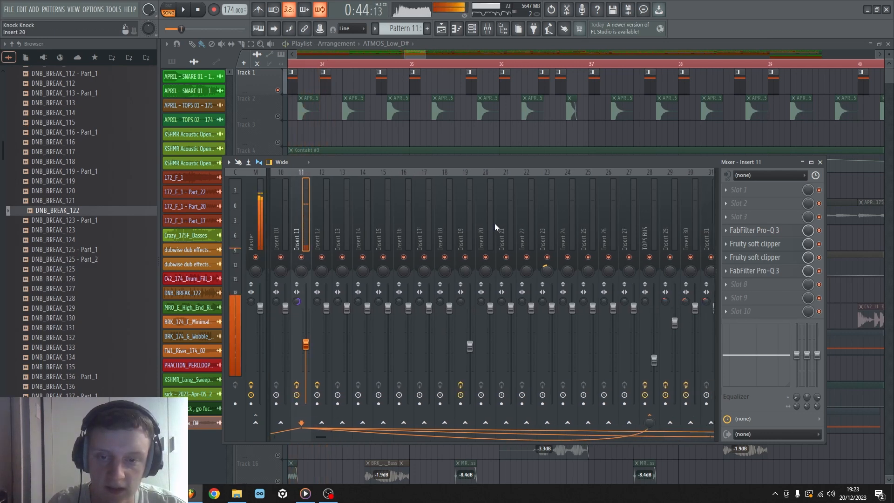
{"action": "key", "text": "space"}
Show the effects chain of the TOPS BUS and that of Insert 40.
{"action": "scroll", "coordinate": [495, 223], "scroll_direction": "right", "scroll_amount": 4}
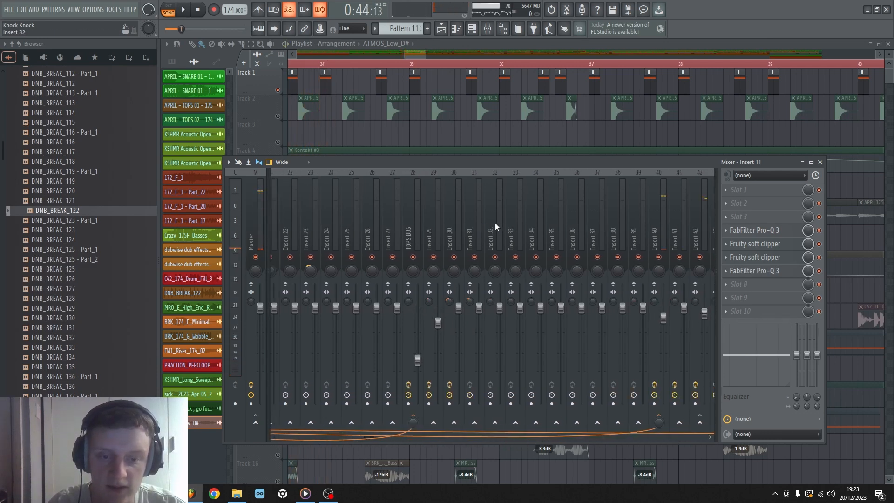
{"action": "left_click", "coordinate": [403, 235]}
{"action": "scroll", "coordinate": [452, 227], "scroll_direction": "right", "scroll_amount": 4}
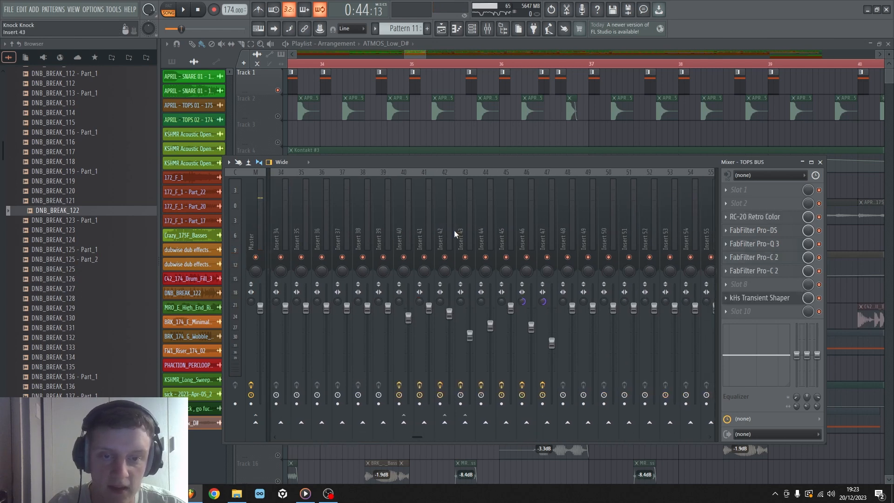
{"action": "left_click", "coordinate": [403, 239]}
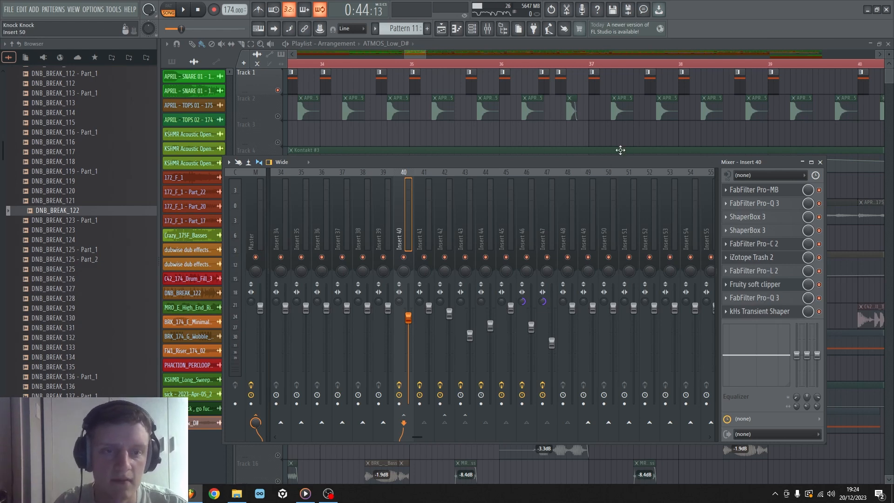
Move the mixer window slightly higher and show Insert 5's effects chain.
{"action": "left_click_drag", "start_coordinate": [644, 165], "coordinate": [643, 135]}
{"action": "scroll", "coordinate": [512, 186], "scroll_direction": "up", "scroll_amount": 8}
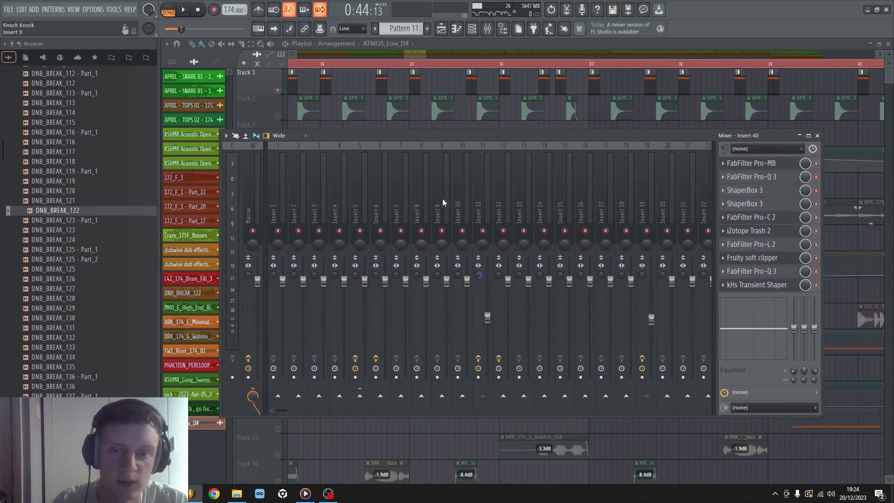
{"action": "left_click", "coordinate": [358, 194]}
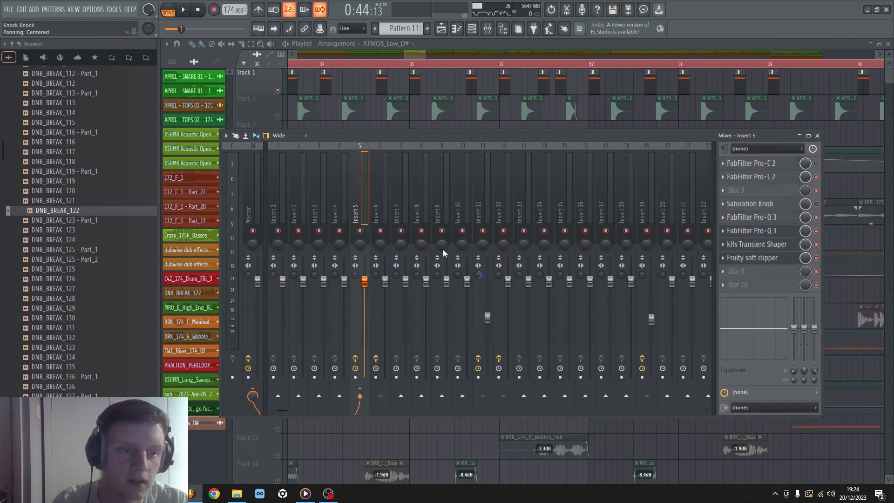
Close the mixer and unmute all playlist tracks, bringing the drop from bar 33 into view.
{"action": "key", "text": "F9"}
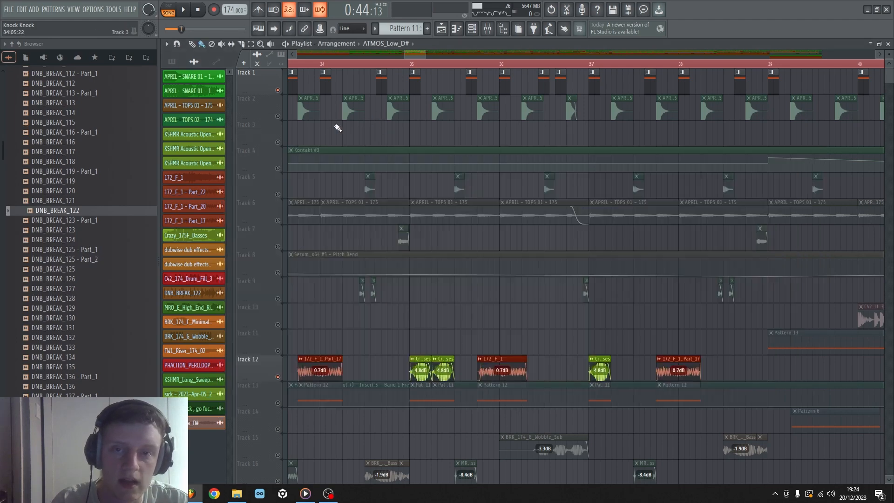
{"action": "right_click", "coordinate": [281, 115]}
{"action": "scroll", "coordinate": [356, 58], "scroll_direction": "down", "scroll_amount": 5}
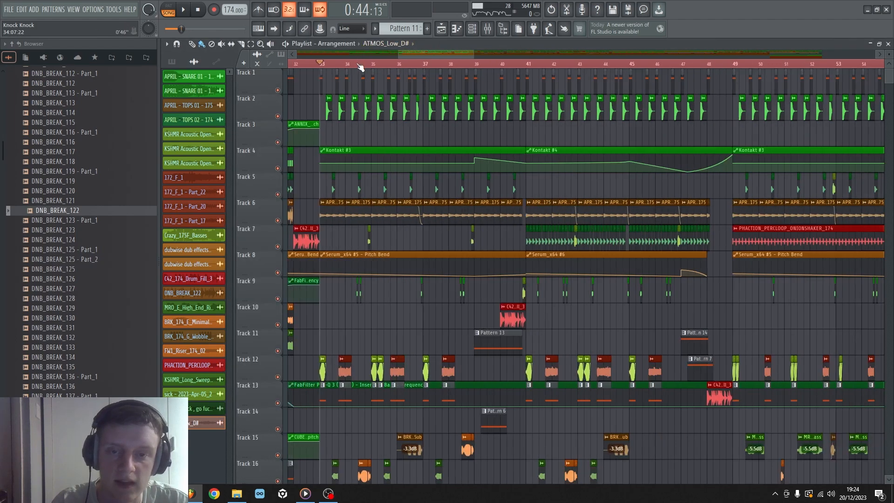
{"action": "scroll", "coordinate": [357, 60], "scroll_direction": "up", "scroll_amount": 4}
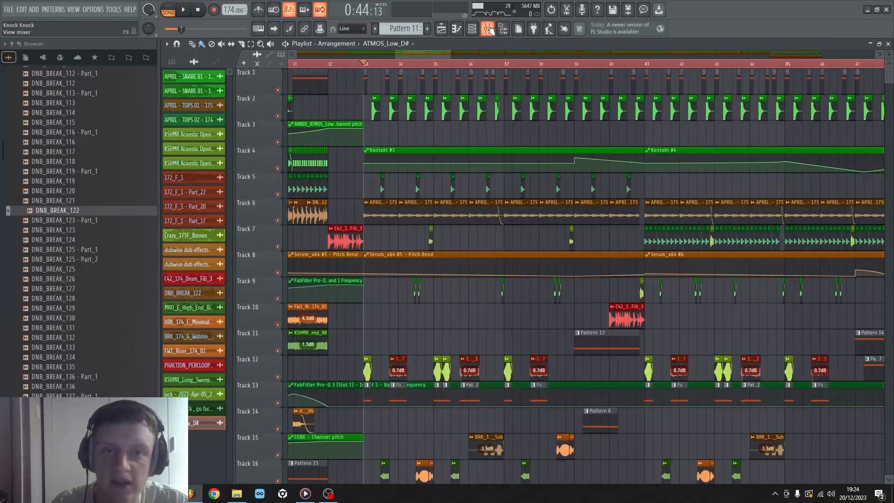
Reopen the mixer, select Insert 40, and open its FabFilter Pro-MB.
{"action": "left_click", "coordinate": [489, 30]}
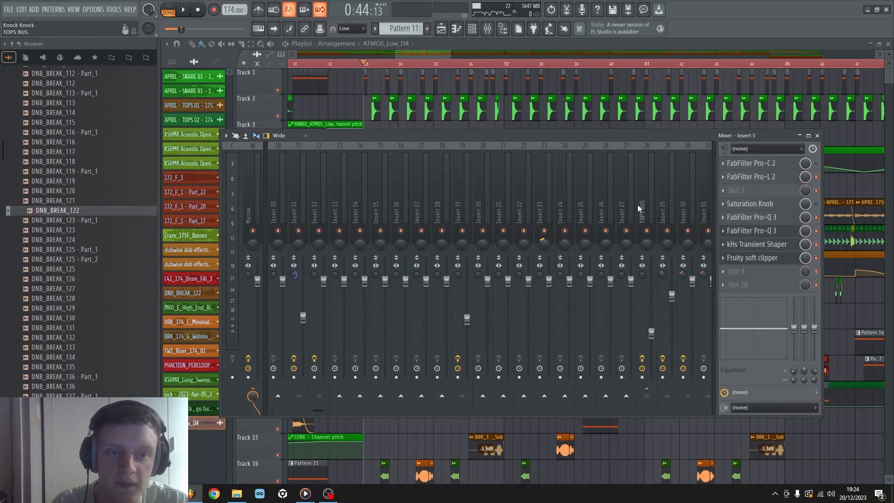
{"action": "scroll", "coordinate": [619, 193], "scroll_direction": "right", "scroll_amount": 6}
{"action": "left_click", "coordinate": [642, 177]}
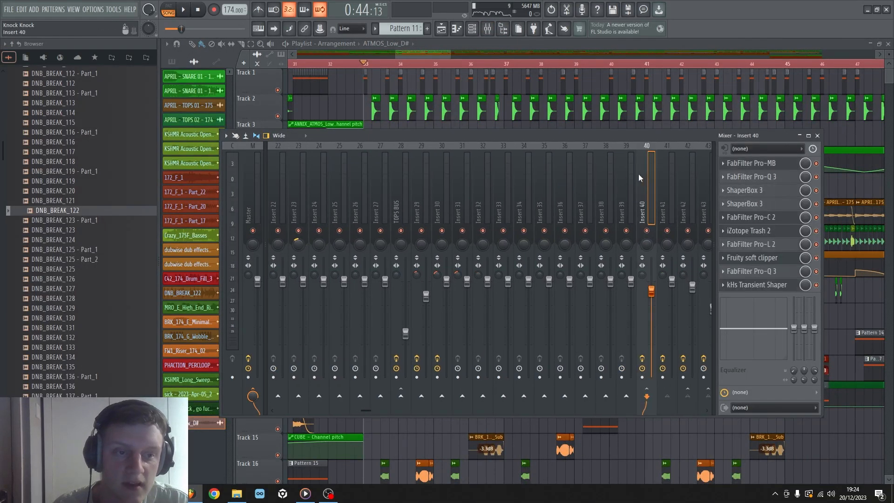
{"action": "scroll", "coordinate": [642, 177], "scroll_direction": "right", "scroll_amount": 3}
{"action": "left_click", "coordinate": [760, 166]}
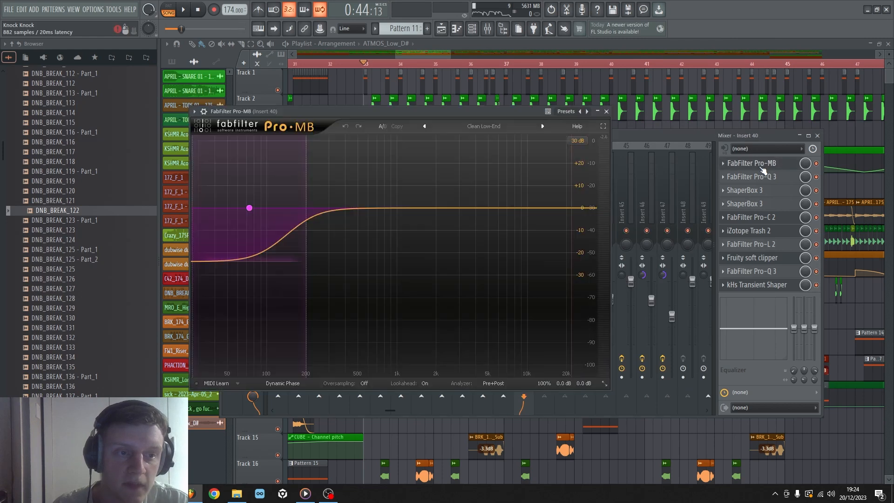
Replace the FabFilter Pro-MB window with Insert 40's first ShaperBox 3 and show its volume shaping while playing the drop from bar 33.
{"action": "left_click", "coordinate": [606, 111]}
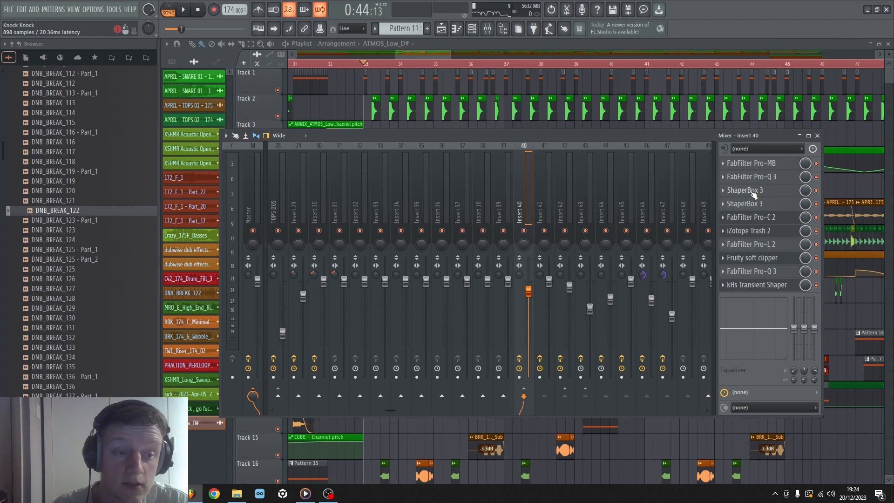
{"action": "left_click", "coordinate": [754, 192]}
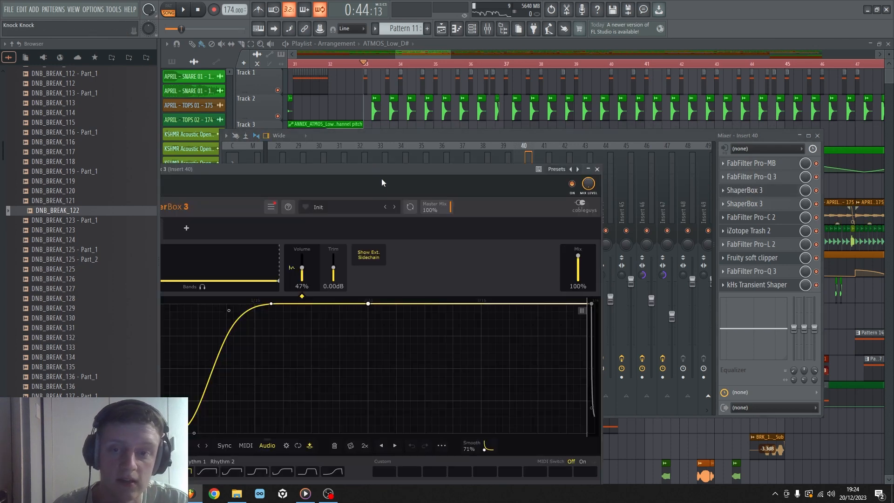
{"action": "left_click_drag", "start_coordinate": [379, 186], "coordinate": [538, 146]}
{"action": "left_click", "coordinate": [183, 10]}
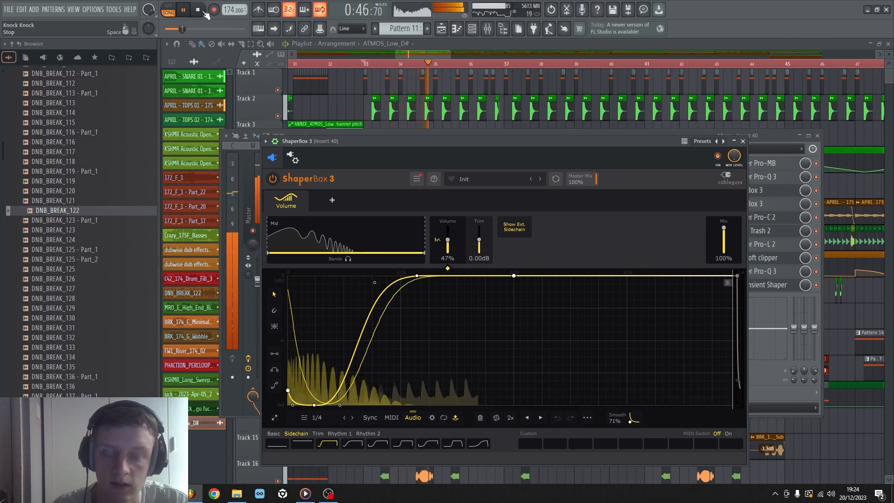
{"action": "key", "text": "space"}
{"action": "left_click", "coordinate": [742, 141]}
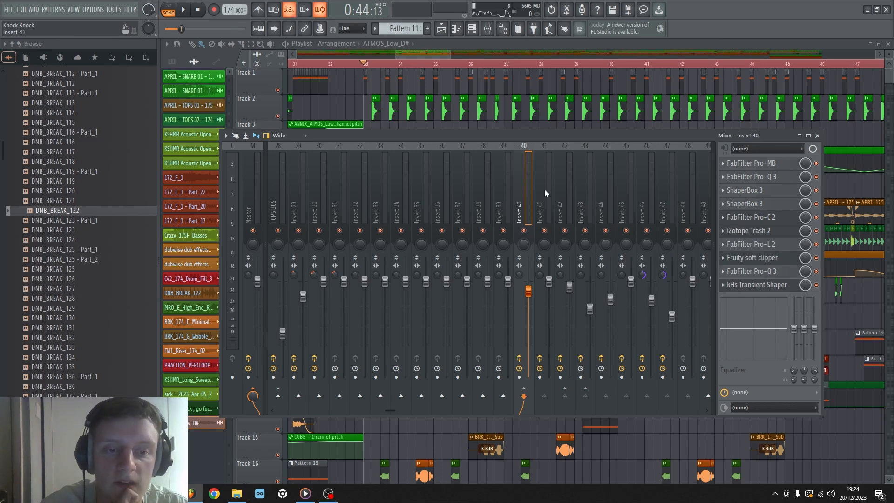
Close the mixer and show the whole arrangement in the playlist, including the automation clips on the lower tracks.
{"action": "scroll", "coordinate": [546, 187], "scroll_direction": "down", "scroll_amount": 3}
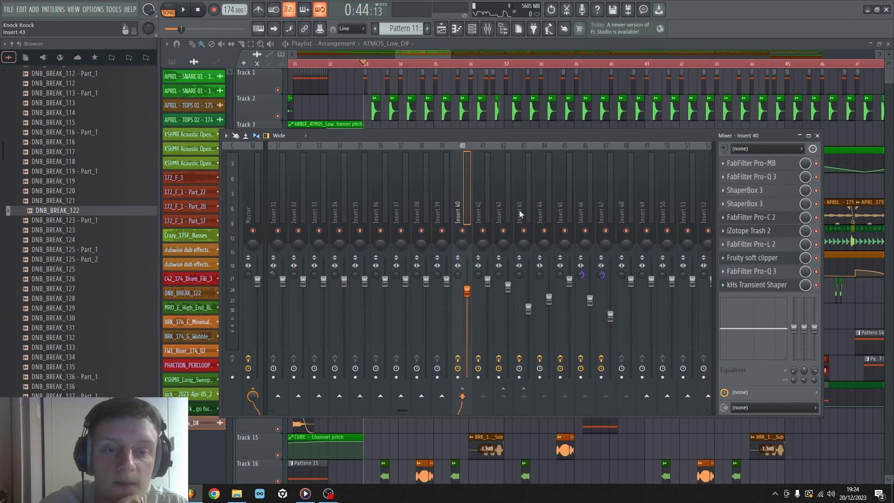
{"action": "key", "text": "F9"}
{"action": "scroll", "coordinate": [741, 67], "scroll_direction": "down", "scroll_amount": 10}
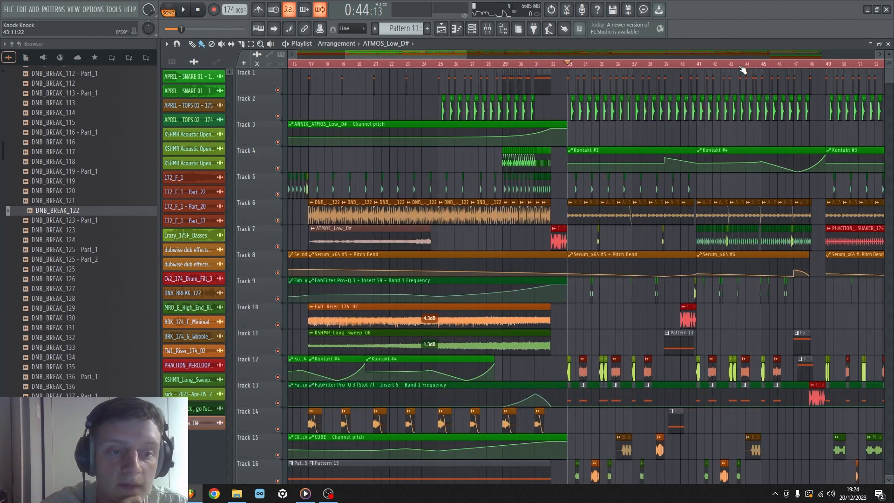
{"action": "scroll", "coordinate": [666, 245], "scroll_direction": "down", "scroll_amount": 5}
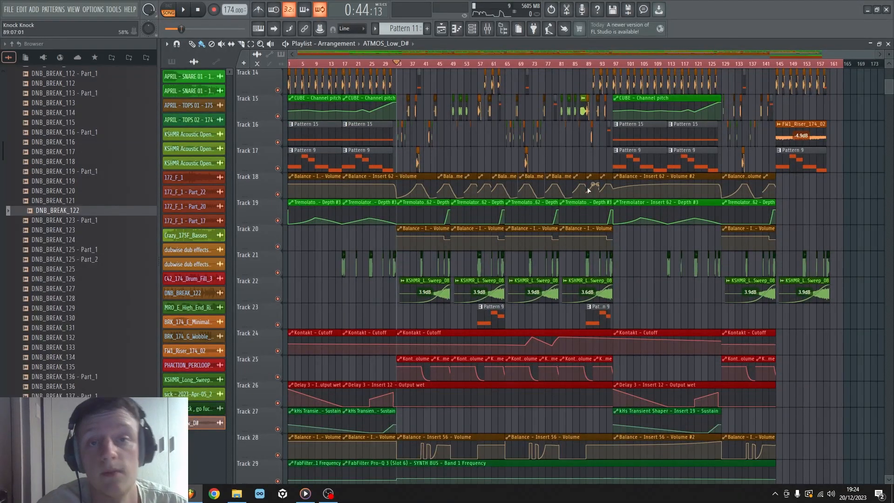
{"action": "scroll", "coordinate": [535, 243], "scroll_direction": "up", "scroll_amount": 5}
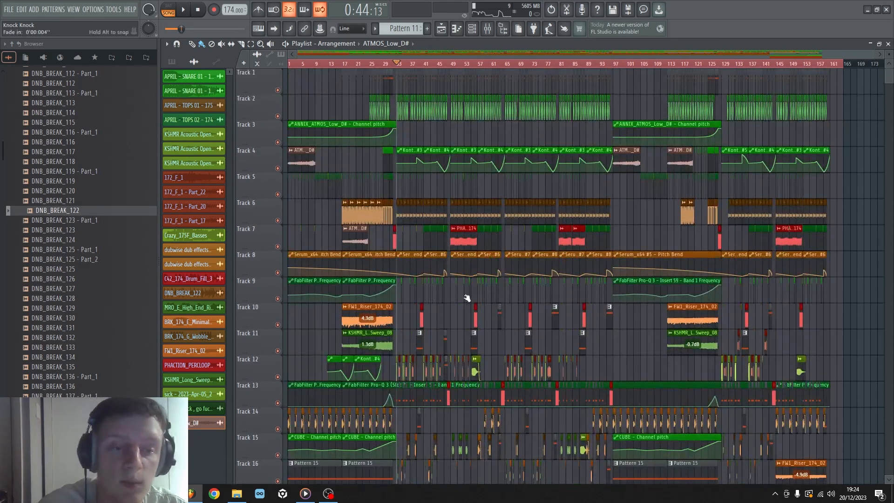